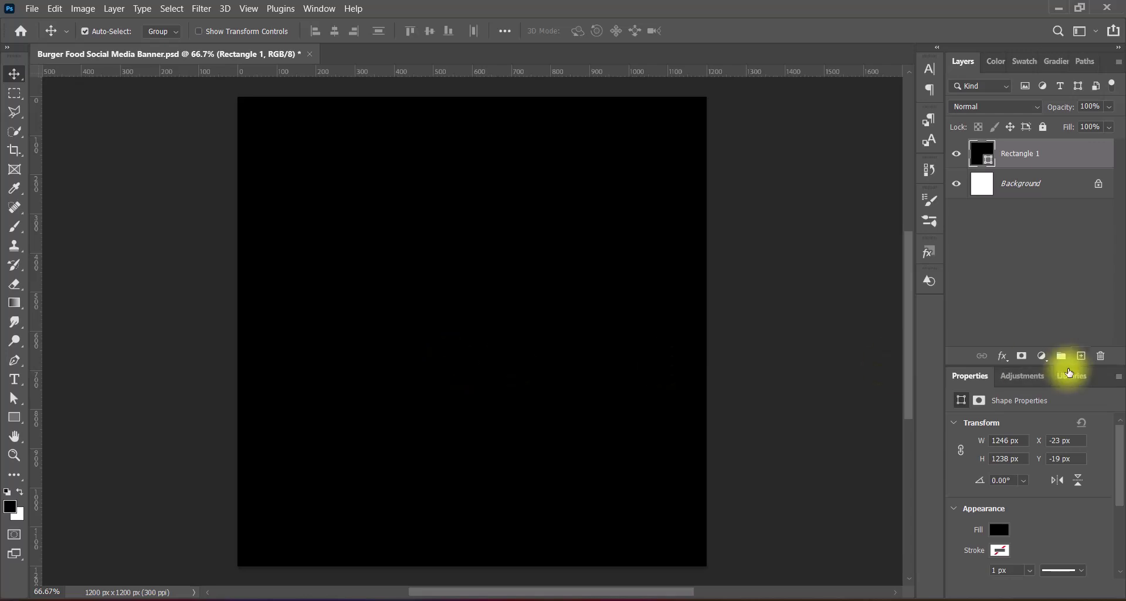
# Step: Change the rectangle's fill to very dark red #1d0000 and add a new empty layer above it
pyautogui.doubleClick(981, 151)
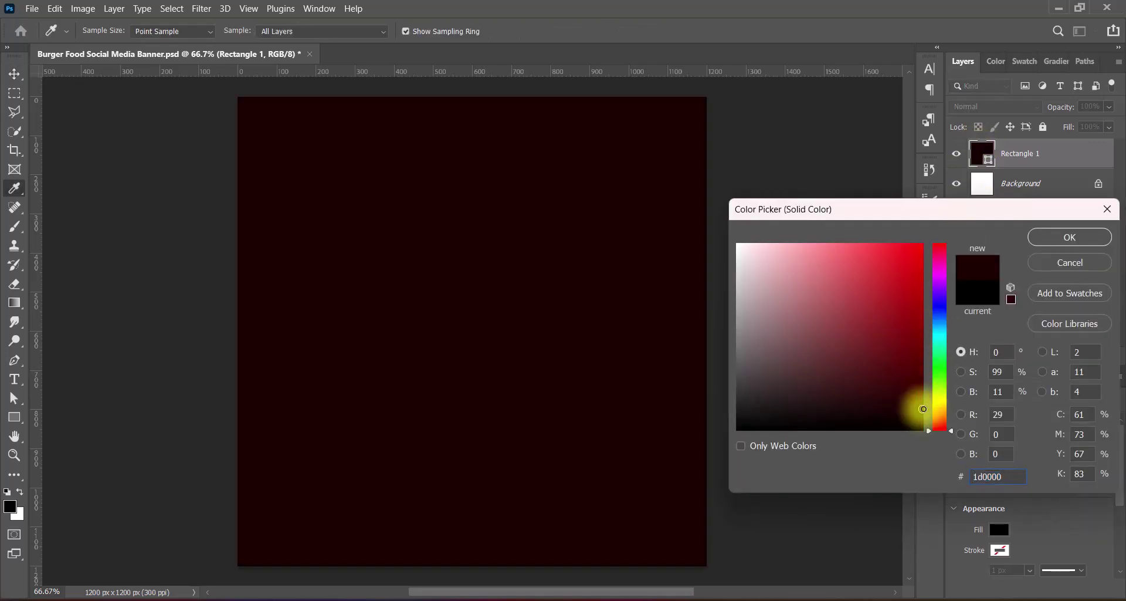
pyautogui.click(1046, 245)
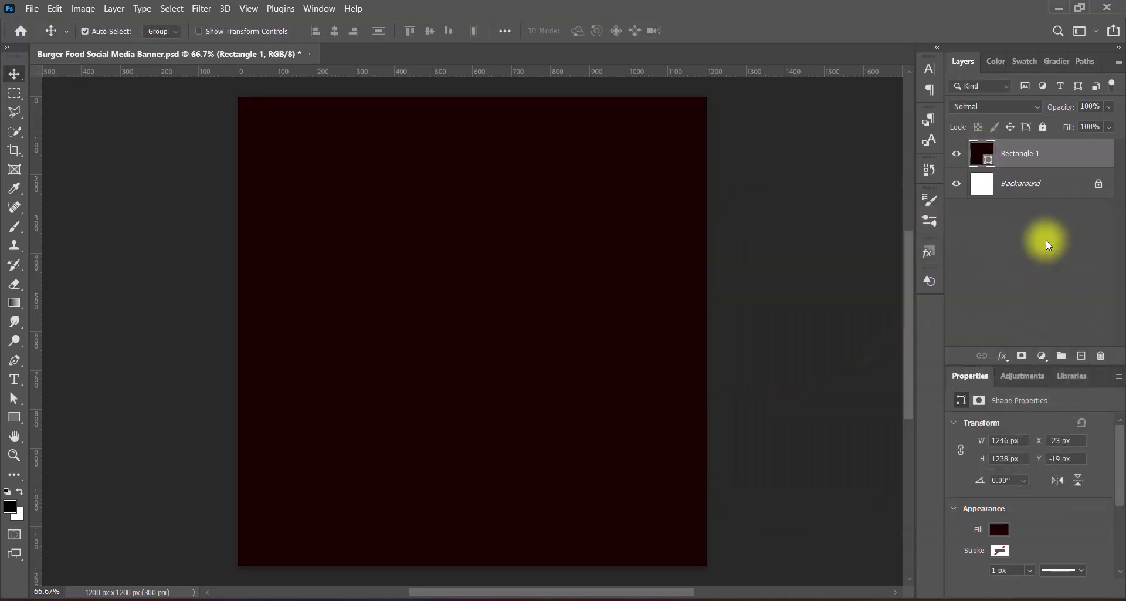
pyautogui.click(1082, 357)
# Step: Set up the Brush tool with a size of 1100 px and 100% smoothing
pyautogui.click(21, 230)
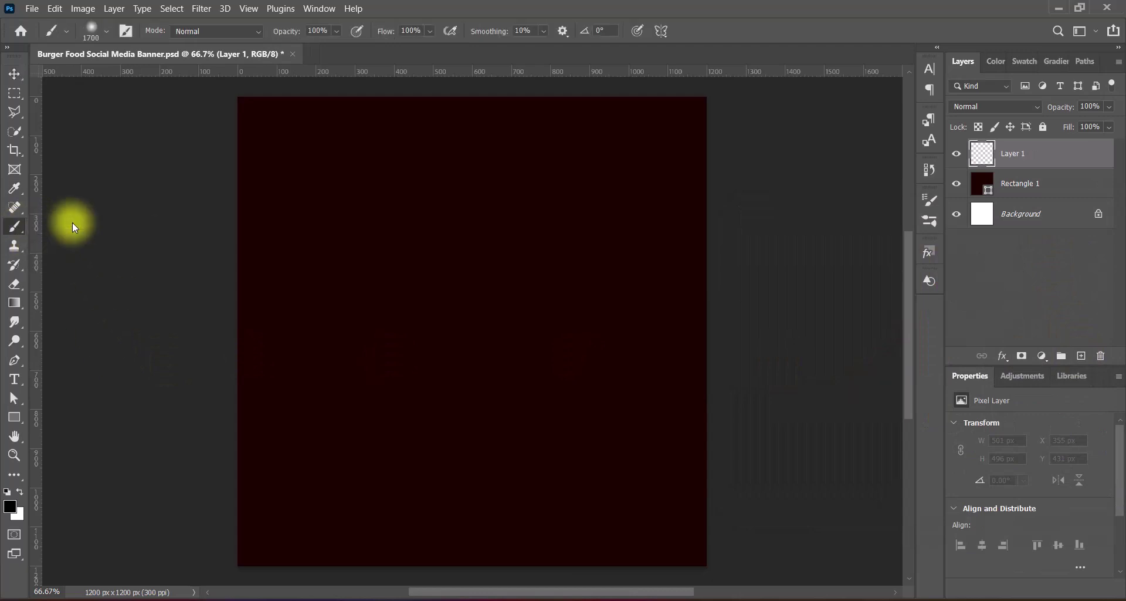
pyautogui.press('[')
pyautogui.press('[')
pyautogui.press('[')
pyautogui.press('[')
pyautogui.press('[')
pyautogui.press('[')
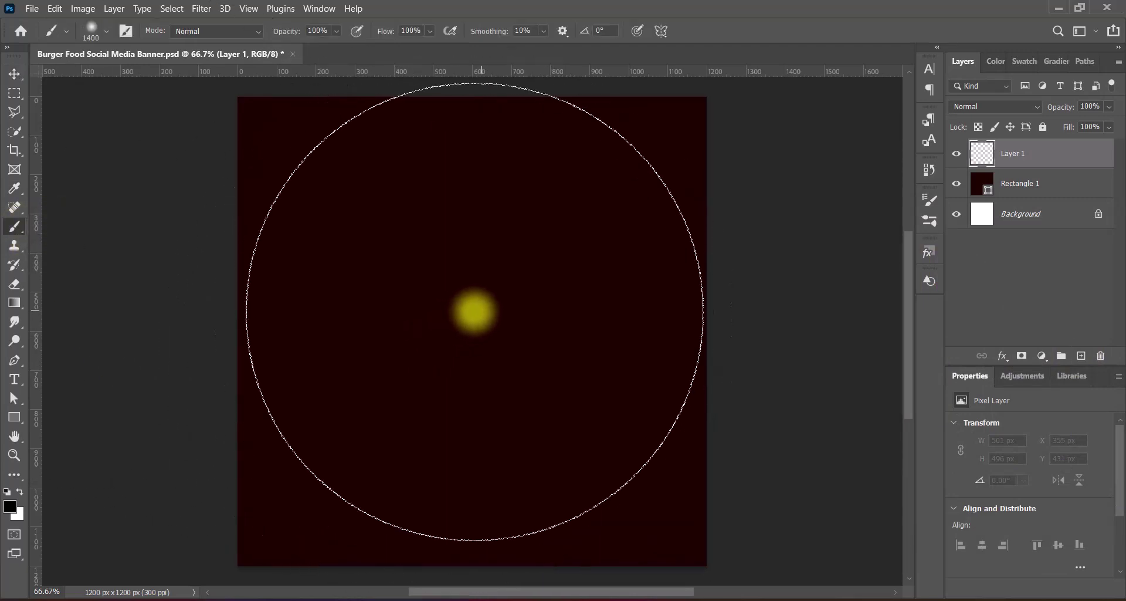
pyautogui.click(544, 31)
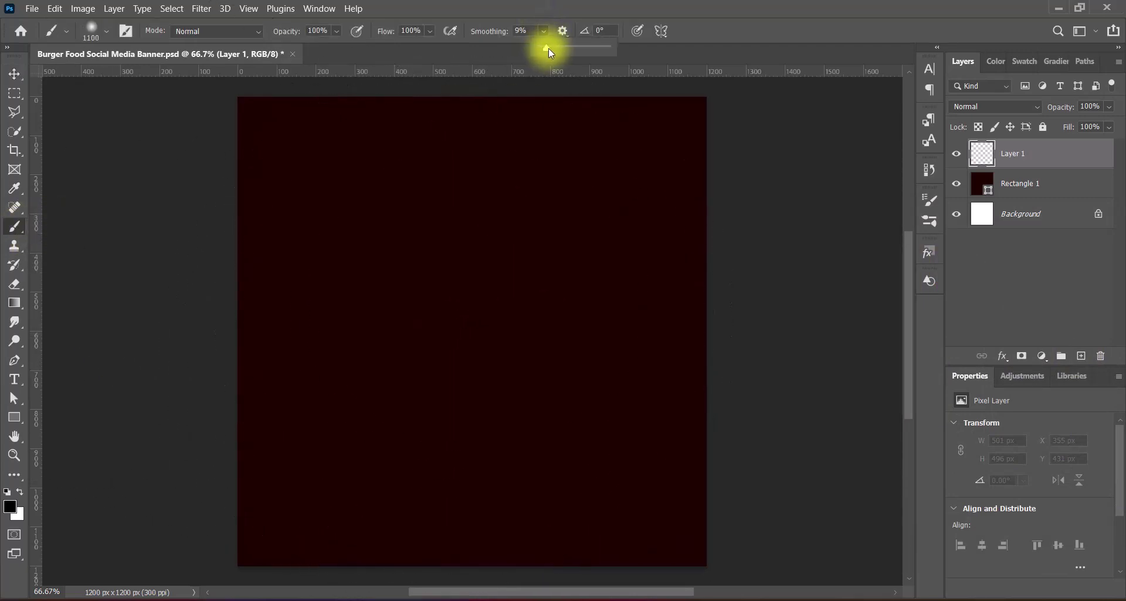
pyautogui.click(605, 12)
# Step: Test a soft black dab at the canvas centre, and set the foreground colour to dark red
pyautogui.moveTo(488, 300); pyautogui.dragTo(477, 318)
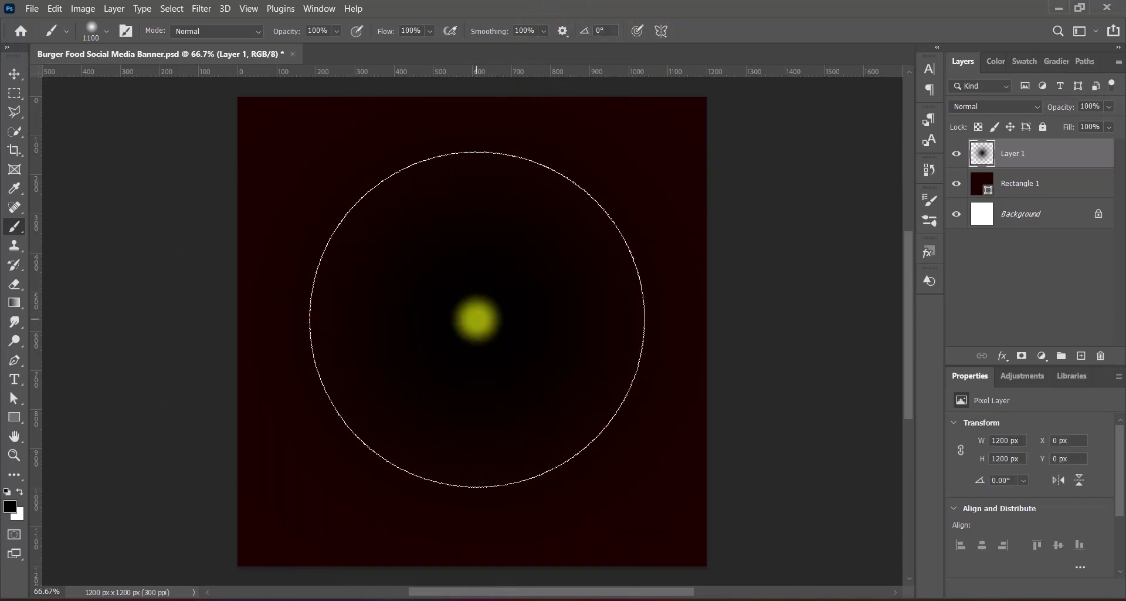
pyautogui.click(9, 504)
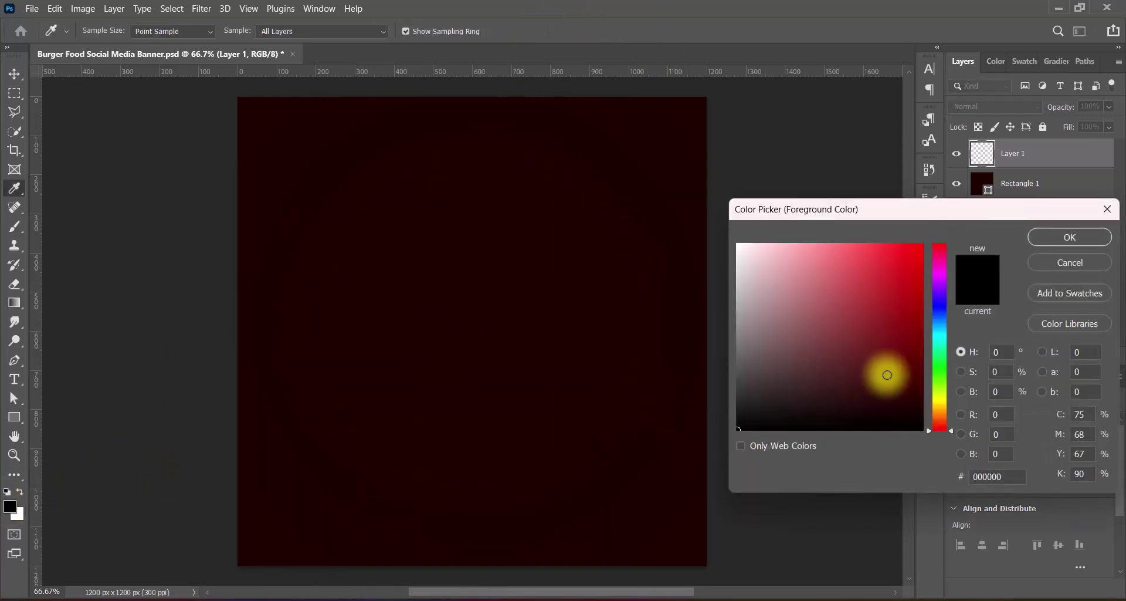
pyautogui.moveTo(885, 374)
pyautogui.mouseDown()
pyautogui.moveTo(846, 335)
pyautogui.moveTo(908, 358)
pyautogui.mouseUp()
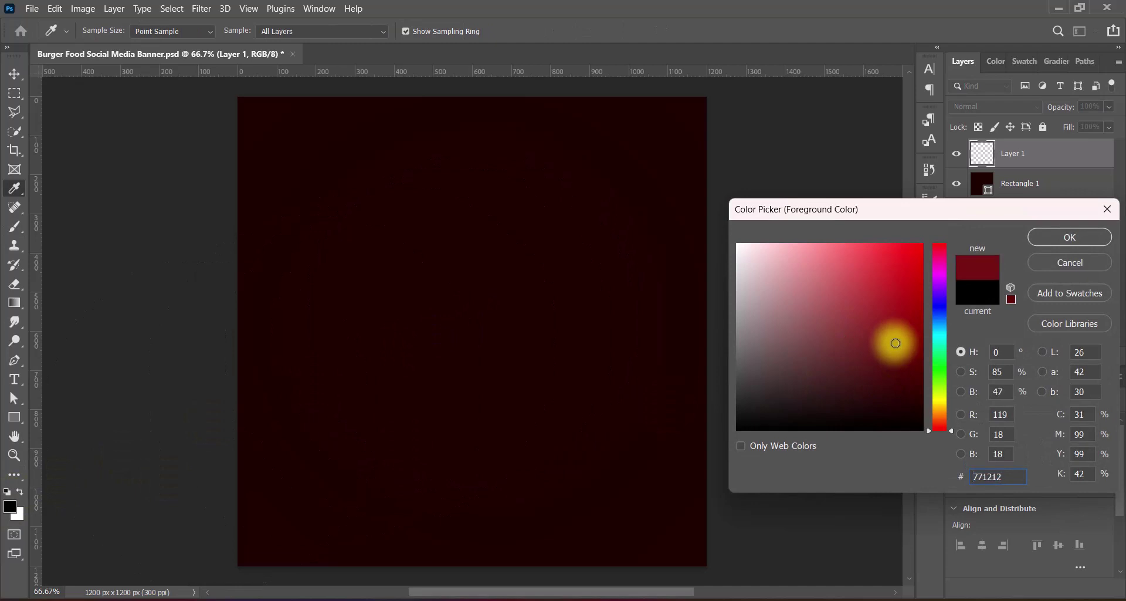
pyautogui.press('Return')
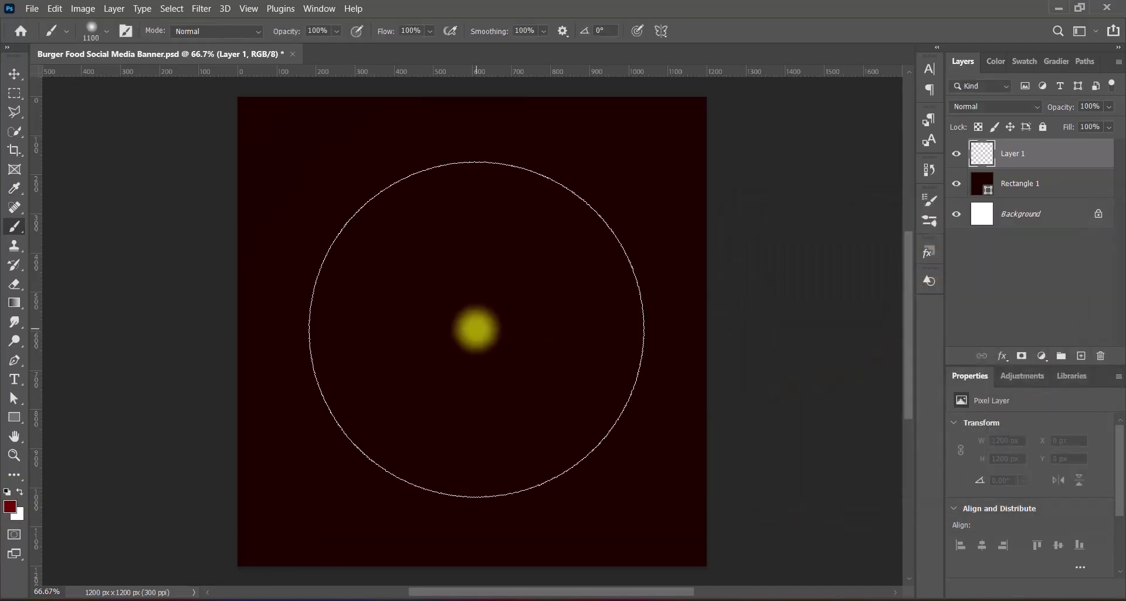
# Step: Paint a single soft dark red glow at the canvas centre on Layer 1 with the brush size reduced to 1000 px
pyautogui.click(476, 329)
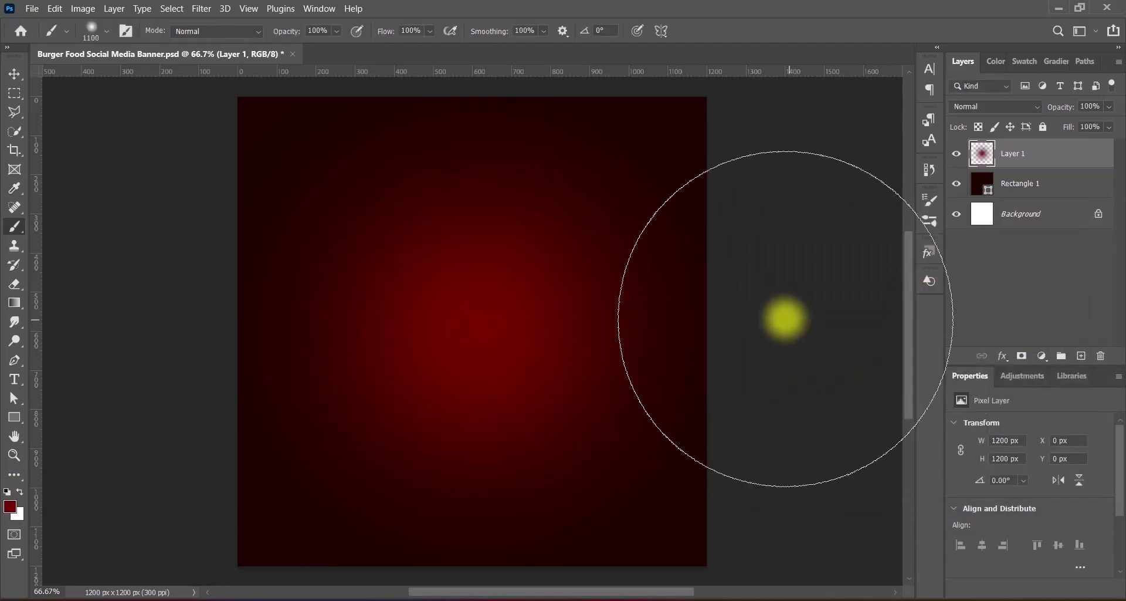
pyautogui.hotkey('ctrl', 'z')
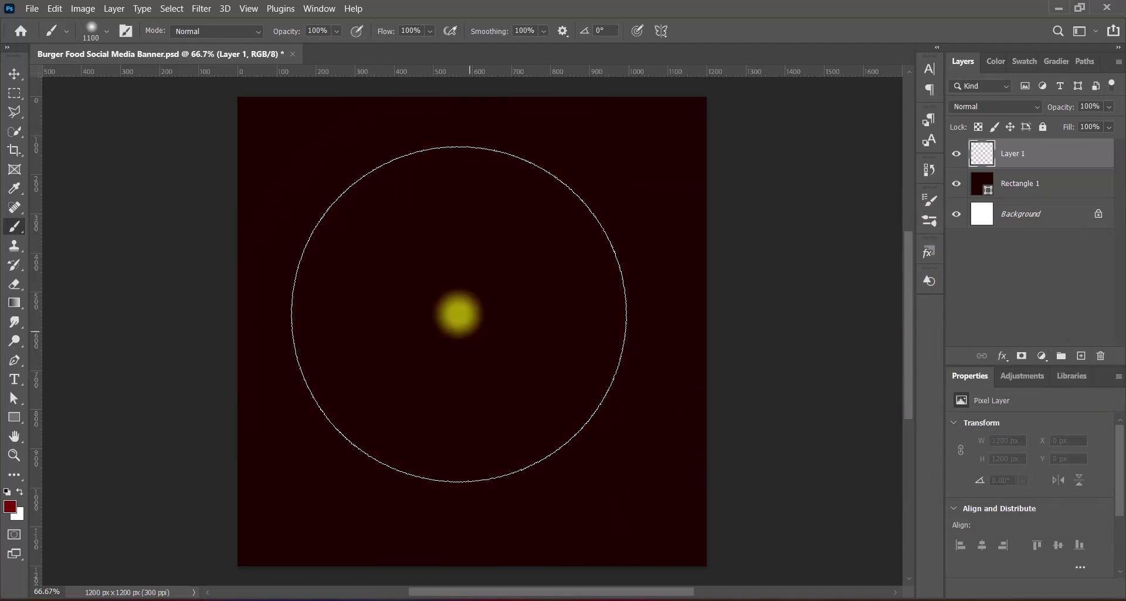
pyautogui.press('[')
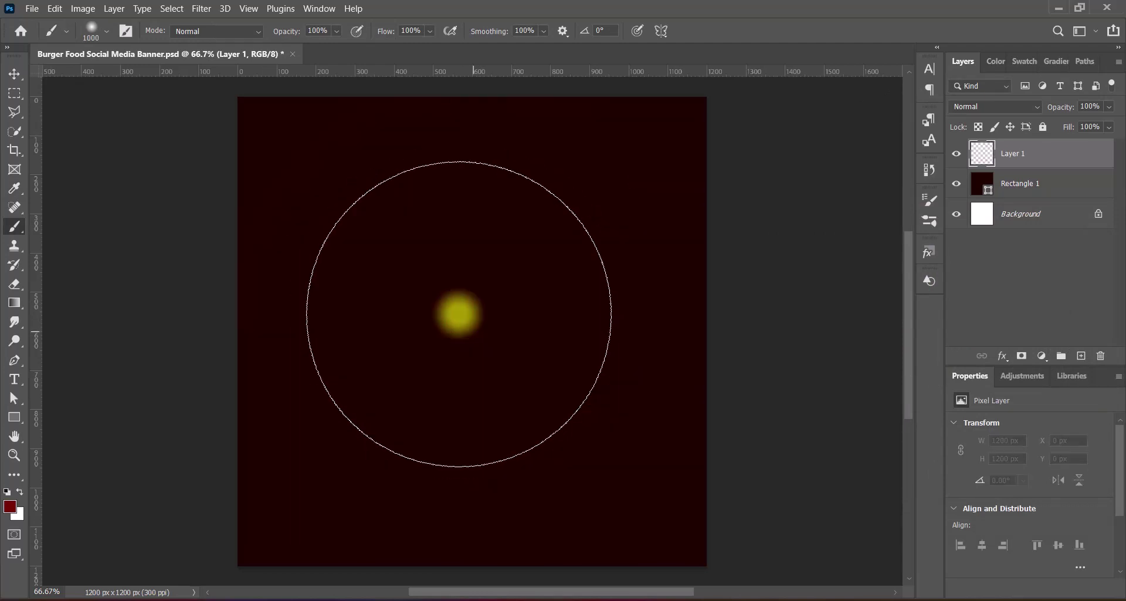
pyautogui.click(468, 329)
pyautogui.press('v')
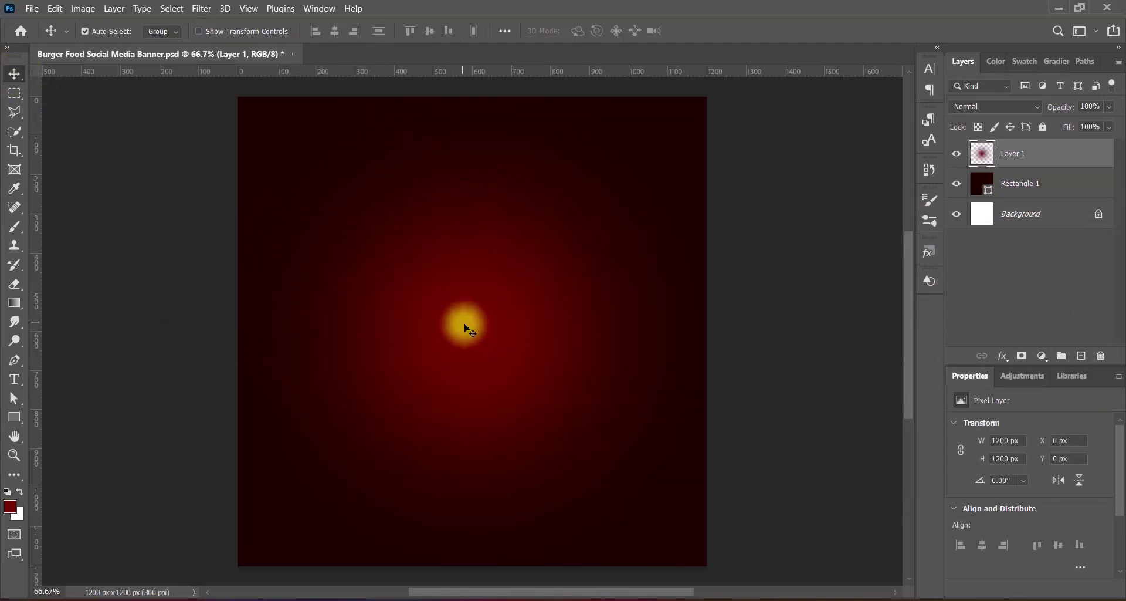
pyautogui.hotkey('ctrl', 't')
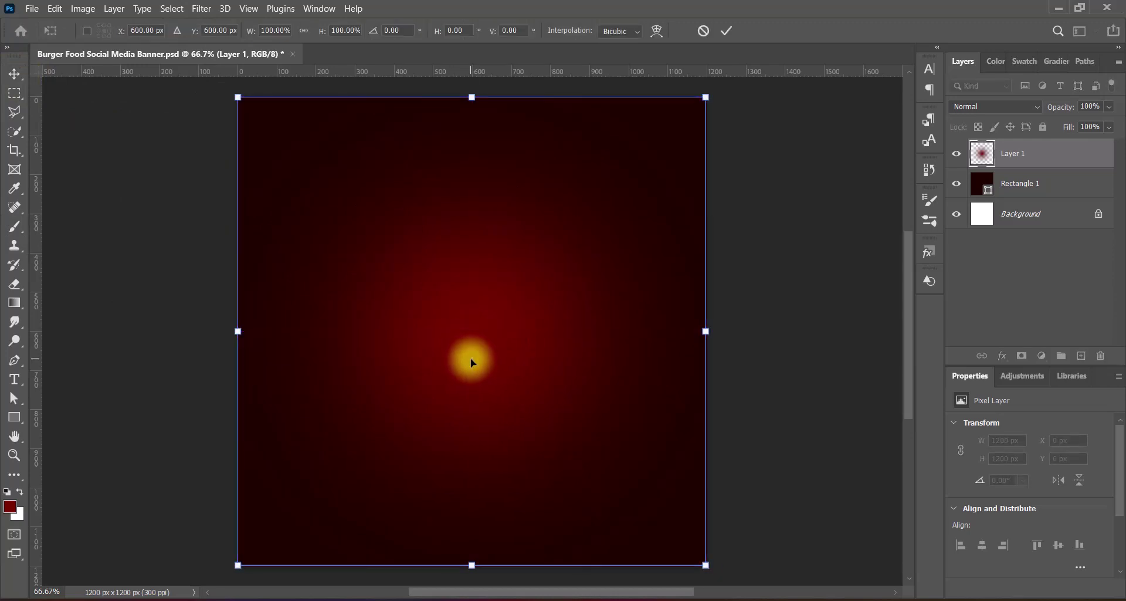
pyautogui.press('Return')
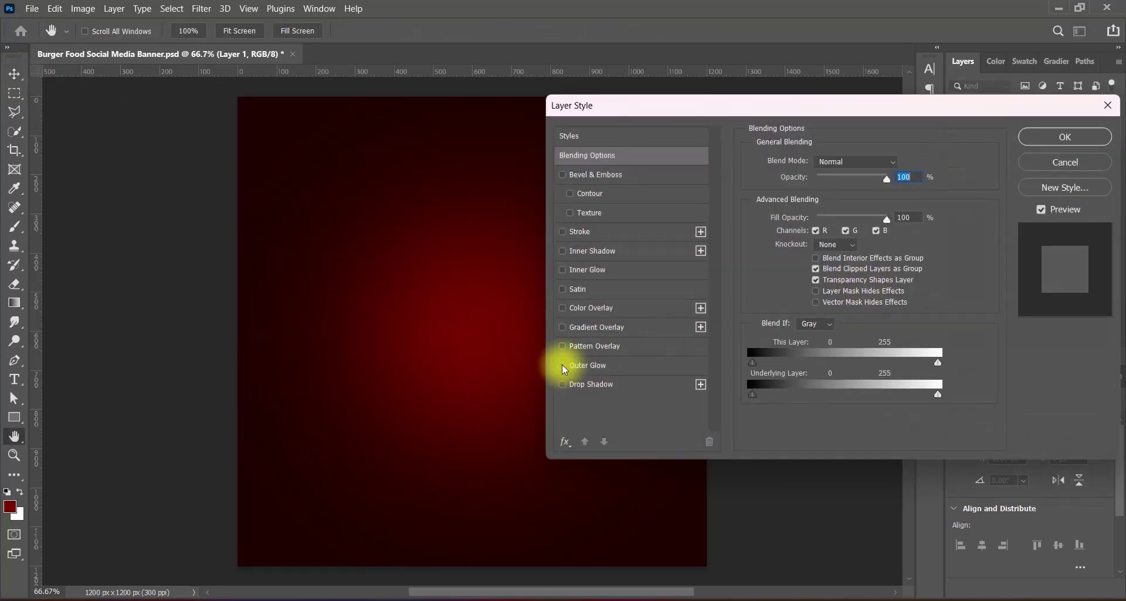
# Step: Add a Hard Mix Outer Glow to Layer 1 with a range of 60% and a size of 188 px
pyautogui.click(563, 364)
pyautogui.moveTo(669, 107); pyautogui.dragTo(714, 101)
pyautogui.click(642, 361)
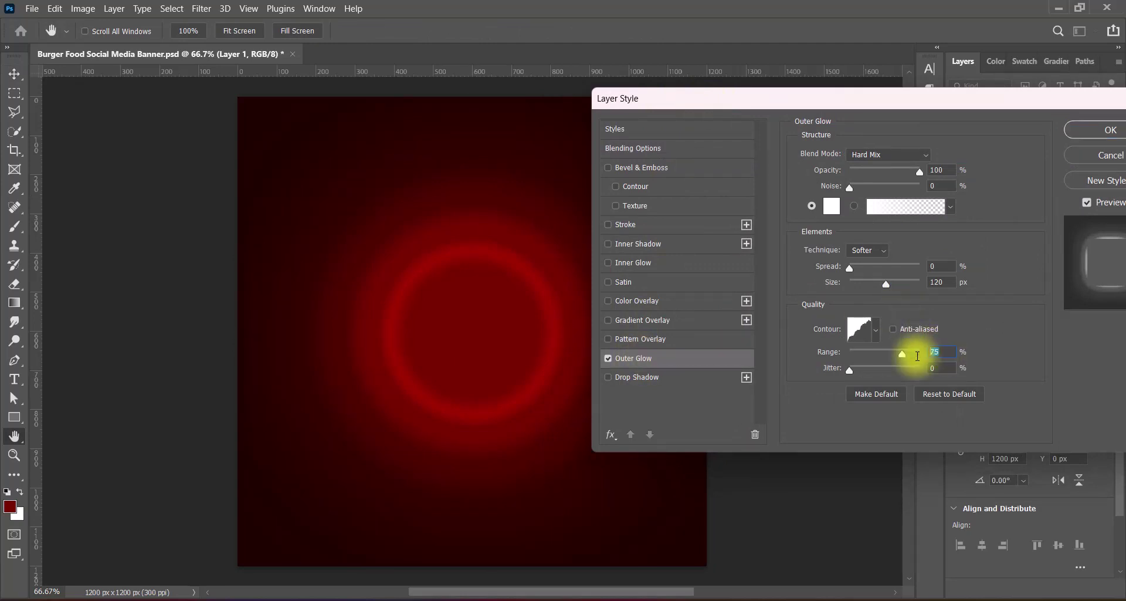
pyautogui.moveTo(903, 354); pyautogui.dragTo(892, 354)
pyautogui.moveTo(901, 285); pyautogui.dragTo(906, 285)
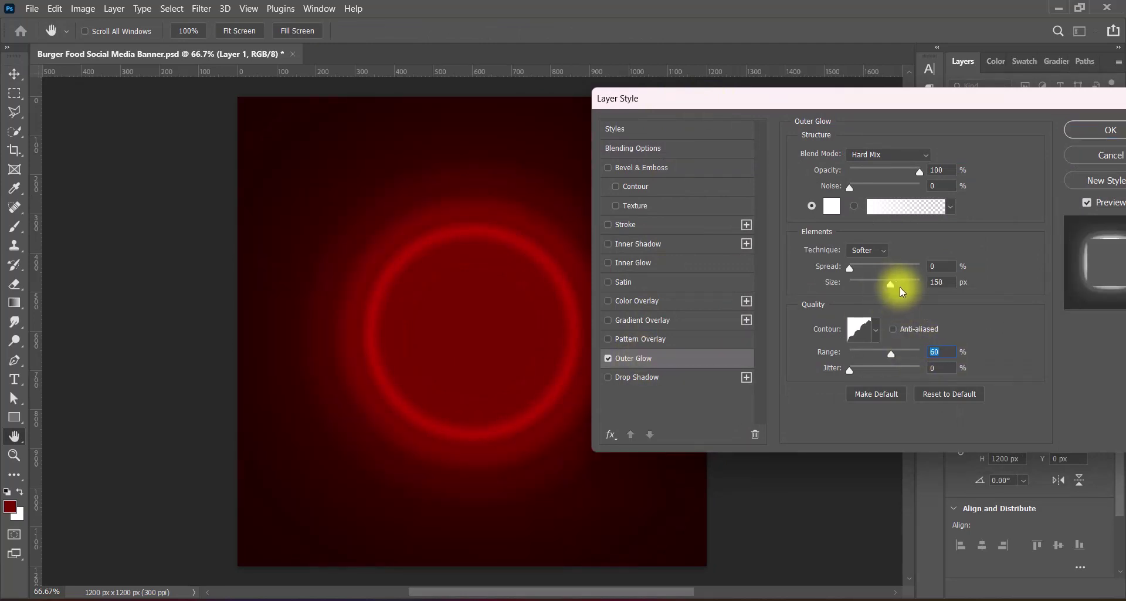
# Step: Compare the preset contours for the outer glow and choose the descending rolling-slope contour
pyautogui.click(876, 329)
pyautogui.click(968, 364)
pyautogui.click(934, 367)
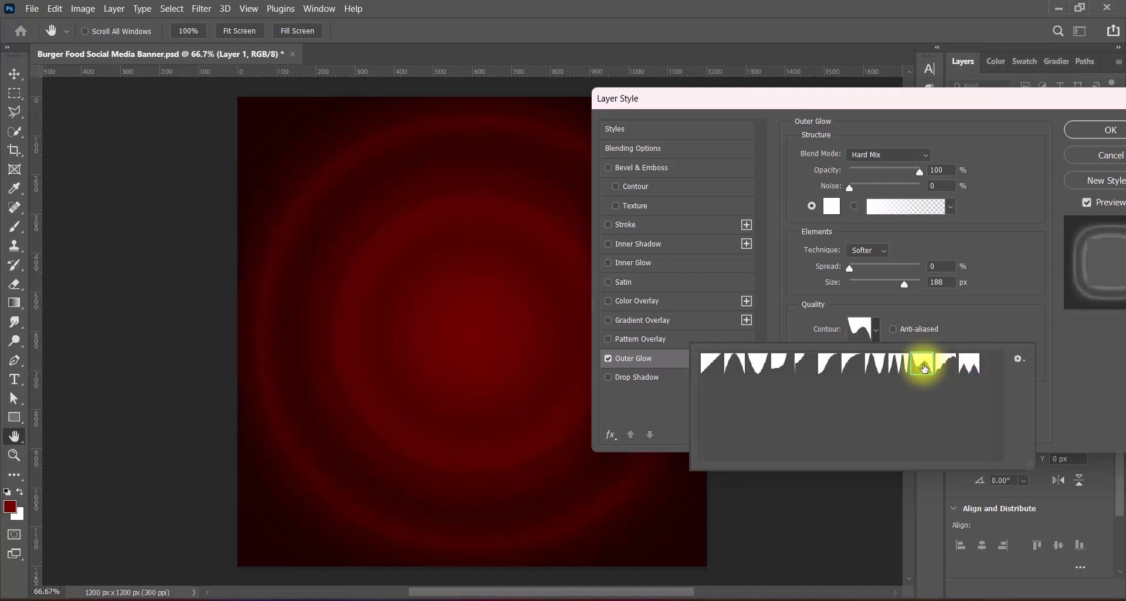
pyautogui.click(901, 365)
pyautogui.click(874, 365)
pyautogui.click(827, 365)
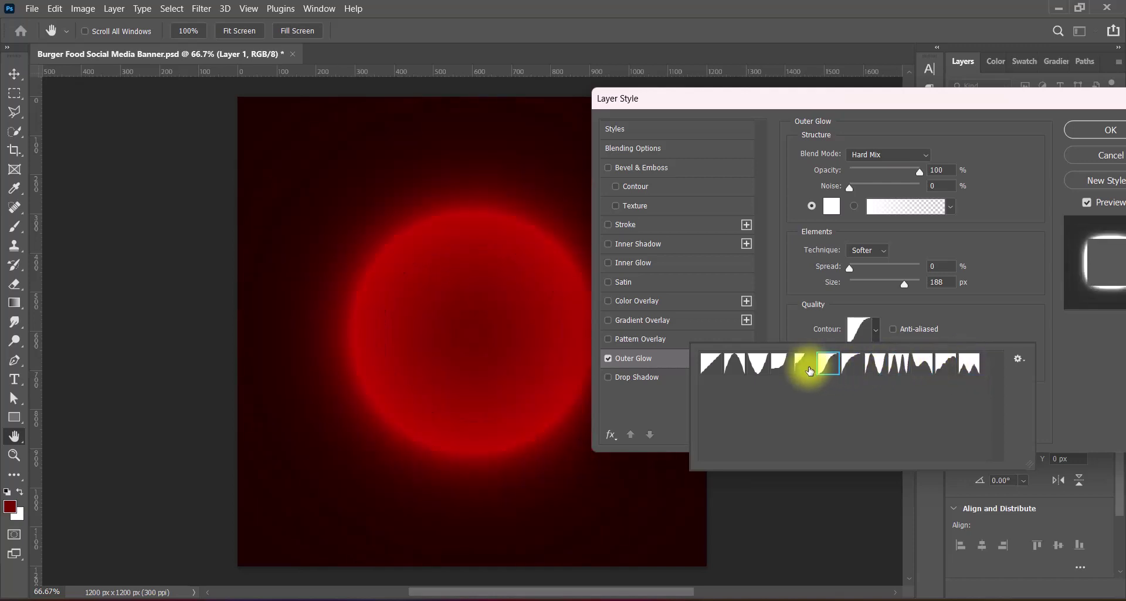
pyautogui.click(800, 365)
pyautogui.click(782, 366)
pyautogui.click(758, 365)
pyautogui.click(734, 365)
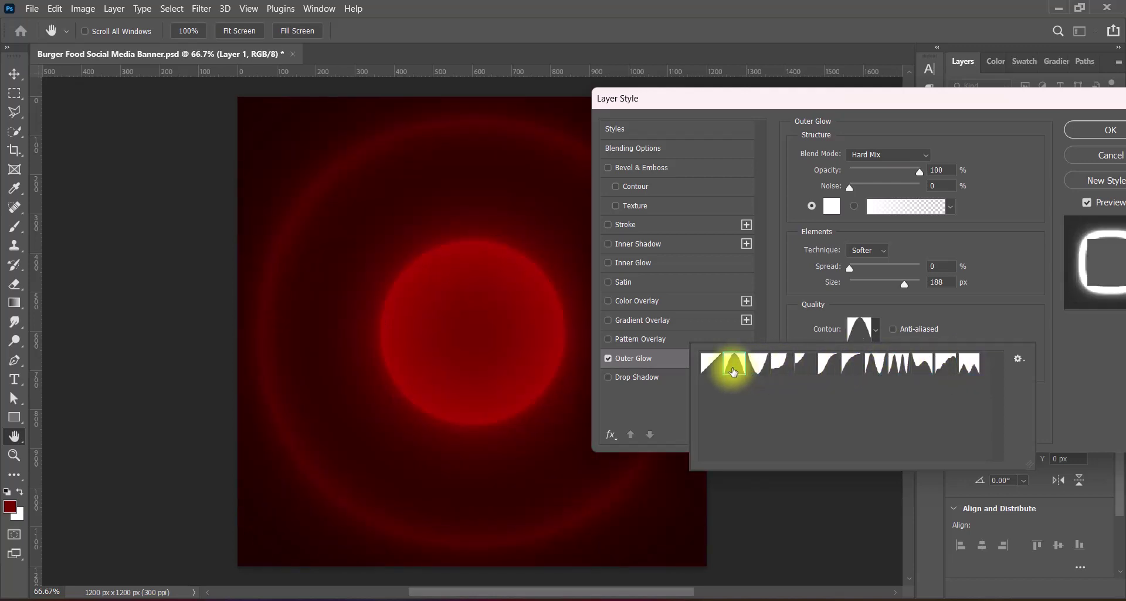
pyautogui.click(969, 365)
pyautogui.click(947, 365)
pyautogui.click(924, 365)
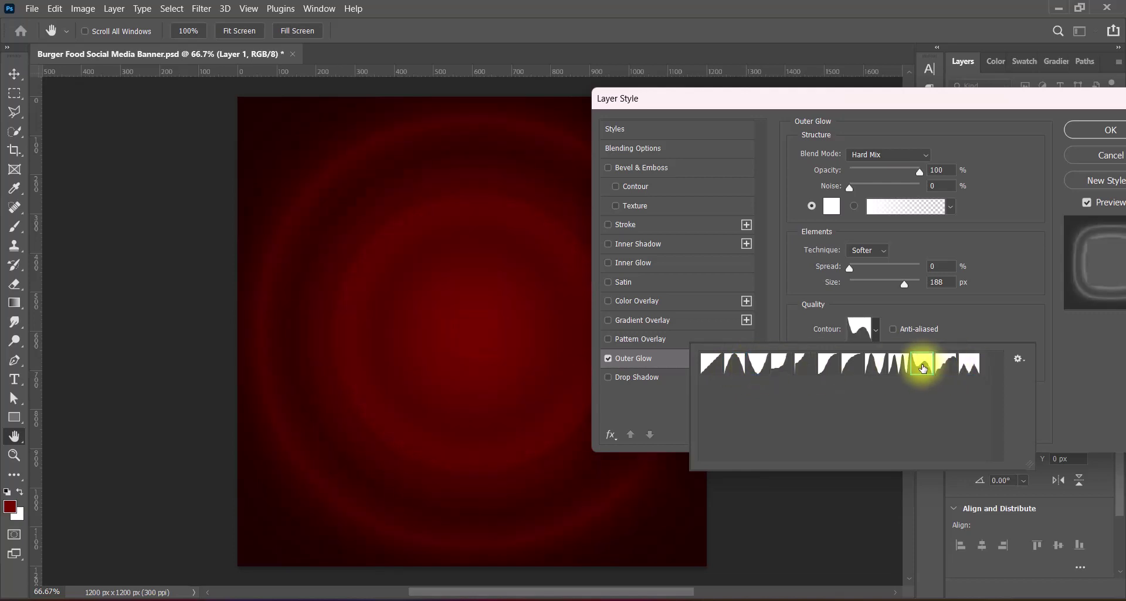
pyautogui.click(1069, 351)
# Step: Set the outer glow's noise to 30% and its size to 150 px, and apply the layer style
pyautogui.moveTo(851, 187); pyautogui.dragTo(870, 195)
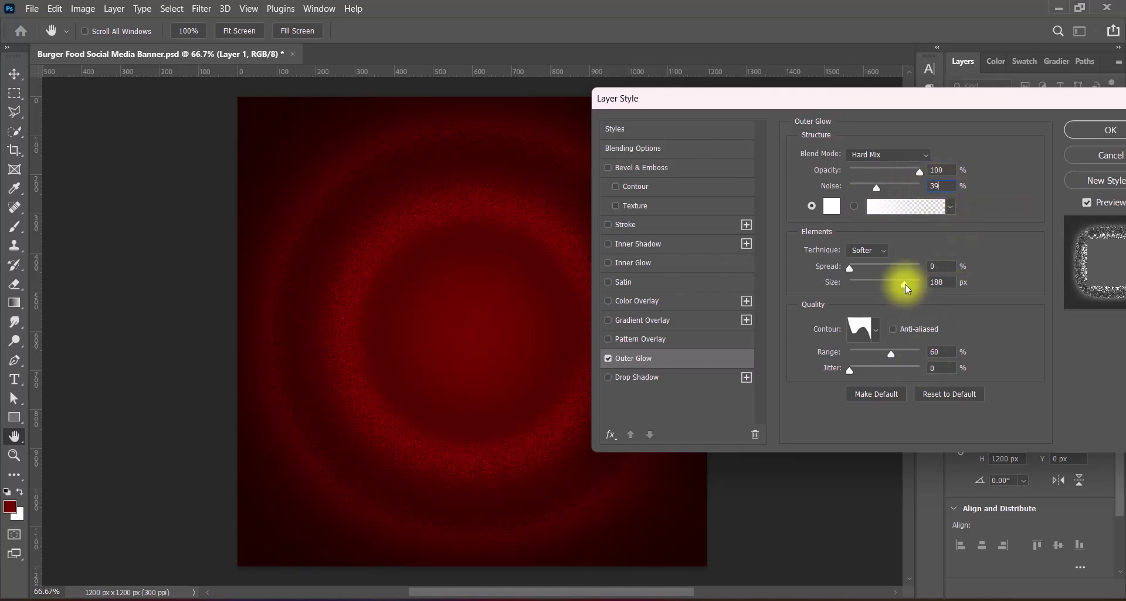
pyautogui.moveTo(905, 284)
pyautogui.mouseDown()
pyautogui.moveTo(916, 285)
pyautogui.moveTo(884, 292)
pyautogui.moveTo(895, 285)
pyautogui.mouseUp()
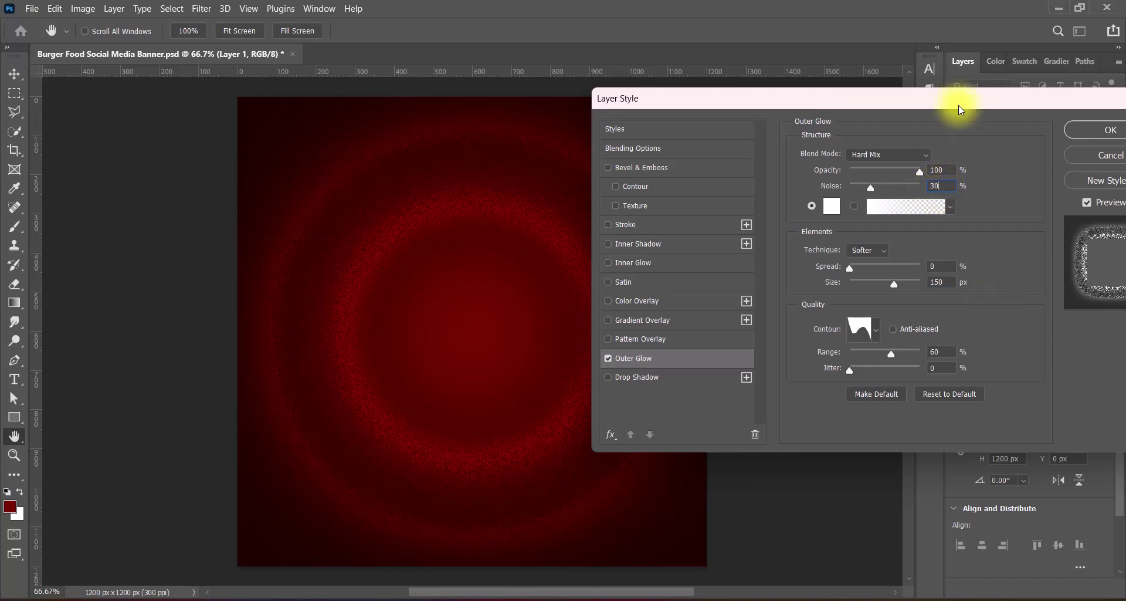
pyautogui.moveTo(958, 104); pyautogui.dragTo(910, 108)
pyautogui.click(1070, 133)
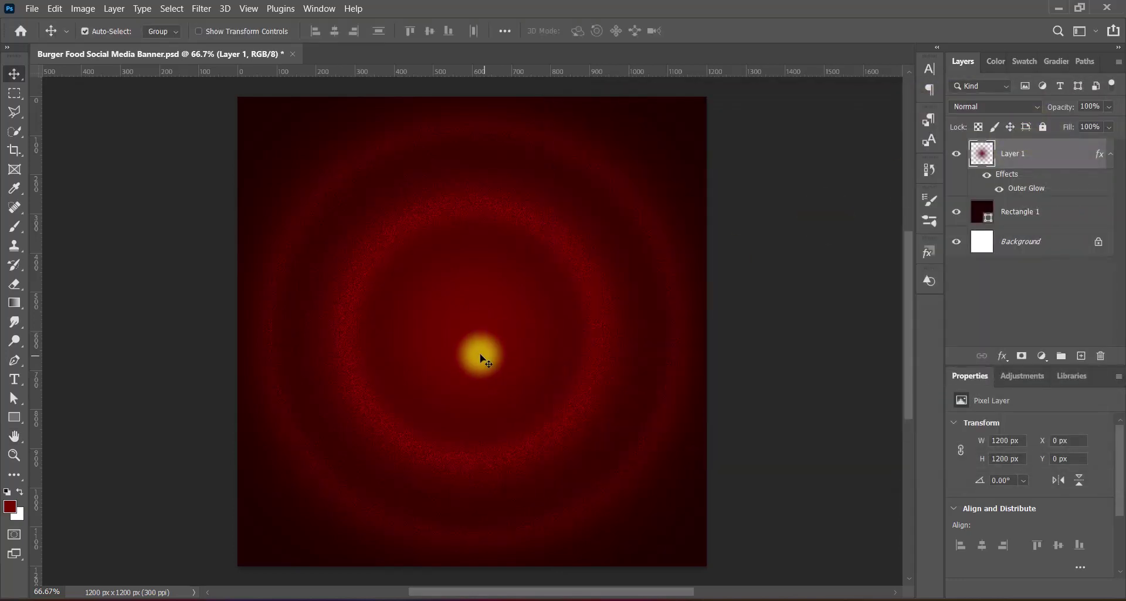
# Step: Scale Layer 1 about its centre to 1140 by 1140 px and convert it to a smart object
pyautogui.hotkey('ctrl', 't')
pyautogui.moveTo(472, 97); pyautogui.dragTo(504, 360)
pyautogui.press('Return')
pyautogui.rightClick(1046, 151)
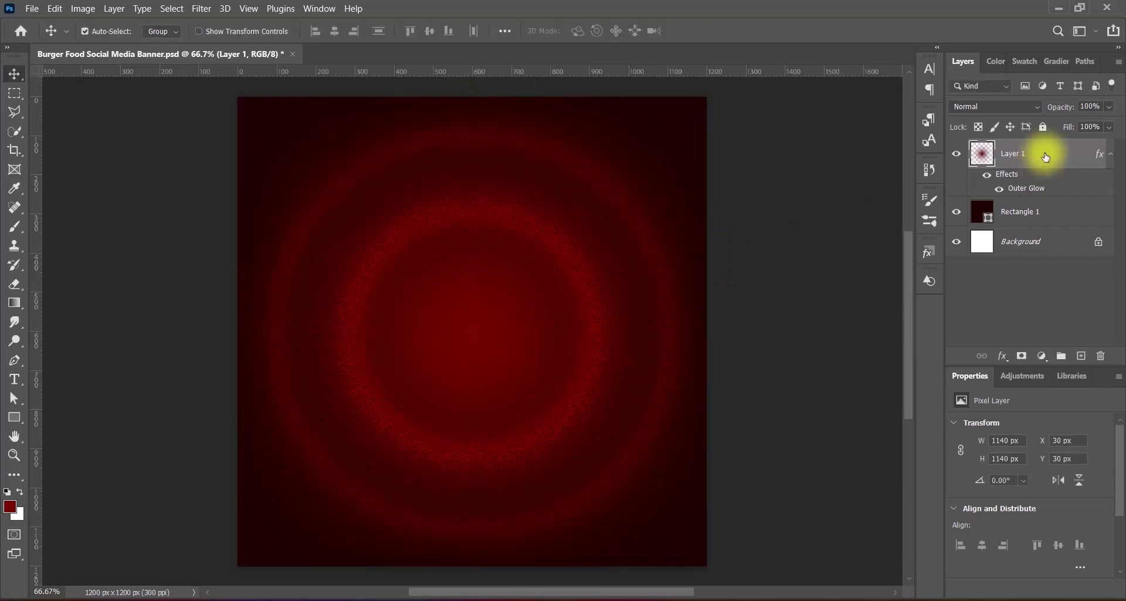
pyautogui.click(954, 213)
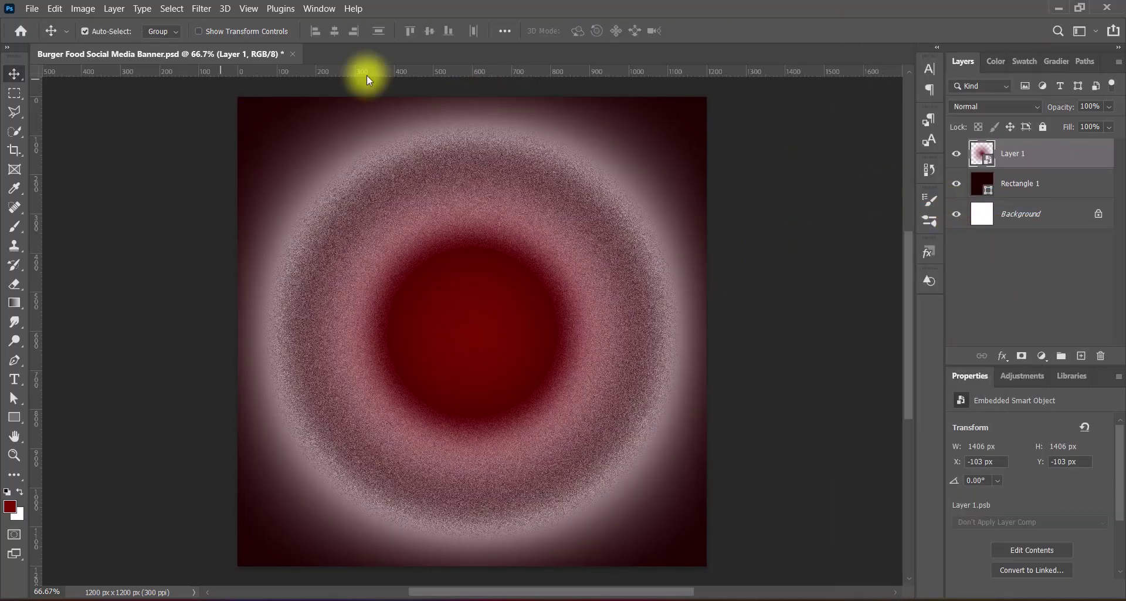
# Step: Apply a Brightness/Contrast adjustment to Layer 1 with the contrast set to 100
pyautogui.click(83, 8)
pyautogui.moveTo(176, 43)
pyautogui.click(264, 48)
pyautogui.moveTo(523, 220); pyautogui.dragTo(601, 217)
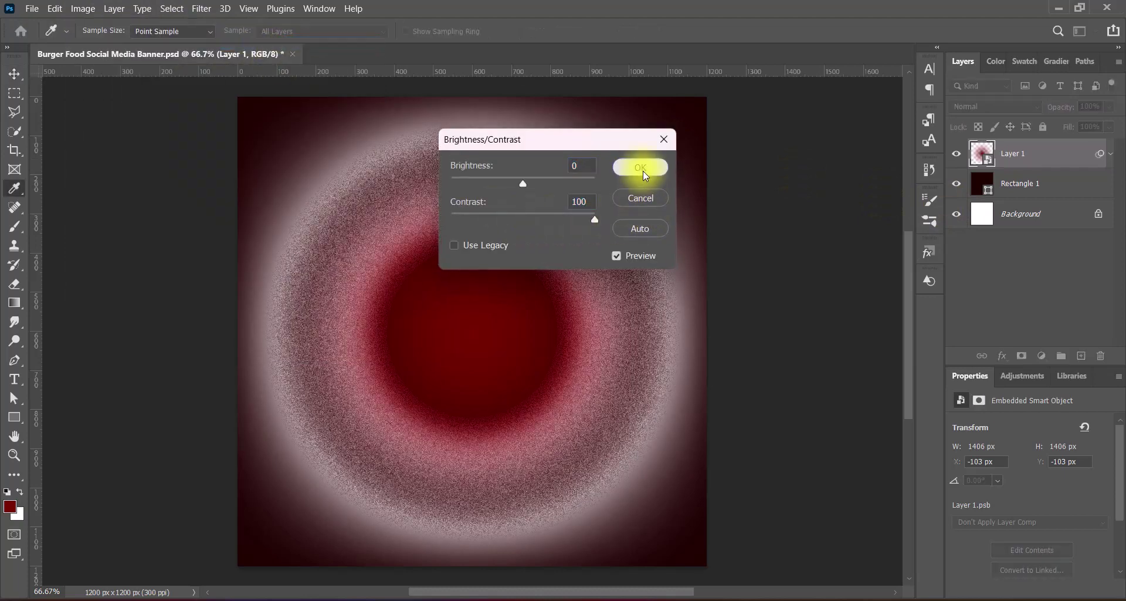
pyautogui.click(643, 169)
# Step: Apply a Levels adjustment to Layer 1 using the Increase Contrast 3 preset
pyautogui.click(83, 8)
pyautogui.click(257, 56)
pyautogui.click(478, 113)
pyautogui.click(516, 201)
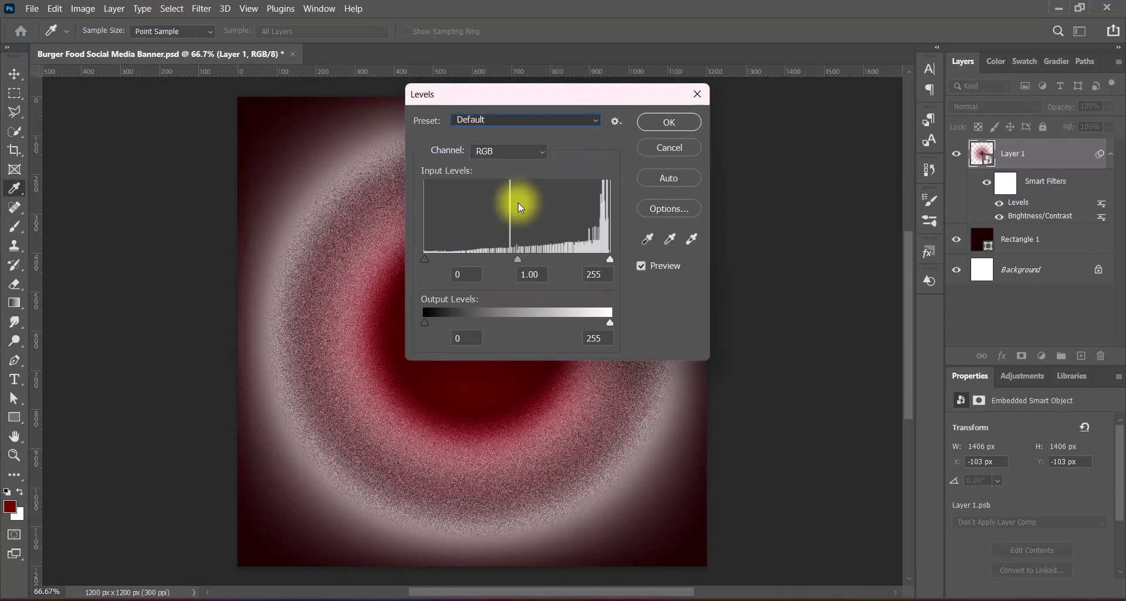
pyautogui.click(671, 118)
# Step: Apply a second Levels adjustment to Layer 1 using the Midtones Darker preset
pyautogui.click(85, 8)
pyautogui.click(256, 57)
pyautogui.click(515, 113)
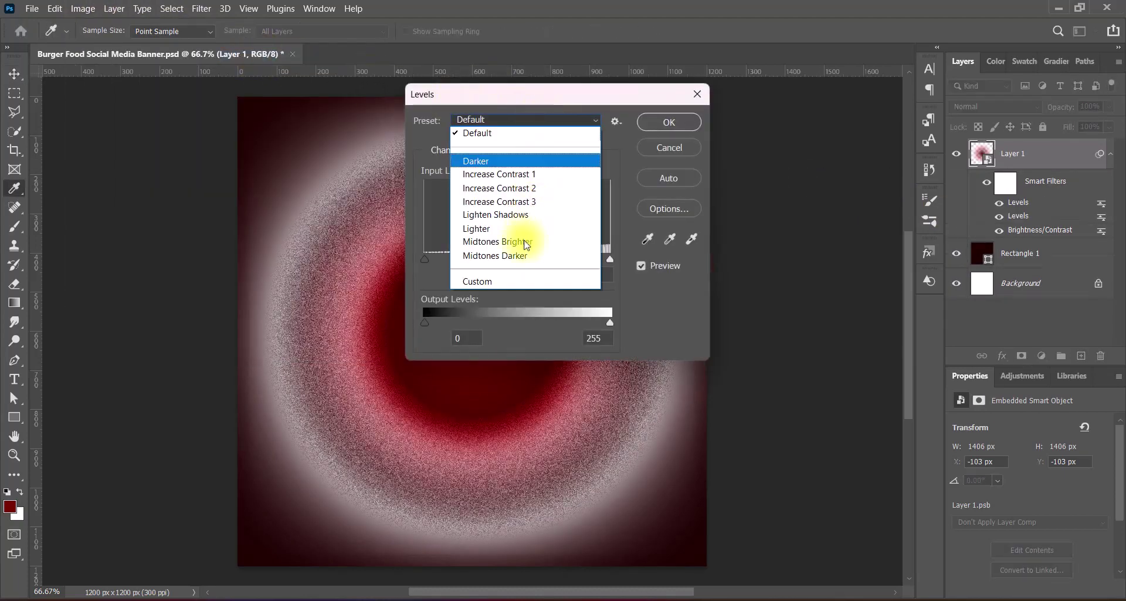
pyautogui.click(522, 252)
pyautogui.click(660, 126)
# Step: Apply a third Levels adjustment to Layer 1 using the Darker preset
pyautogui.click(83, 8)
pyautogui.click(256, 56)
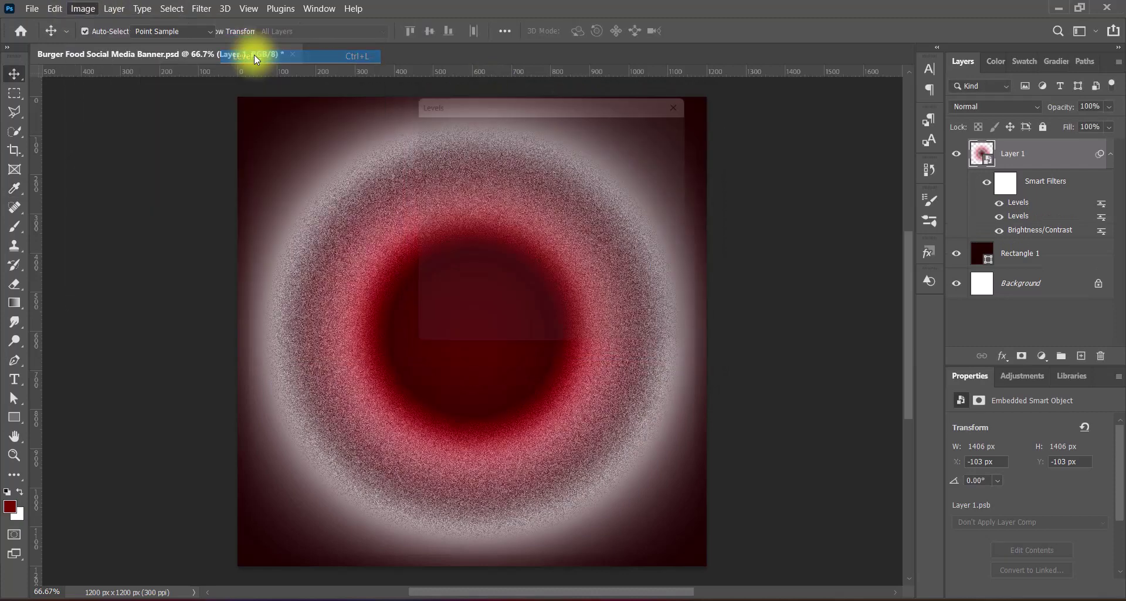
pyautogui.click(525, 120)
pyautogui.click(589, 151)
pyautogui.click(669, 121)
# Step: Apply a Vibrance adjustment to Layer 1 with the vibrance raised to its maximum
pyautogui.click(83, 8)
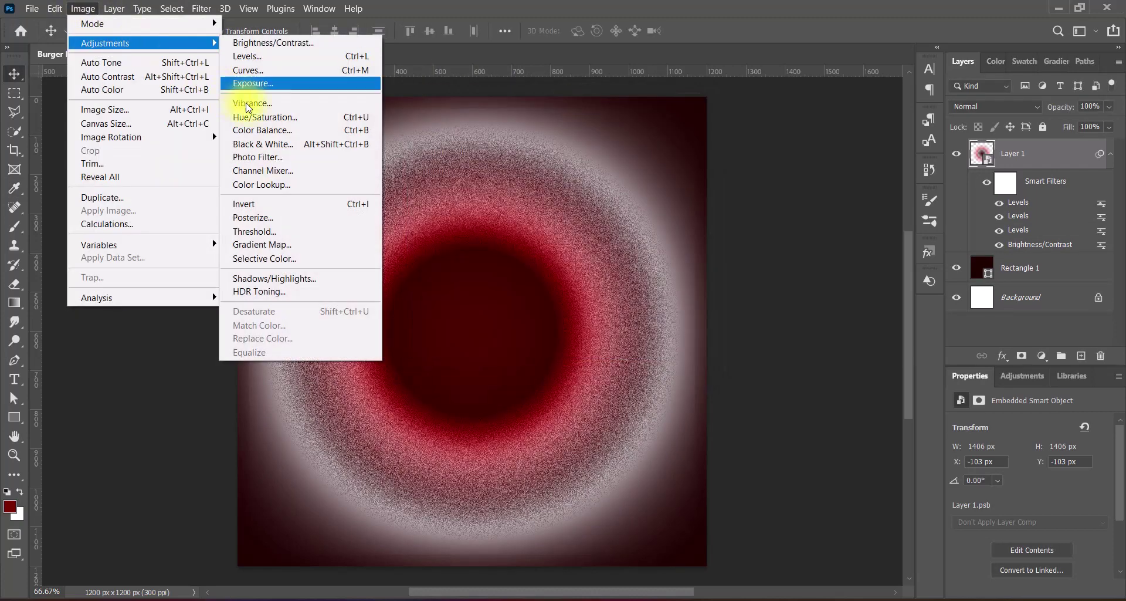
pyautogui.click(258, 113)
pyautogui.moveTo(523, 198); pyautogui.dragTo(595, 198)
pyautogui.click(639, 177)
# Step: Apply a saturation-boosting Hue/Saturation preset to Layer 1 and convert the layer with its filters to a new smart object
pyautogui.click(83, 8)
pyautogui.click(260, 127)
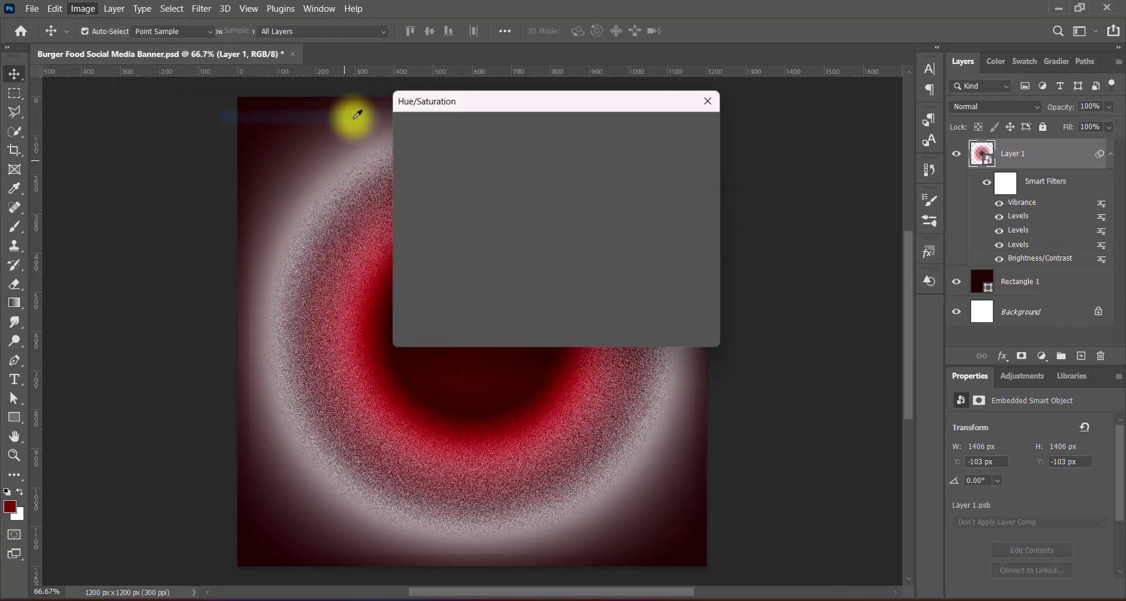
pyautogui.click(529, 125)
pyautogui.click(571, 203)
pyautogui.click(683, 127)
pyautogui.rightClick(1050, 153)
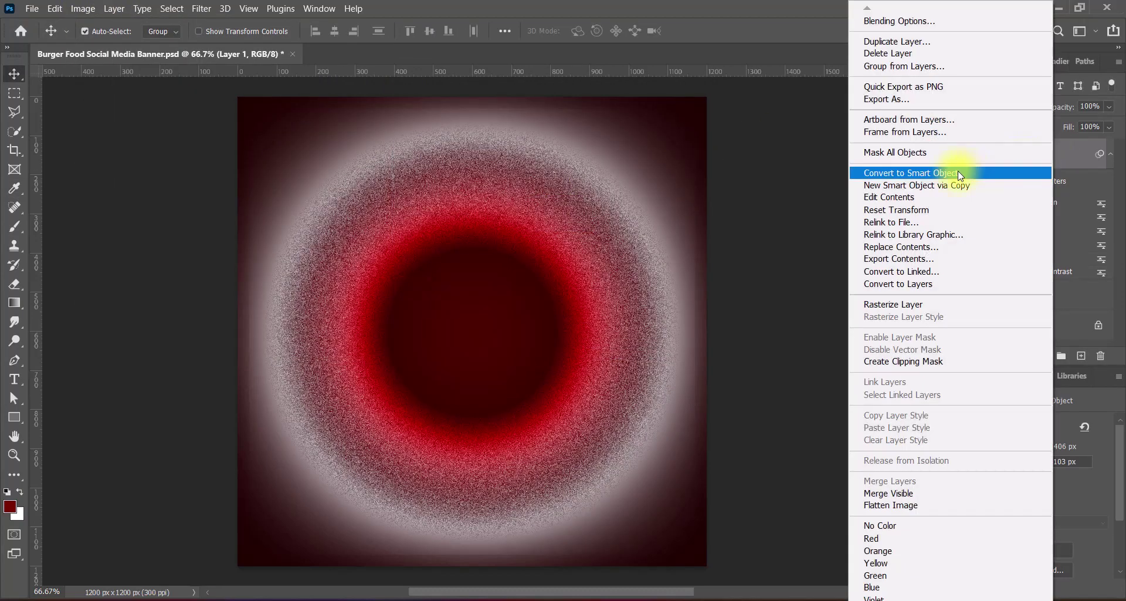
pyautogui.click(950, 171)
# Step: Compare blend modes for Layer 1 and set it to Linear Dodge (Add)
pyautogui.click(997, 106)
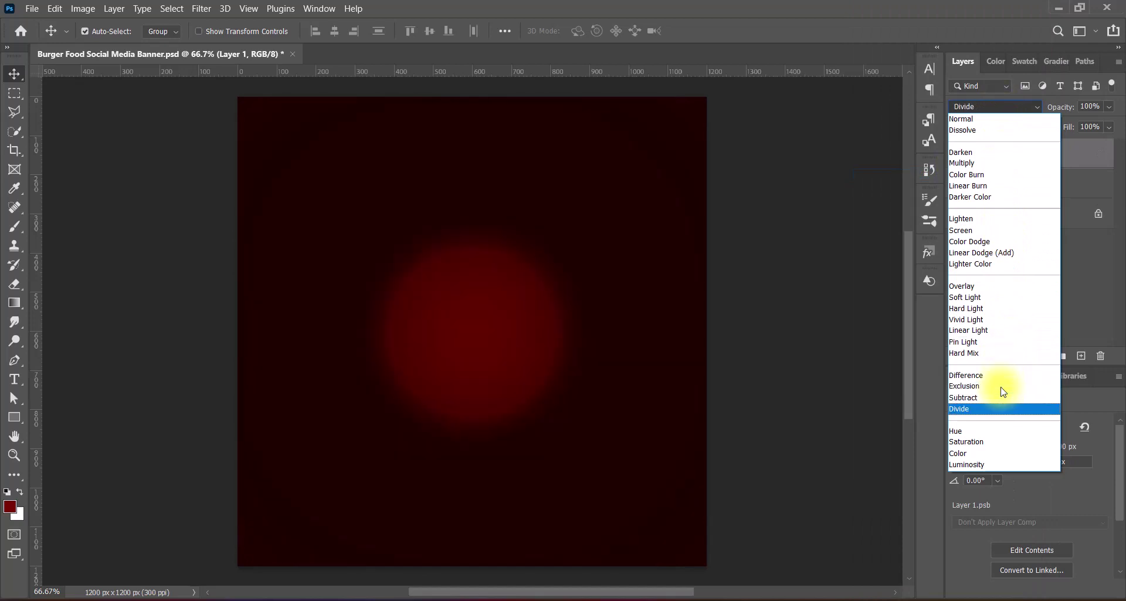
pyautogui.press('Up')
pyautogui.press('Up')
pyautogui.press('Up')
pyautogui.press('Up')
pyautogui.press('Up')
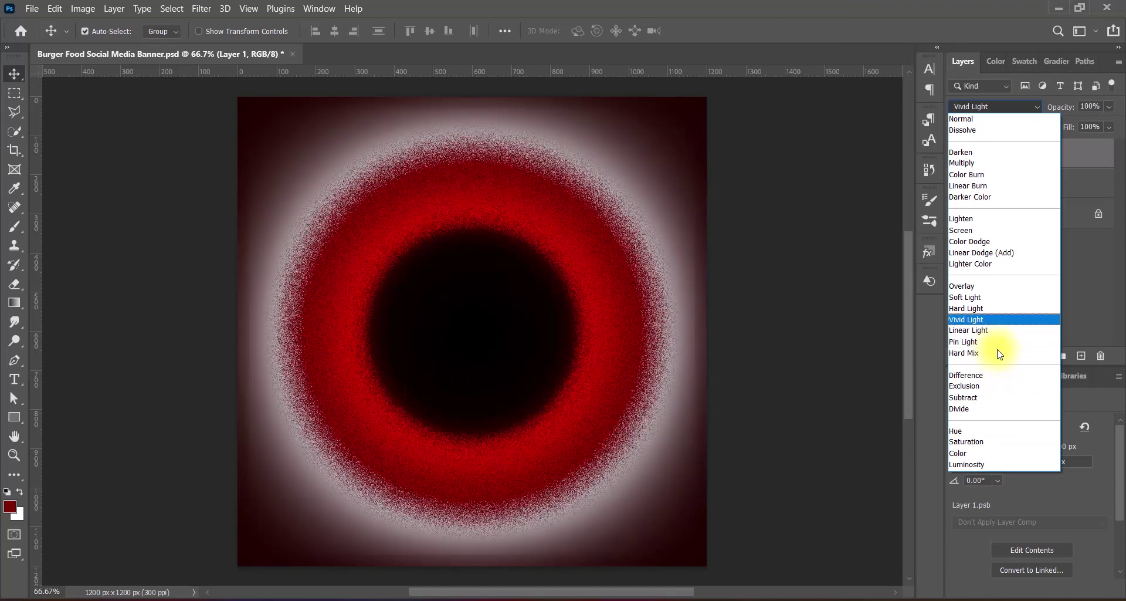
pyautogui.press('Down')
pyautogui.press('Up')
pyautogui.press('Up')
pyautogui.press('Up')
pyautogui.press('Up')
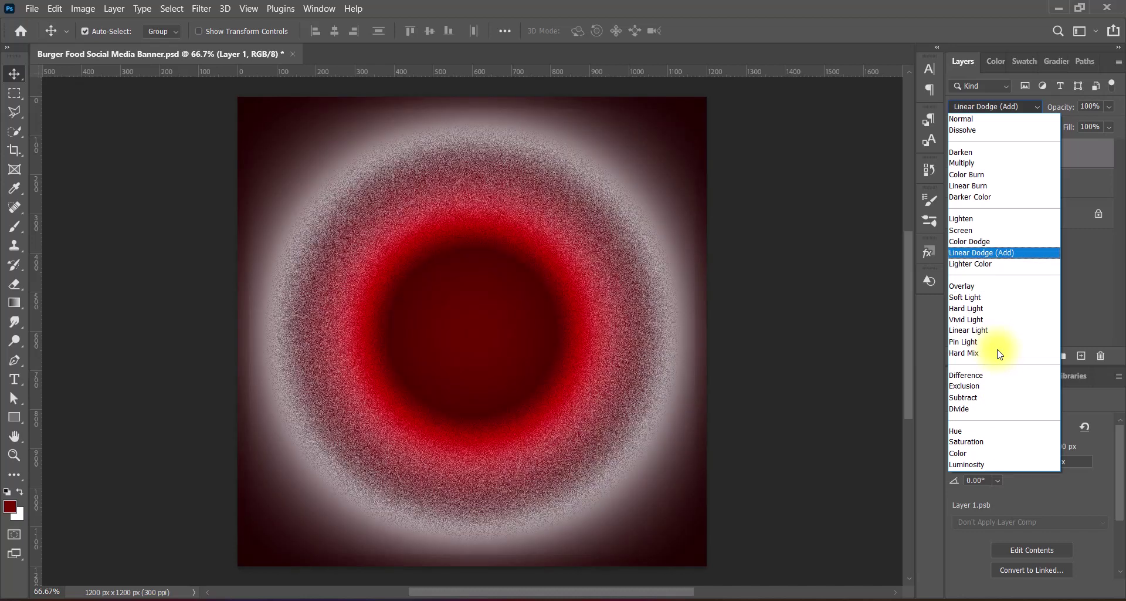
pyautogui.press('Return')
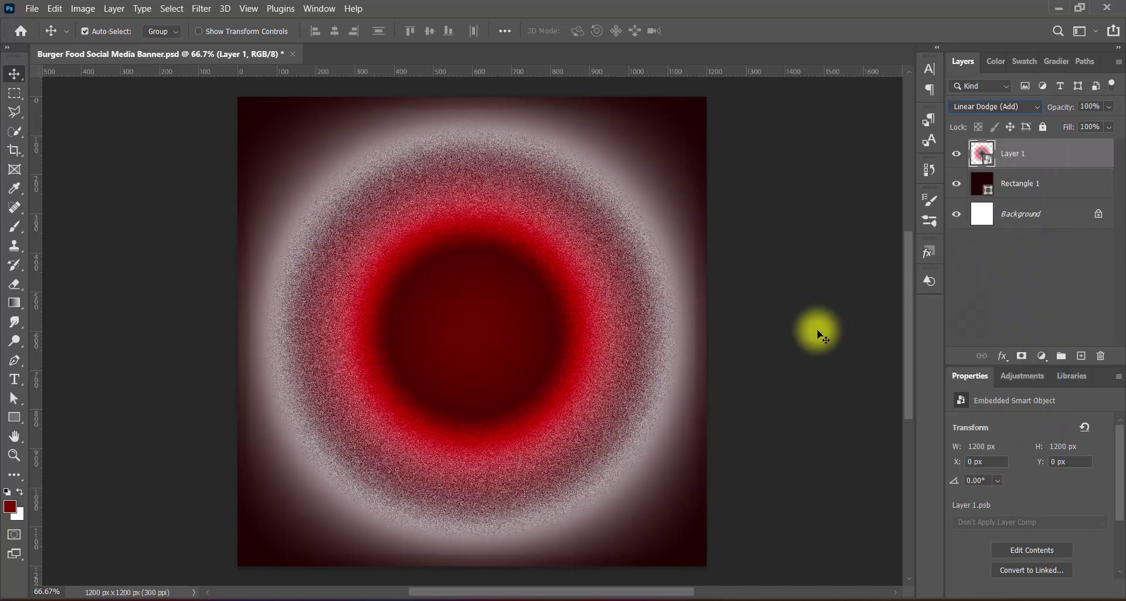
# Step: Choose the Blur tool and rasterize Layer 1 so that it can be retouched directly
pyautogui.click(14, 322)
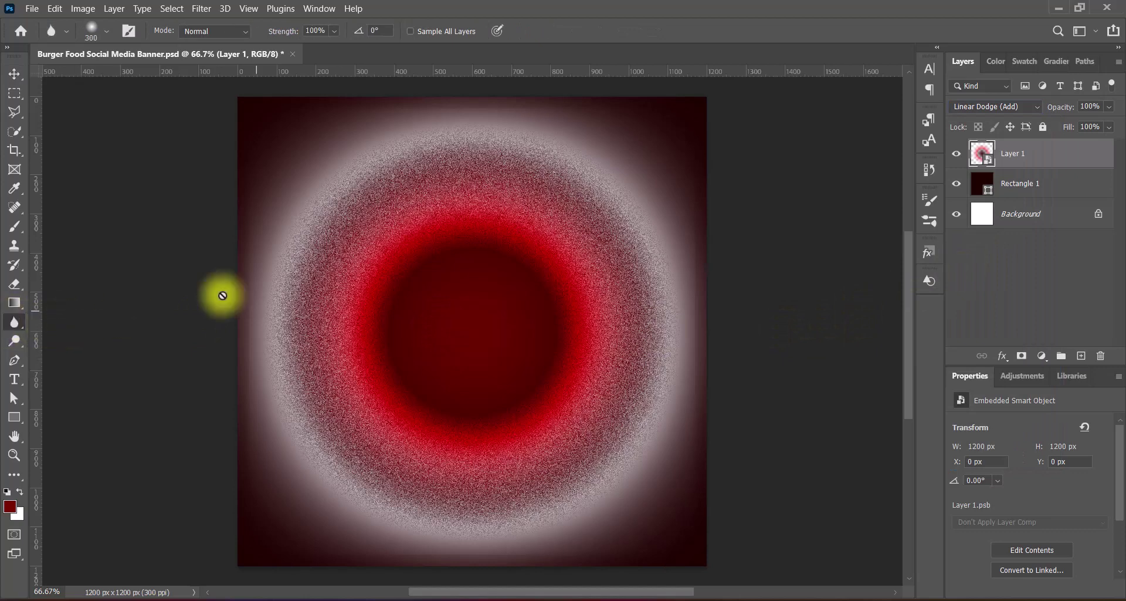
pyautogui.rightClick(1034, 166)
pyautogui.click(927, 304)
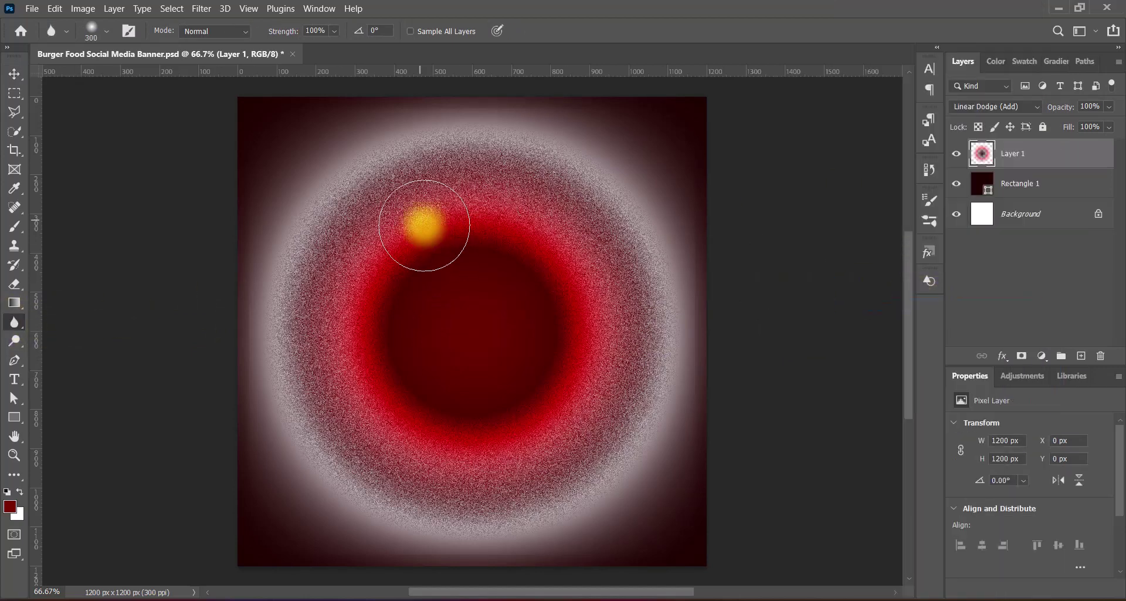
# Step: Blur the grainy texture all around Layer 1's rings with a soft brush of about 500 to 700 px
pyautogui.scroll(1, 425, 224)
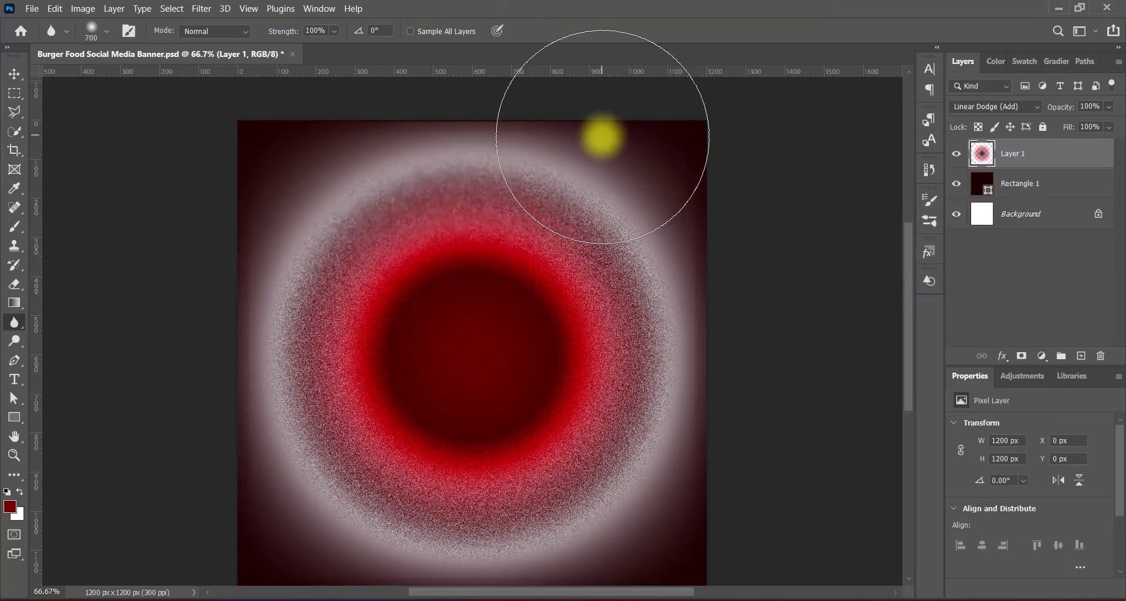
pyautogui.press('[')
pyautogui.scroll(-1, 557, 492)
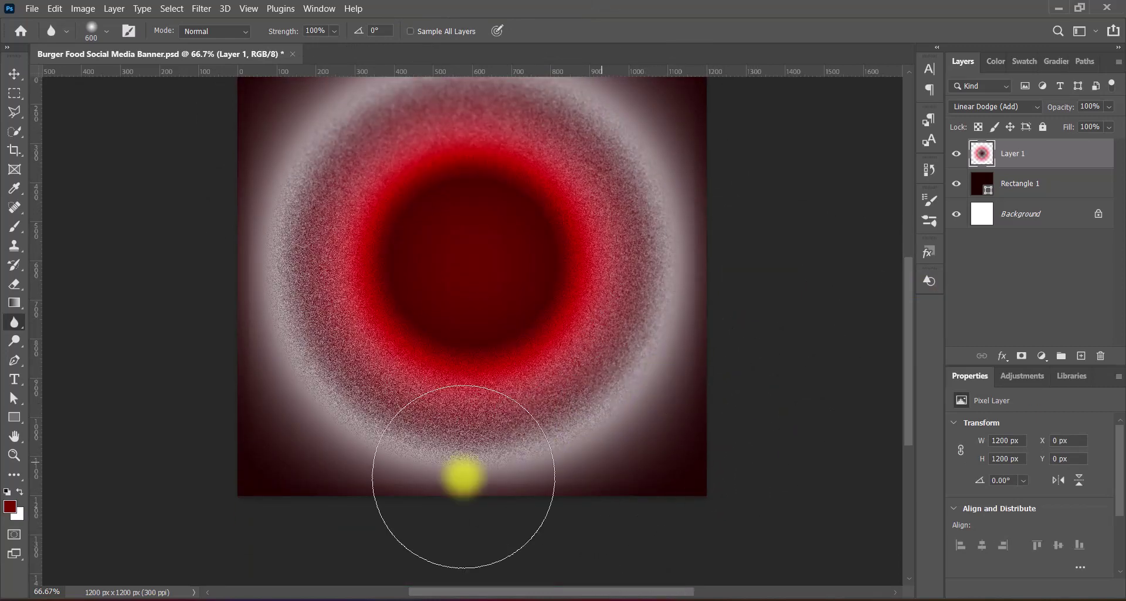
pyautogui.scroll(1, 244, 362)
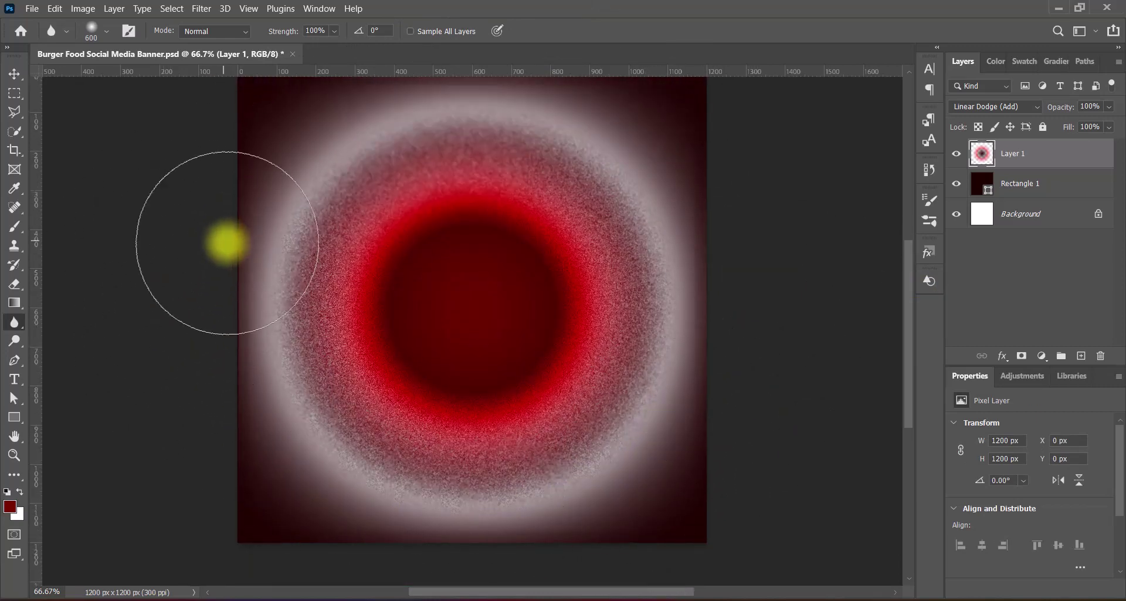
pyautogui.scroll(1, 716, 281)
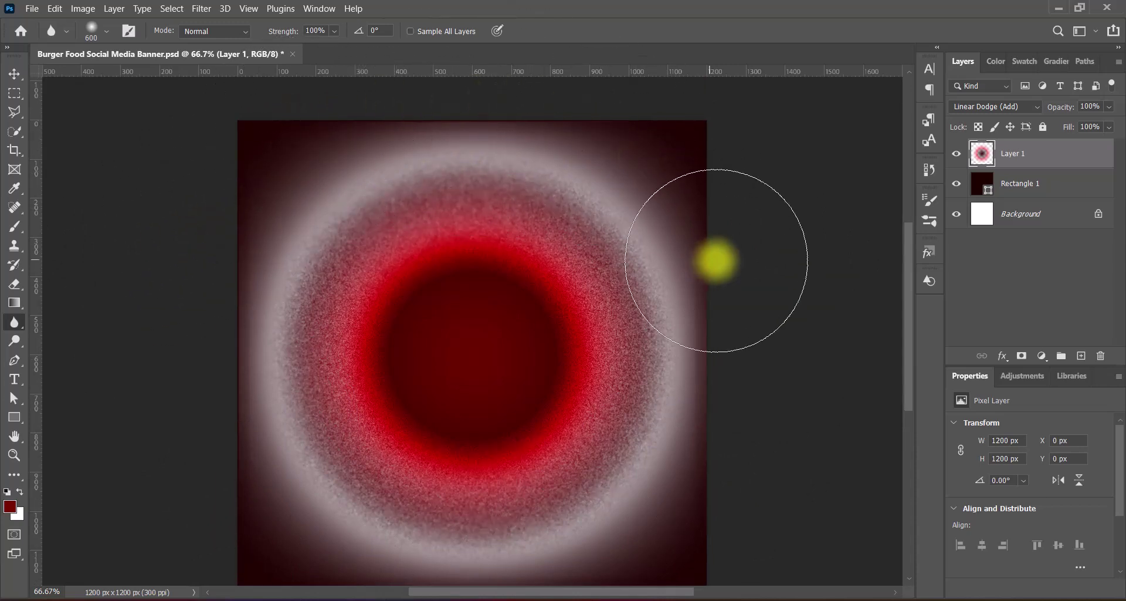
pyautogui.scroll(-1, 728, 275)
pyautogui.scroll(-2, 648, 446)
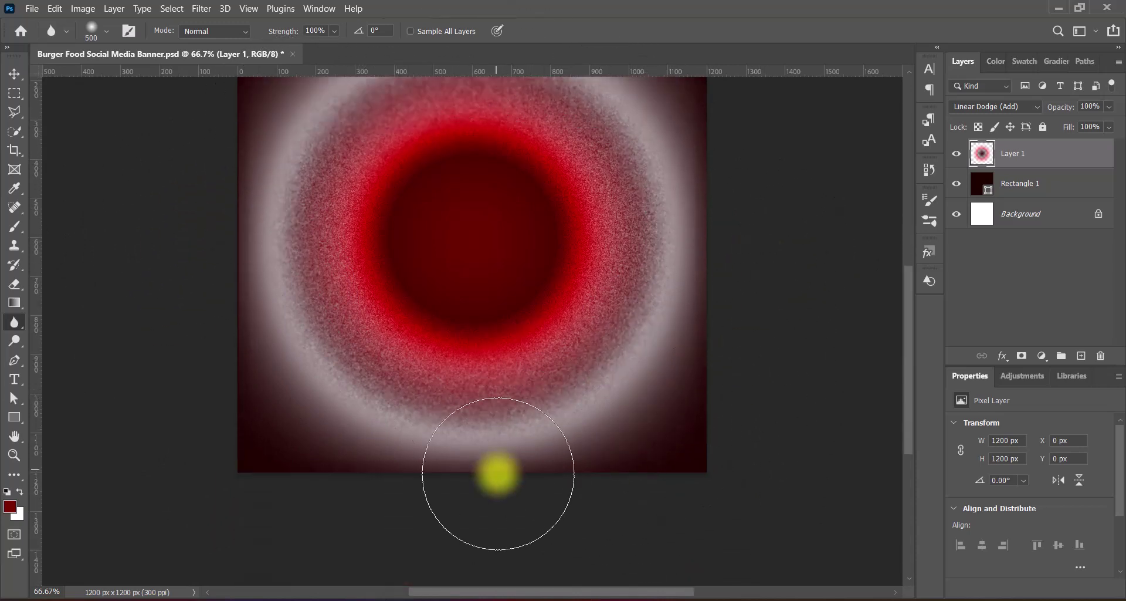
pyautogui.scroll(1, 217, 299)
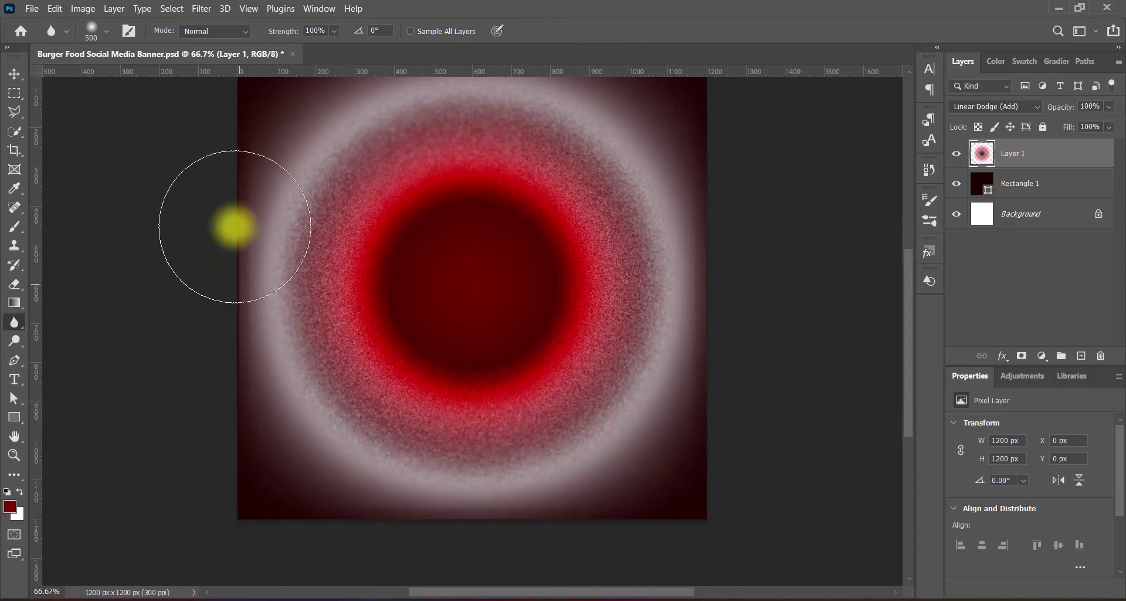
pyautogui.scroll(1, 235, 252)
pyautogui.scroll(-1, 674, 475)
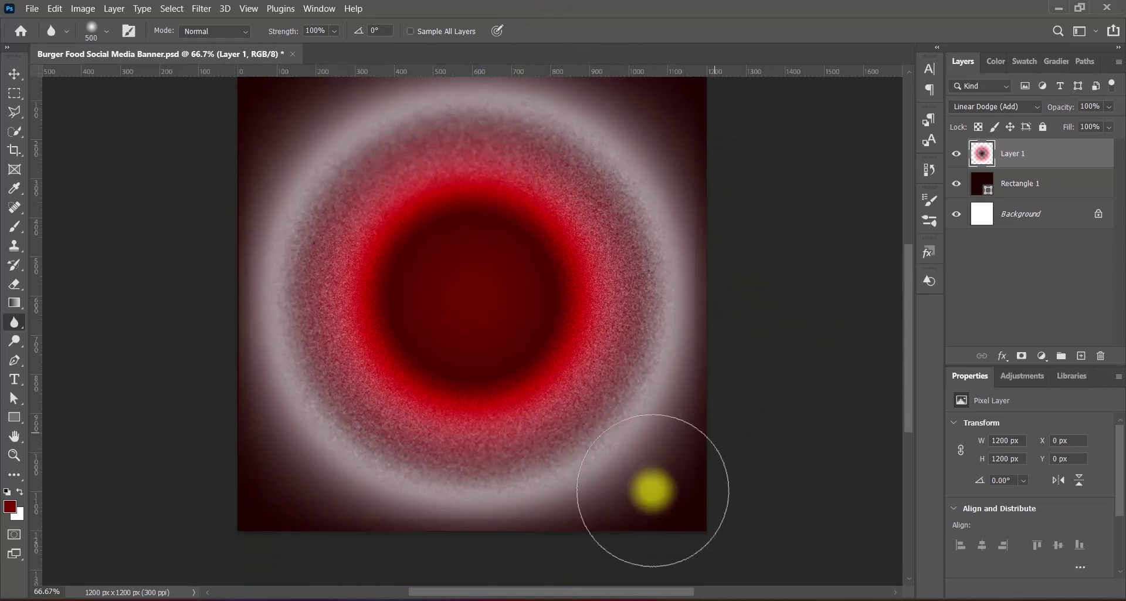
pyautogui.scroll(1, 675, 364)
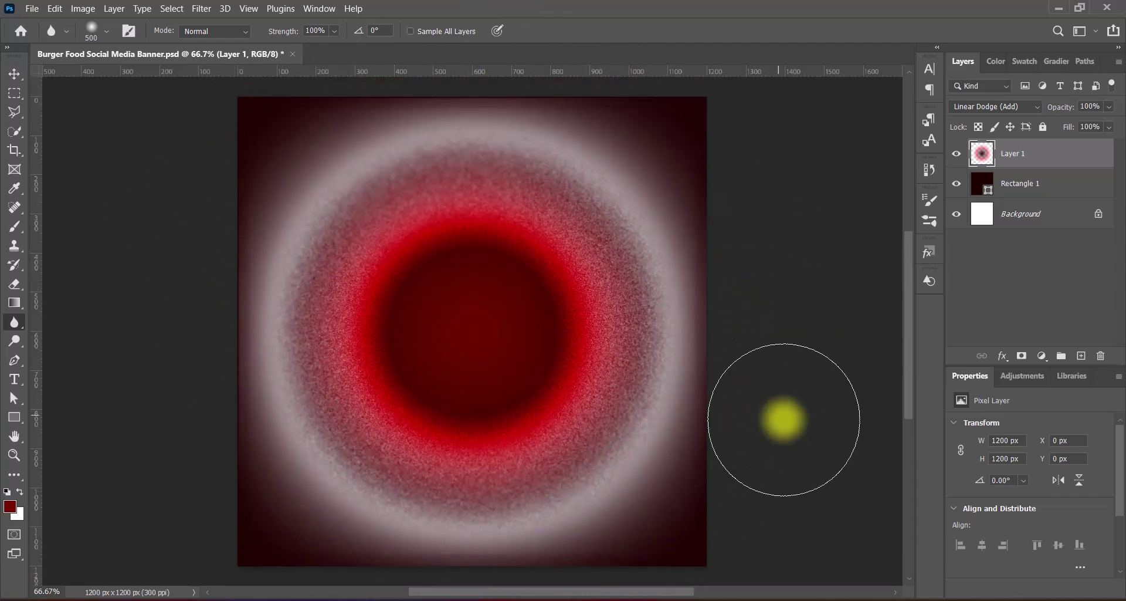
# Step: Erase the centre of Layer 1's glow with a soft eraser brush, enlarging it from 800 to 1100 px between applications
pyautogui.click(18, 284)
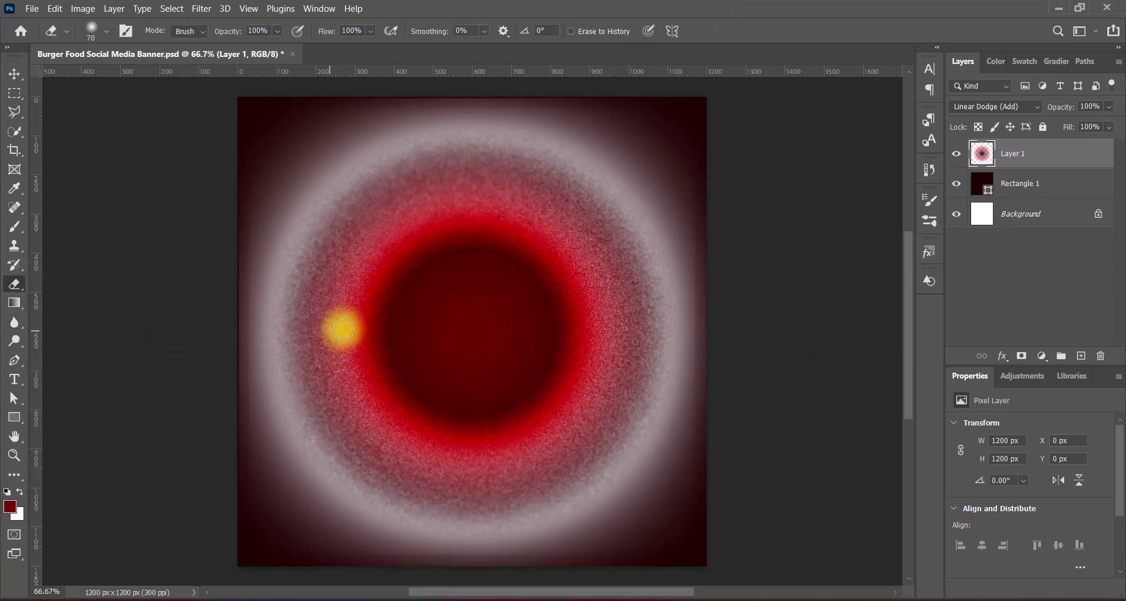
pyautogui.press(']')
pyautogui.press(']')
pyautogui.press(']')
pyautogui.press(']')
pyautogui.press(']')
pyautogui.press(']')
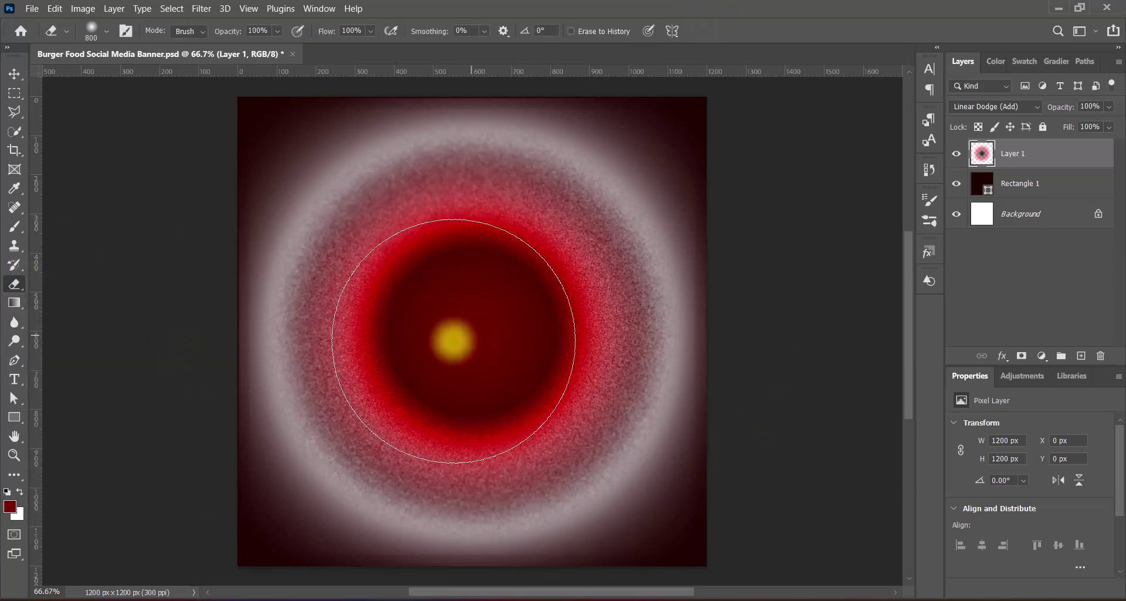
pyautogui.click(469, 326)
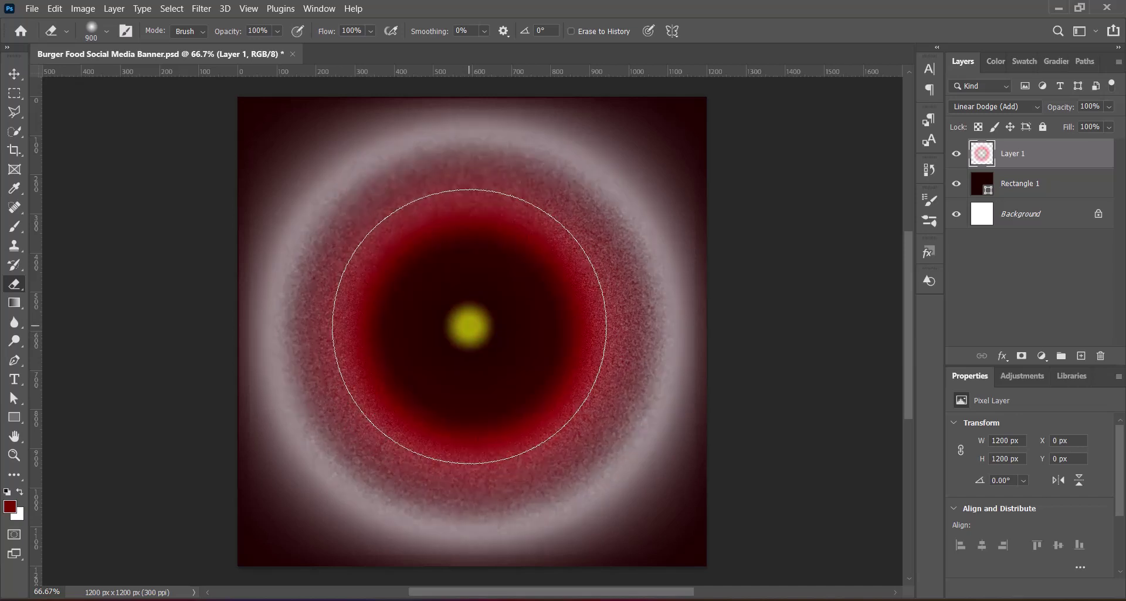
pyautogui.press(']')
pyautogui.click(469, 326)
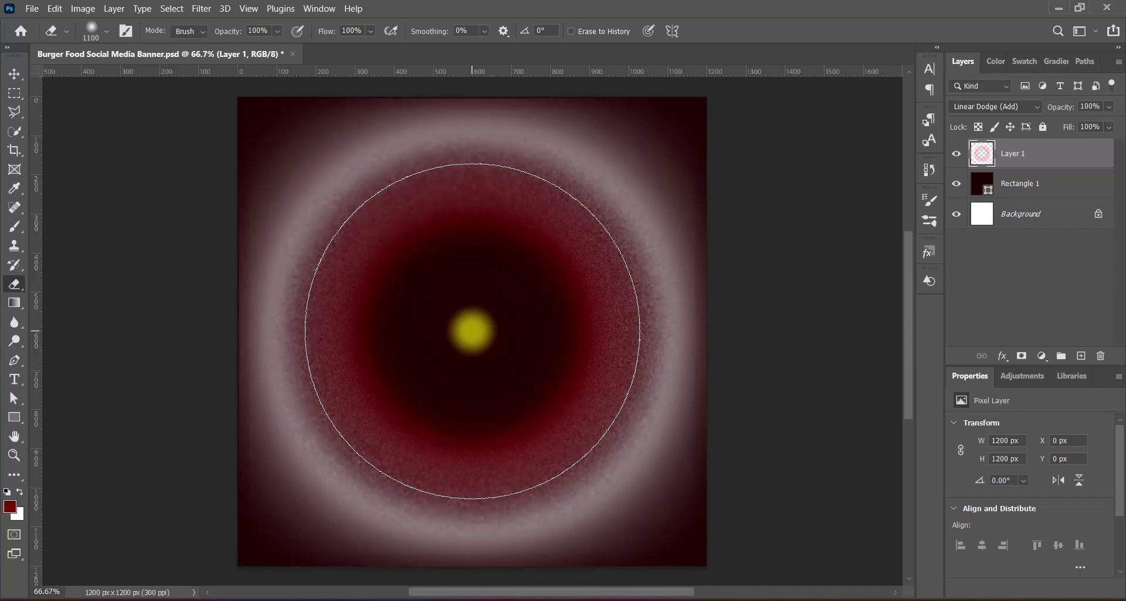
# Step: Try scaling Layer 1 up to about 103% from its centre, and undo the enlargement
pyautogui.click(14, 74)
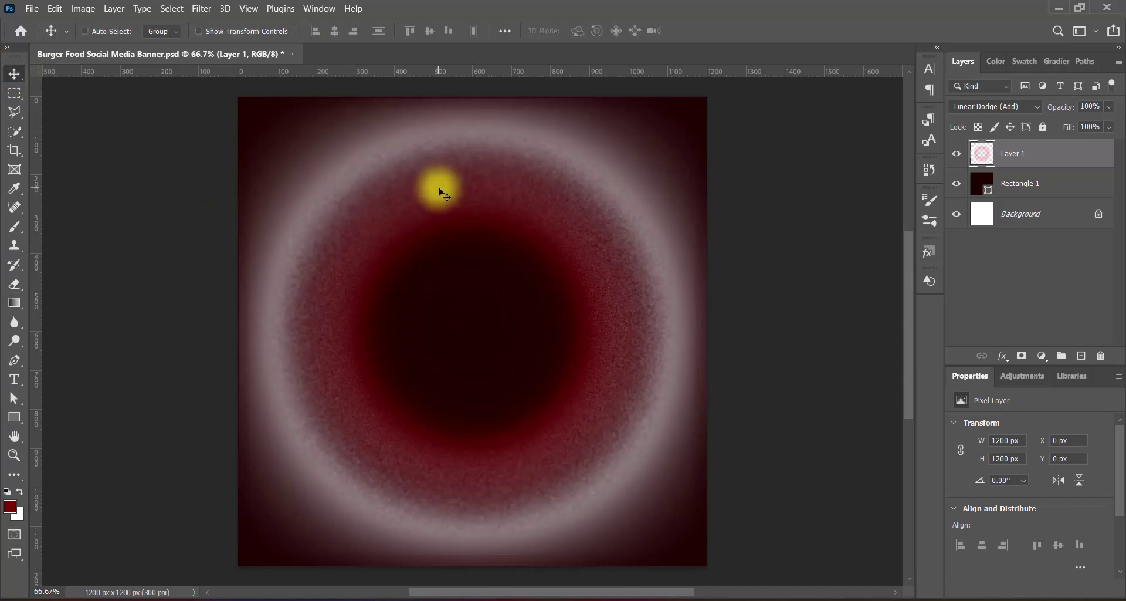
pyautogui.hotkey('ctrl', 't')
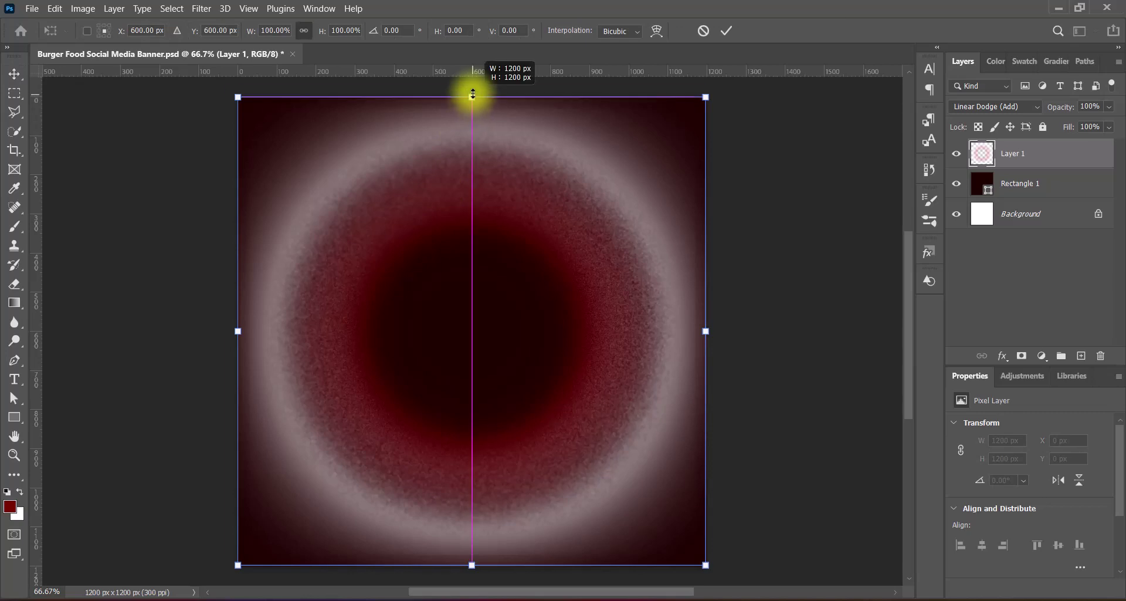
pyautogui.moveTo(472, 565); pyautogui.dragTo(473, 573)
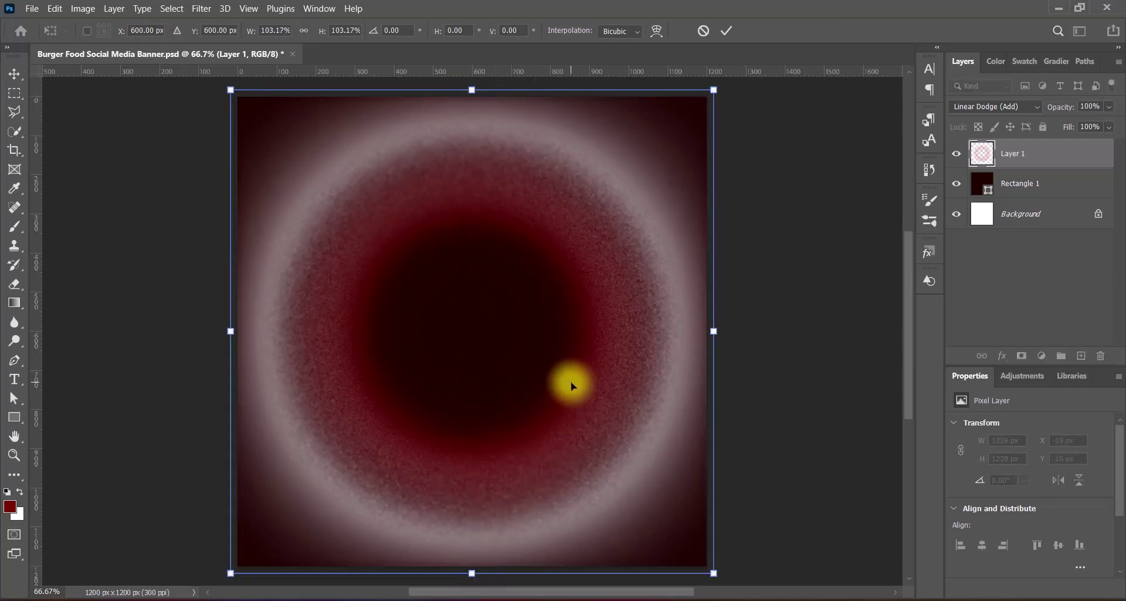
pyautogui.press('Return')
pyautogui.click(15, 283)
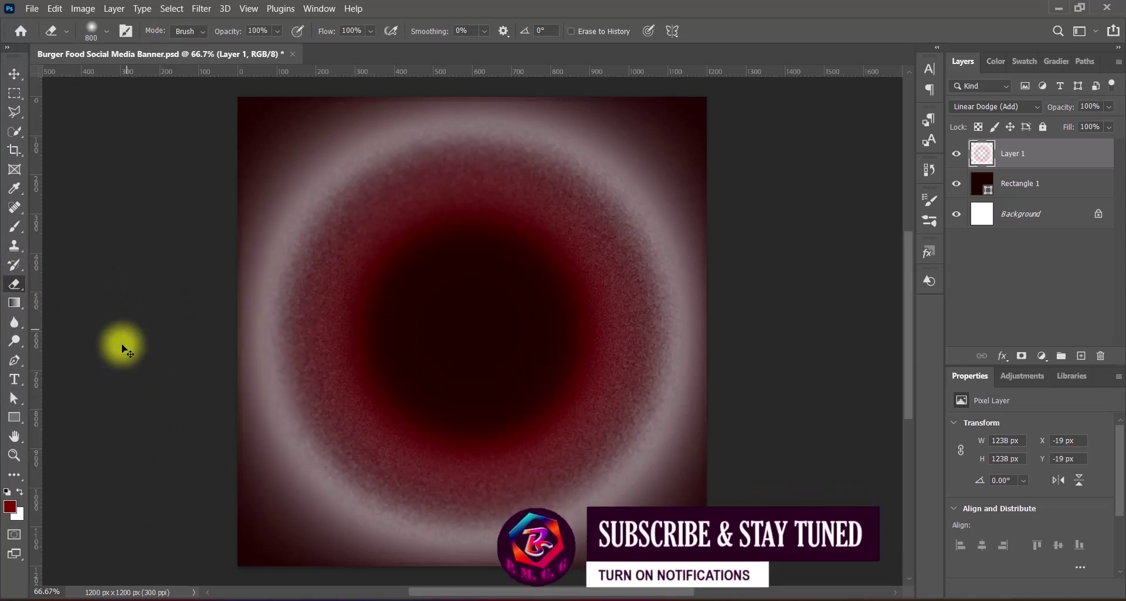
pyautogui.hotkey('ctrl', 'z')
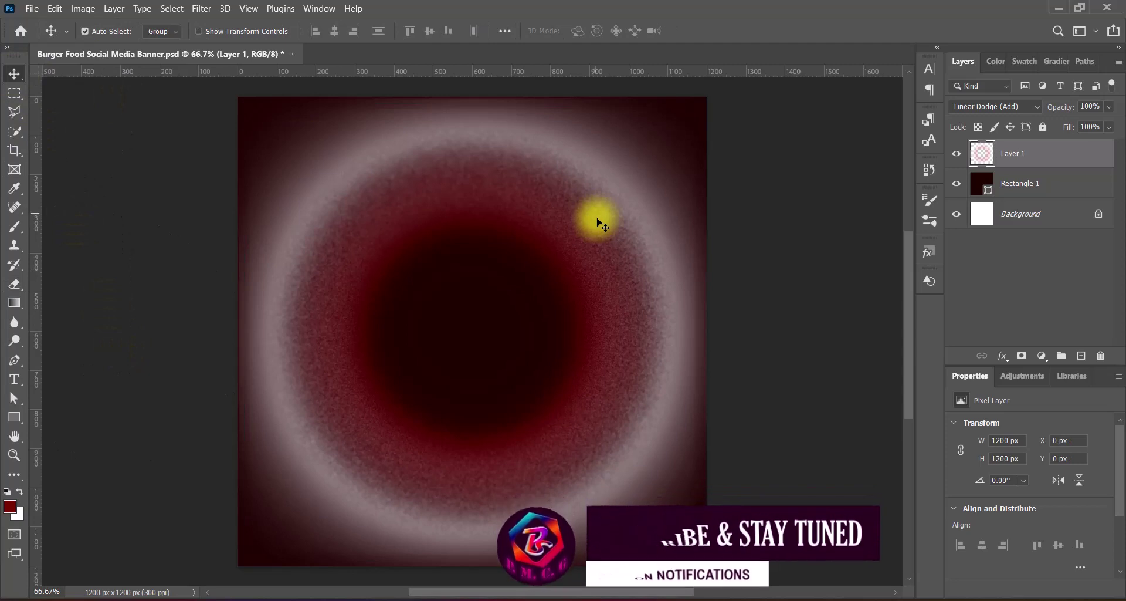
# Step: Smudge the pale ring on all sides of Layer 1 with a soft 800 px brush at 50% strength
pyautogui.click(19, 325)
pyautogui.click(80, 350)
pyautogui.scroll(3, 468, 237)
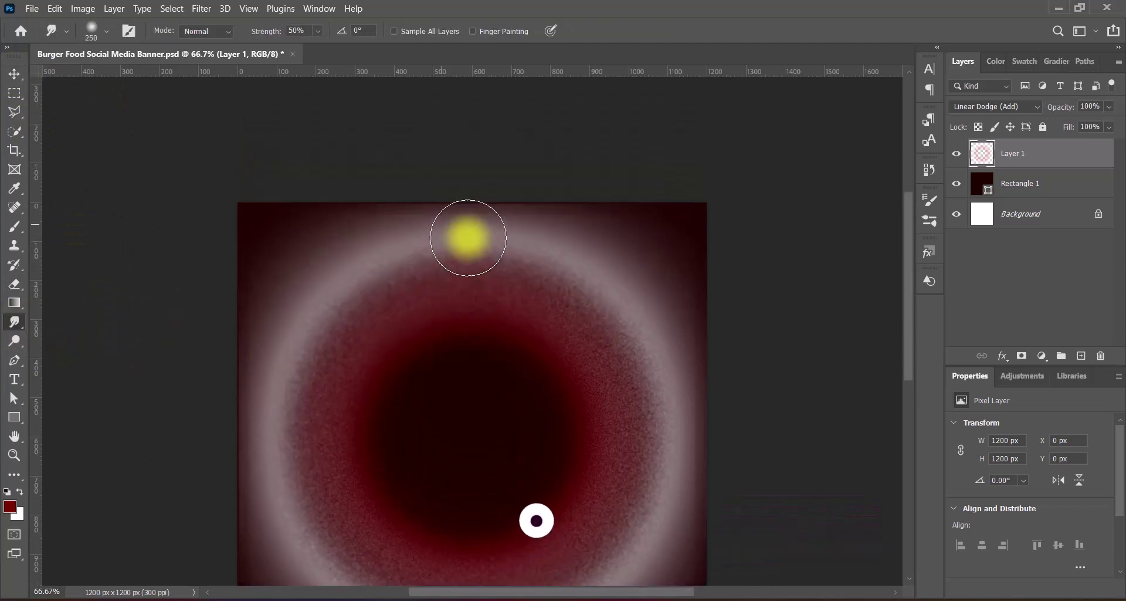
pyautogui.press(']')
pyautogui.press(']')
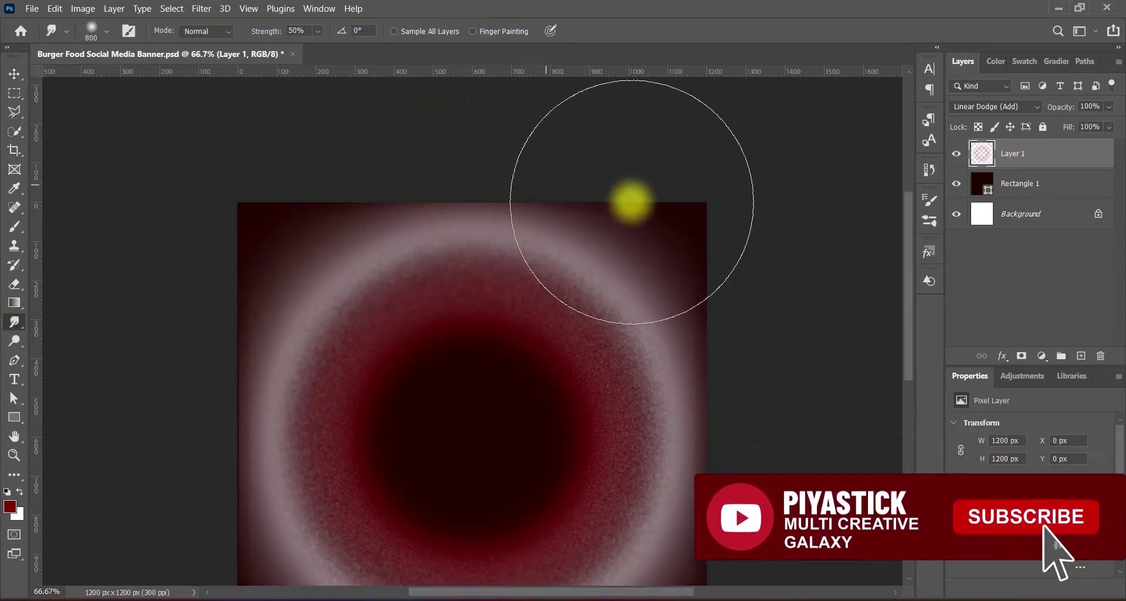
pyautogui.scroll(-3, 628, 201)
pyautogui.scroll(-3, 792, 327)
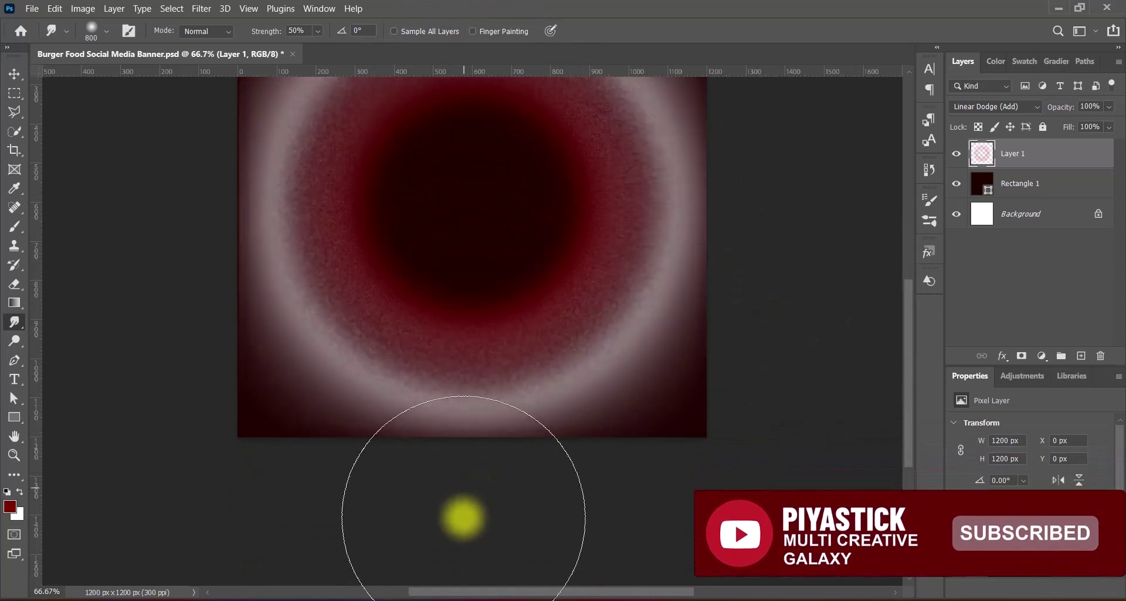
pyautogui.scroll(3, 464, 516)
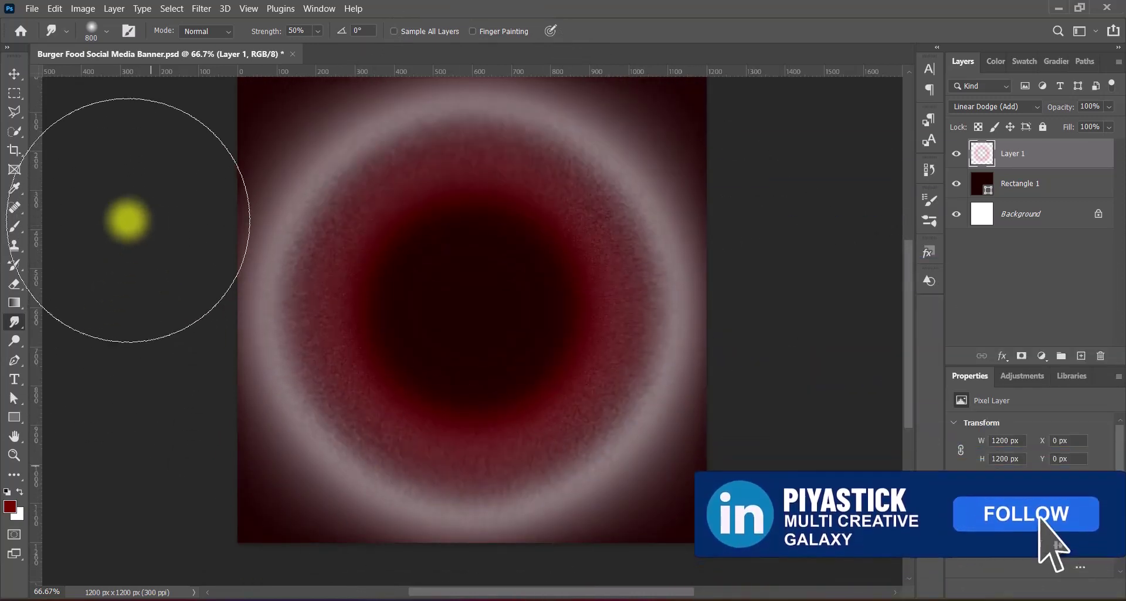
pyautogui.scroll(1, 754, 357)
pyautogui.scroll(1, 757, 352)
pyautogui.scroll(-1, 780, 334)
pyautogui.scroll(-4, 775, 332)
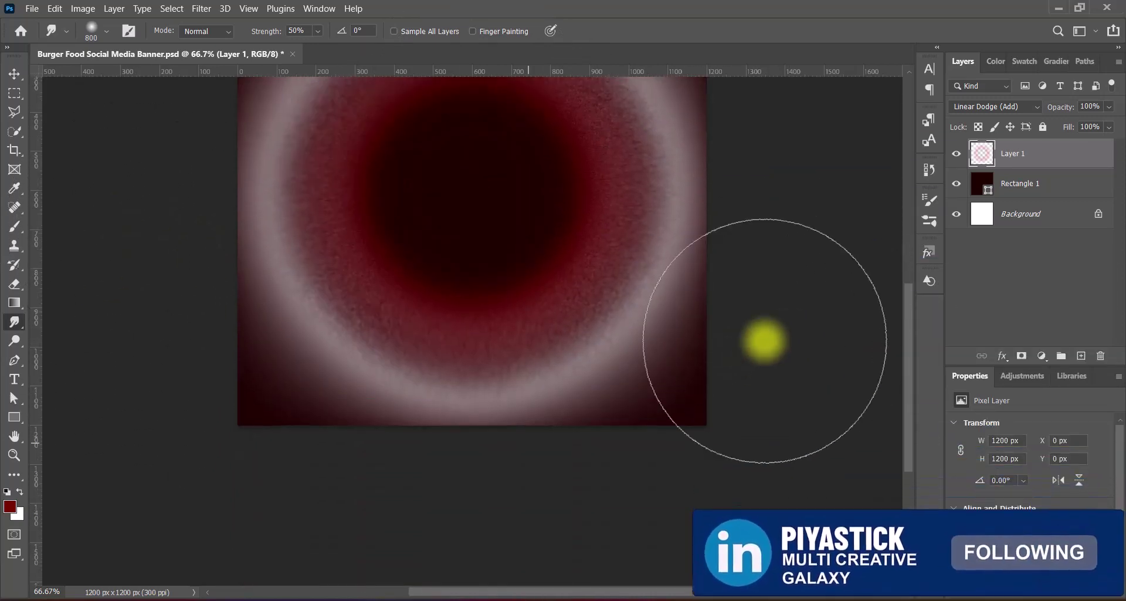
pyautogui.scroll(3, 470, 420)
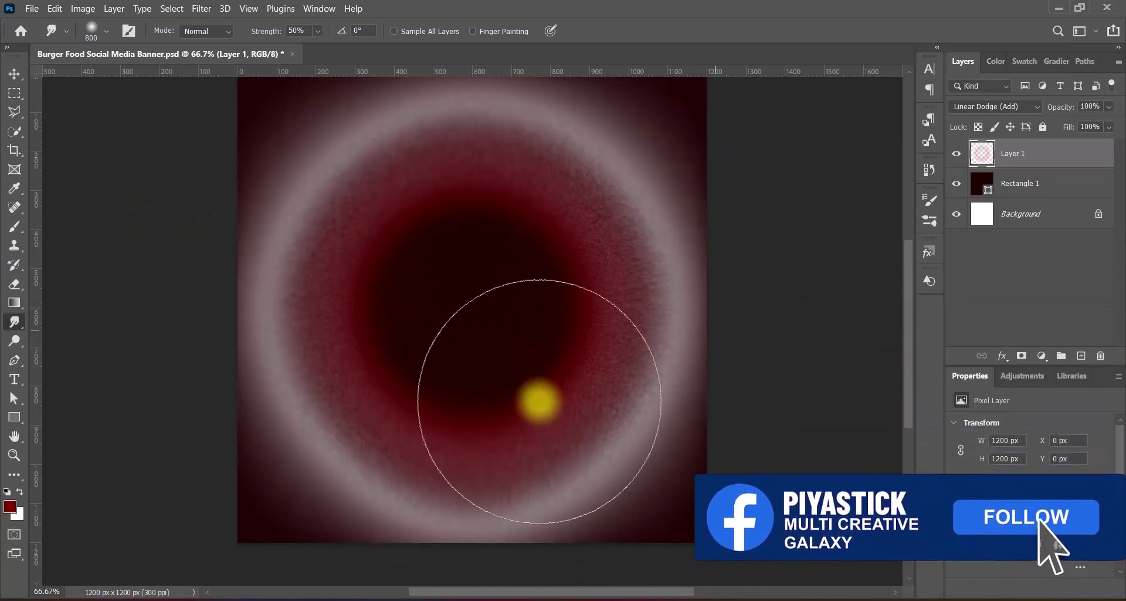
pyautogui.scroll(2, 674, 317)
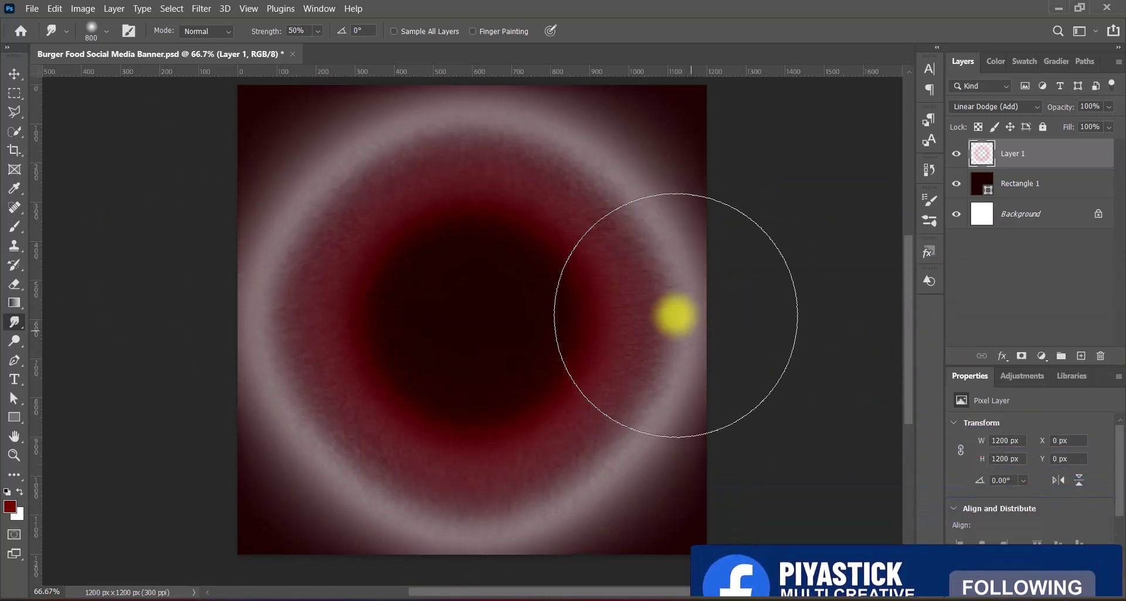
pyautogui.scroll(-2, 763, 259)
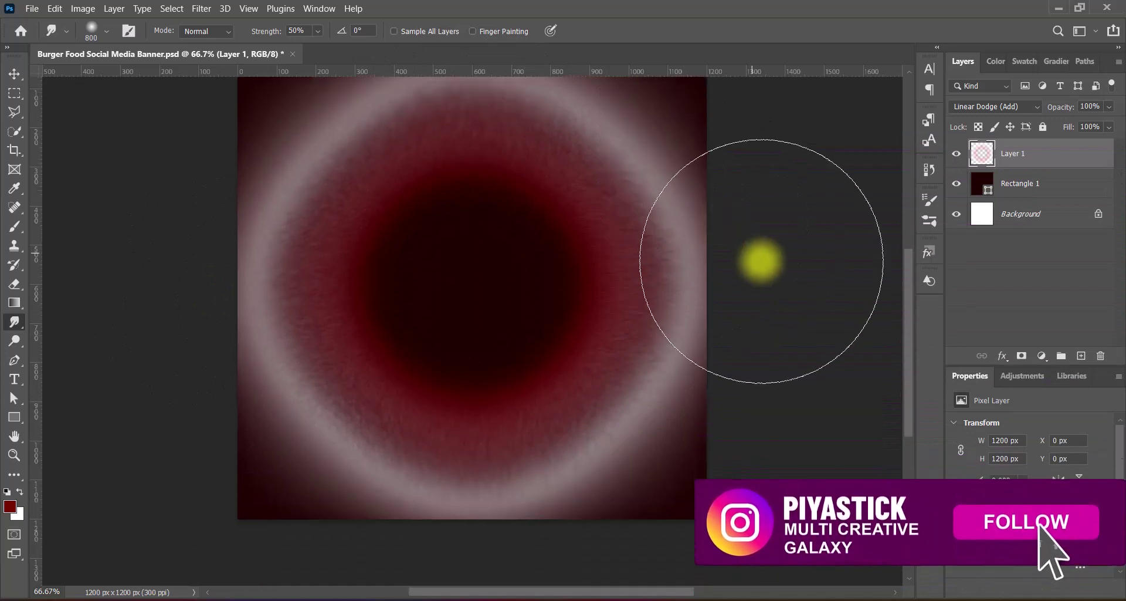
# Step: Save the banner document and try resizing Layer 1 with Free Transform
pyautogui.click(15, 74)
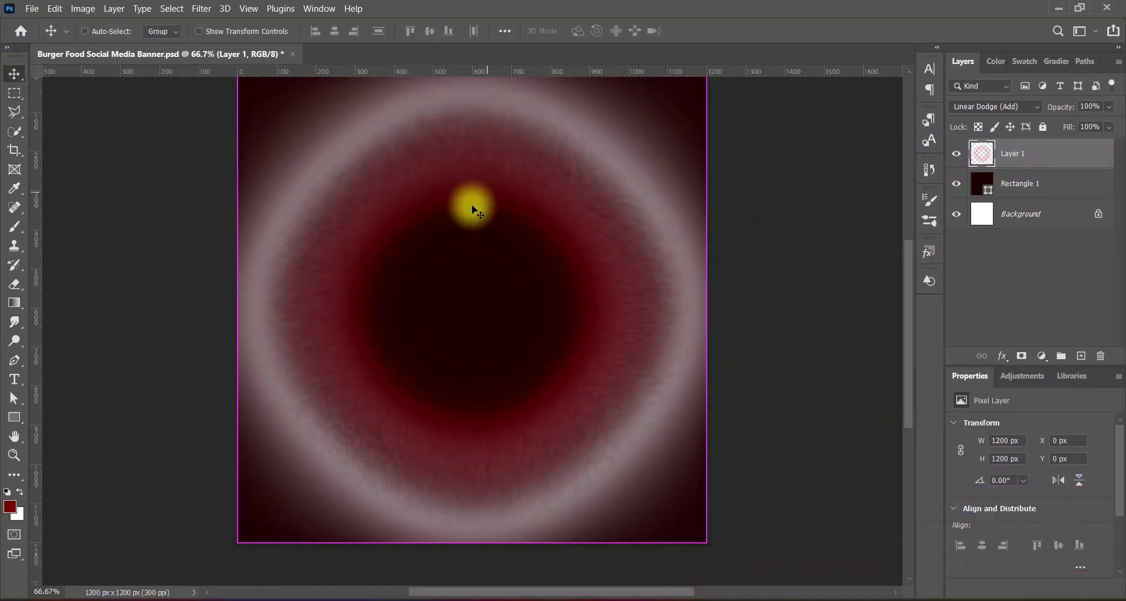
pyautogui.hotkey('ctrl', 's')
pyautogui.hotkey('ctrl', 't')
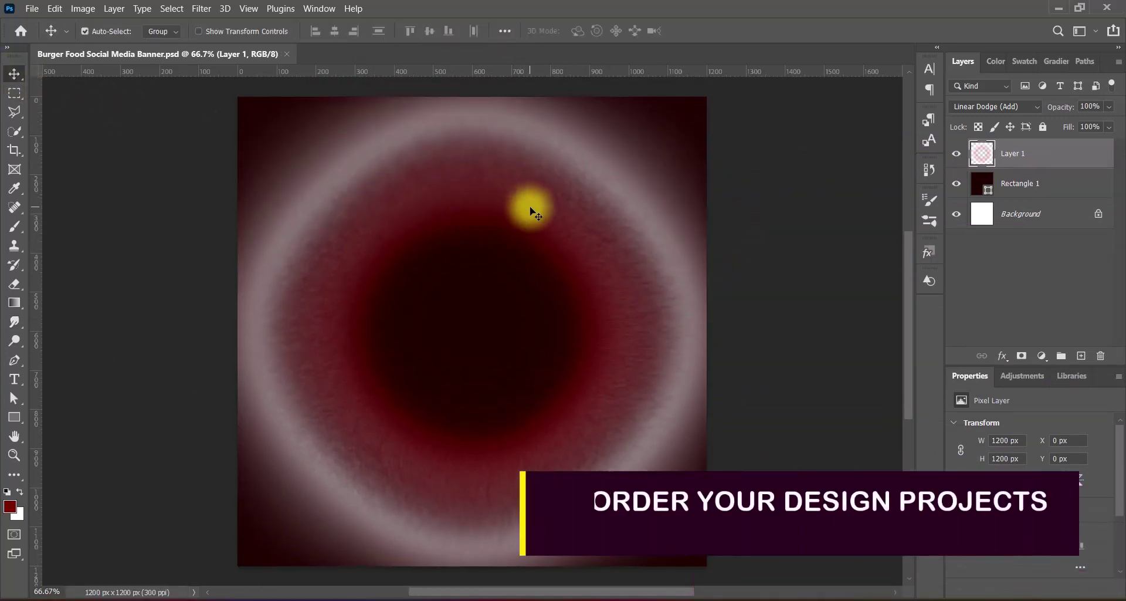
pyautogui.moveTo(472, 97); pyautogui.dragTo(470, 101)
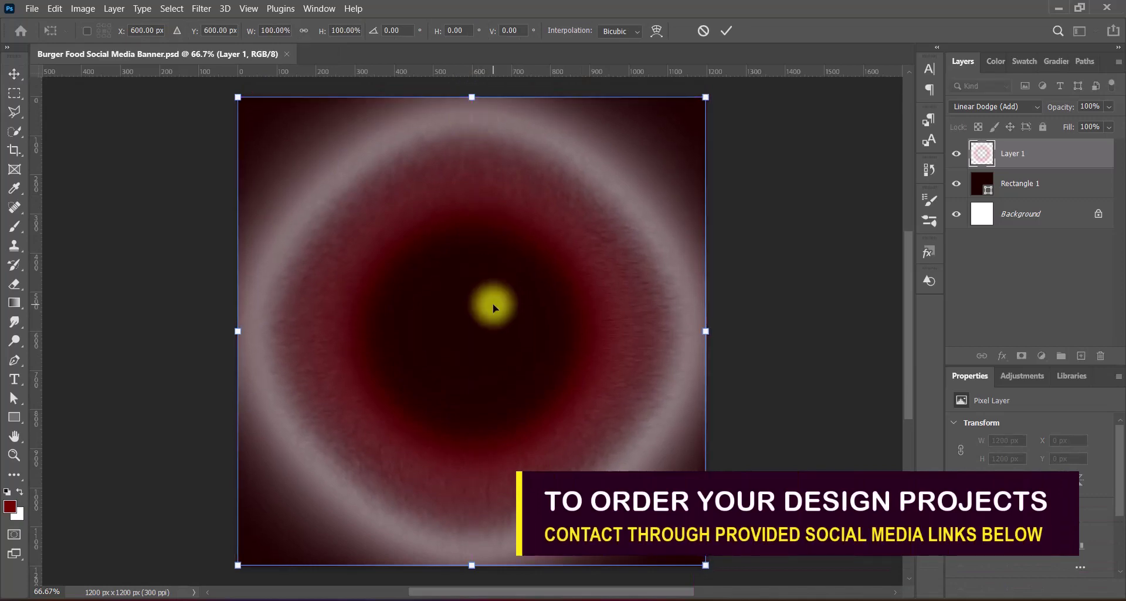
pyautogui.press('Return')
# Step: Compare blend modes for Layer 1 on the canvas and set it to Vivid Light
pyautogui.click(997, 106)
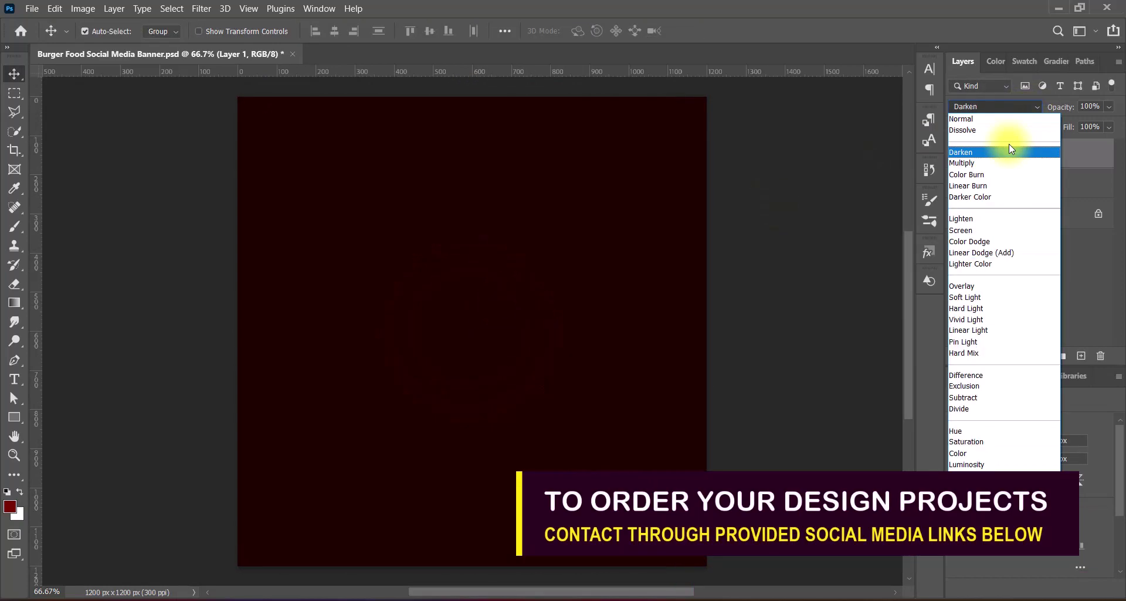
pyautogui.press('Down')
pyautogui.press('Down')
pyautogui.press('Down')
pyautogui.press('Up')
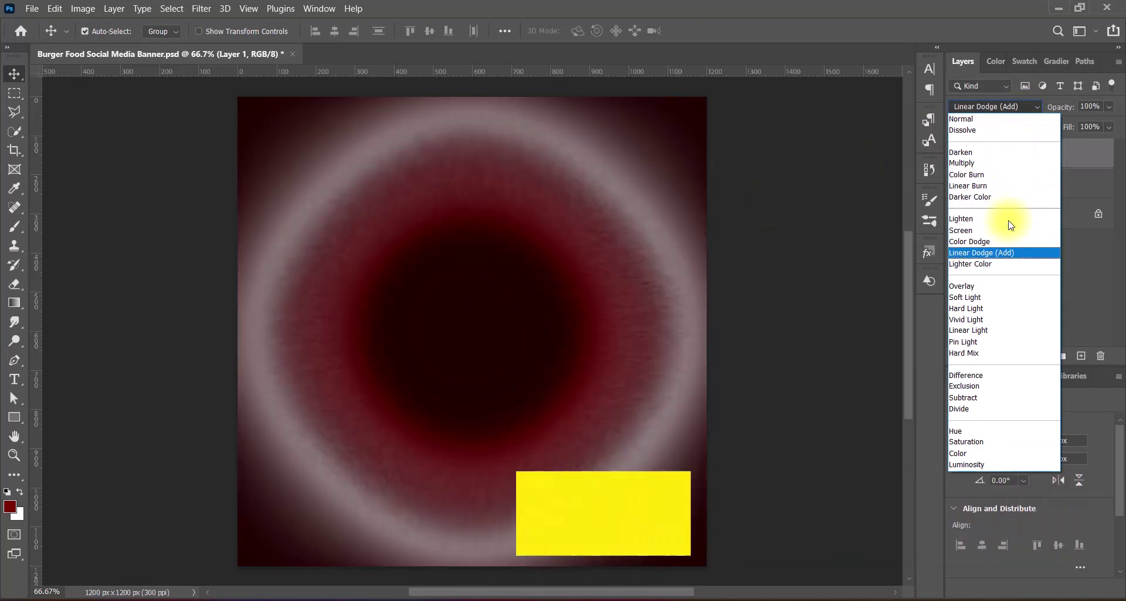
pyautogui.press('Down')
pyautogui.press('Down')
pyautogui.press('Down')
pyautogui.press('Down')
pyautogui.press('Down')
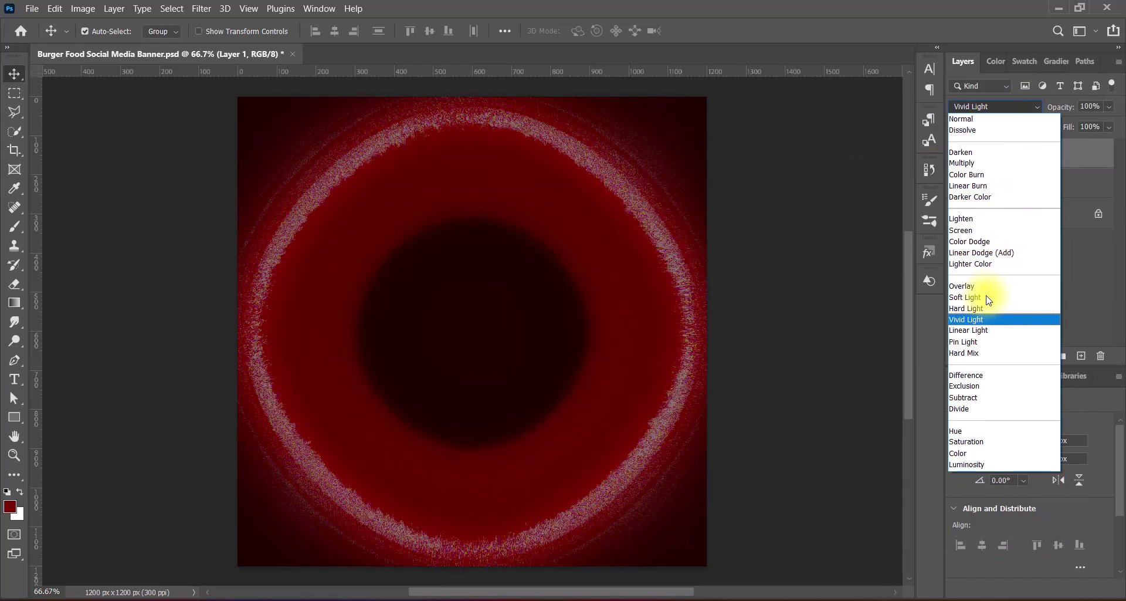
pyautogui.press('Down')
pyautogui.press('Up')
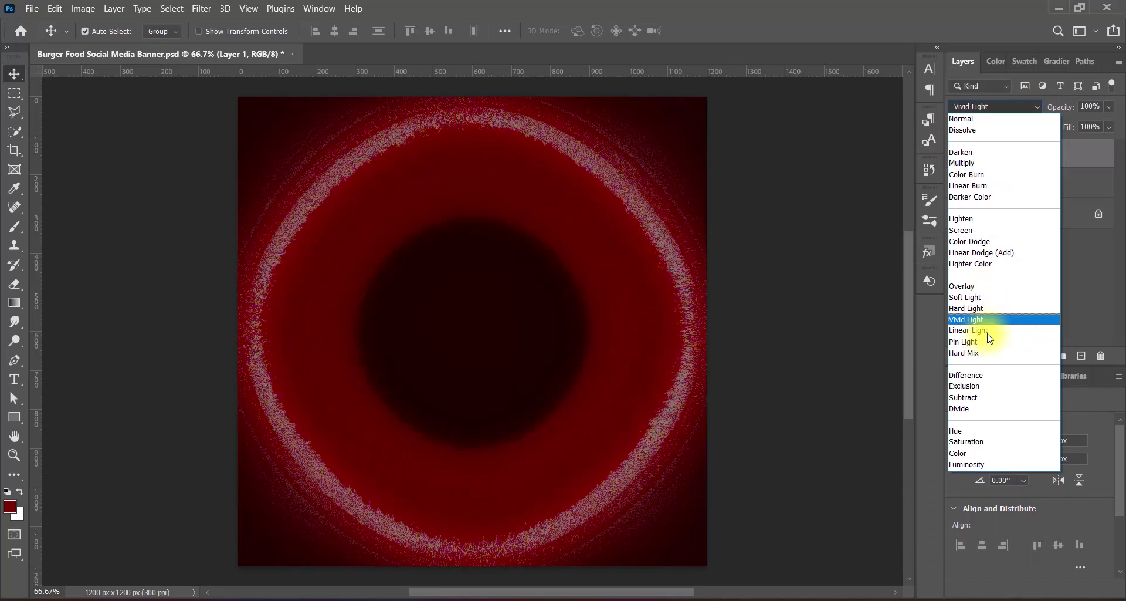
pyautogui.press('Down')
pyautogui.press('Down')
pyautogui.press('Down')
pyautogui.press('Down')
pyautogui.press('Down')
pyautogui.press('Down')
pyautogui.press('Down')
pyautogui.press('Down')
pyautogui.press('Down')
pyautogui.press('Down')
pyautogui.press('Down')
pyautogui.click(968, 323)
# Step: Apply a Levels adjustment with the Midtones Brighter preset to Layer 1 and try a lower layer opacity
pyautogui.click(83, 9)
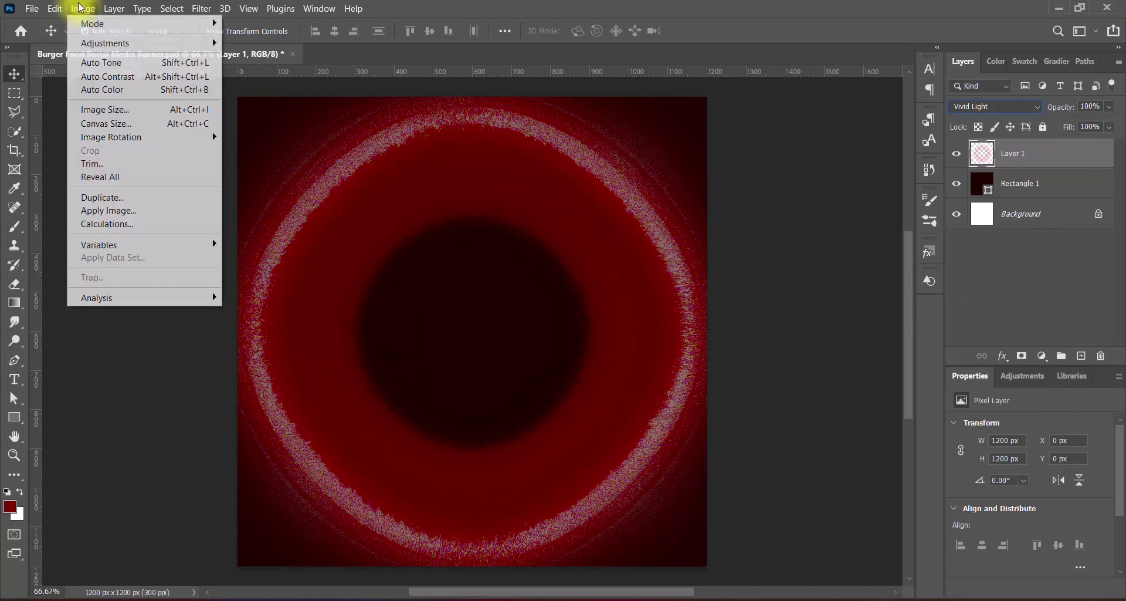
pyautogui.moveTo(103, 40)
pyautogui.click(252, 54)
pyautogui.click(832, 84)
pyautogui.click(832, 163)
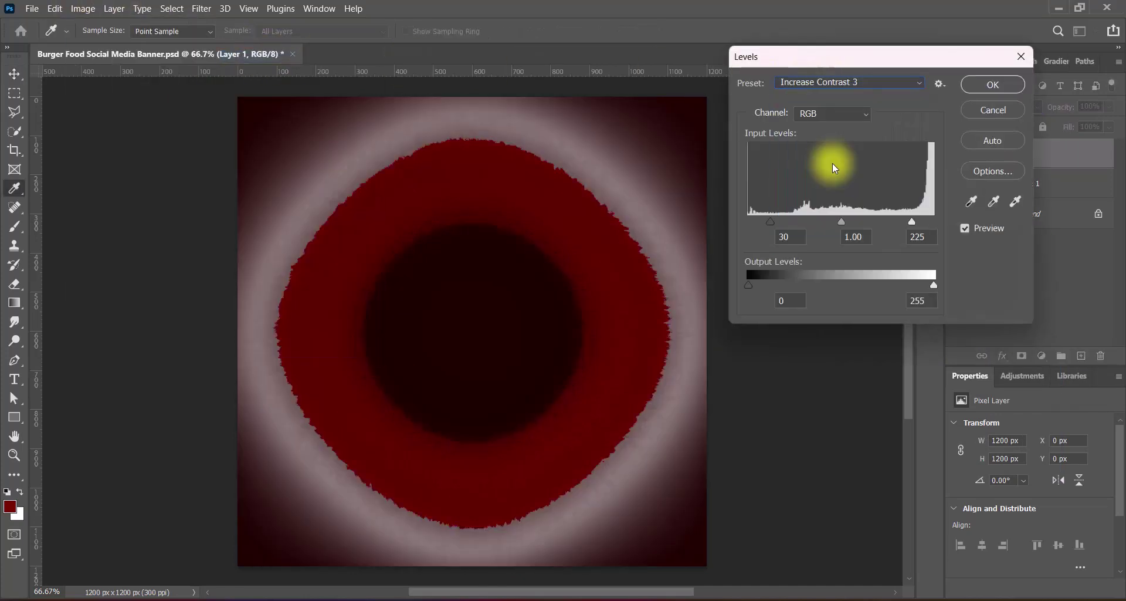
pyautogui.click(819, 83)
pyautogui.click(814, 189)
pyautogui.click(819, 83)
pyautogui.click(817, 93)
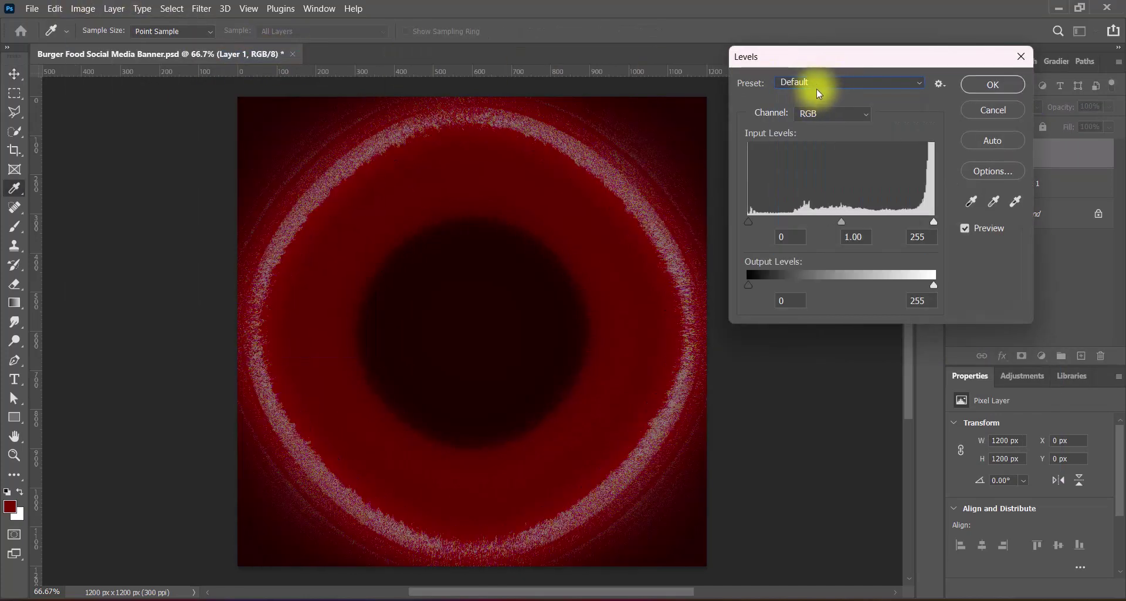
pyautogui.click(816, 84)
pyautogui.click(823, 203)
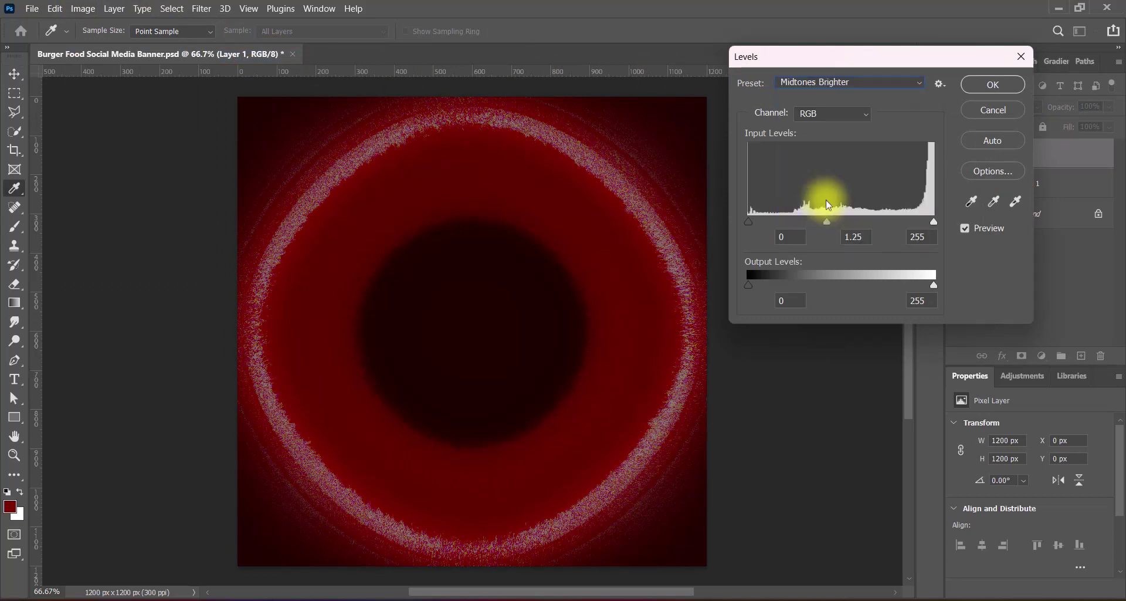
pyautogui.press('Return')
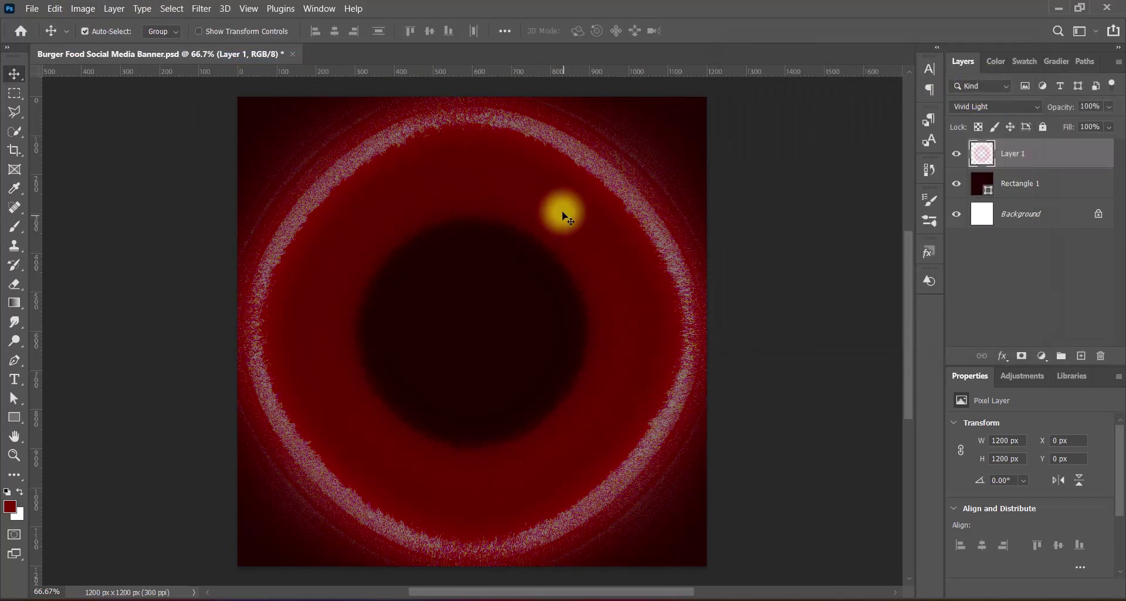
pyautogui.click(1109, 106)
pyautogui.moveTo(1116, 125); pyautogui.dragTo(1098, 128)
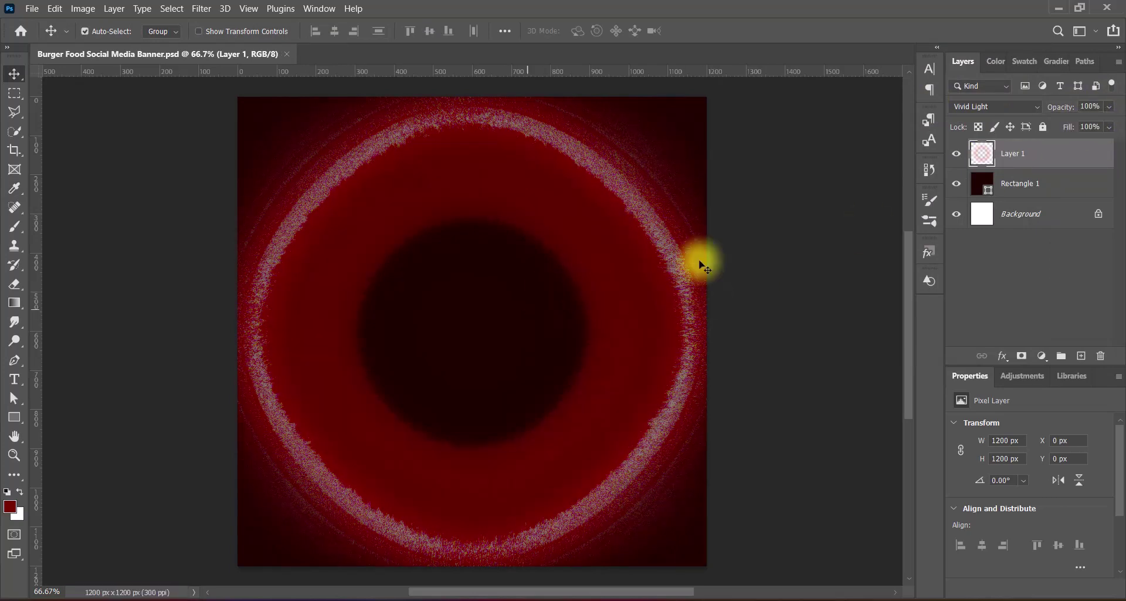
# Step: Draw a dark red circle about 891 px wide on a new layer above Rectangle 1 and centre it on the canvas
pyautogui.click(1083, 182)
pyautogui.click(1081, 356)
pyautogui.rightClick(14, 417)
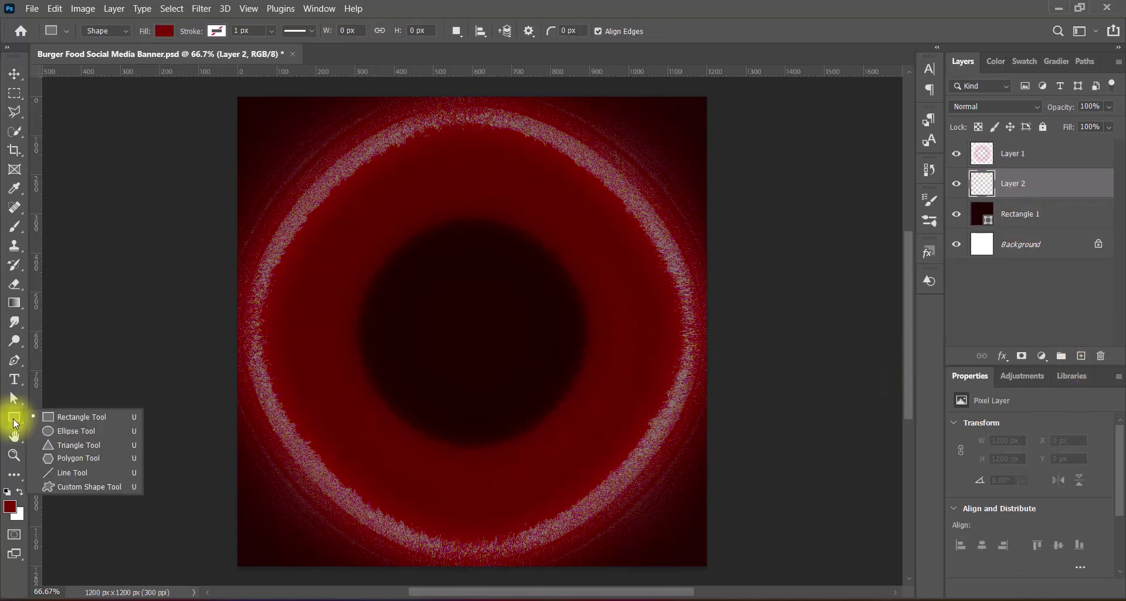
pyautogui.click(58, 430)
pyautogui.moveTo(373, 200); pyautogui.dragTo(860, 540)
pyautogui.click(12, 77)
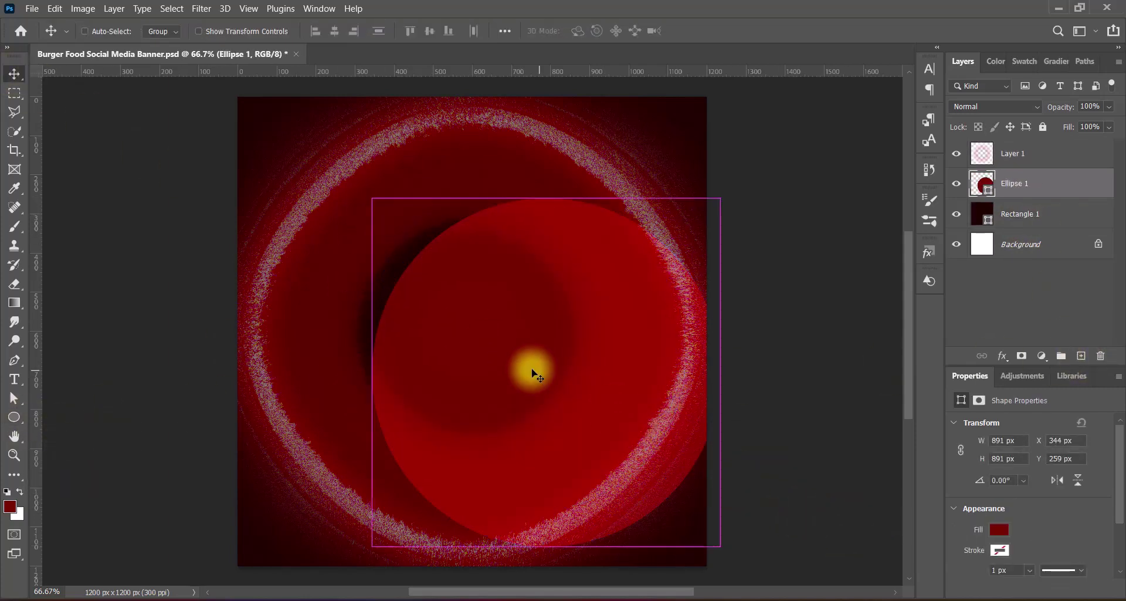
pyautogui.moveTo(533, 370); pyautogui.dragTo(558, 367)
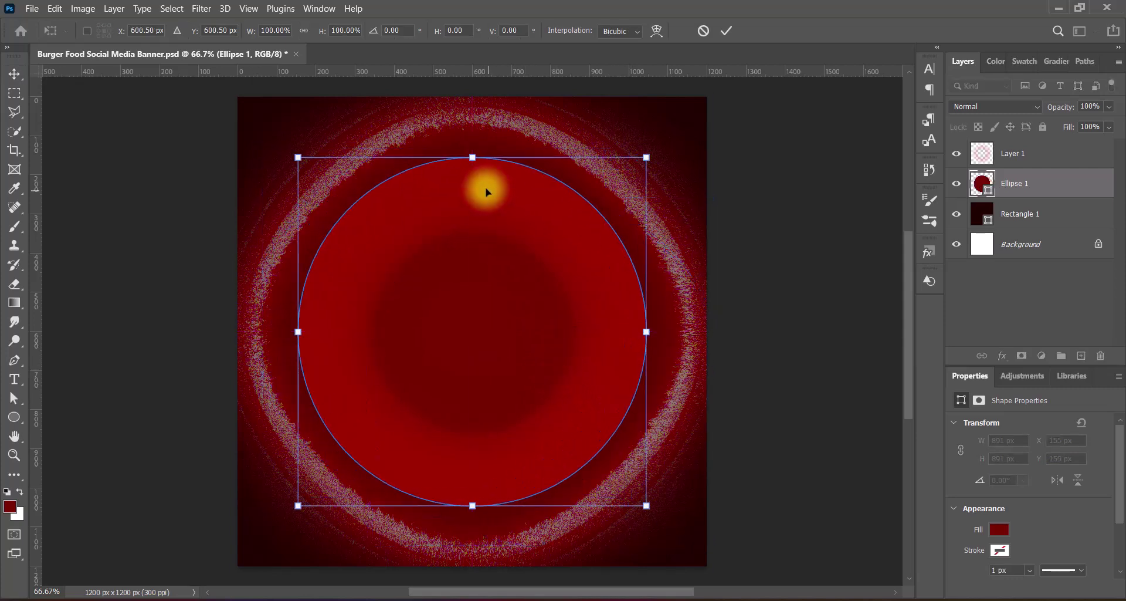
# Step: Enlarge the circle from its centre to about 967 x 968 px with Free Transform
pyautogui.moveTo(472, 157); pyautogui.dragTo(473, 147)
pyautogui.moveTo(472, 506); pyautogui.dragTo(473, 521)
pyautogui.moveTo(522, 378); pyautogui.dragTo(523, 389)
pyautogui.doubleClick(546, 377)
# Step: Add a Gradient Overlay to Ellipse 1 and set its method to Perceptual
pyautogui.rightClick(980, 185)
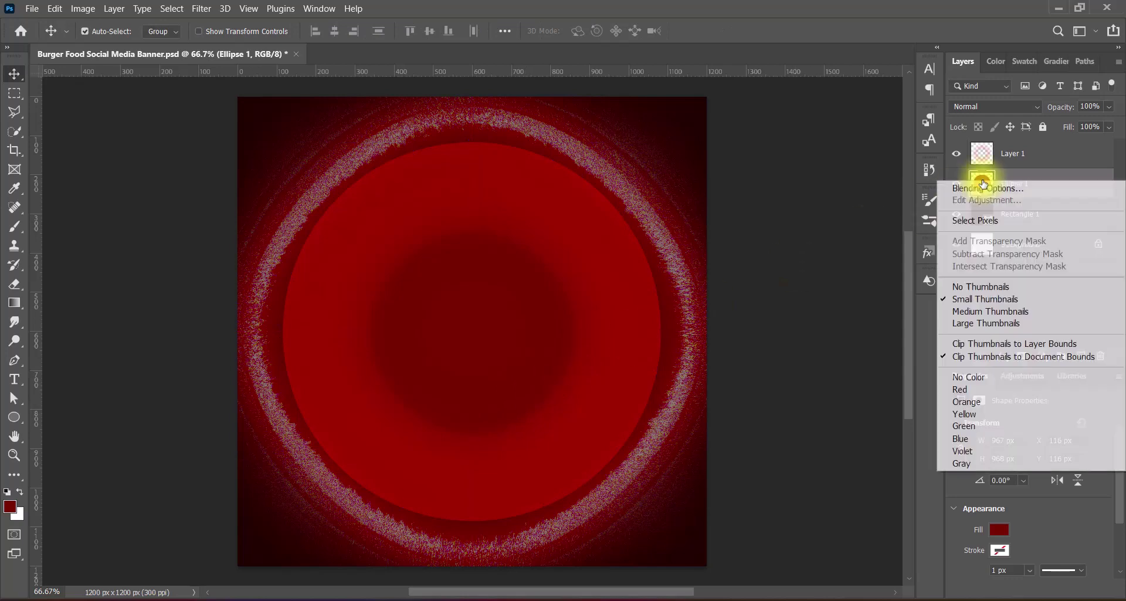
pyautogui.press('Escape')
pyautogui.doubleClick(981, 188)
pyautogui.click(583, 324)
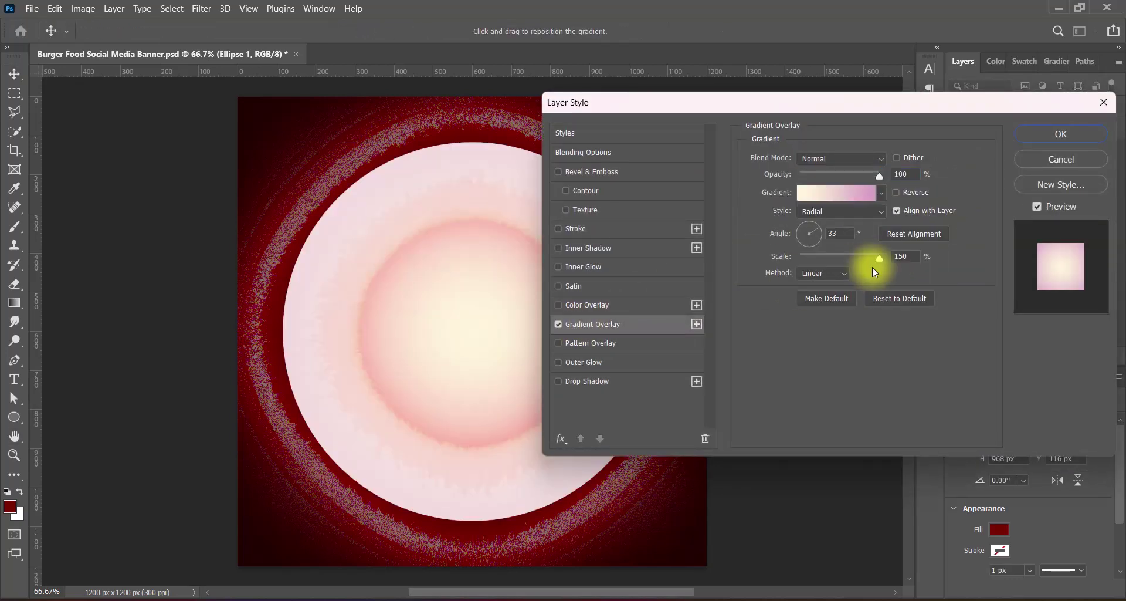
pyautogui.click(839, 273)
pyautogui.click(840, 215)
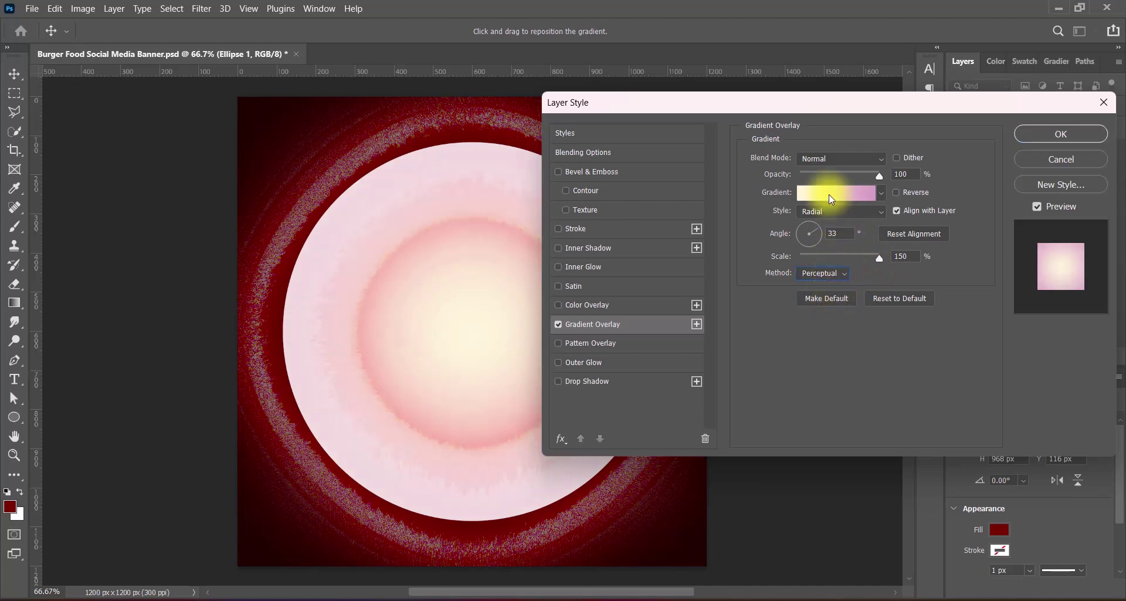
# Step: Change the overlay's gradient type to Noise and set its style to Angle
pyautogui.click(829, 195)
pyautogui.click(690, 275)
pyautogui.click(695, 297)
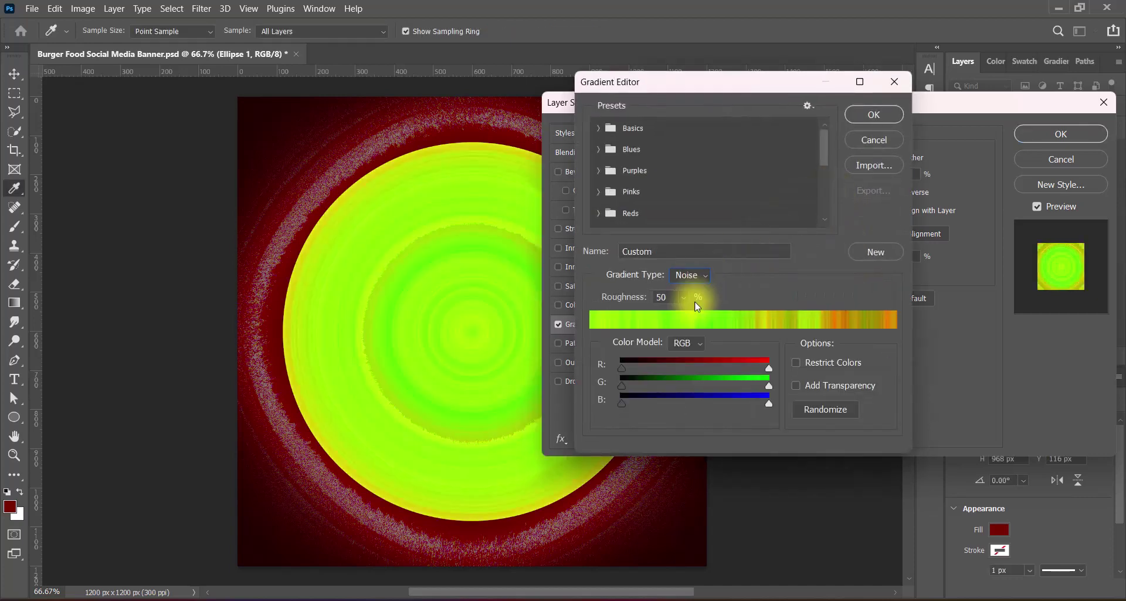
pyautogui.click(874, 115)
pyautogui.click(854, 210)
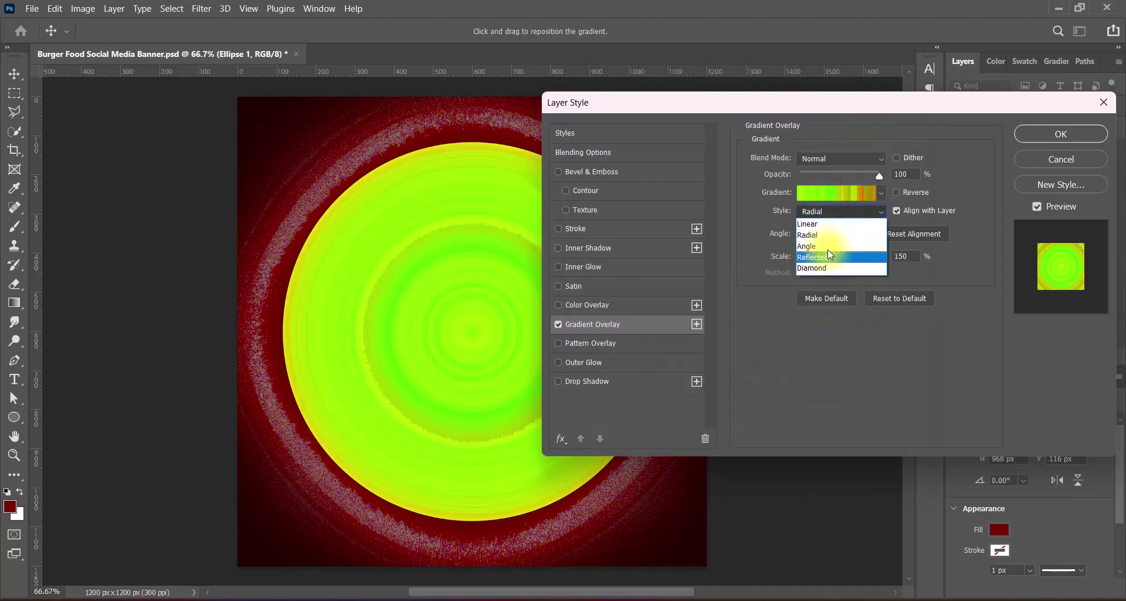
pyautogui.click(827, 246)
# Step: Add transparency to the noise gradient and randomize its colours repeatedly
pyautogui.click(830, 196)
pyautogui.click(796, 385)
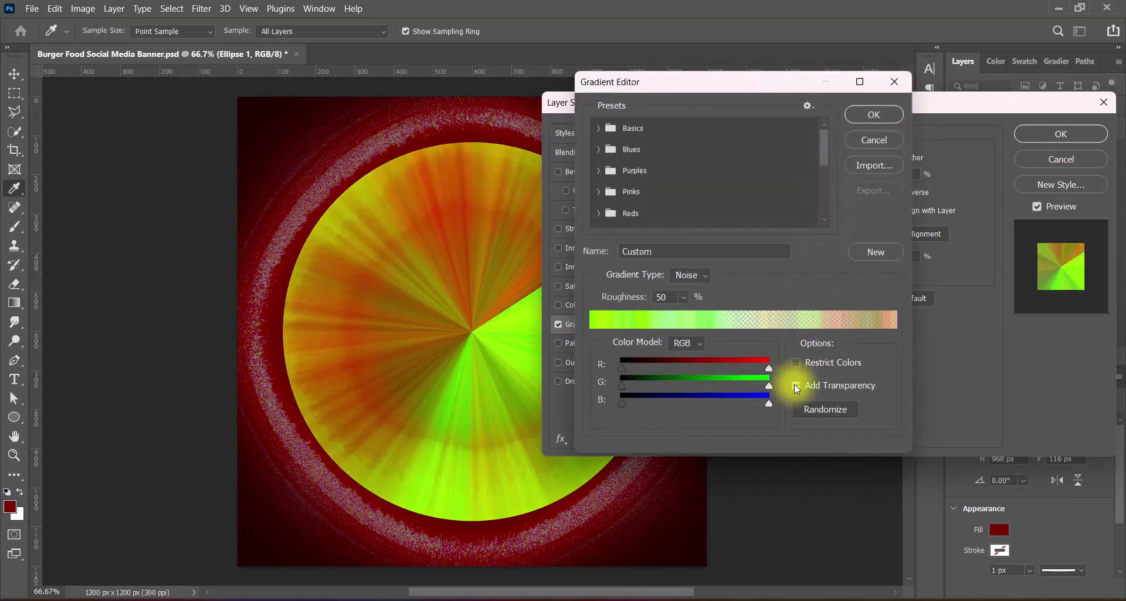
pyautogui.click(810, 410)
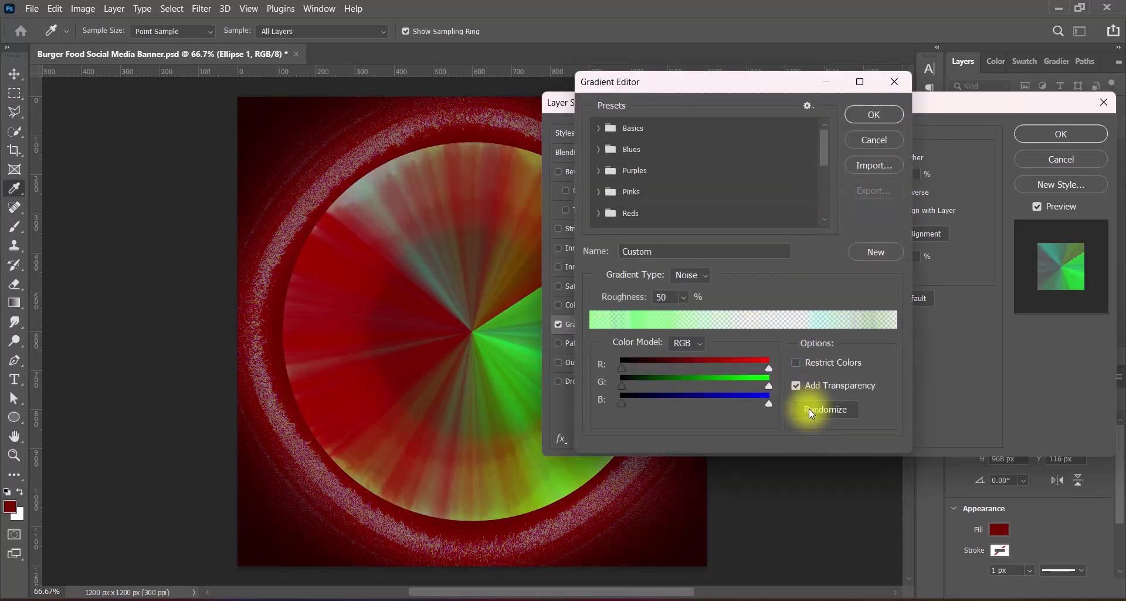
pyautogui.click(829, 411)
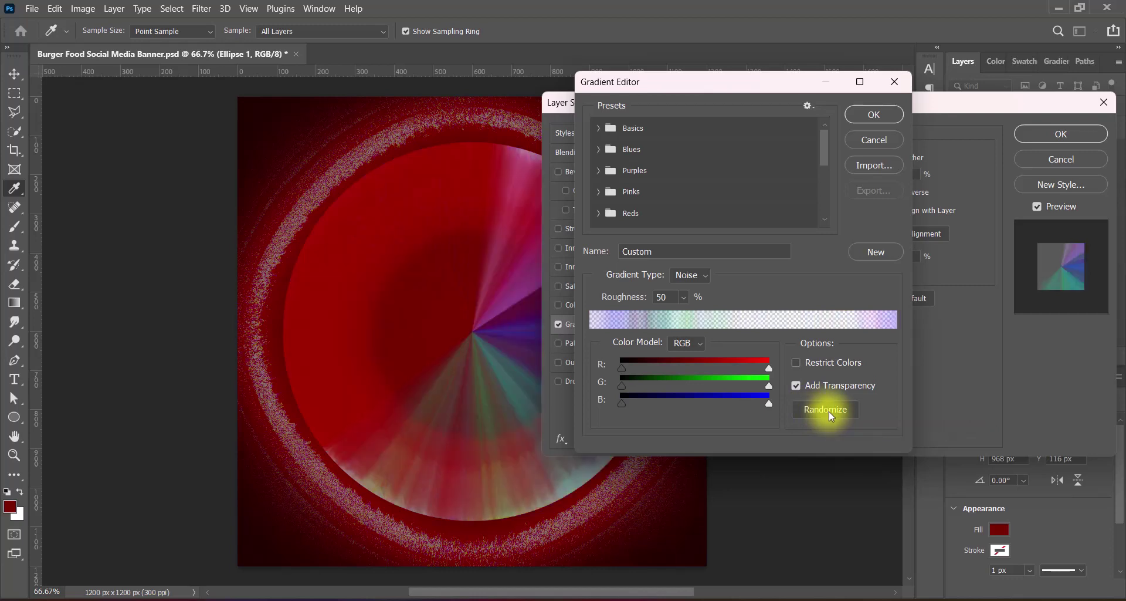
pyautogui.click(829, 411)
pyautogui.click(830, 411)
pyautogui.click(831, 411)
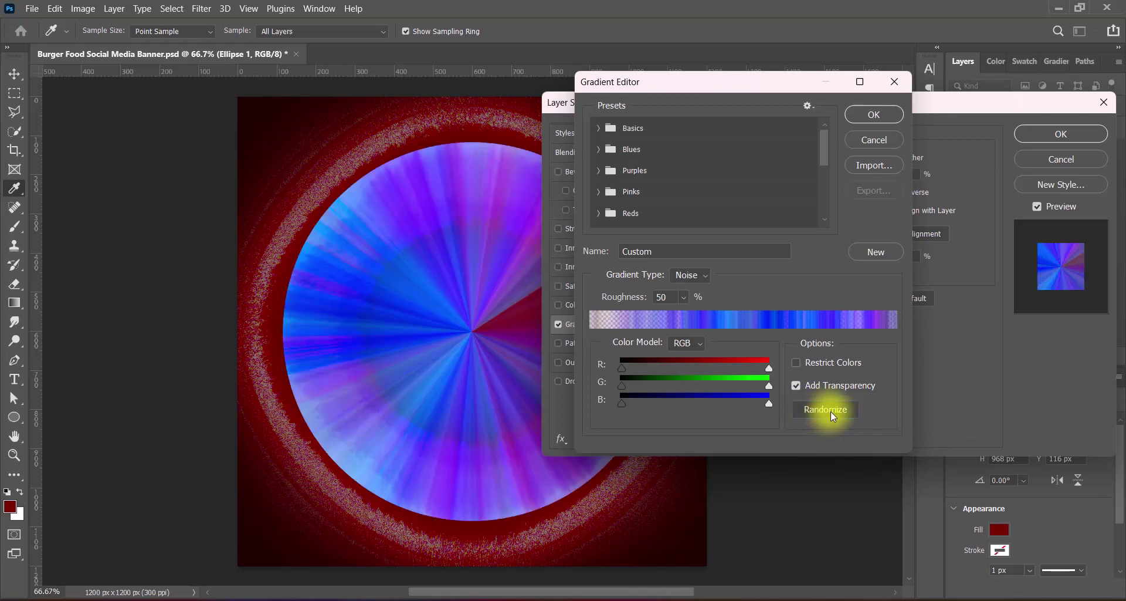
pyautogui.click(831, 410)
pyautogui.click(831, 411)
pyautogui.click(831, 411)
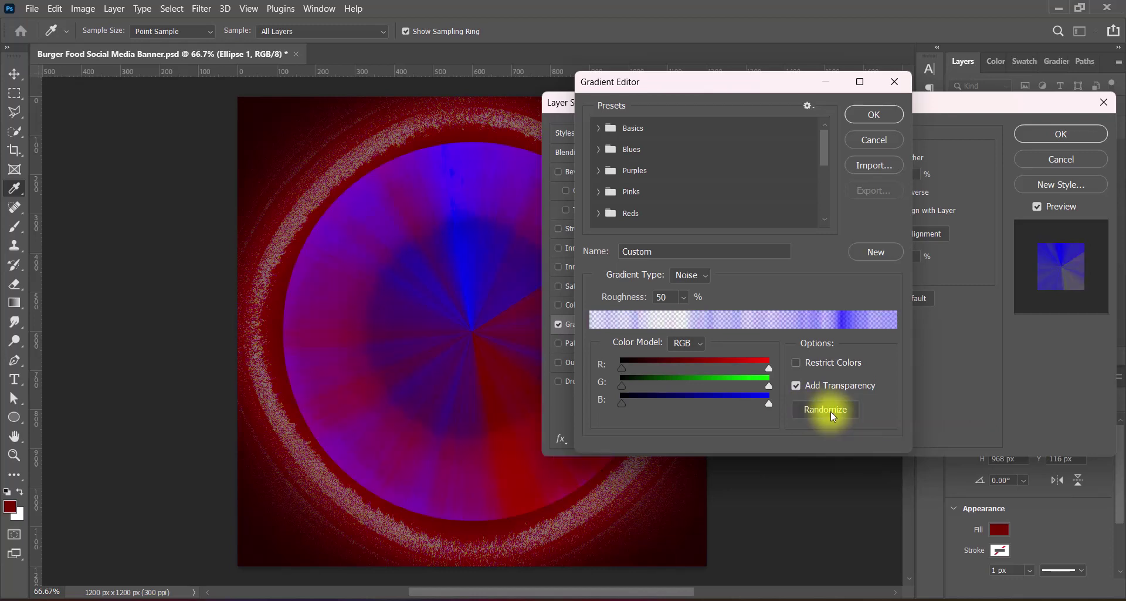
pyautogui.click(834, 416)
pyautogui.click(832, 412)
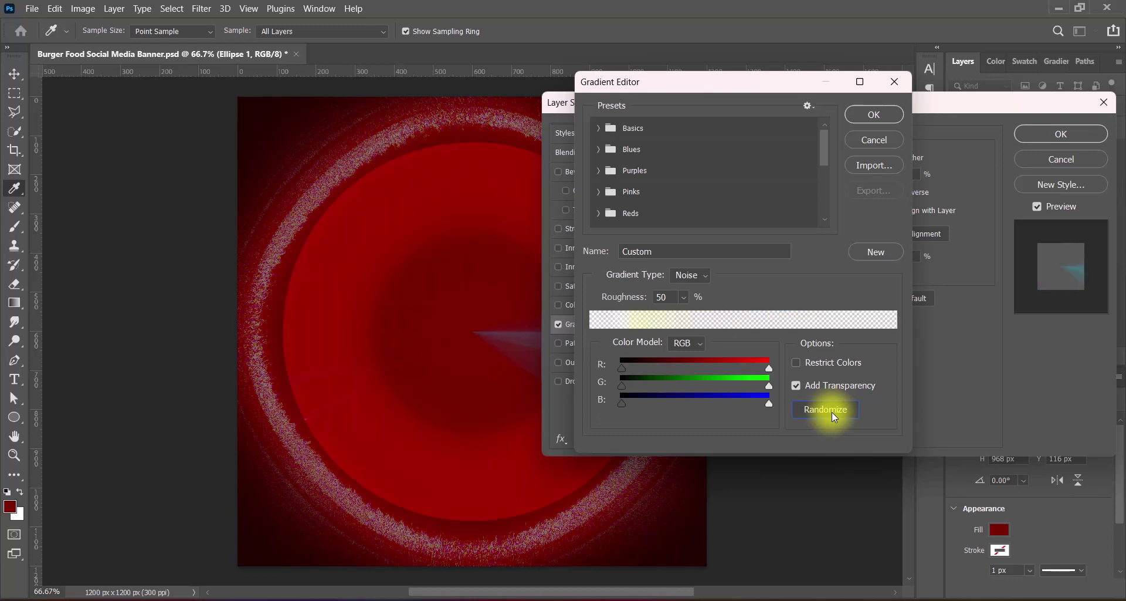
pyautogui.click(832, 413)
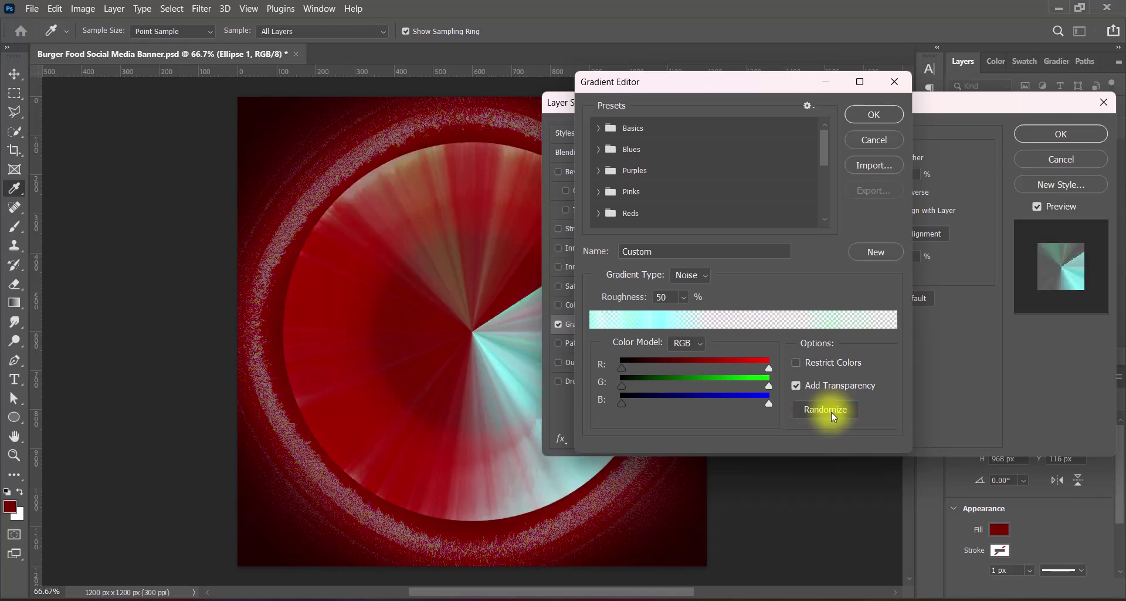
# Step: Restrict the noise gradient's colours, set its roughness to 75%, and accept the gradient
pyautogui.click(796, 364)
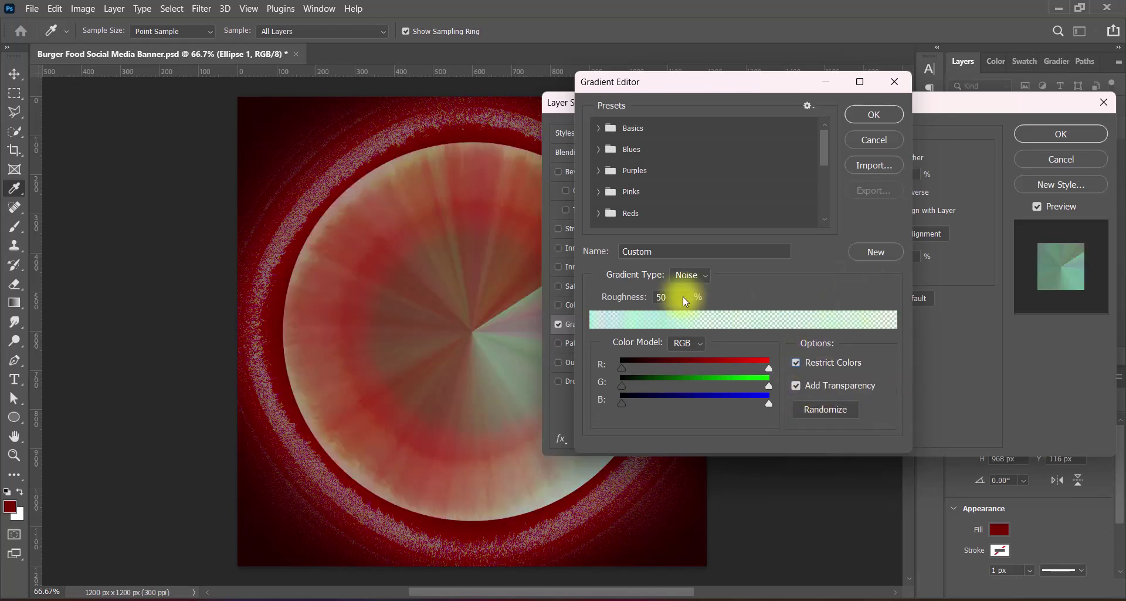
pyautogui.moveTo(683, 296); pyautogui.dragTo(708, 316)
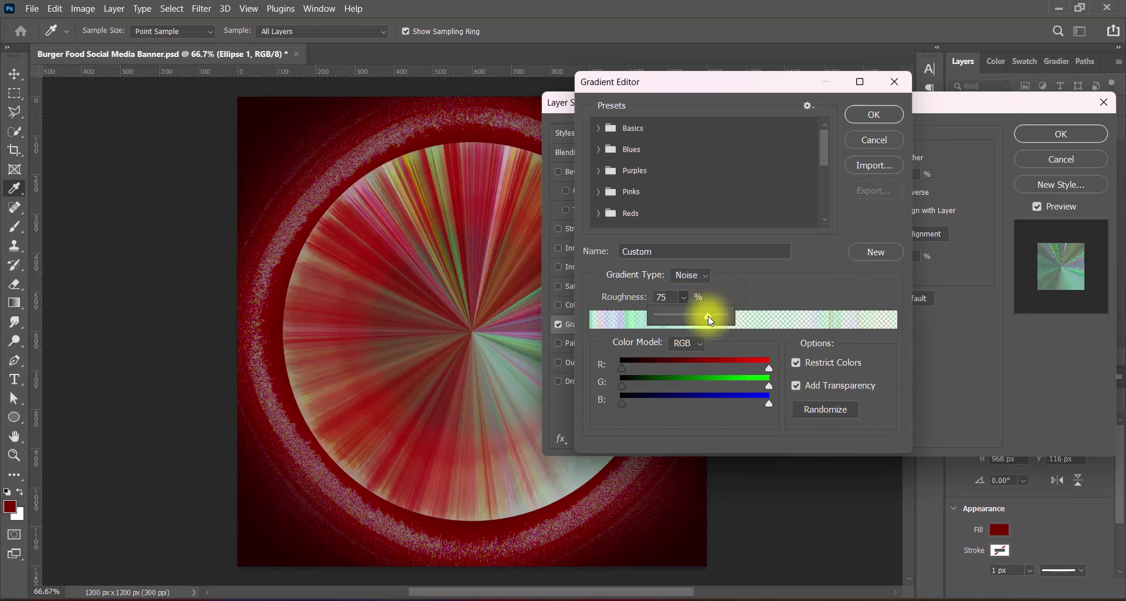
pyautogui.click(860, 115)
# Step: Reverse the gradient, lower its angle, and apply the overlay to Ellipse 1
pyautogui.click(895, 192)
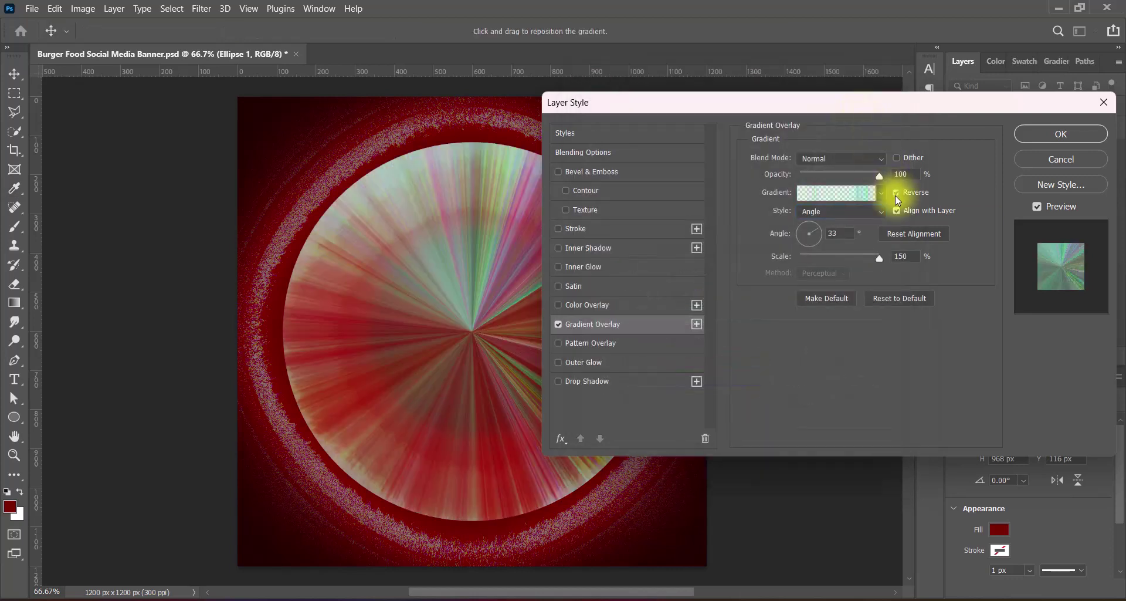
pyautogui.click(895, 195)
pyautogui.click(895, 196)
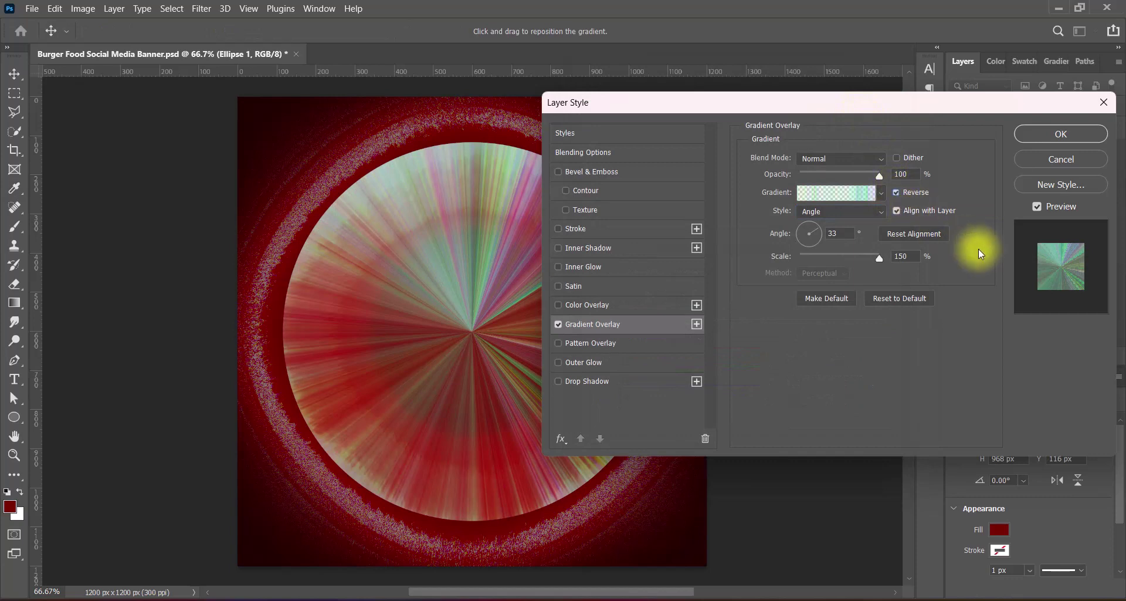
pyautogui.doubleClick(840, 234)
pyautogui.write('3')
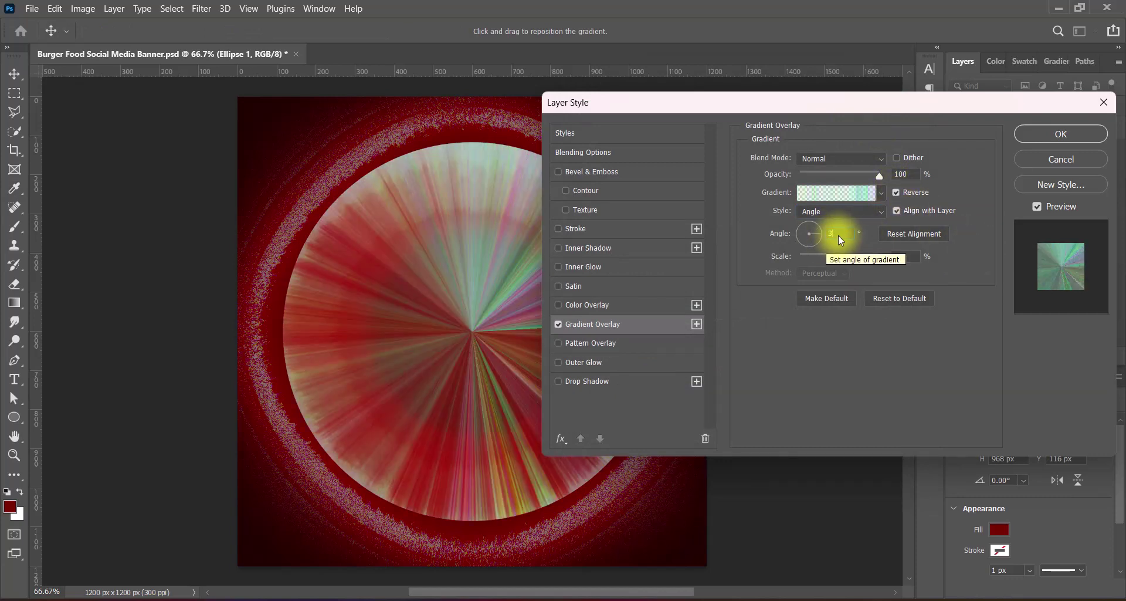
pyautogui.write('0')
pyautogui.click(1041, 137)
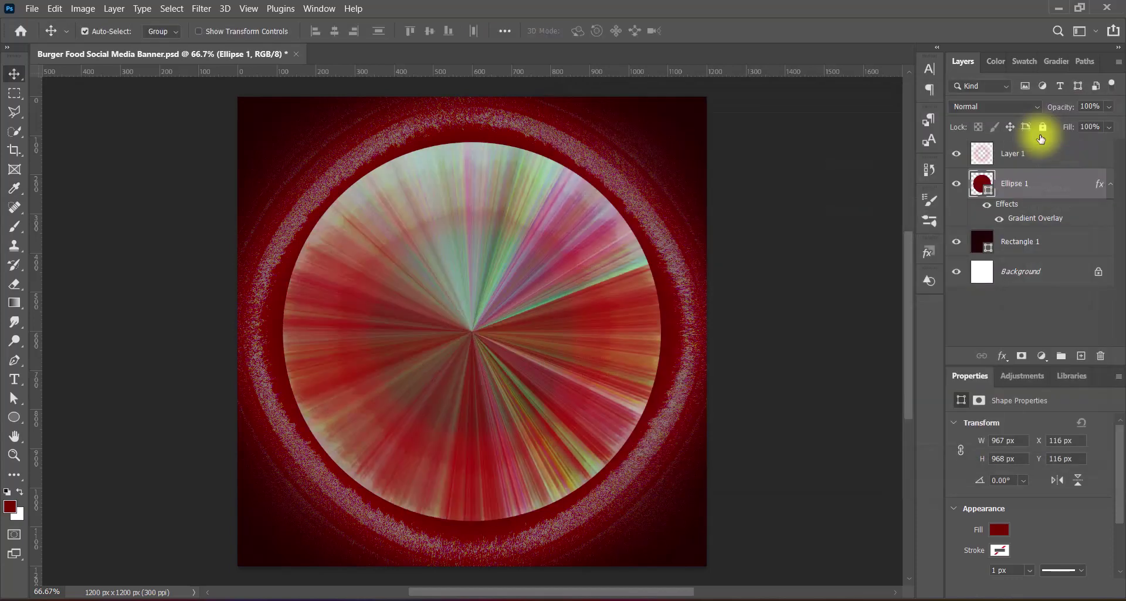
# Step: Convert Ellipse 1 to a smart object and apply a Vibrance adjustment of +100
pyautogui.rightClick(1056, 183)
pyautogui.click(963, 176)
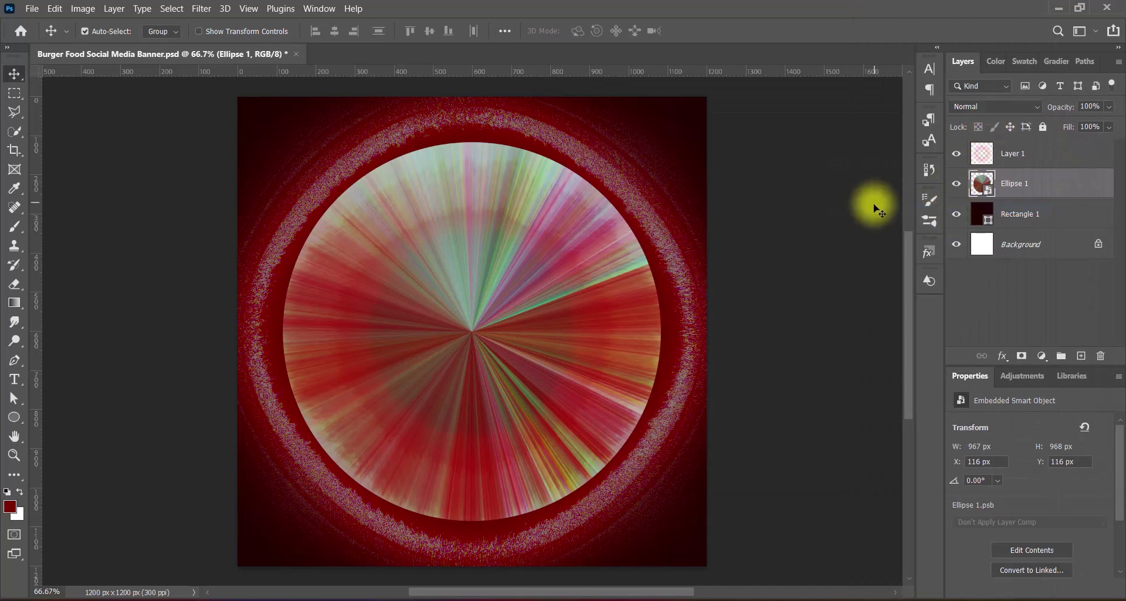
pyautogui.click(83, 9)
pyautogui.moveTo(117, 43)
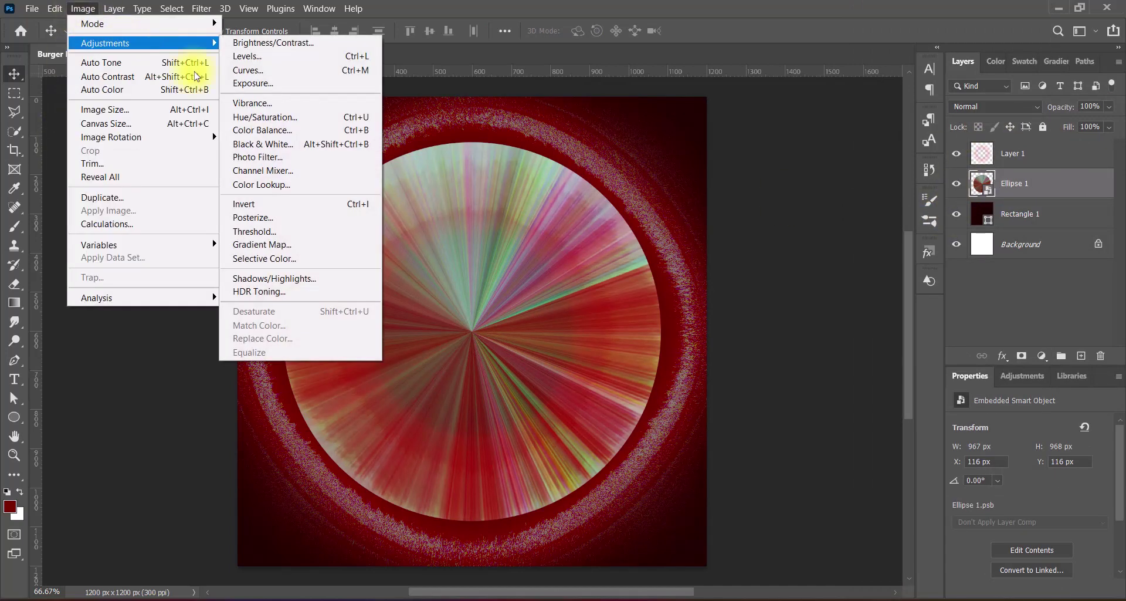
pyautogui.click(276, 115)
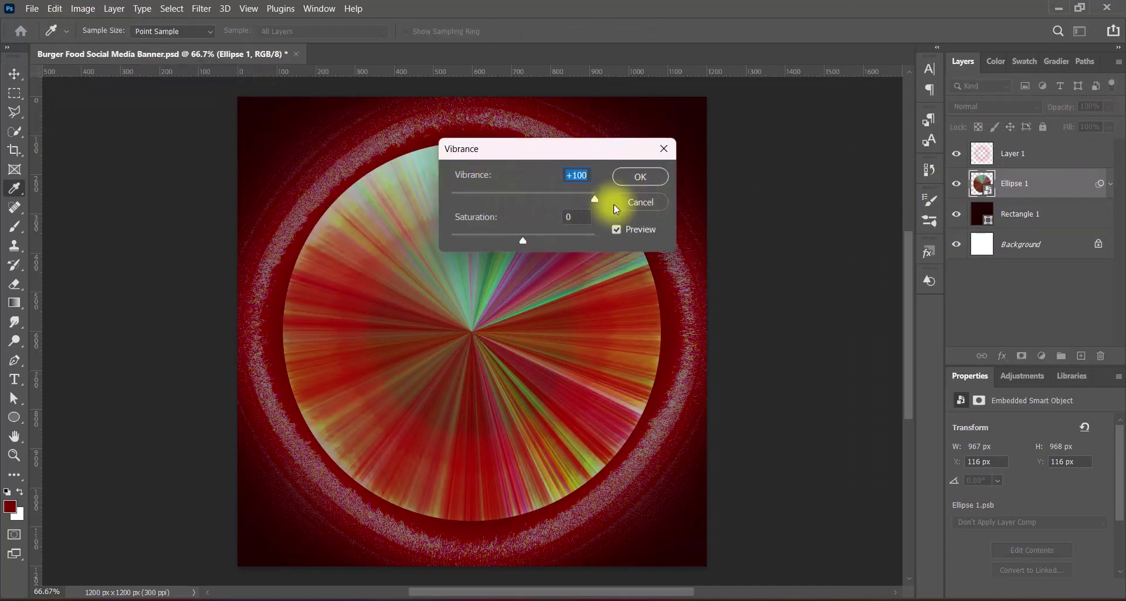
pyautogui.click(638, 178)
# Step: Apply a Brightness/Contrast adjustment to Ellipse 1
pyautogui.click(83, 9)
pyautogui.moveTo(205, 43)
pyautogui.click(273, 42)
pyautogui.moveTo(499, 220); pyautogui.dragTo(411, 231)
pyautogui.click(639, 168)
pyautogui.click(83, 9)
pyautogui.moveTo(117, 43)
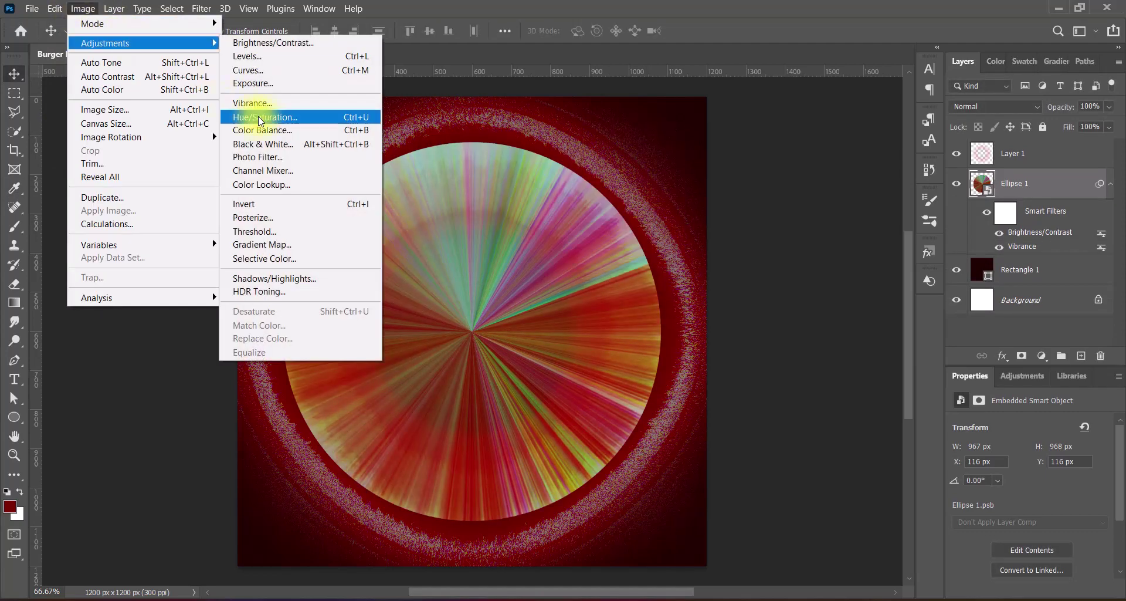
pyautogui.click(258, 114)
pyautogui.click(558, 124)
pyautogui.click(512, 254)
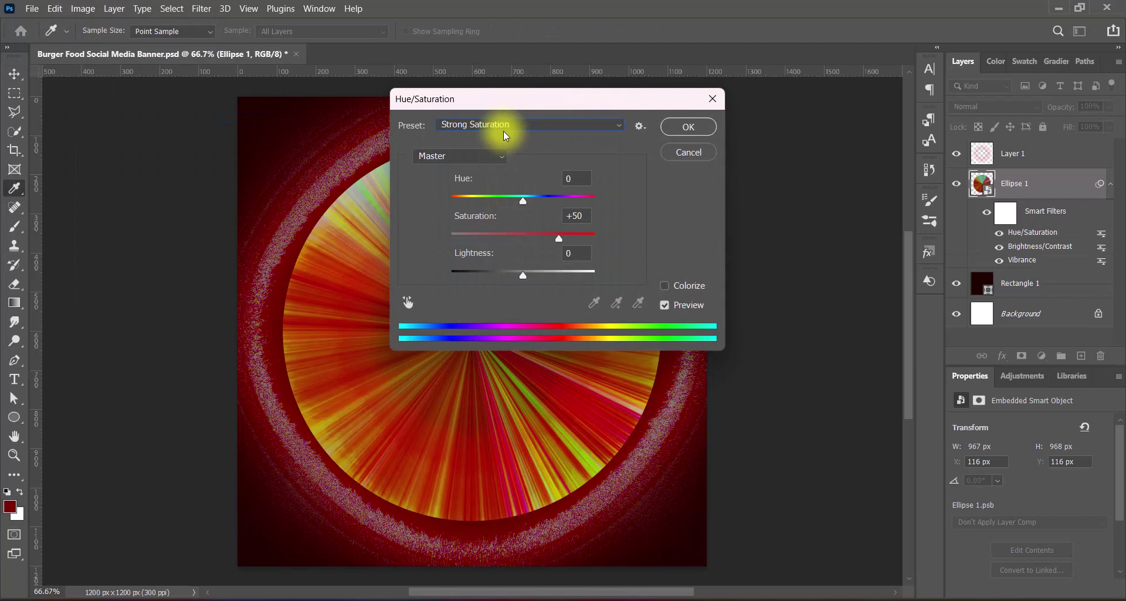
pyautogui.press('Escape')
pyautogui.press('v')
# Step: Apply a preset Levels adjustment to Ellipse 1
pyautogui.click(83, 8)
pyautogui.moveTo(93, 24)
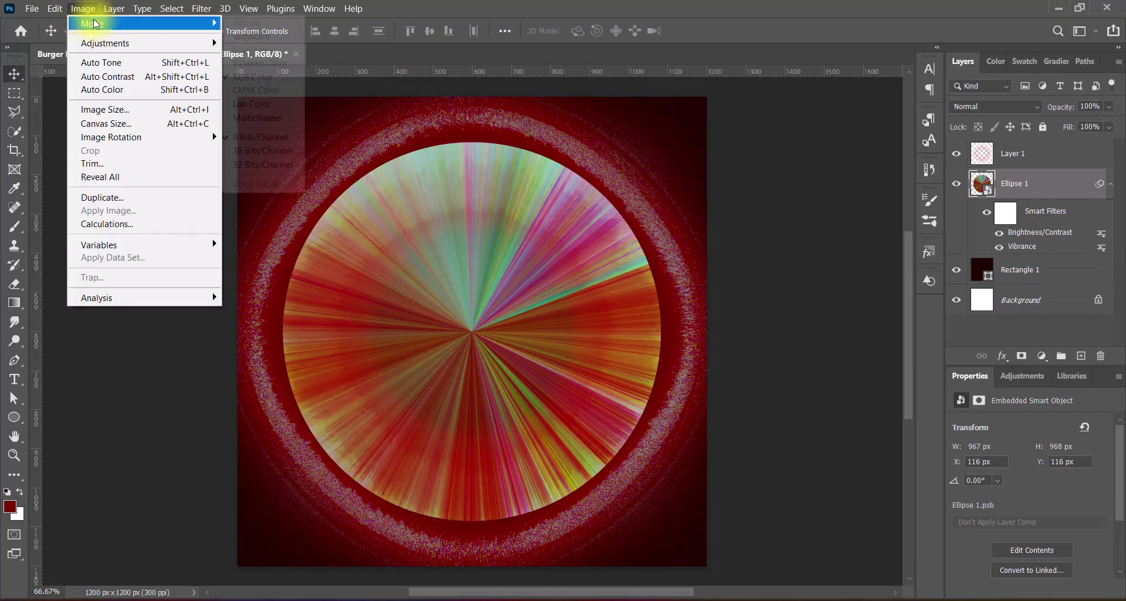
pyautogui.moveTo(118, 43)
pyautogui.click(259, 57)
pyautogui.click(528, 120)
pyautogui.click(525, 201)
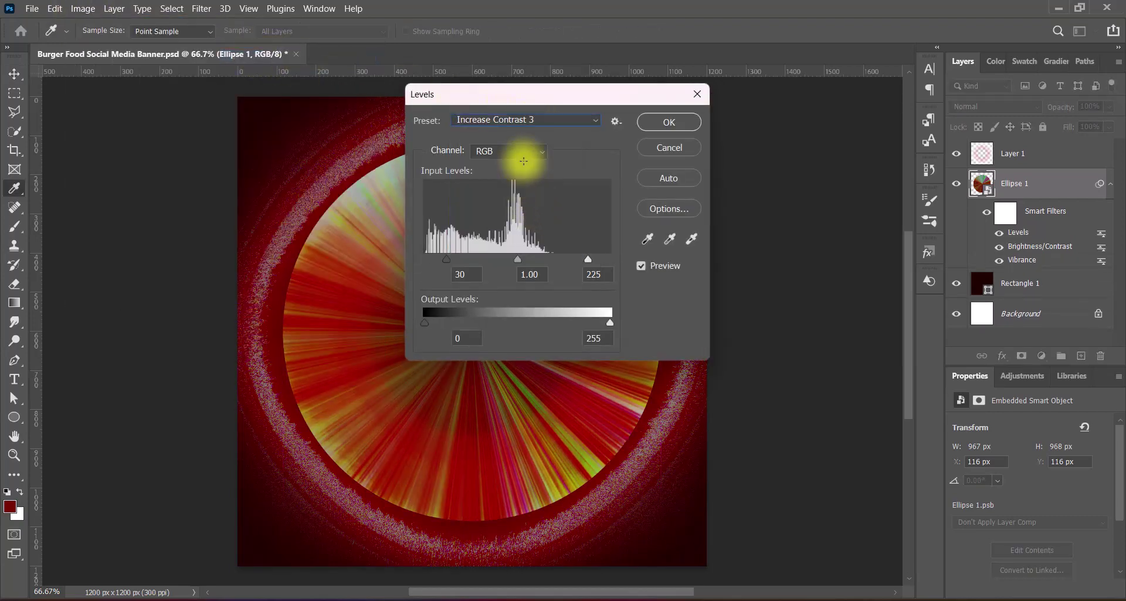
pyautogui.click(525, 121)
pyautogui.click(511, 221)
pyautogui.click(663, 124)
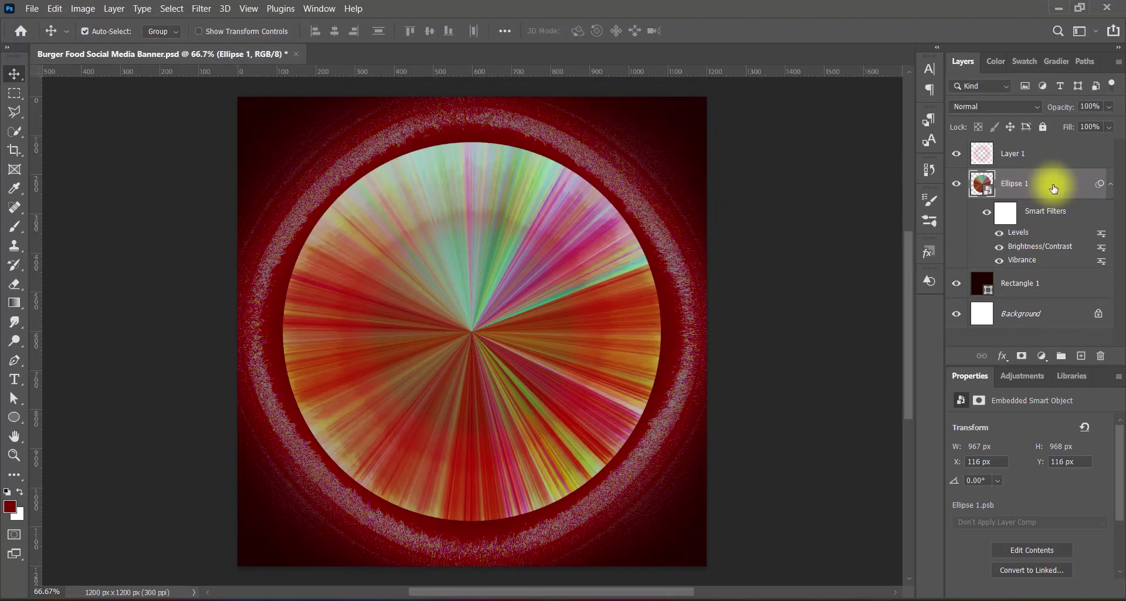
# Step: Convert Ellipse 1 with its adjustments into a new smart object and set its blend mode to Luminosity
pyautogui.rightClick(1054, 188)
pyautogui.press('Escape')
pyautogui.click(1019, 106)
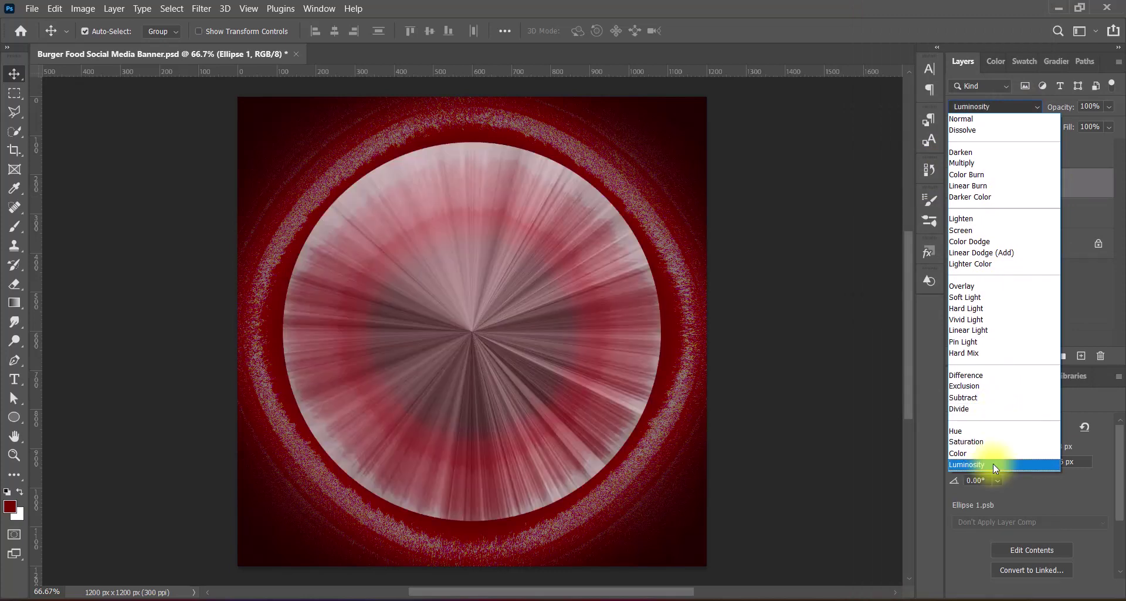
pyautogui.click(994, 463)
# Step: Try a Zoom Radial Blur at Best quality on Ellipse 1, and undo it
pyautogui.click(201, 9)
pyautogui.moveTo(210, 184)
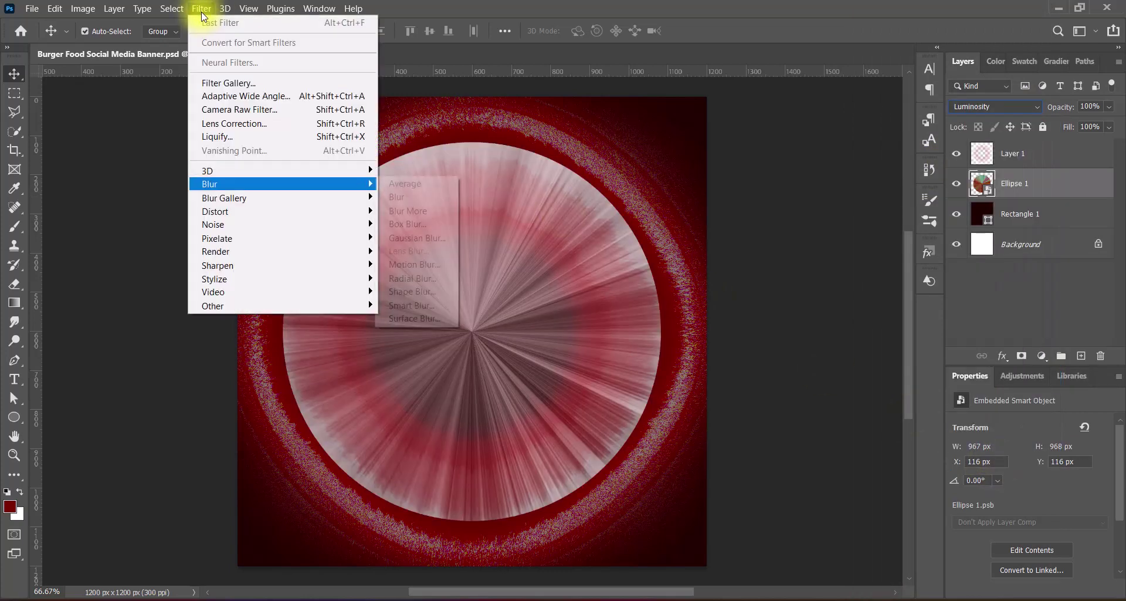
pyautogui.click(411, 278)
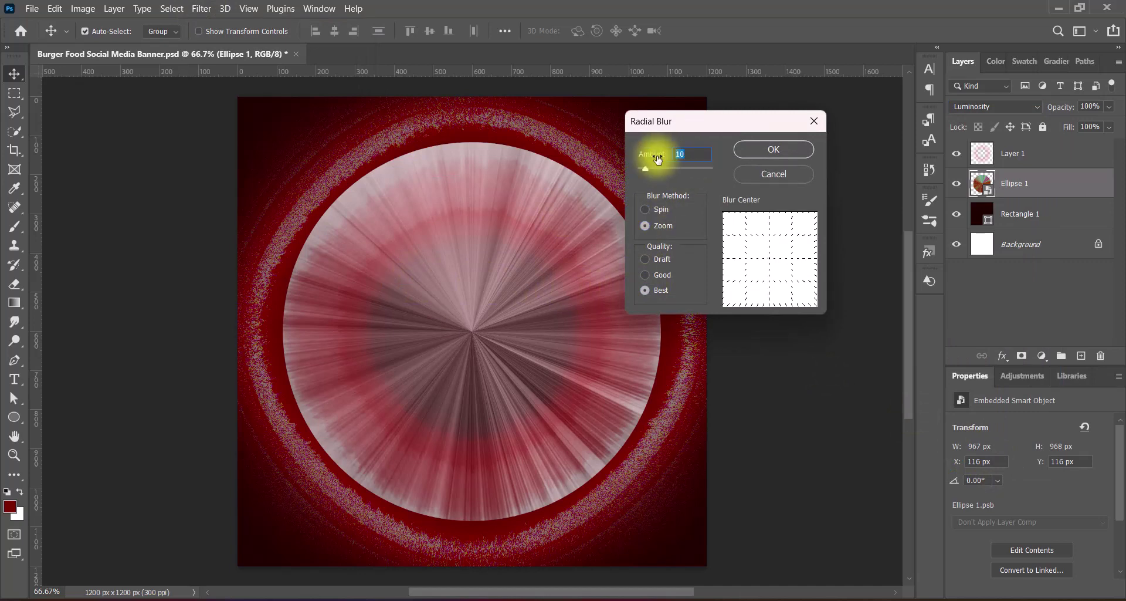
pyautogui.press('Return')
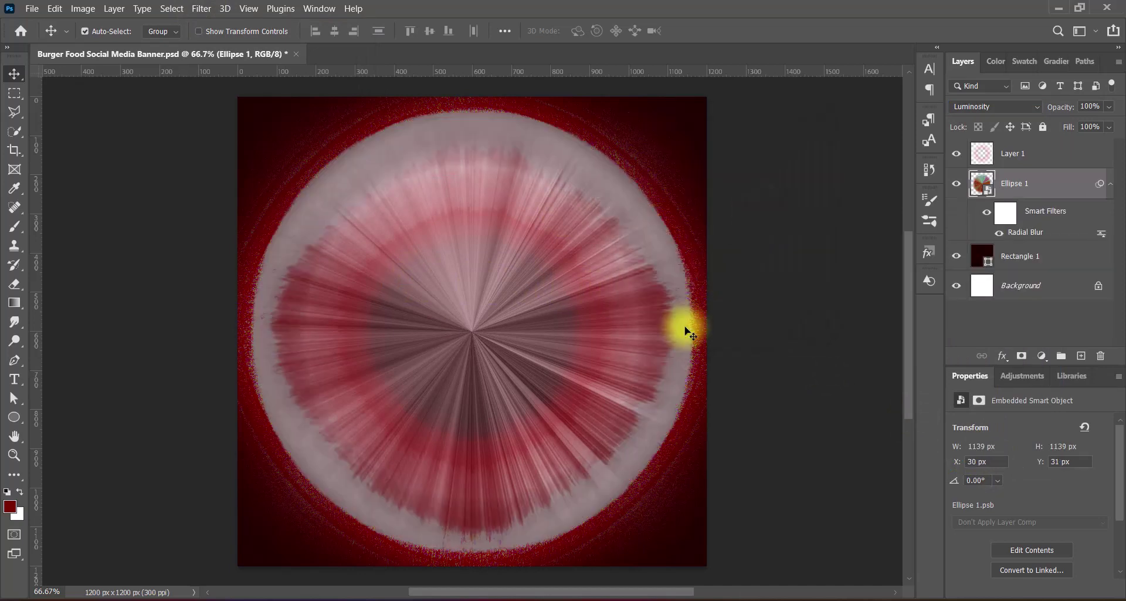
pyautogui.hotkey('ctrl', 'z')
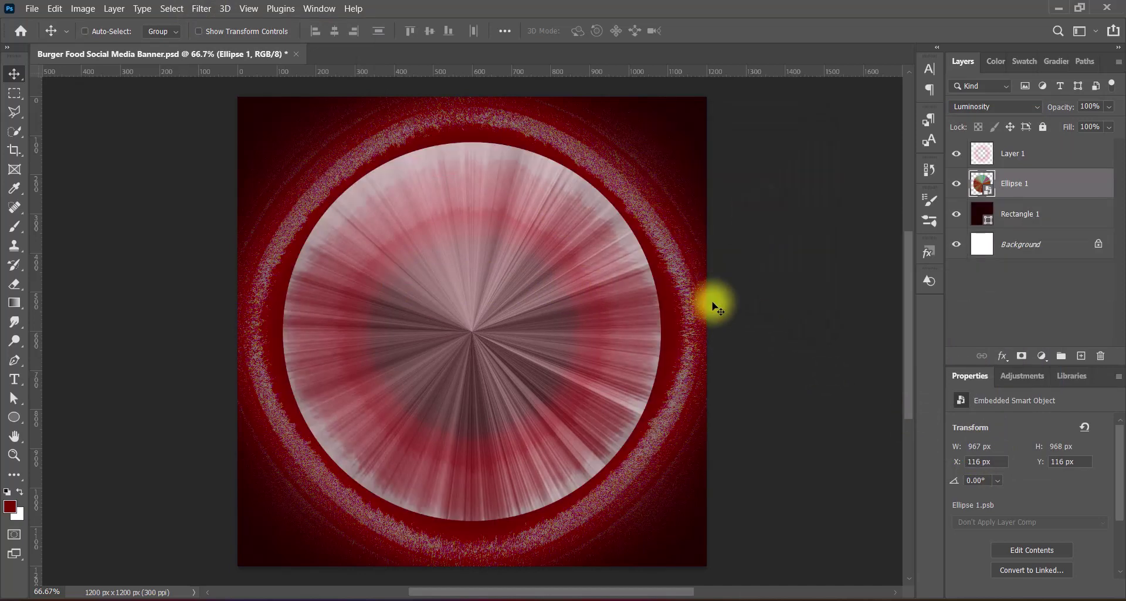
# Step: Apply a Zoom Radial Blur of 100 at Best quality, convert Ellipse 1 to a smart object, and move it above Layer 1
pyautogui.click(201, 8)
pyautogui.click(416, 277)
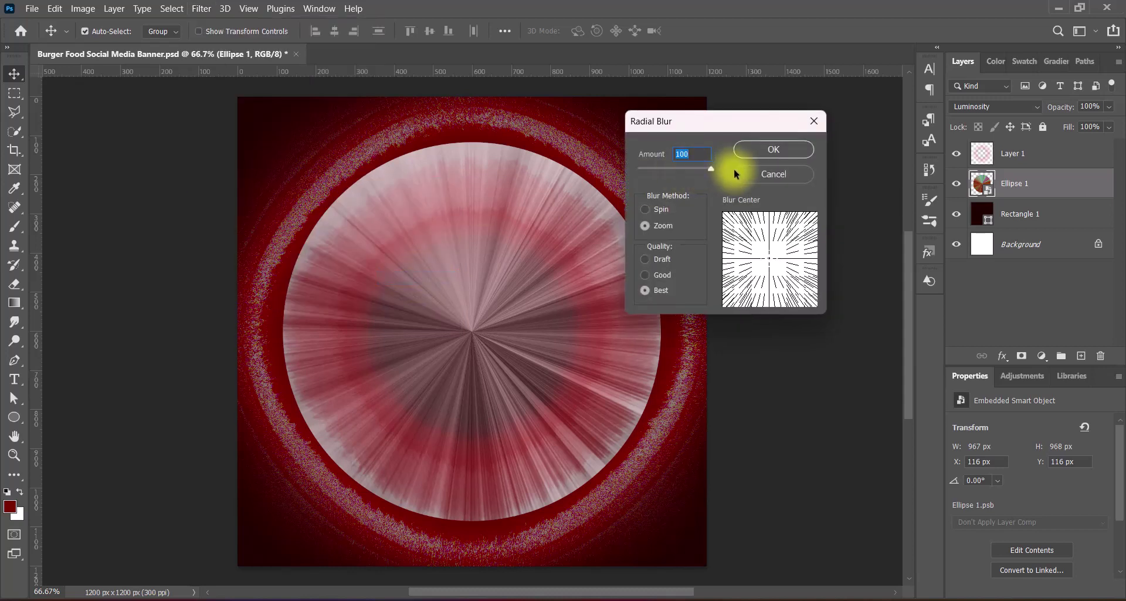
pyautogui.click(741, 151)
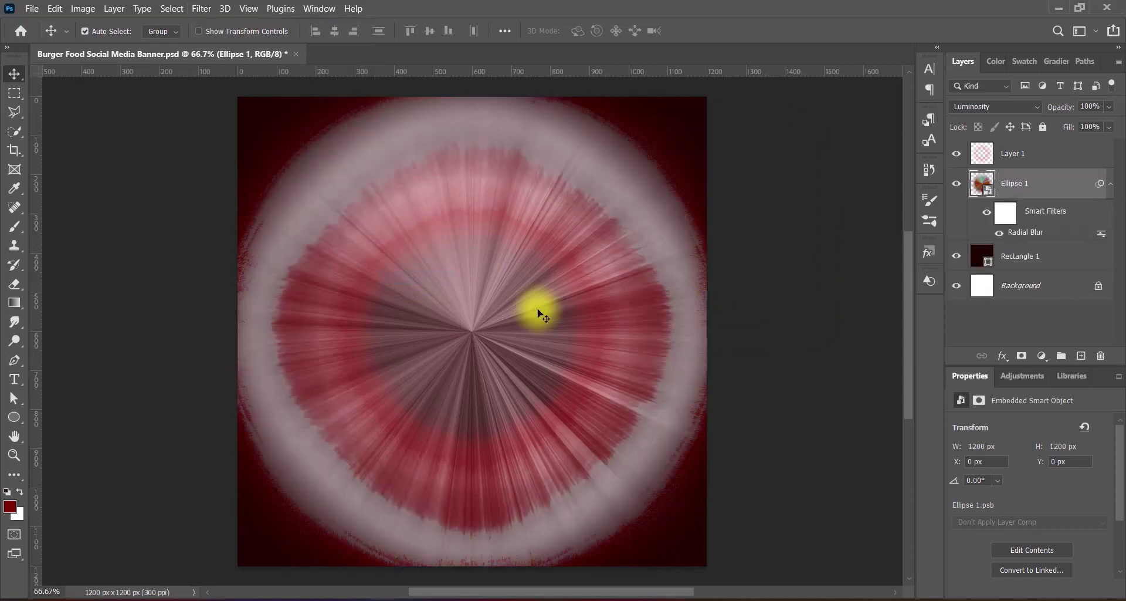
pyautogui.rightClick(1051, 183)
pyautogui.click(960, 175)
pyautogui.moveTo(960, 175); pyautogui.dragTo(1030, 151)
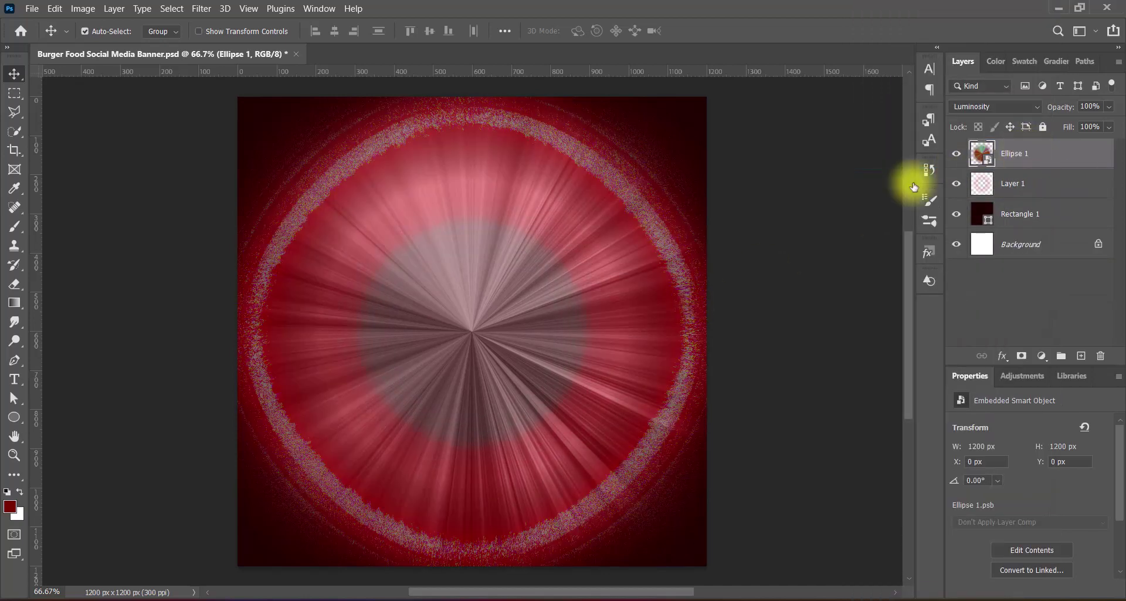
# Step: Apply a Brightness/Contrast adjustment and a contrast-increasing Levels preset to Ellipse 1
pyautogui.click(82, 8)
pyautogui.click(256, 41)
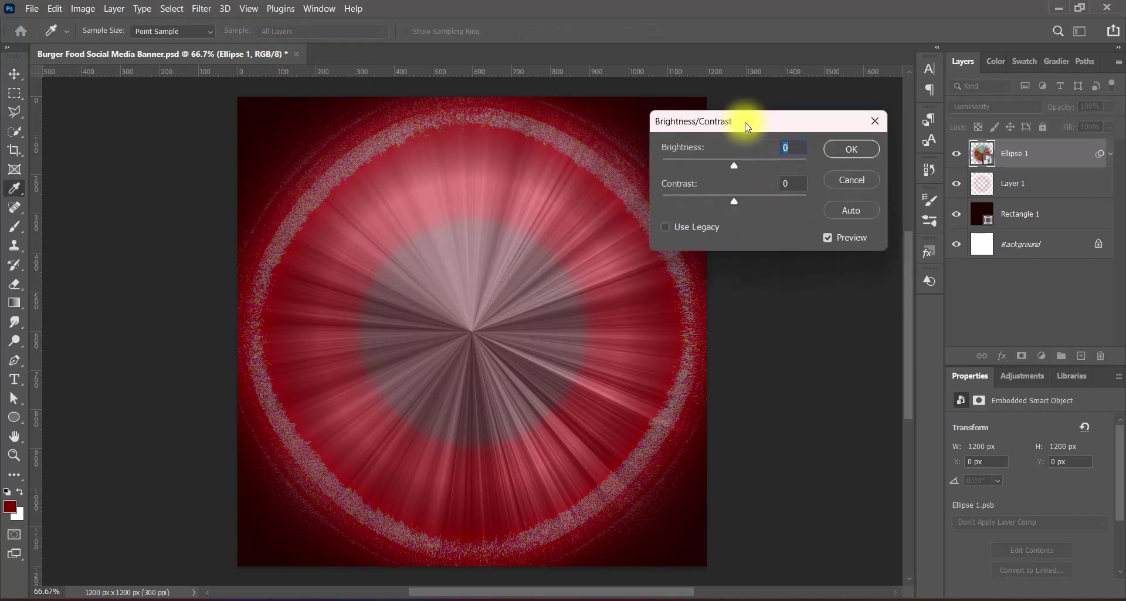
pyautogui.click(852, 149)
pyautogui.click(83, 8)
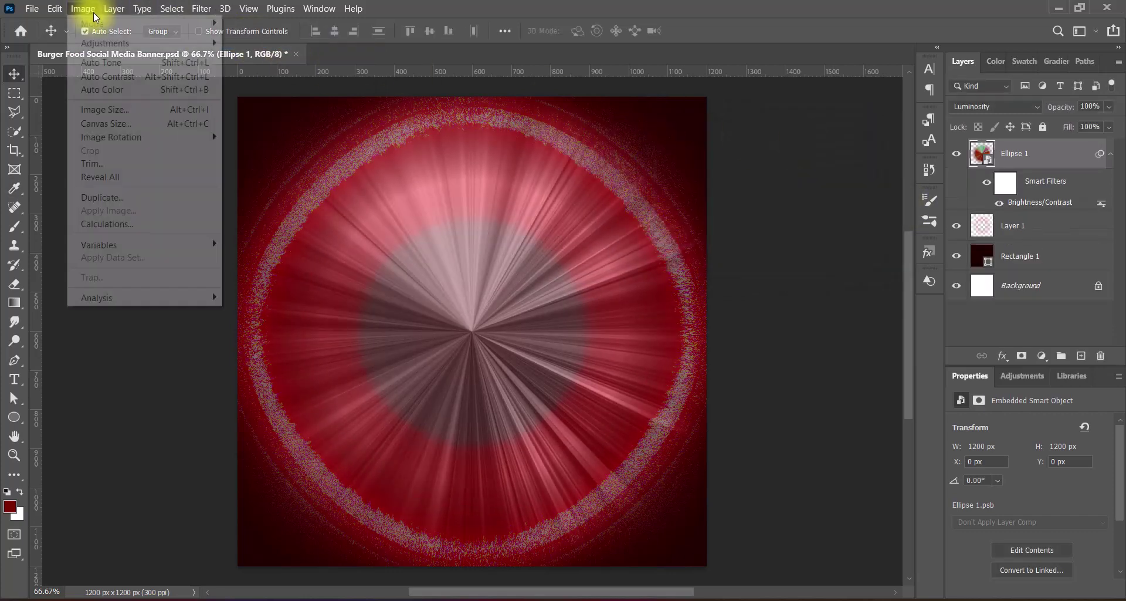
pyautogui.moveTo(147, 41)
pyautogui.click(248, 58)
pyautogui.click(503, 118)
pyautogui.click(581, 204)
pyautogui.moveTo(586, 93); pyautogui.dragTo(755, 83)
pyautogui.click(809, 112)
# Step: Apply a Curves adjustment to Ellipse 1 with points mapping input 128 to output 190 and input 192 to output 5
pyautogui.click(83, 8)
pyautogui.moveTo(135, 43)
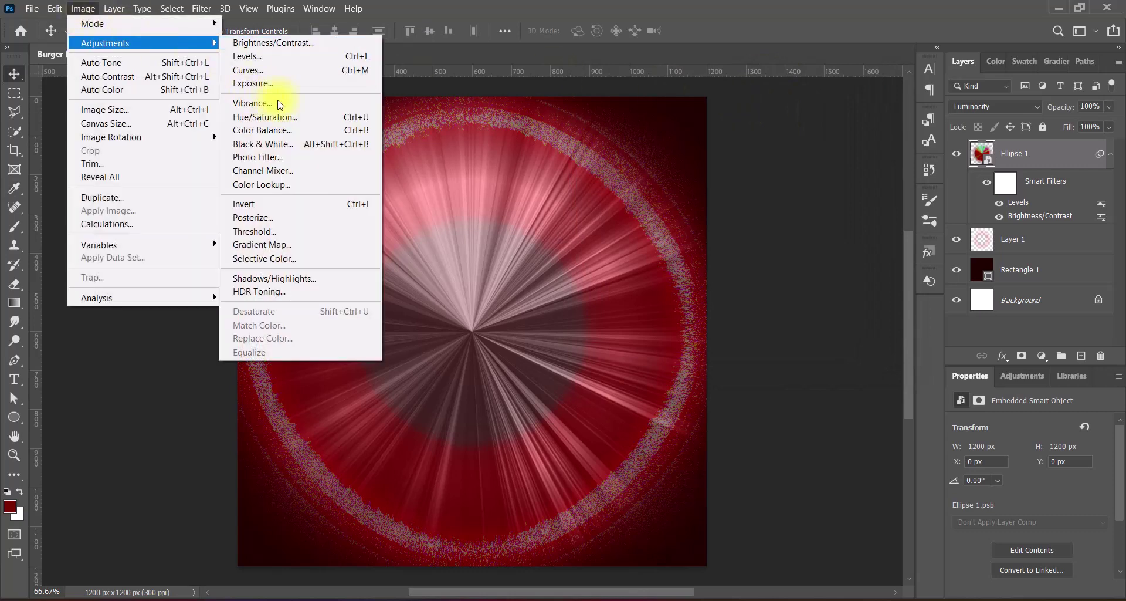
pyautogui.click(247, 70)
pyautogui.moveTo(610, 76); pyautogui.dragTo(1010, 73)
pyautogui.moveTo(873, 234); pyautogui.dragTo(876, 205)
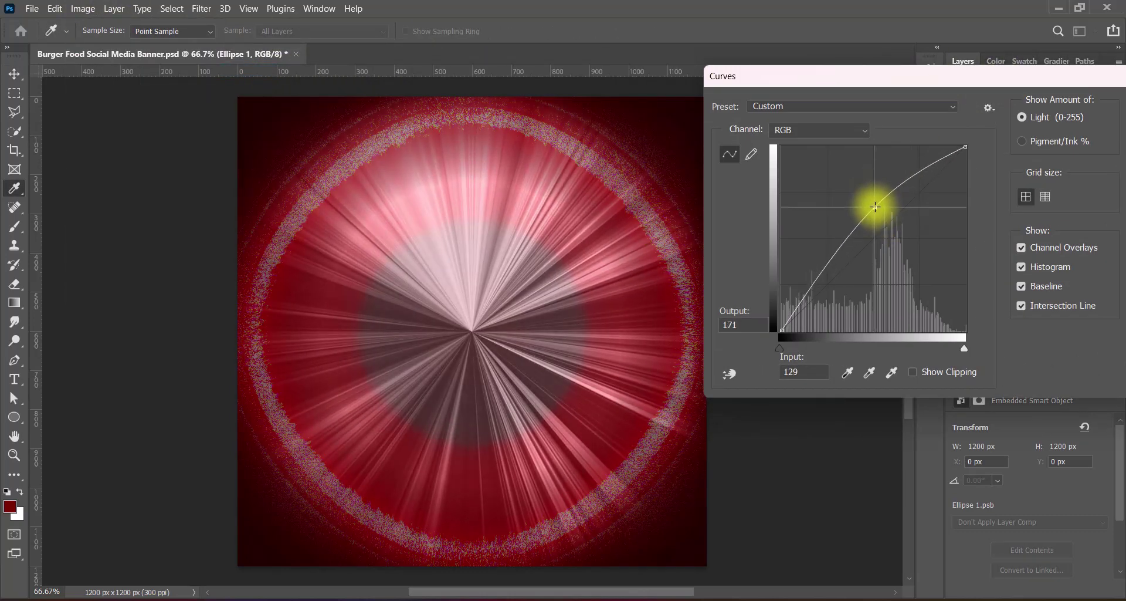
pyautogui.moveTo(922, 157); pyautogui.dragTo(920, 327)
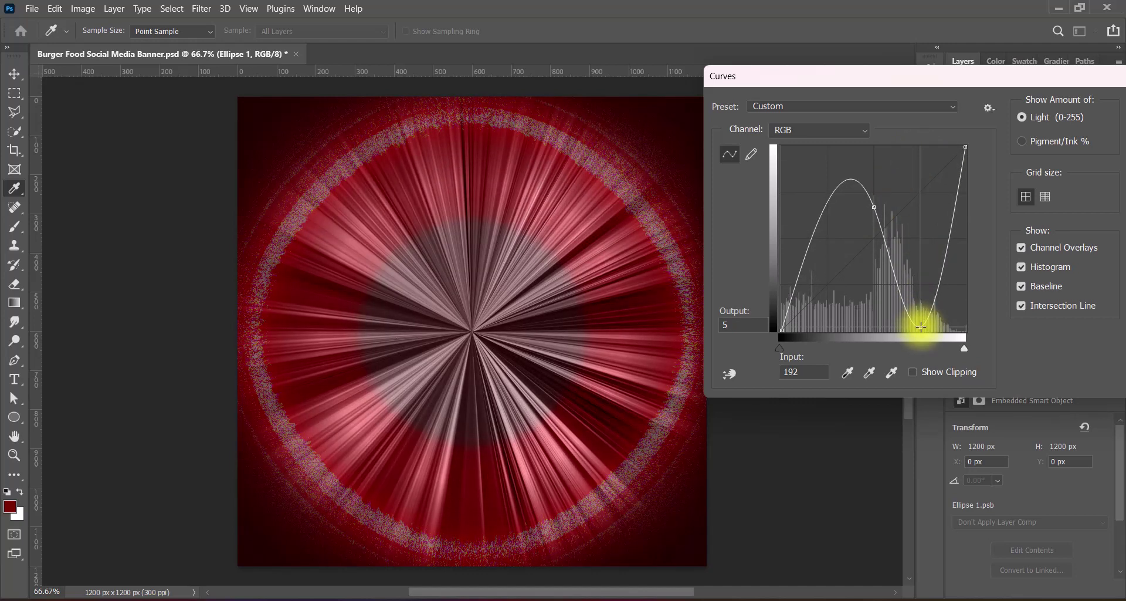
pyautogui.moveTo(874, 207); pyautogui.dragTo(874, 193)
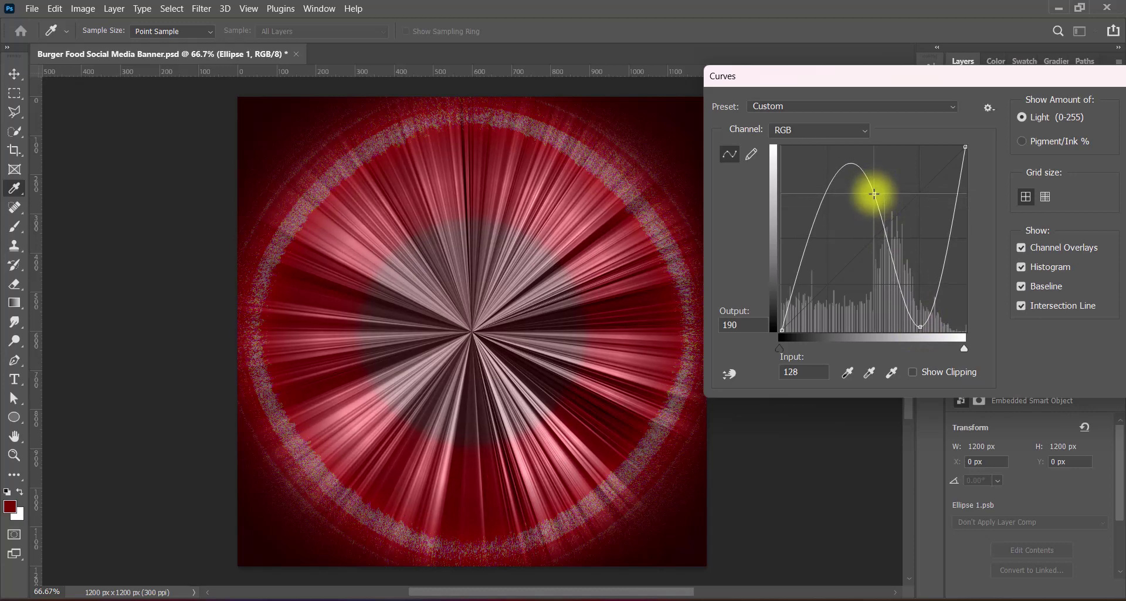
pyautogui.press('Return')
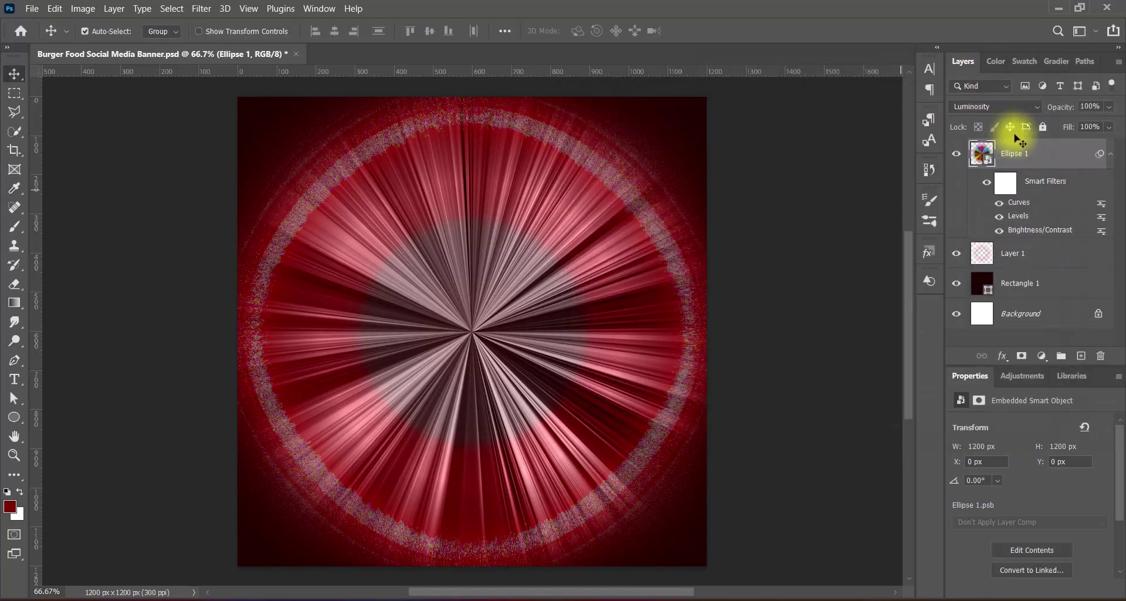
# Step: Convert the adjusted Ellipse 1 to a smart object again and set its blend mode to Vivid Light
pyautogui.rightClick(1013, 150)
pyautogui.click(935, 168)
pyautogui.click(1010, 108)
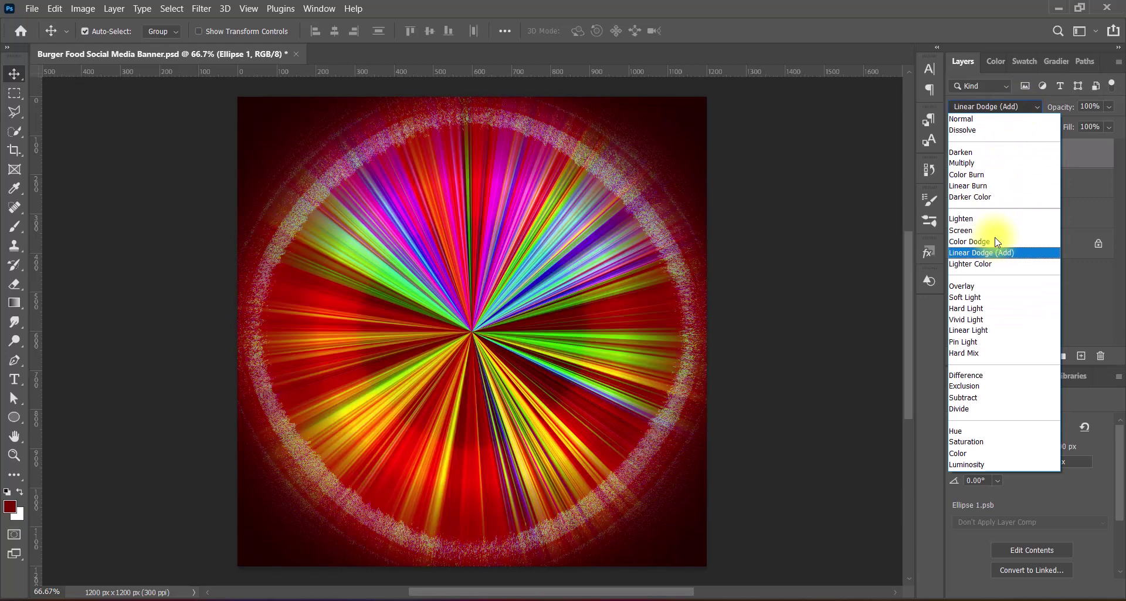
pyautogui.press('Up')
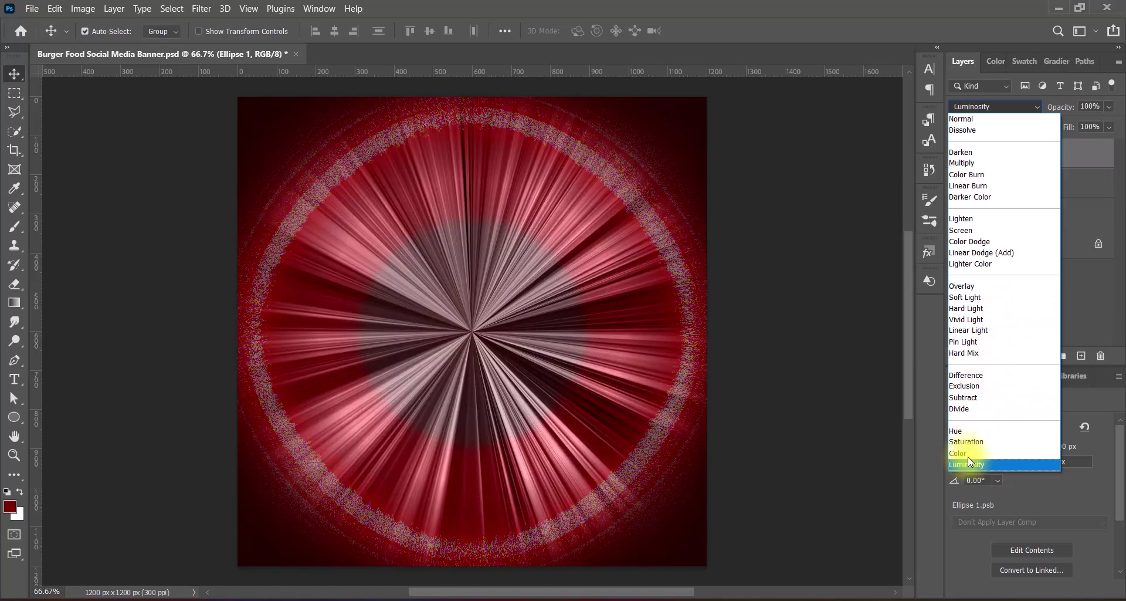
pyautogui.click(969, 322)
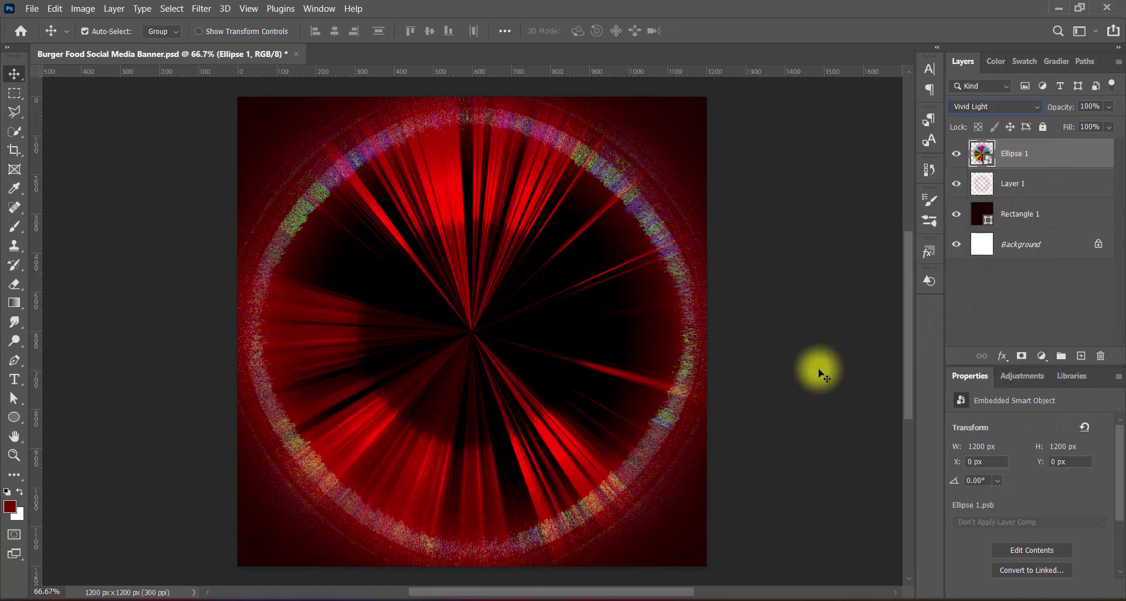
# Step: Brighten Layer 1 with a Curves adjustment, raising the midpoint at input 127 to output 204
pyautogui.click(1005, 184)
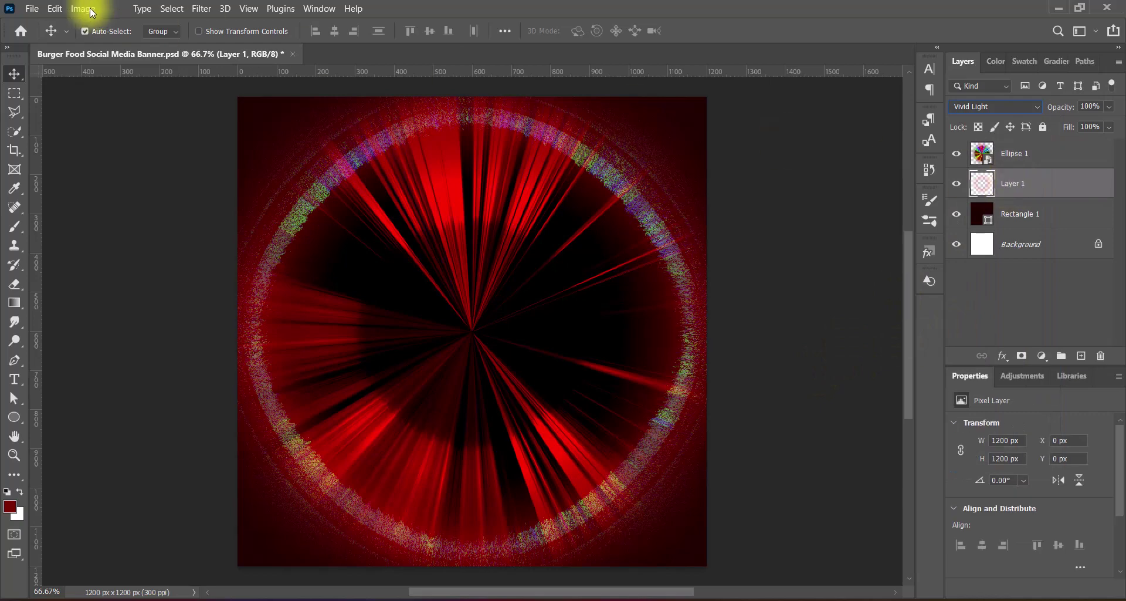
pyautogui.click(75, 8)
pyautogui.moveTo(100, 43)
pyautogui.click(467, 69)
pyautogui.moveTo(763, 261); pyautogui.dragTo(770, 199)
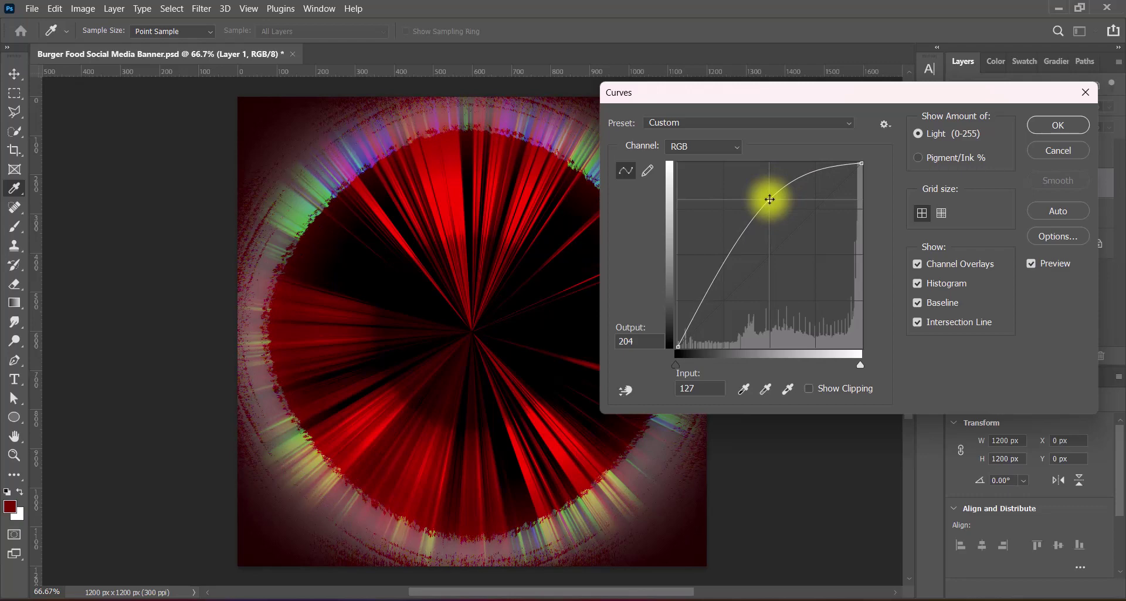
pyautogui.moveTo(816, 169); pyautogui.dragTo(817, 172)
pyautogui.click(1048, 126)
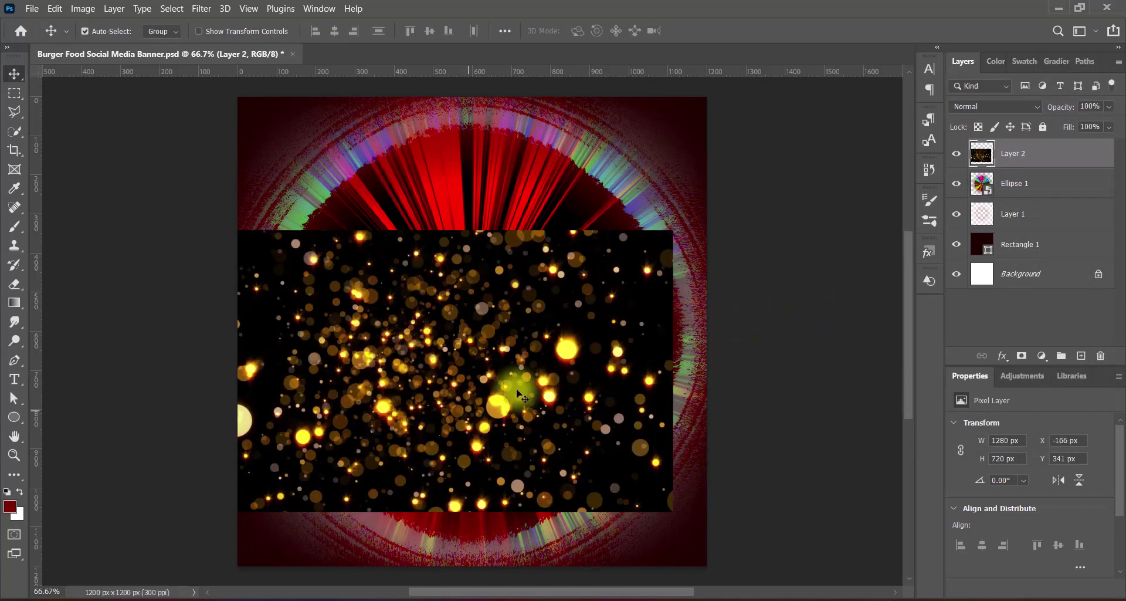
# Step: Reposition the gold bokeh image and scale it up to about 2201 × 1238 px so it covers the canvas
pyautogui.moveTo(442, 413); pyautogui.dragTo(485, 388)
pyautogui.hotkey('ctrl', 't')
pyautogui.moveTo(470, 470); pyautogui.dragTo(465, 574)
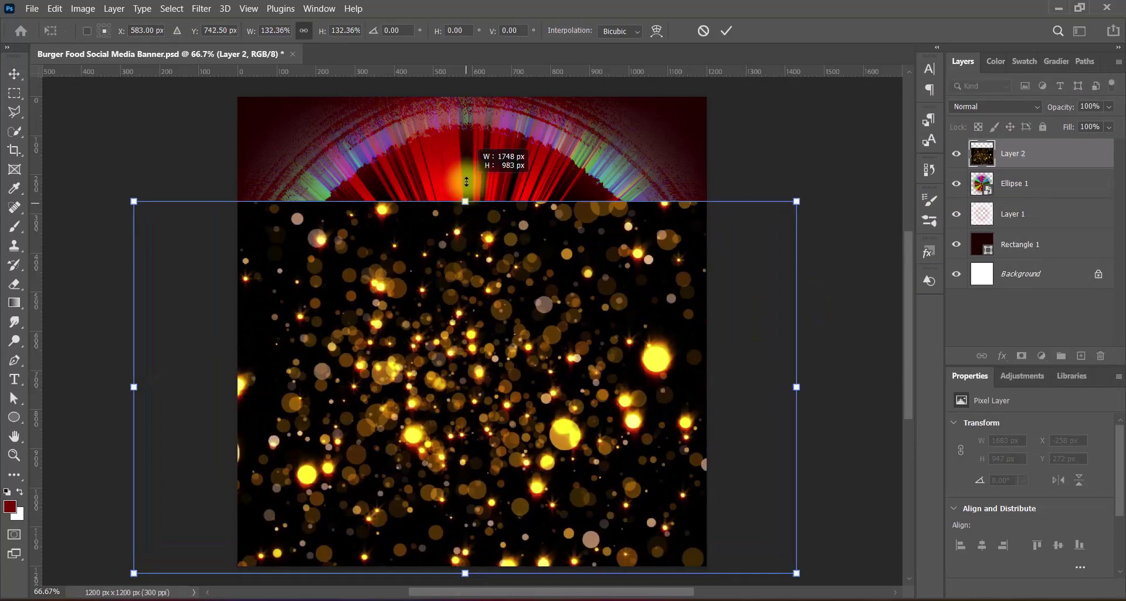
pyautogui.moveTo(465, 202); pyautogui.dragTo(468, 88)
pyautogui.moveTo(470, 326); pyautogui.dragTo(475, 326)
pyautogui.press('Return')
# Step: Raise the brightness of the gold bokeh layer with a Brightness/Contrast adjustment
pyautogui.click(83, 8)
pyautogui.moveTo(100, 40)
pyautogui.click(264, 40)
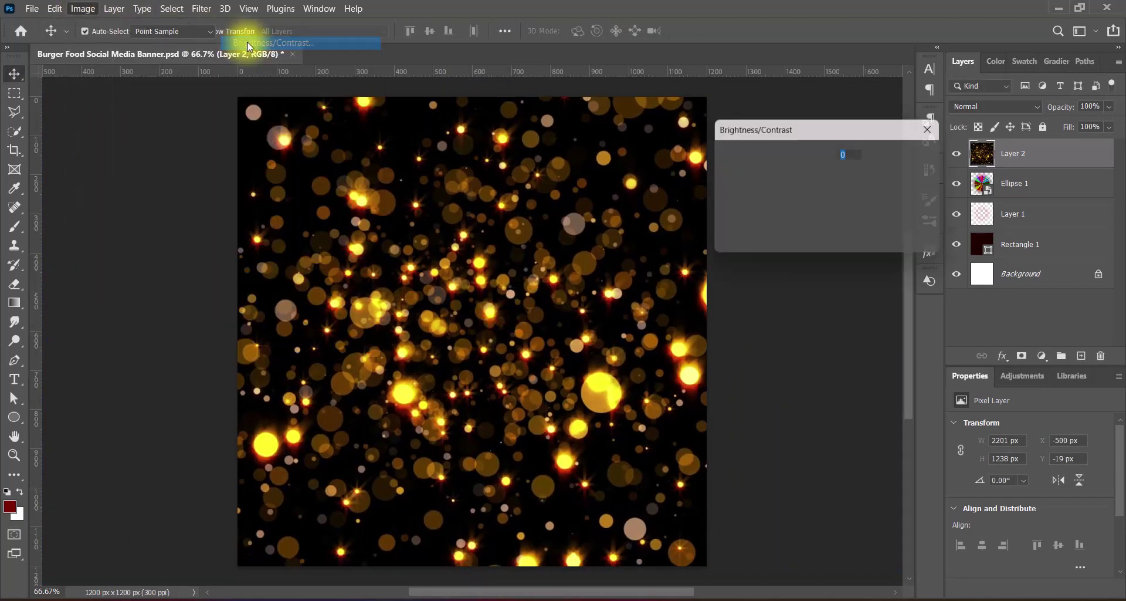
pyautogui.moveTo(795, 171); pyautogui.dragTo(867, 171)
pyautogui.click(913, 156)
# Step: Apply a preset Levels adjustment to the gold bokeh layer
pyautogui.click(82, 8)
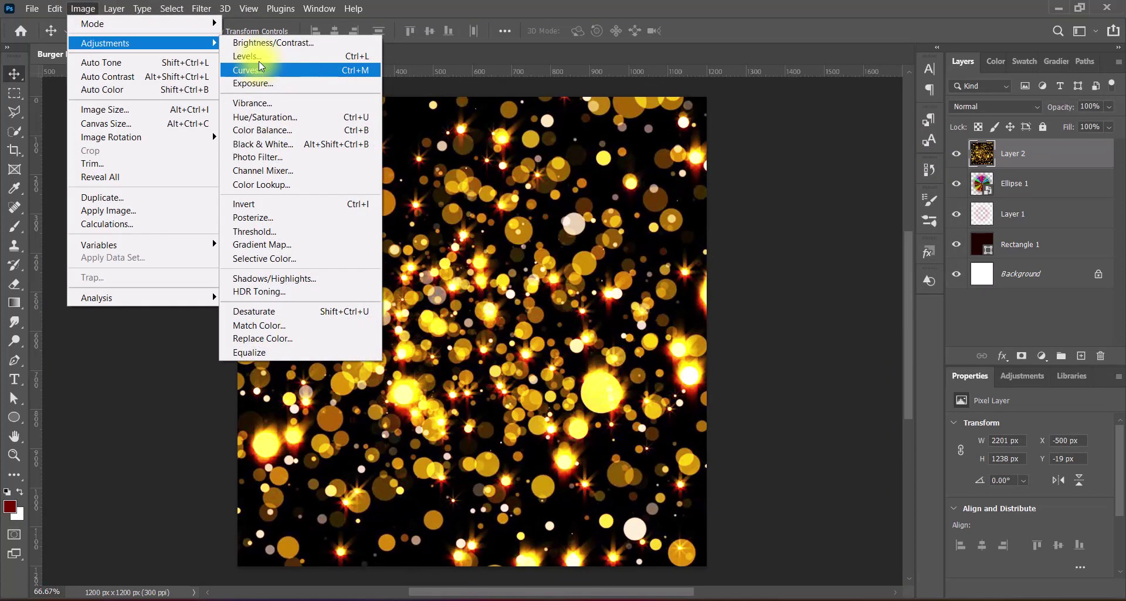
pyautogui.click(259, 61)
pyautogui.press('Down')
pyautogui.press('Down')
pyautogui.click(993, 84)
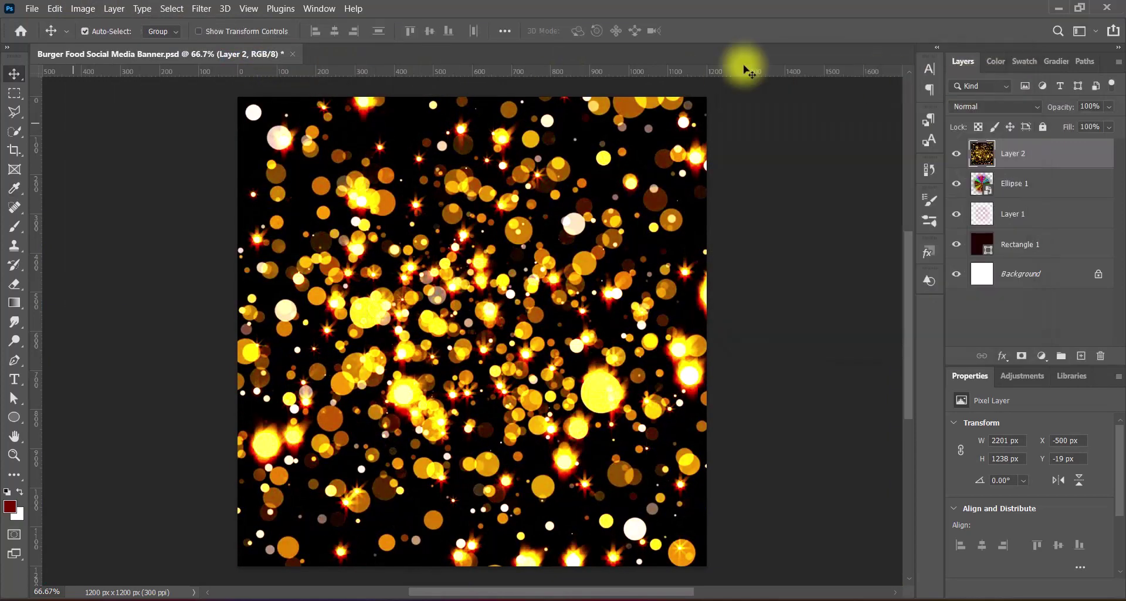
# Step: Apply a second Levels adjustment to the gold bokeh layer using the Midtones Darker preset
pyautogui.click(83, 9)
pyautogui.moveTo(100, 40)
pyautogui.click(269, 56)
pyautogui.click(832, 82)
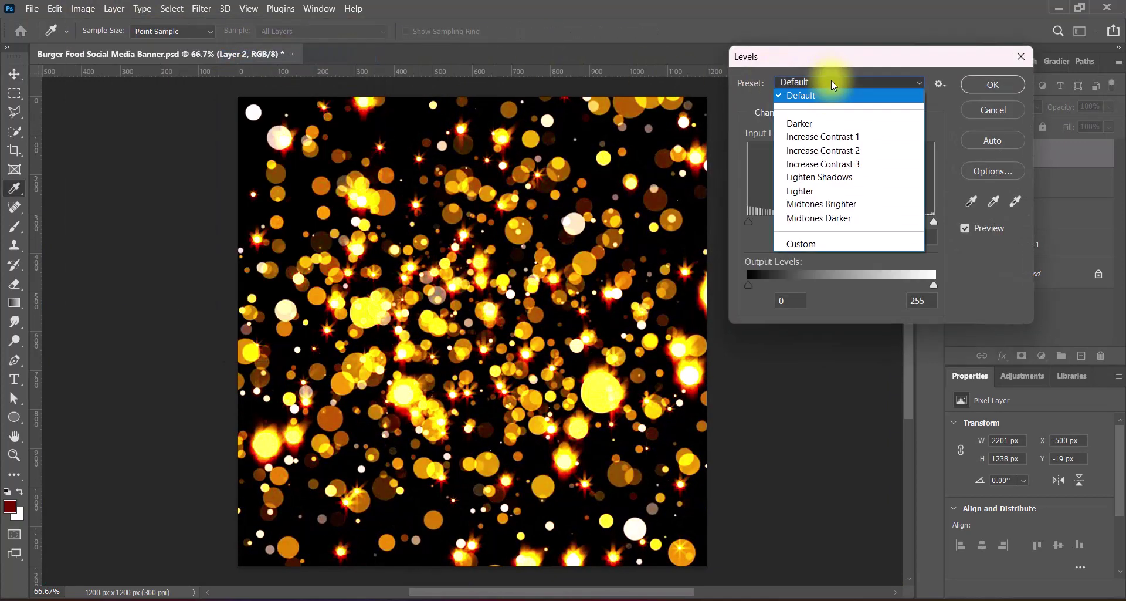
pyautogui.click(829, 223)
pyautogui.click(993, 84)
# Step: Apply another Levels adjustment to the gold bokeh layer using the Darker preset
pyautogui.click(83, 8)
pyautogui.moveTo(100, 39)
pyautogui.click(253, 52)
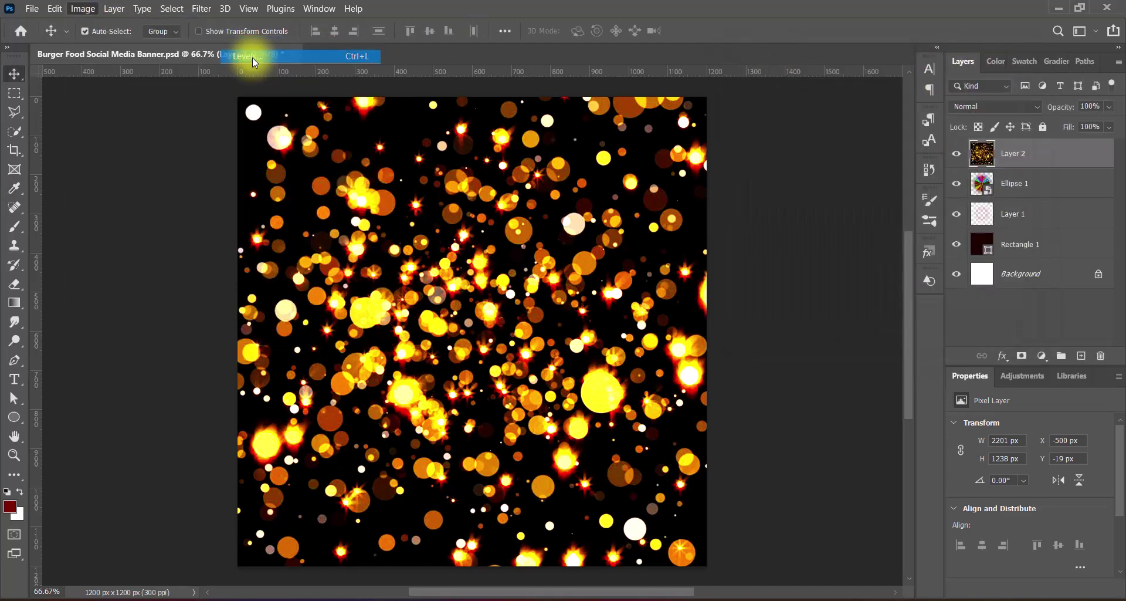
pyautogui.click(832, 82)
pyautogui.click(804, 122)
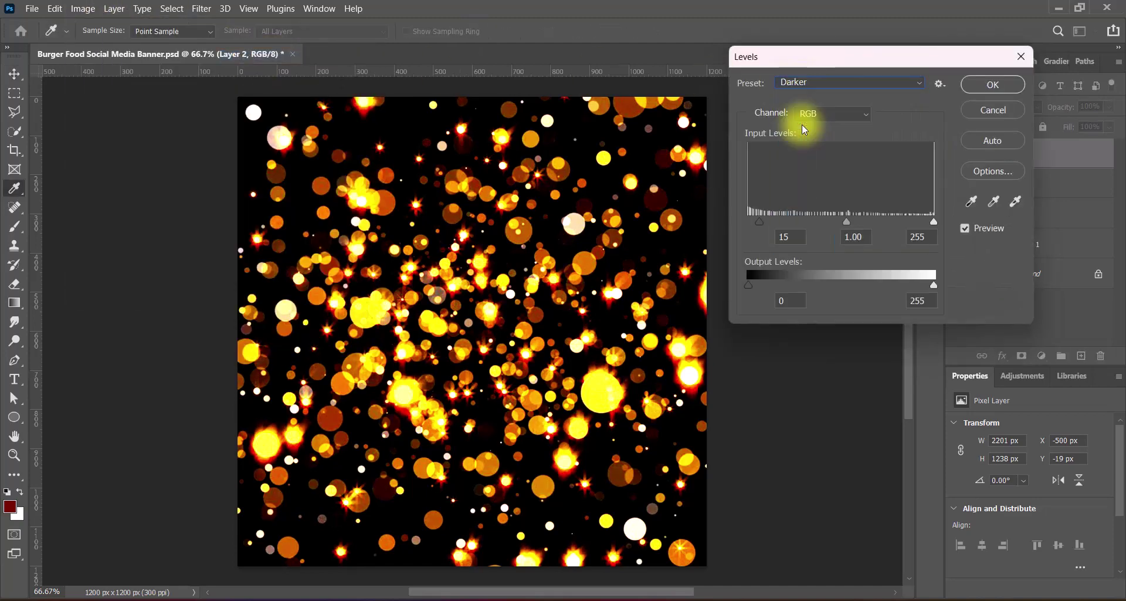
pyautogui.click(994, 84)
pyautogui.click(83, 9)
pyautogui.moveTo(100, 43)
pyautogui.click(241, 105)
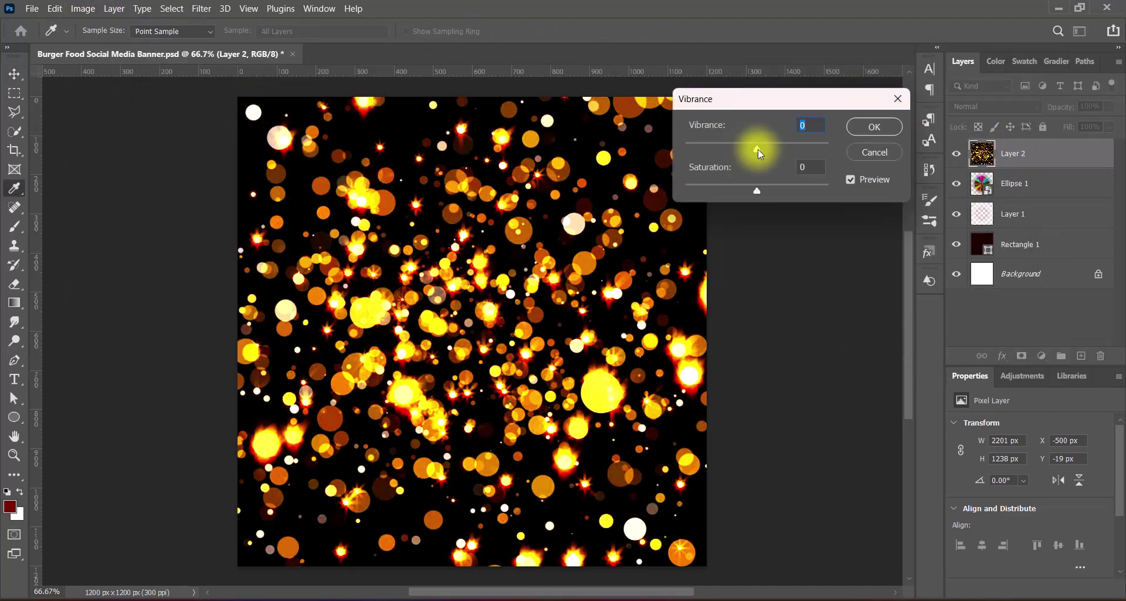
pyautogui.click(874, 152)
pyautogui.press('v')
# Step: Set the blend mode of the gold bokeh layer to Screen
pyautogui.click(996, 107)
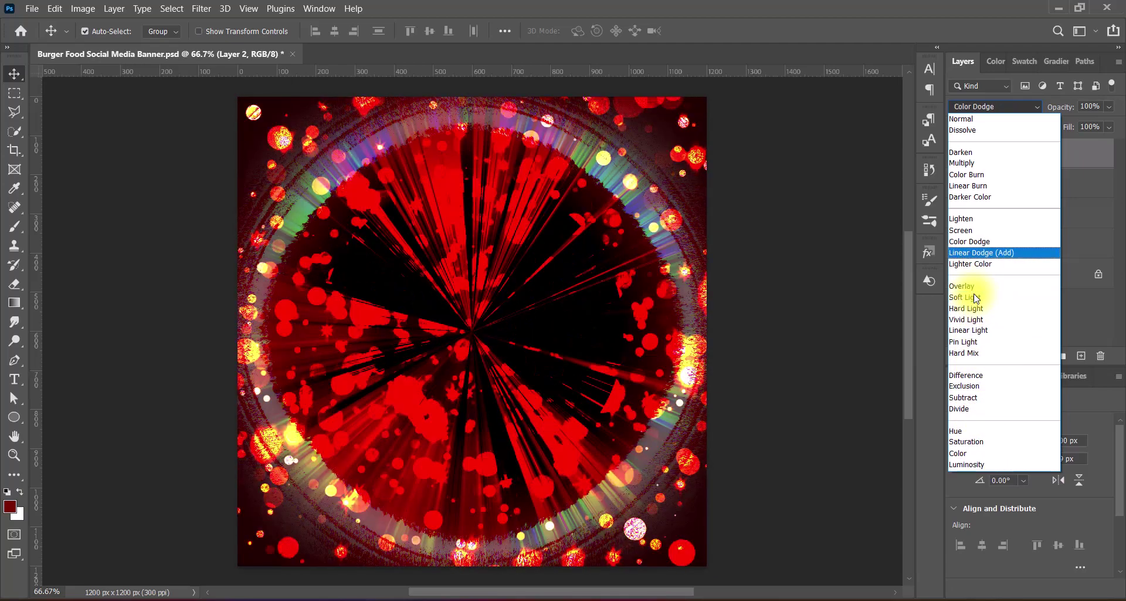
pyautogui.click(961, 230)
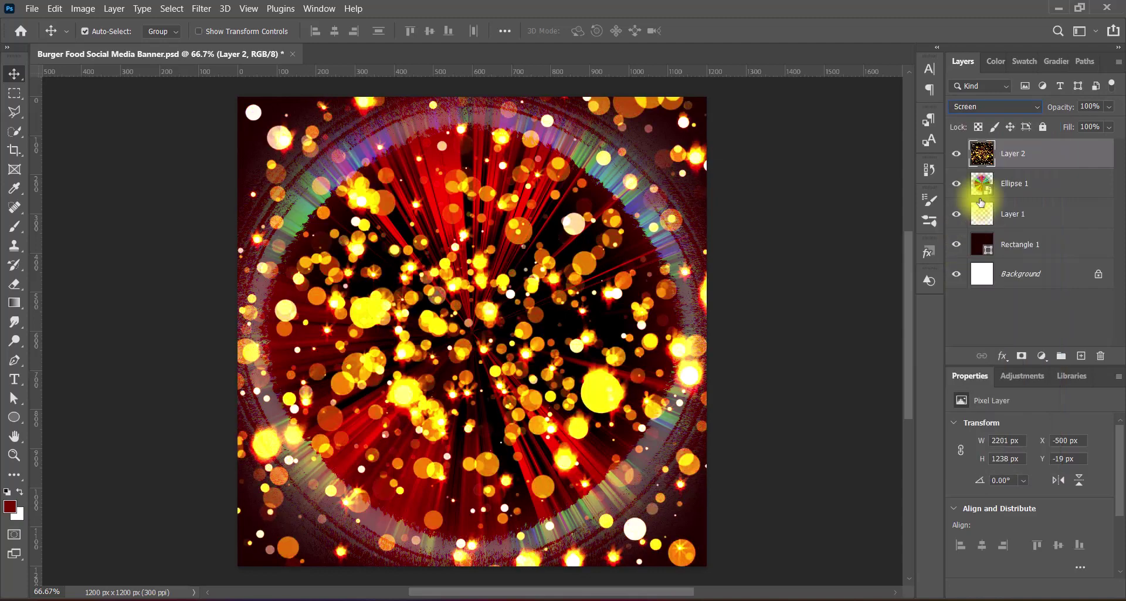
pyautogui.moveTo(1015, 212); pyautogui.dragTo(1014, 152)
# Step: Apply a Motion Blur with a 90° angle and 50-pixel distance to the bokeh layer, and move it below the Ellipse 1 layer
pyautogui.click(201, 8)
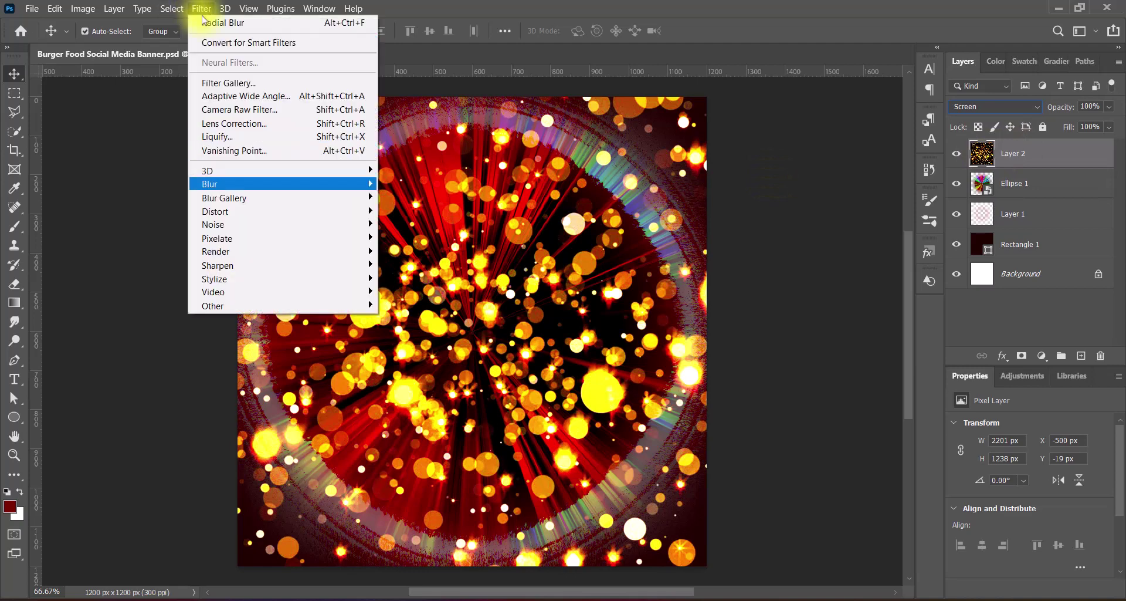
pyautogui.moveTo(234, 184)
pyautogui.click(438, 263)
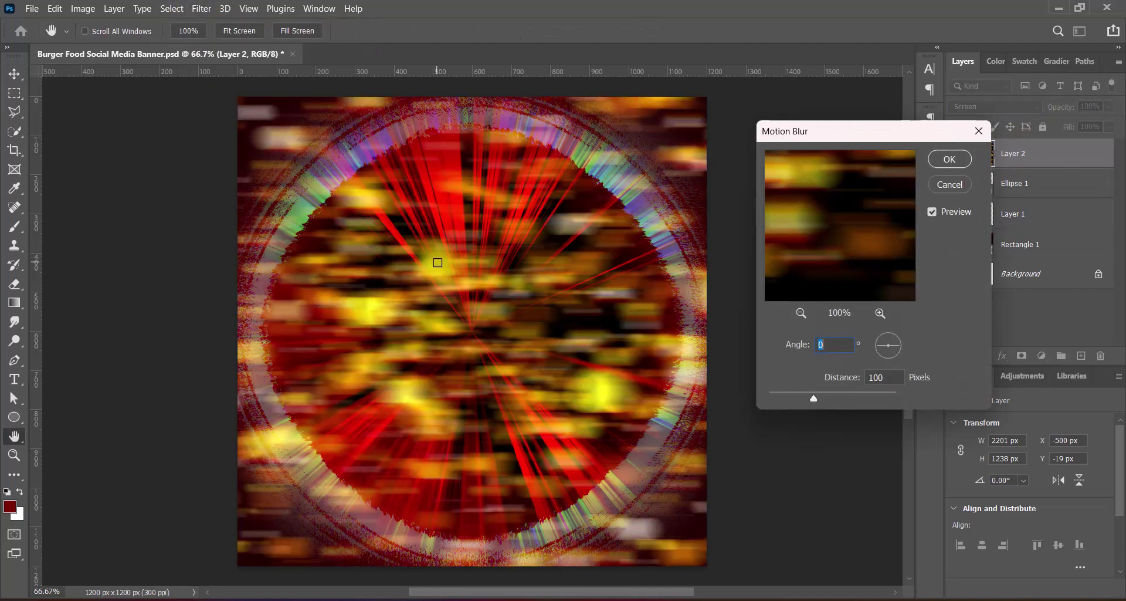
pyautogui.click(825, 349)
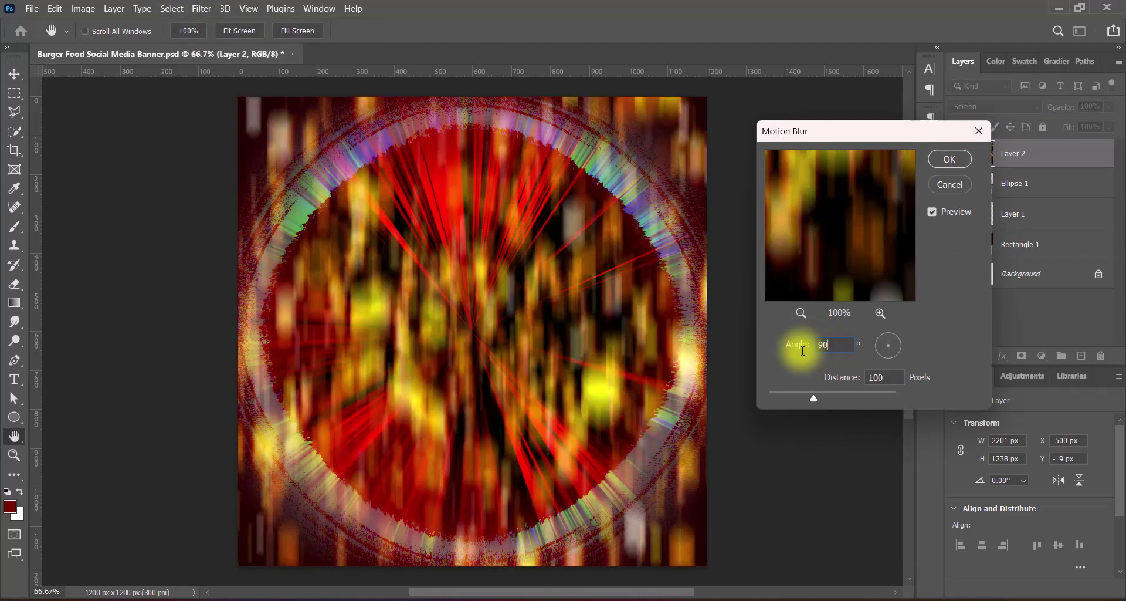
pyautogui.doubleClick(880, 377)
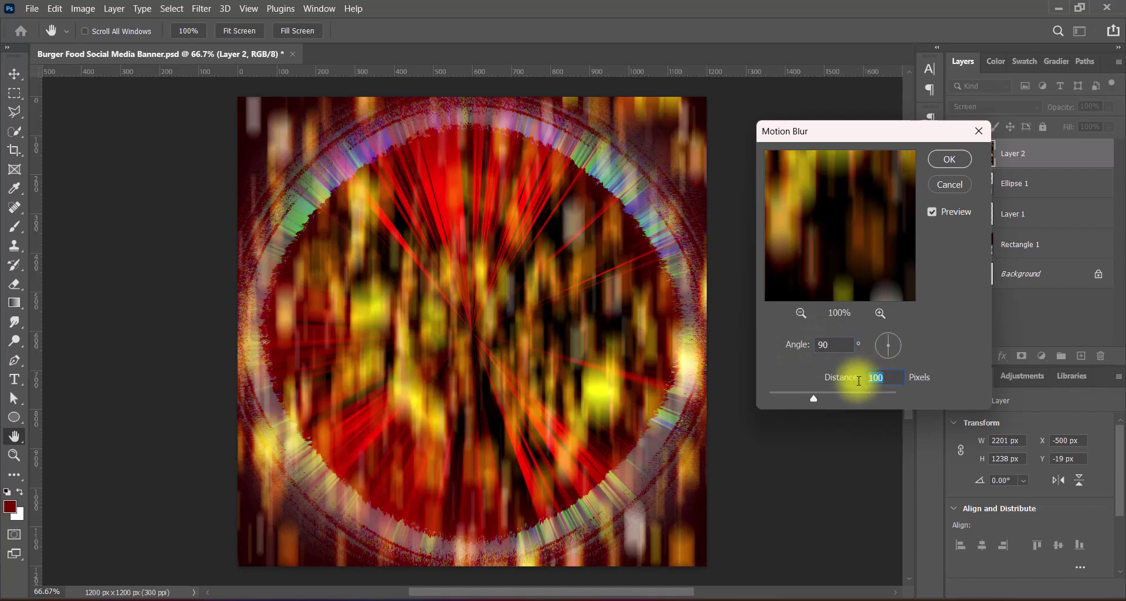
pyautogui.write('50')
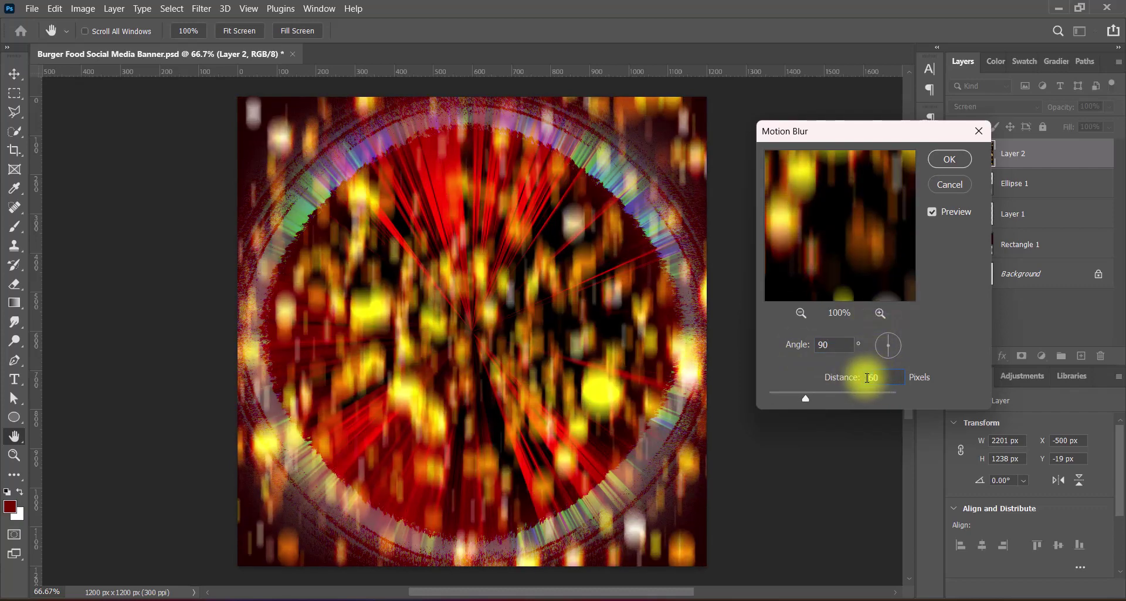
pyautogui.click(949, 159)
pyautogui.moveTo(1006, 155); pyautogui.dragTo(1019, 201)
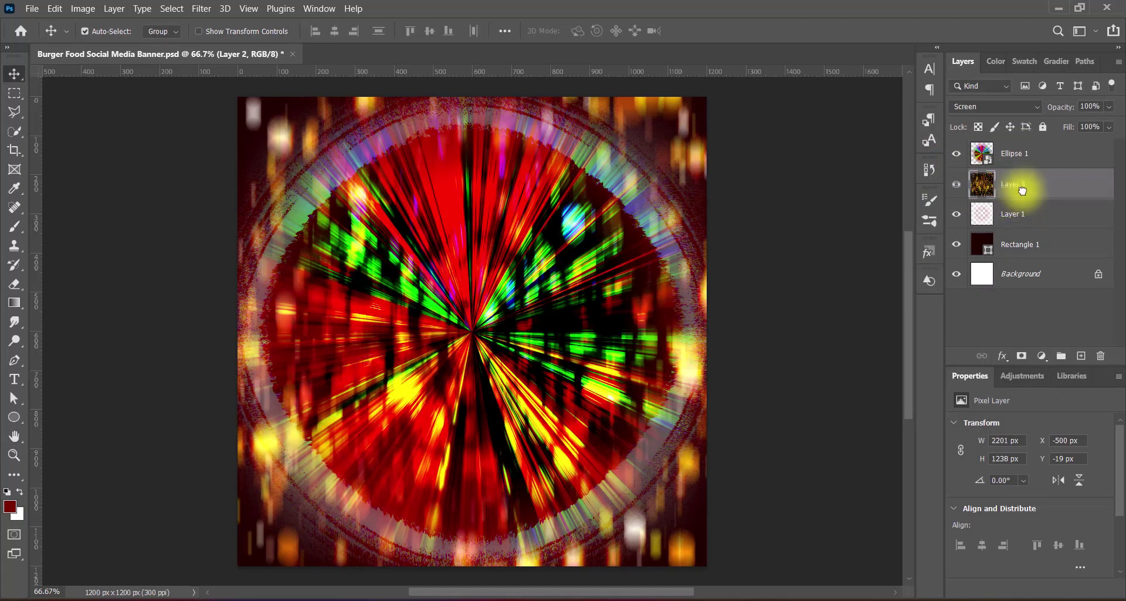
pyautogui.moveTo(1023, 189); pyautogui.dragTo(1021, 182)
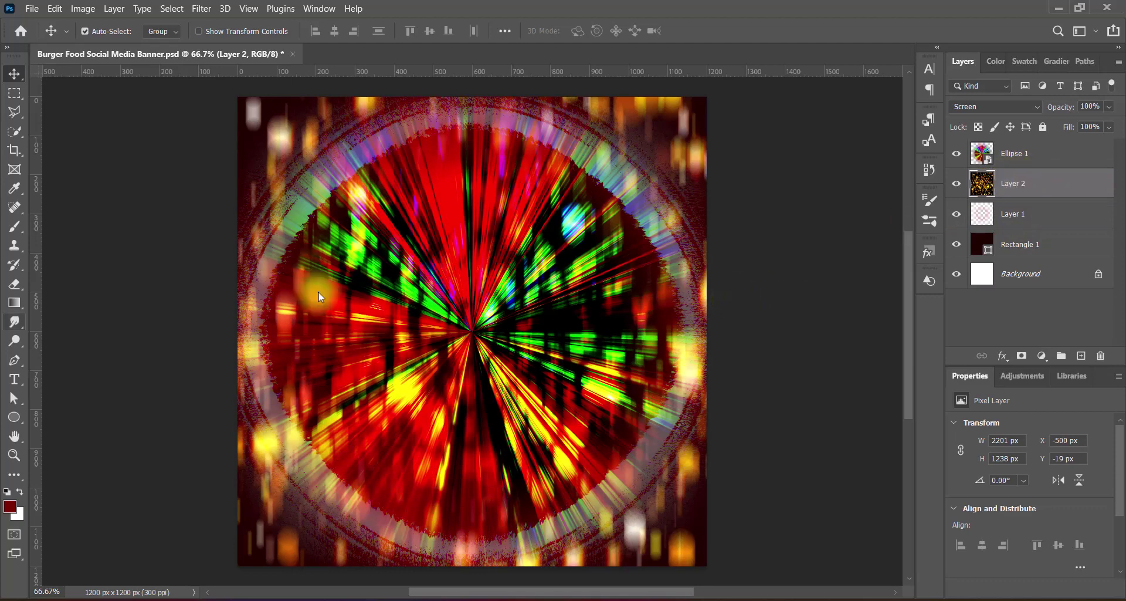
# Step: Erase the centre of the bokeh layer with a large soft eraser of about 1300 px, keeping the lights around the edges
pyautogui.click(14, 284)
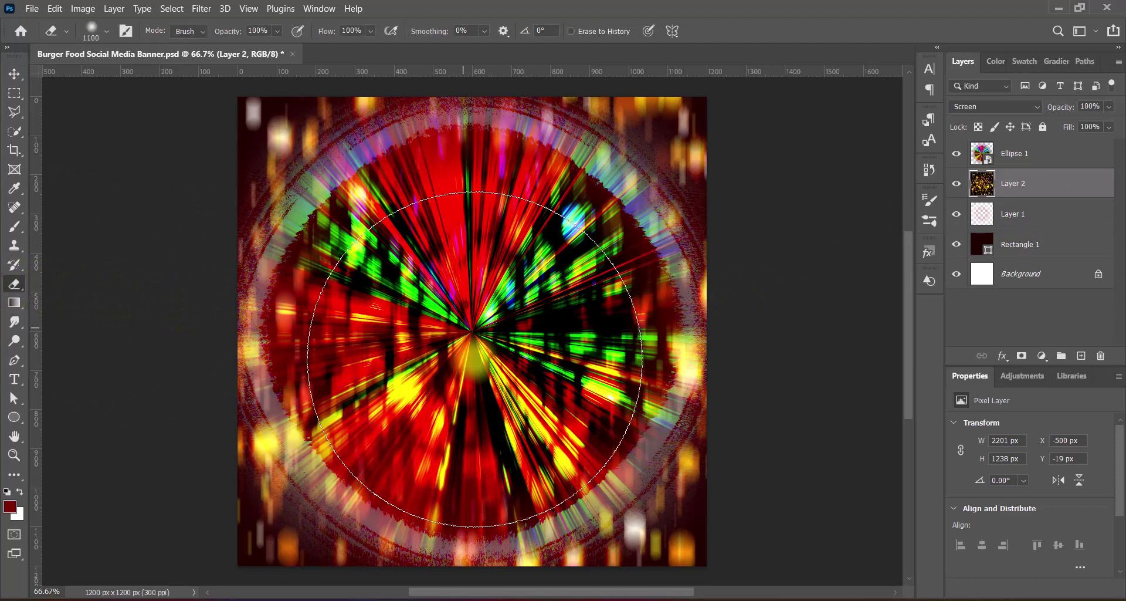
pyautogui.click(477, 331)
pyautogui.press(']')
pyautogui.press(']')
pyautogui.press(']')
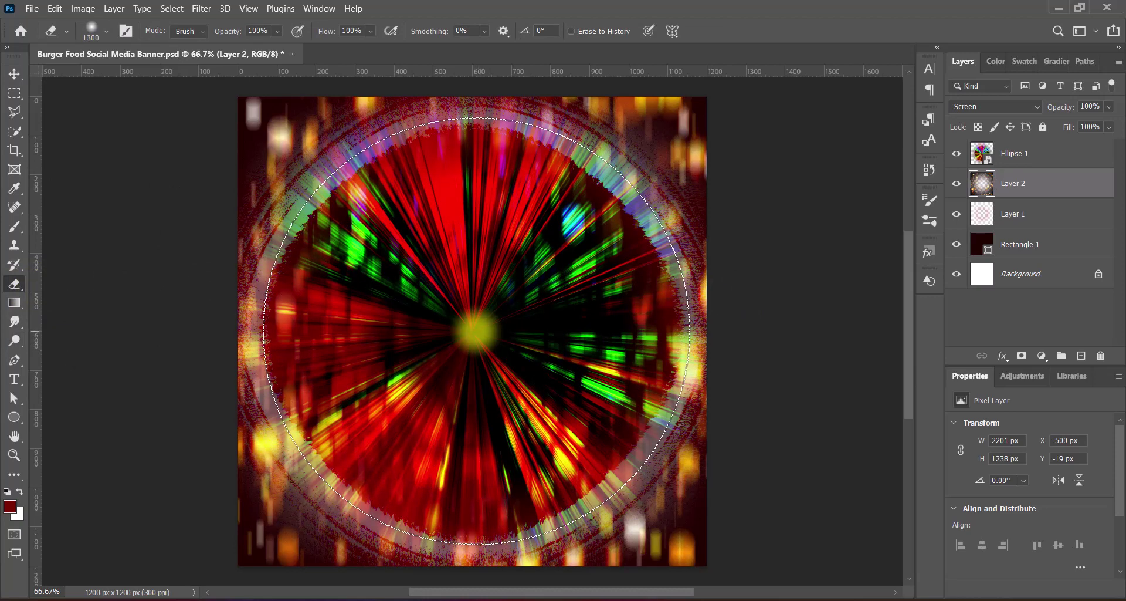
pyautogui.press('[')
pyautogui.click(470, 333)
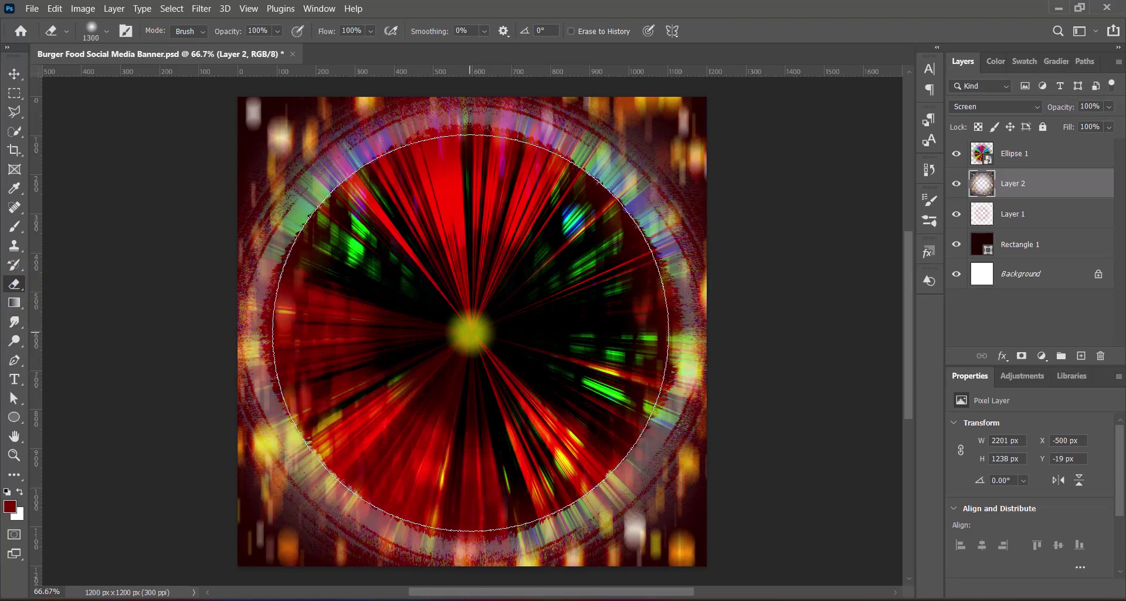
pyautogui.click(15, 74)
pyautogui.moveTo(1013, 183)
pyautogui.mouseDown()
pyautogui.moveTo(1008, 146)
pyautogui.moveTo(1011, 198)
pyautogui.mouseUp()
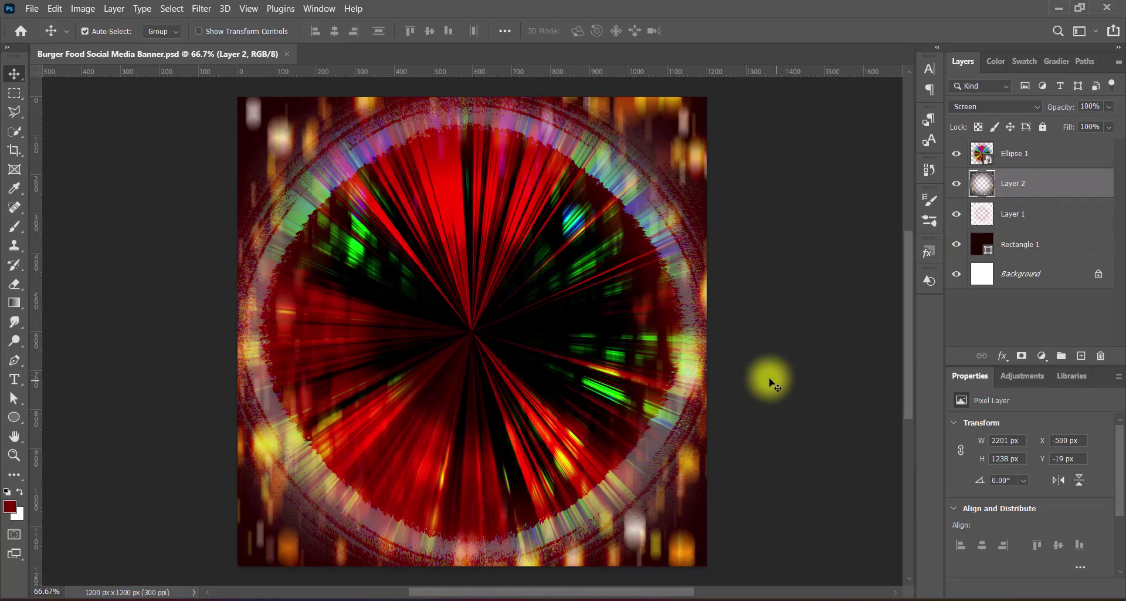
# Step: Place the fire and sparks image centred over the canvas and flip it both vertically and horizontally
pyautogui.moveTo(538, 396); pyautogui.dragTo(539, 377)
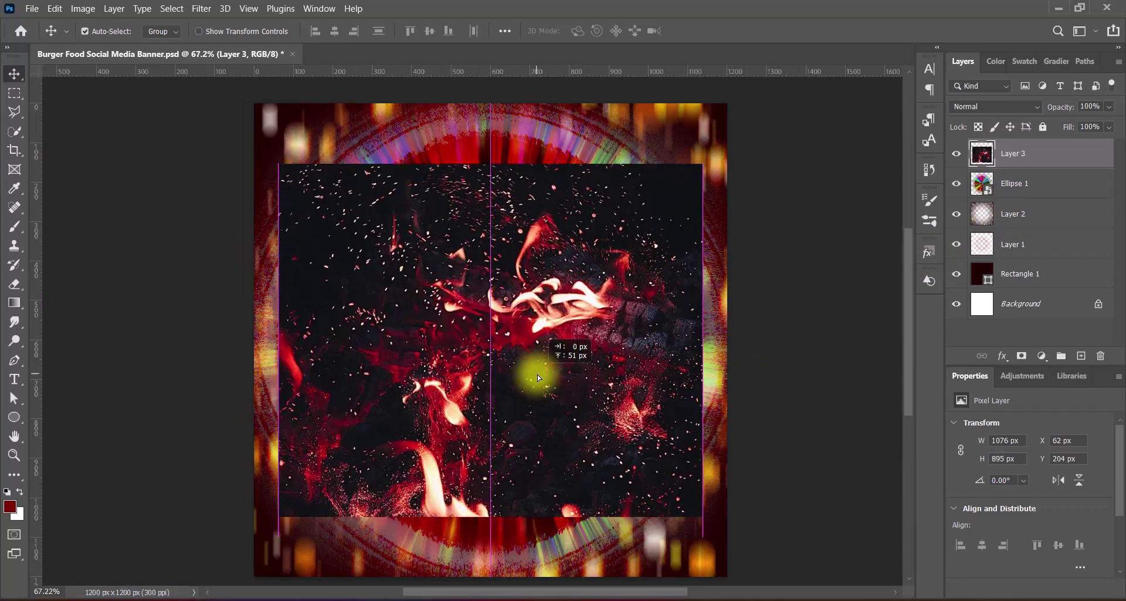
pyautogui.hotkey('ctrl', 't')
pyautogui.rightClick(539, 375)
pyautogui.click(555, 357)
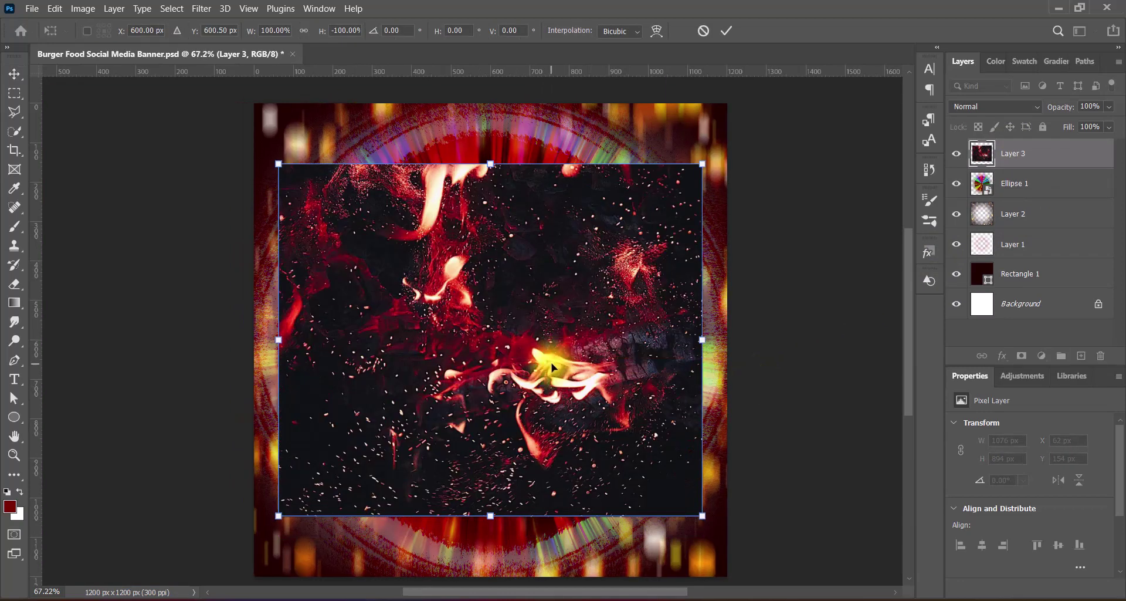
pyautogui.rightClick(555, 367)
pyautogui.click(597, 347)
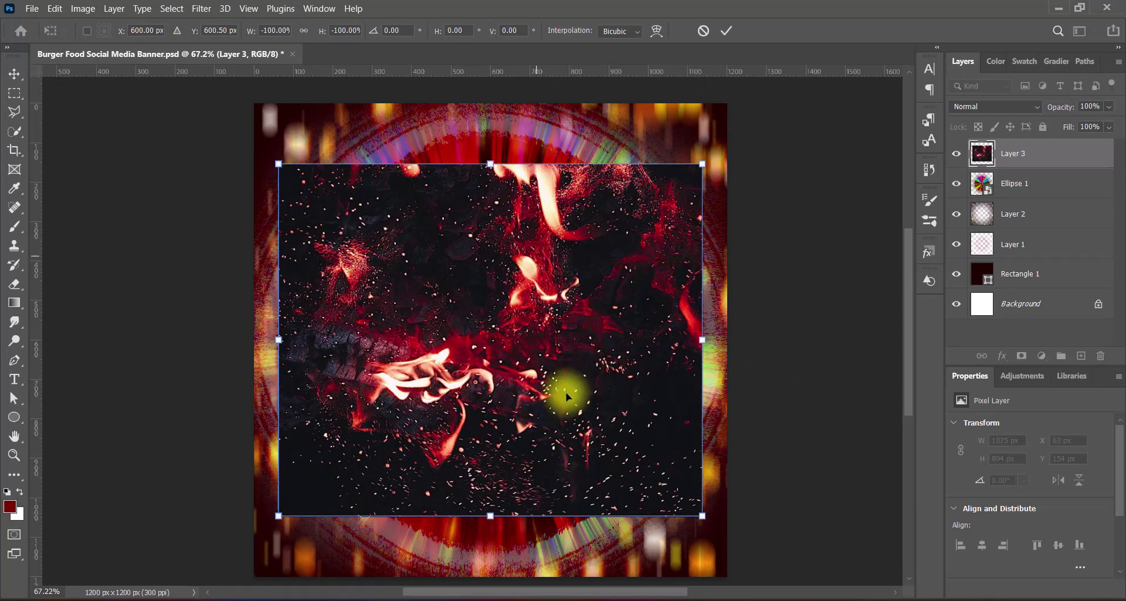
# Step: Enlarge the fire image to about 1350 x 1123 px and position it over the lower part of the canvas
pyautogui.moveTo(492, 516); pyautogui.dragTo(540, 410)
pyautogui.scroll(-1, 579, 504)
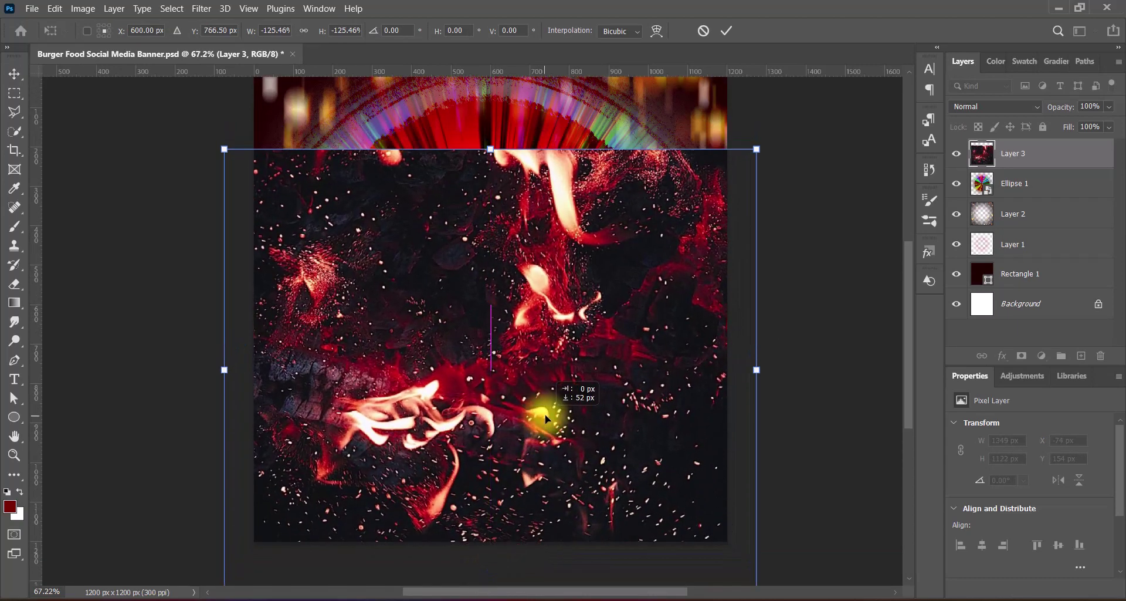
pyautogui.press('Return')
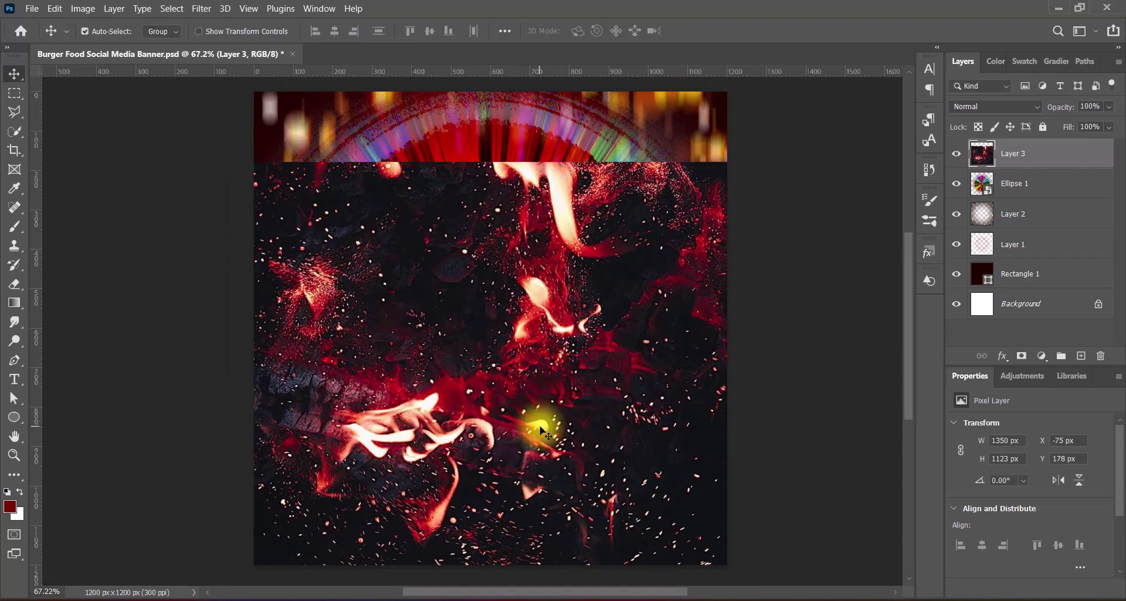
# Step: Raise the vibrance of the fire layer with a Vibrance adjustment
pyautogui.click(82, 9)
pyautogui.click(258, 101)
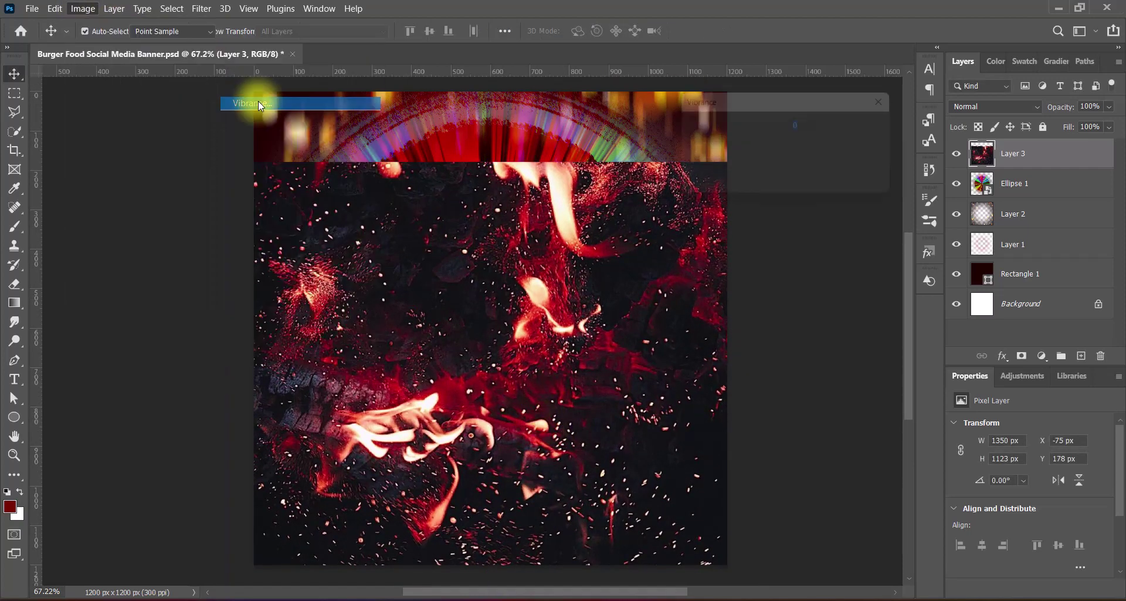
pyautogui.moveTo(757, 149); pyautogui.dragTo(829, 149)
pyautogui.click(876, 130)
# Step: Apply a preset Levels adjustment to the fire layer
pyautogui.click(83, 8)
pyautogui.moveTo(100, 43)
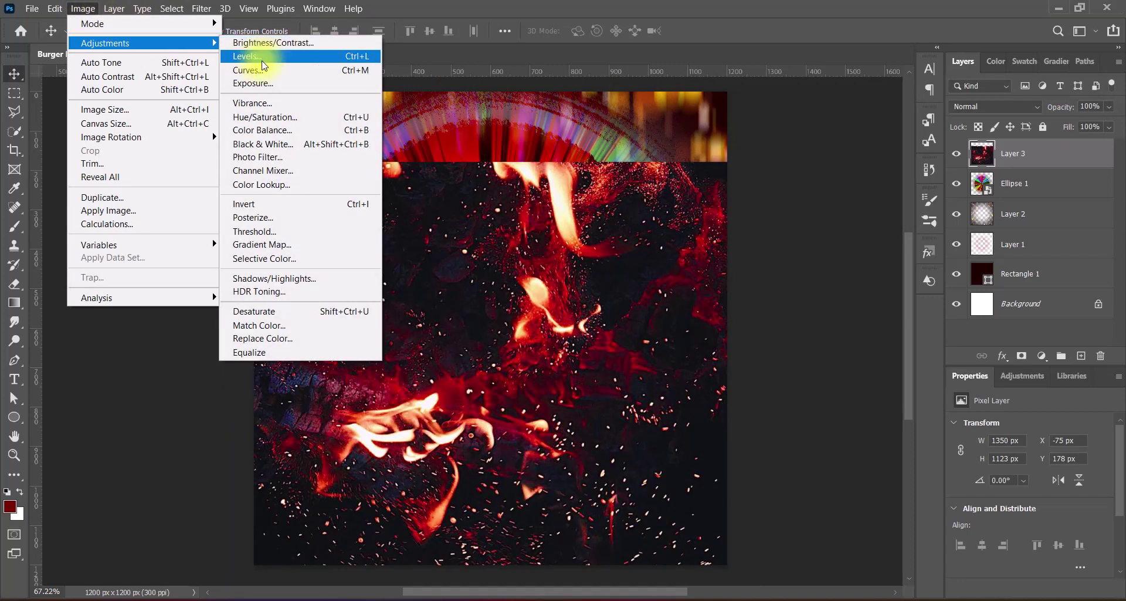
pyautogui.click(258, 55)
pyautogui.click(848, 82)
pyautogui.click(815, 196)
pyautogui.click(992, 84)
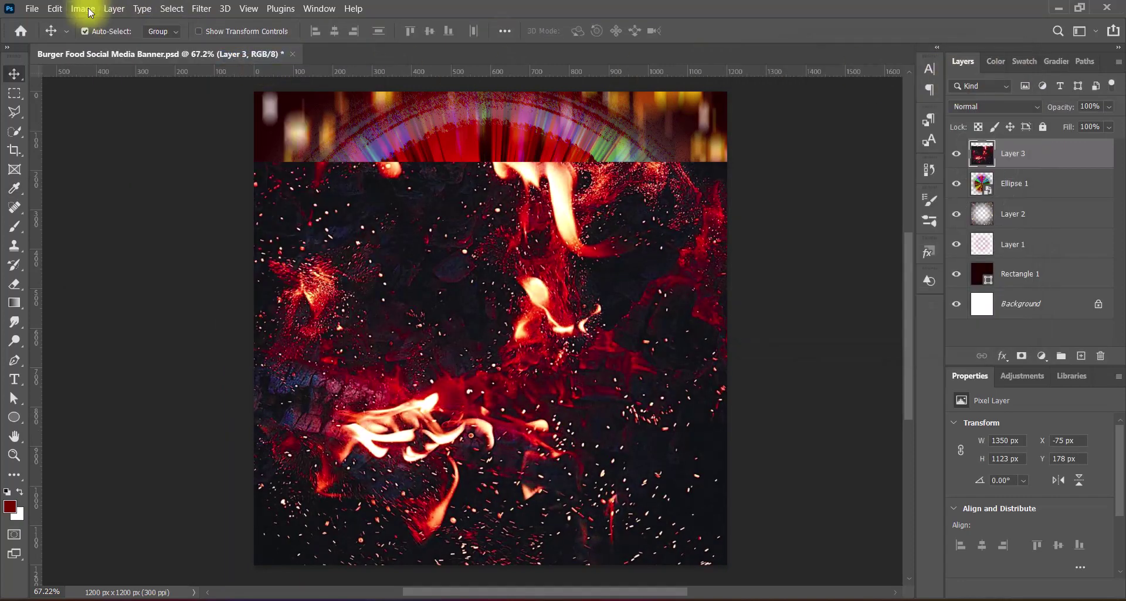
# Step: Apply a Hue/Saturation adjustment to the fire layer using the Strong Saturation preset
pyautogui.click(83, 9)
pyautogui.click(258, 114)
pyautogui.click(763, 97)
pyautogui.click(754, 222)
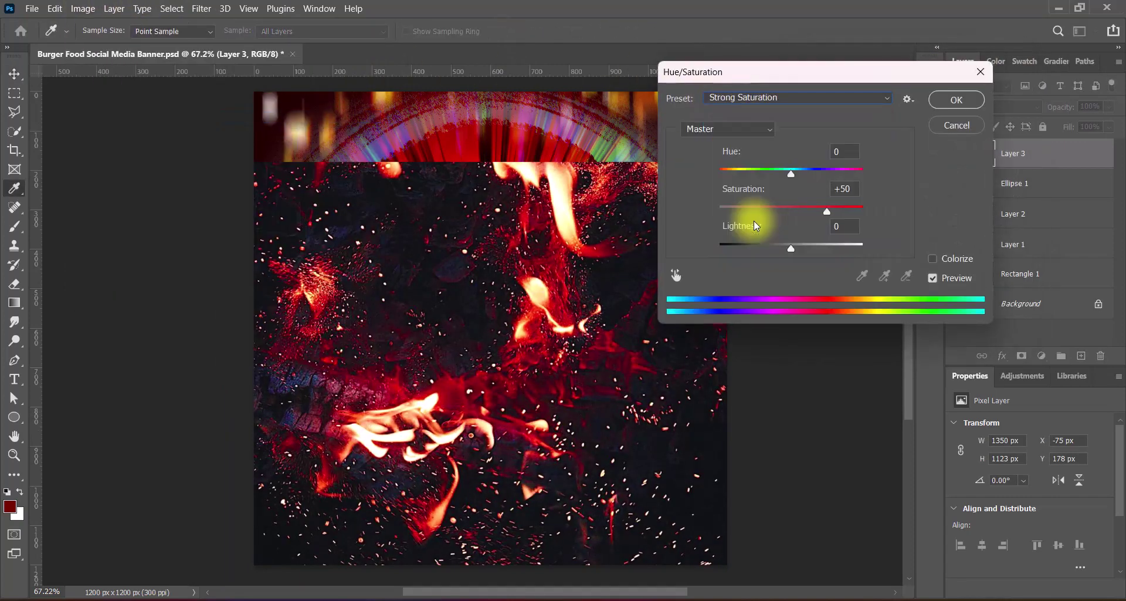
pyautogui.click(955, 100)
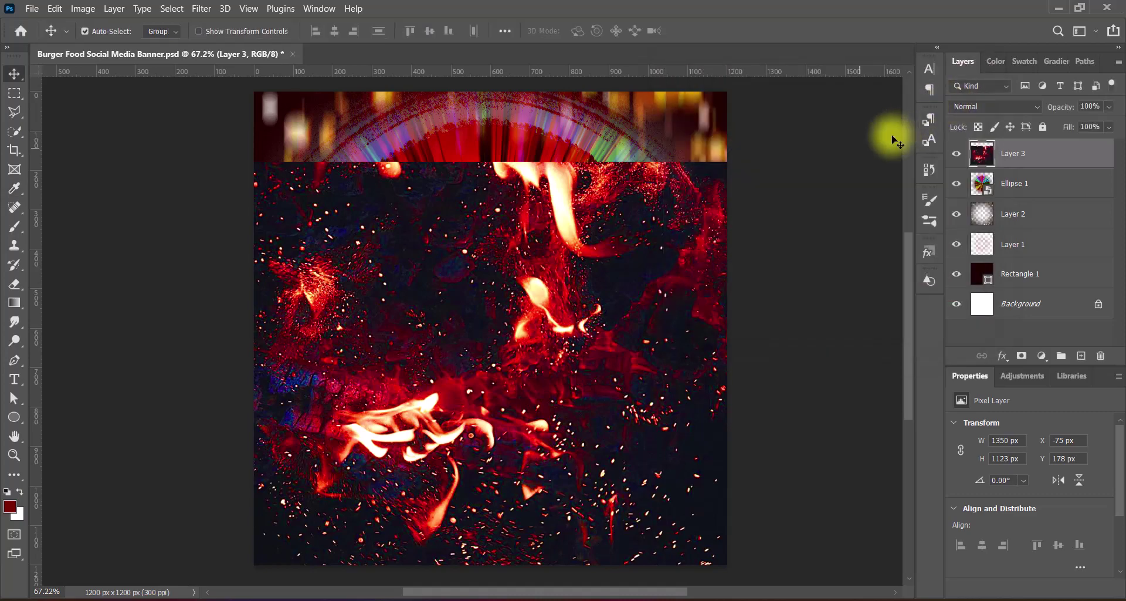
# Step: Set the blend mode of the fire layer to Lighten
pyautogui.click(995, 106)
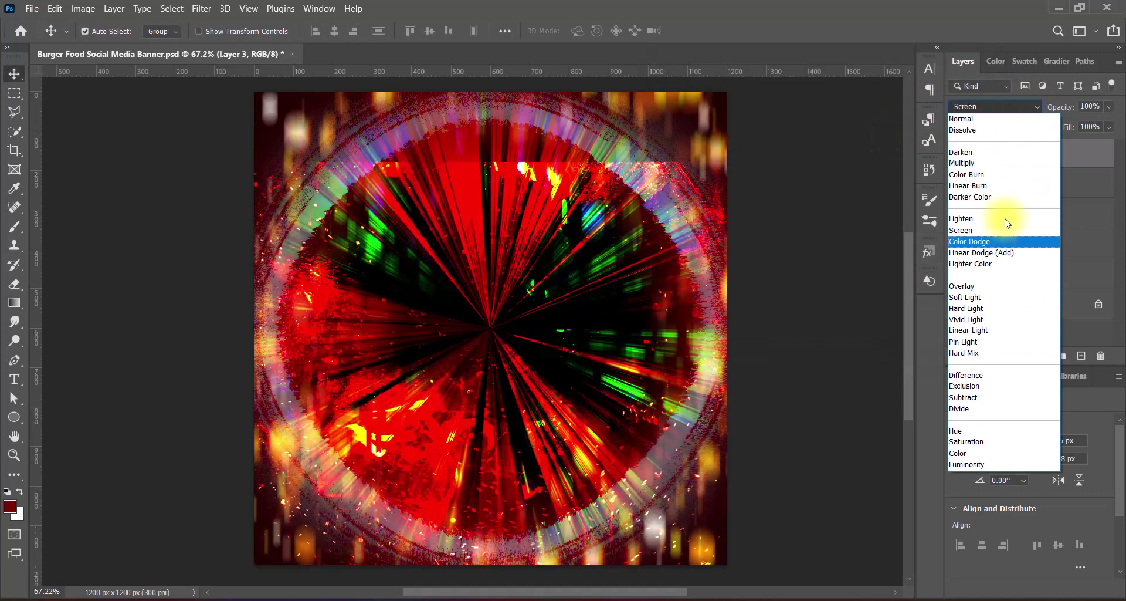
pyautogui.press('Down')
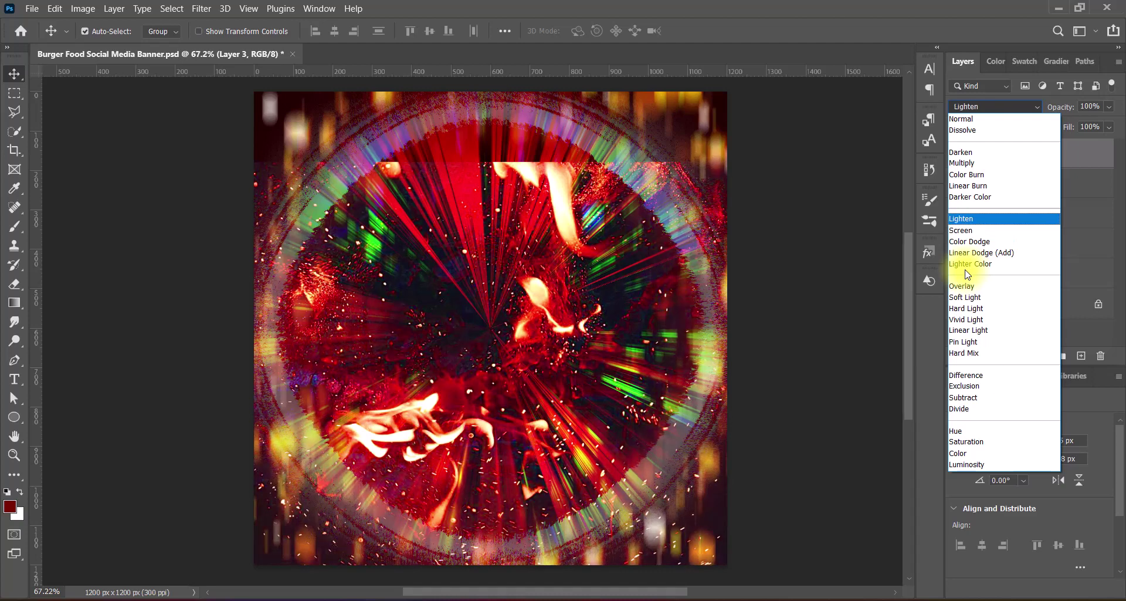
pyautogui.click(795, 268)
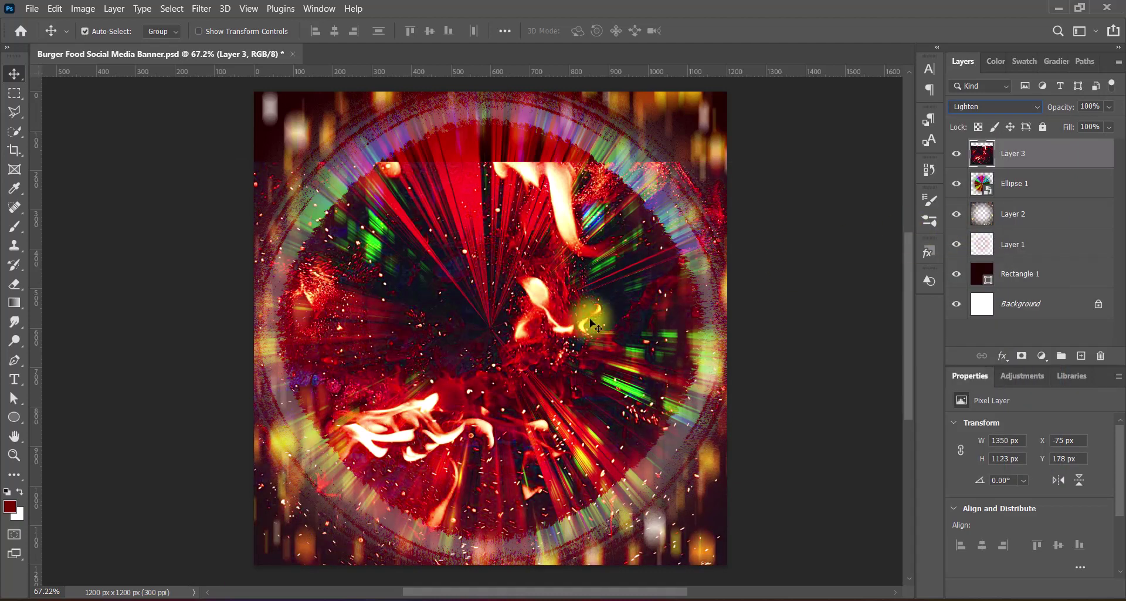
pyautogui.click(794, 306)
pyautogui.moveTo(1020, 155)
pyautogui.mouseDown()
pyautogui.moveTo(1018, 196)
pyautogui.moveTo(1022, 146)
pyautogui.mouseUp()
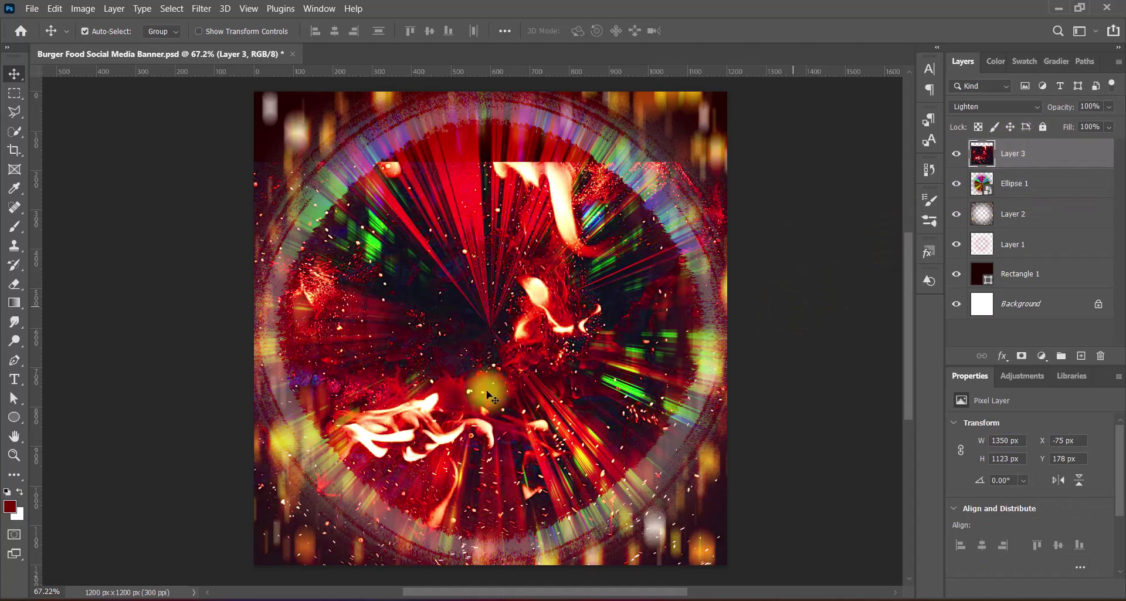
# Step: Scale the fire layer up to about 1564 x 1301 px and position it to cover the whole canvas
pyautogui.hotkey('ctrl', 't')
pyautogui.moveTo(490, 154); pyautogui.dragTo(490, 96)
pyautogui.moveTo(549, 332)
pyautogui.mouseDown()
pyautogui.moveTo(551, 320)
pyautogui.moveTo(548, 352)
pyautogui.mouseUp()
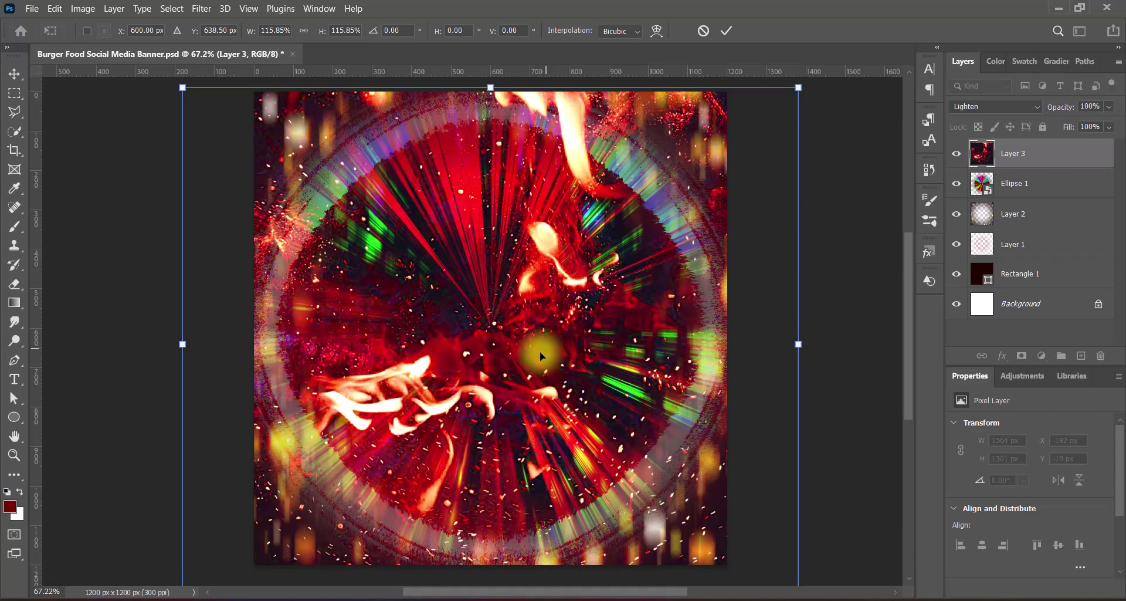
pyautogui.press('Return')
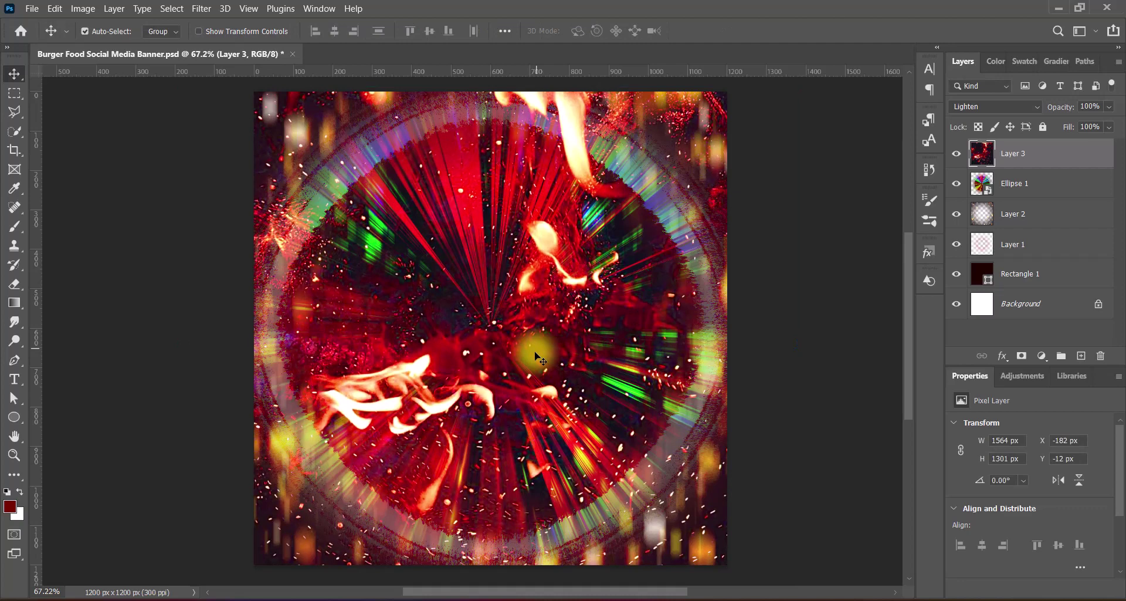
# Step: Compare the composition with Layer 2, Layer 1 and Ellipse 1 each hidden and shown again
pyautogui.click(958, 215)
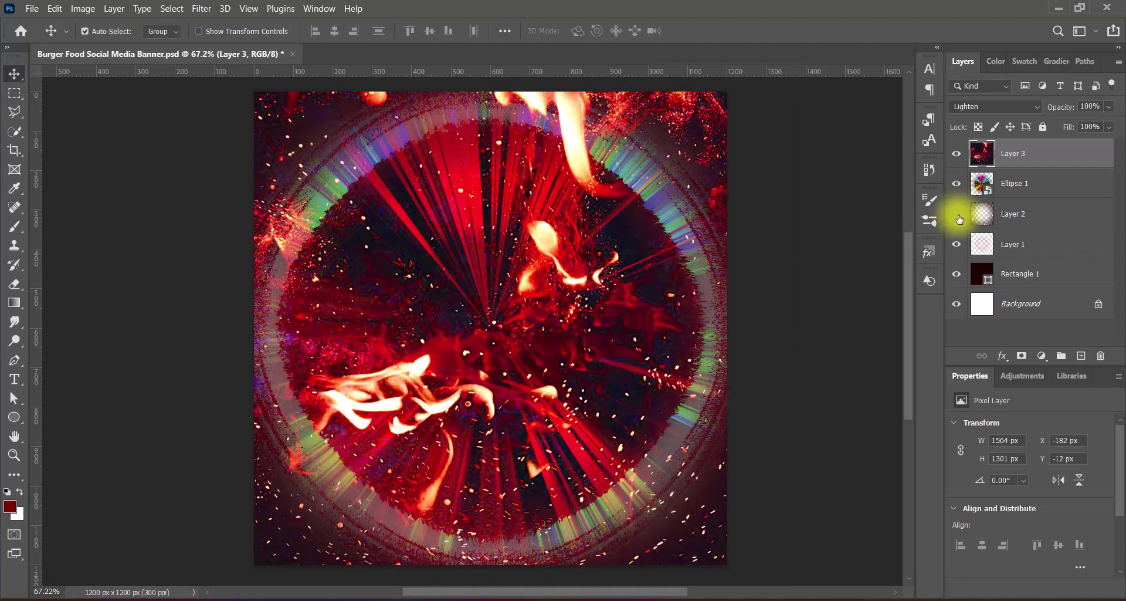
pyautogui.click(957, 216)
pyautogui.click(957, 245)
pyautogui.click(958, 245)
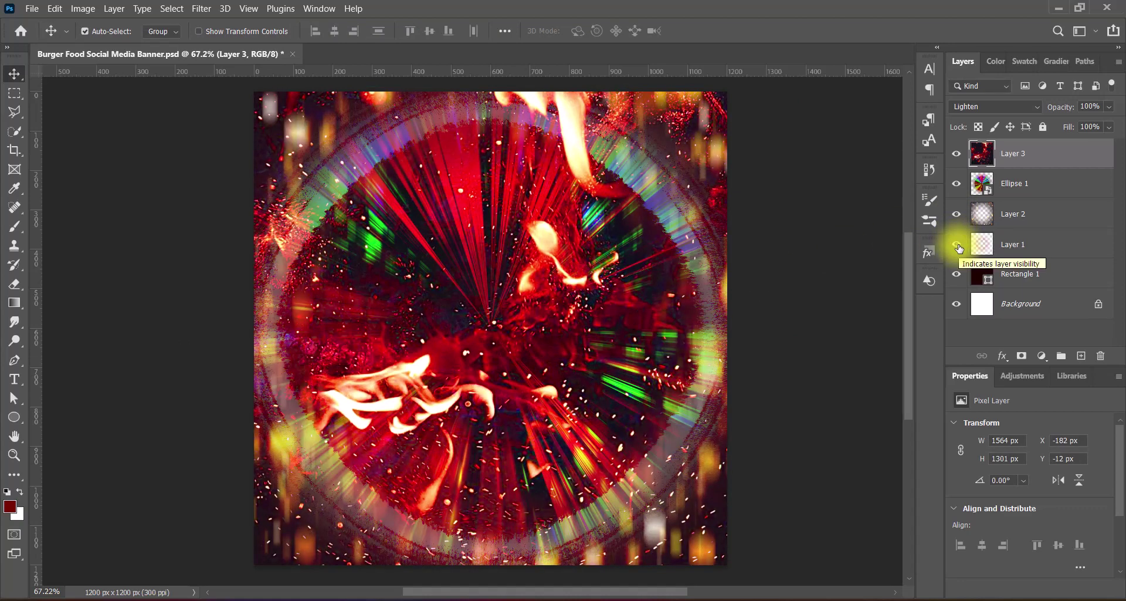
pyautogui.click(957, 184)
pyautogui.click(957, 184)
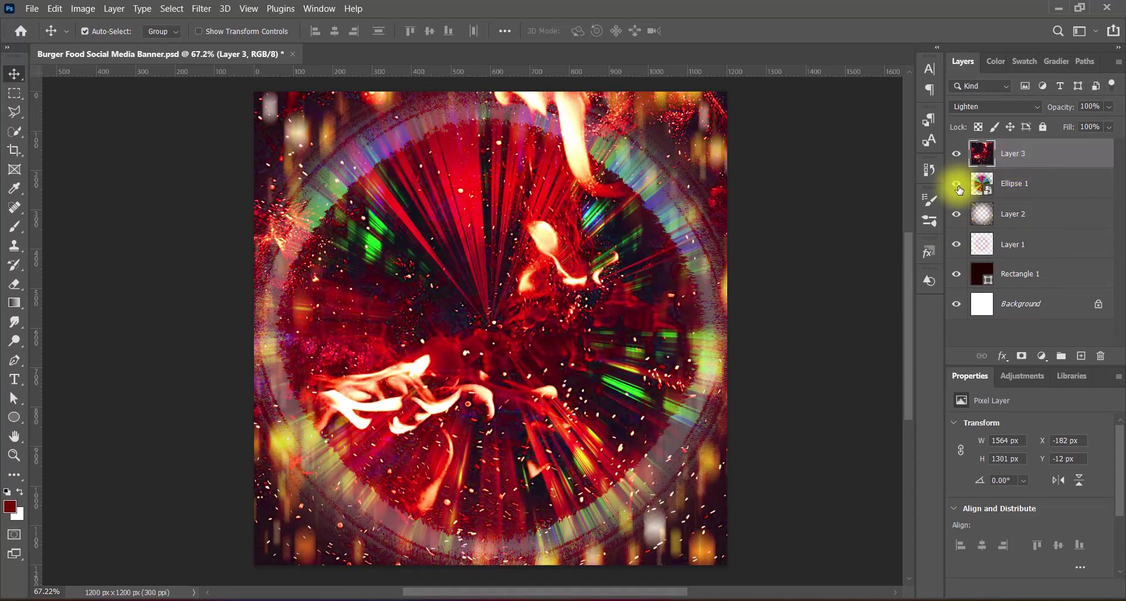
# Step: Brighten the midtones of the fire layer with a Curves adjustment, raising input 127 to output 143
pyautogui.click(92, 14)
pyautogui.moveTo(101, 43)
pyautogui.click(242, 68)
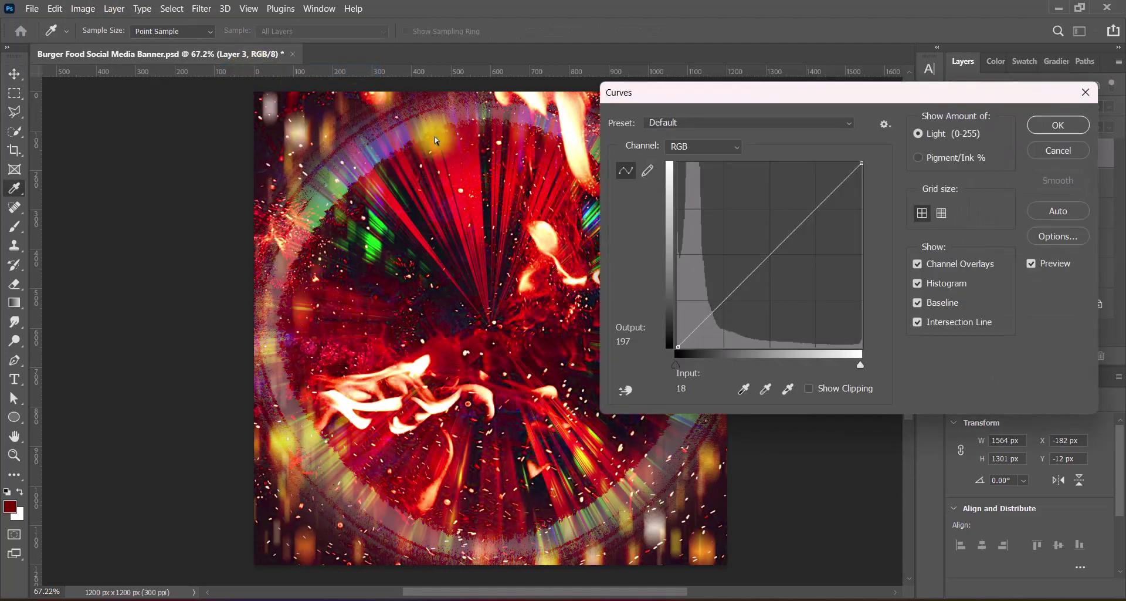
pyautogui.moveTo(772, 251)
pyautogui.mouseDown()
pyautogui.moveTo(772, 227)
pyautogui.moveTo(774, 247)
pyautogui.mouseUp()
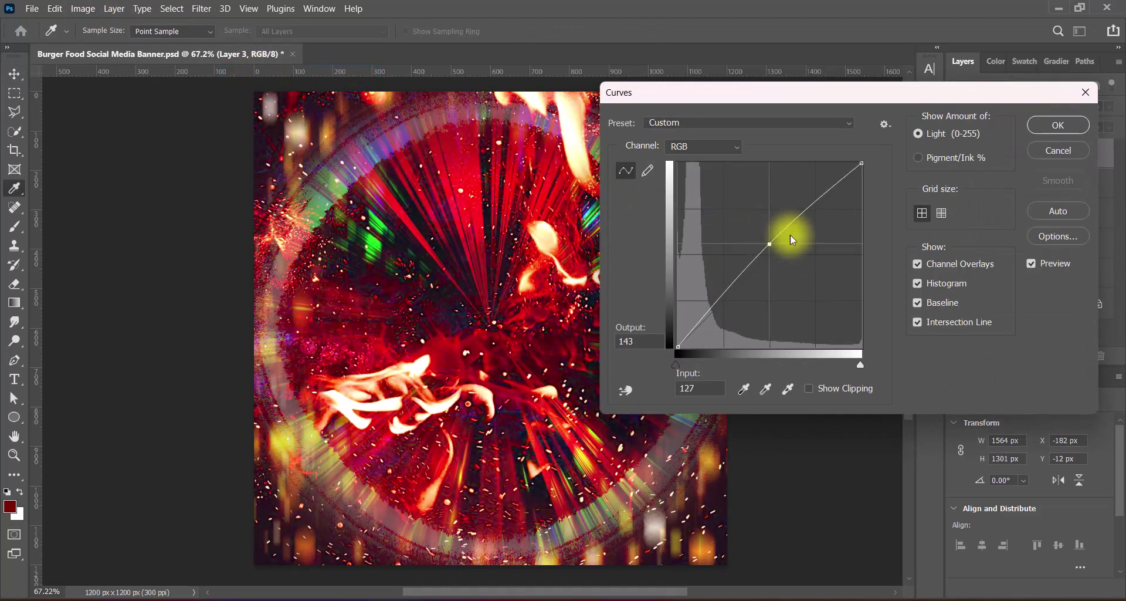
pyautogui.click(1058, 125)
# Step: Apply a Gaussian Blur with a 7.0 px radius to the Ellipse 1 rays layer
pyautogui.click(1034, 188)
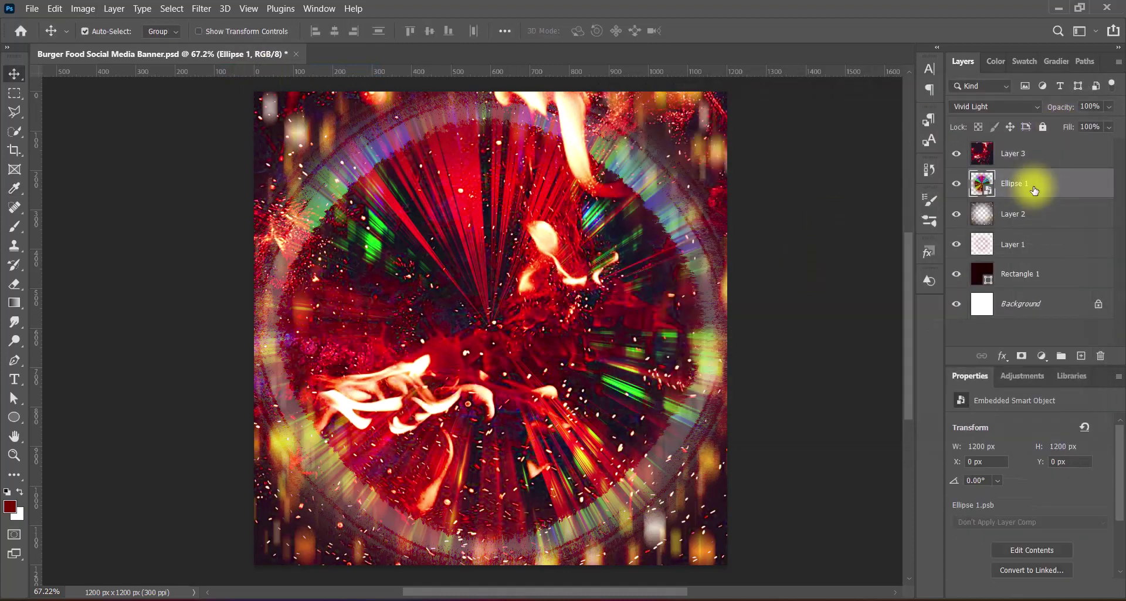
pyautogui.click(201, 8)
pyautogui.moveTo(352, 181)
pyautogui.click(417, 240)
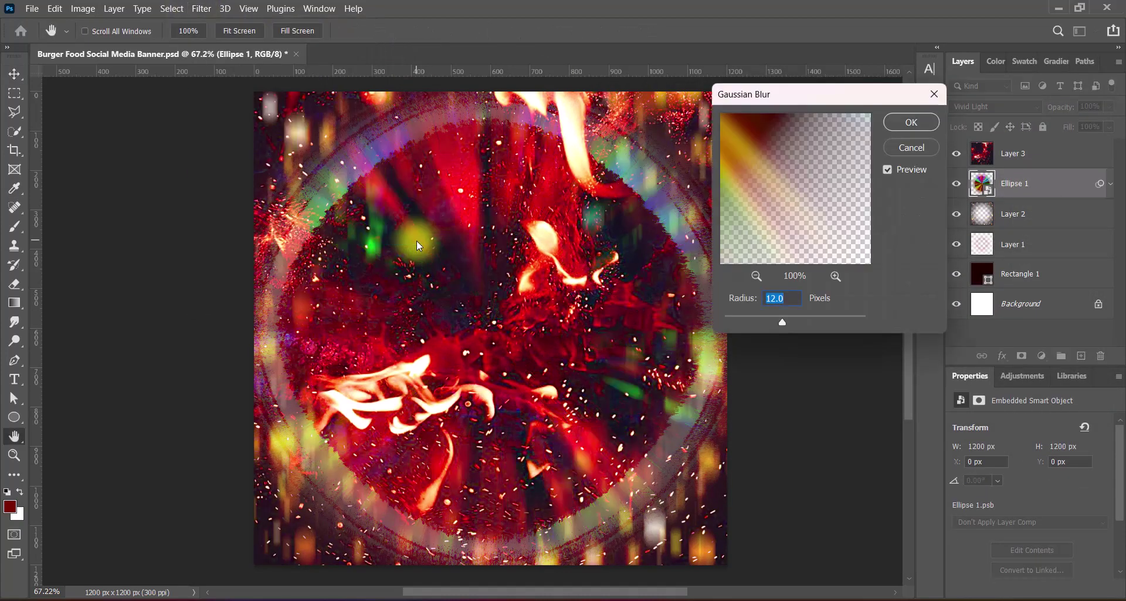
pyautogui.click(912, 122)
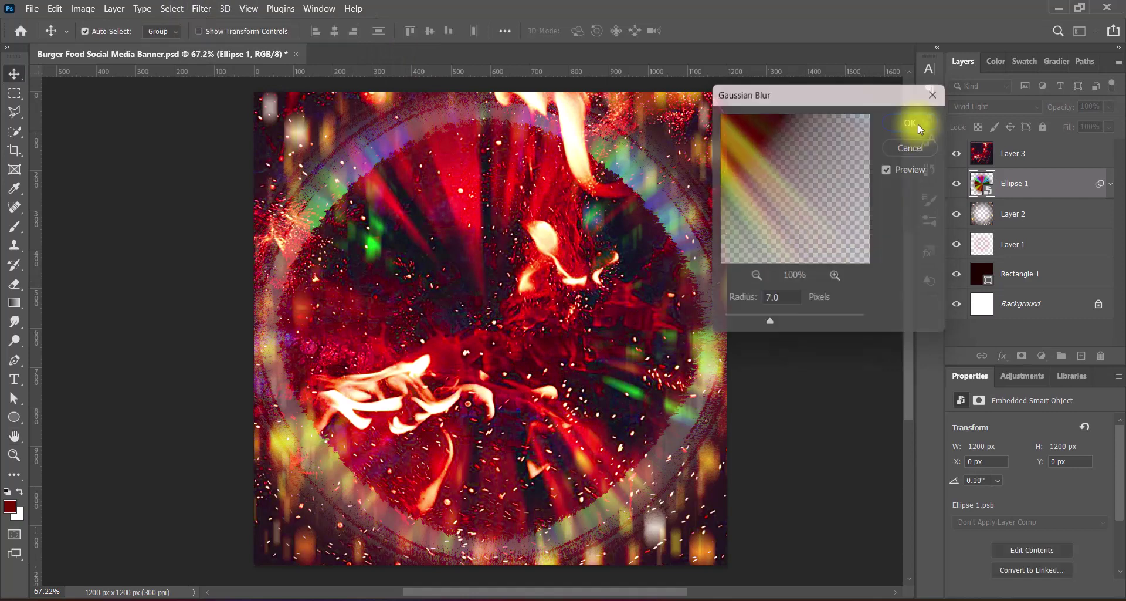
pyautogui.press('v')
# Step: Duplicate the Layer 3 fire layer and flip the original beneath the copy both vertically and horizontally
pyautogui.click(1031, 156)
pyautogui.moveTo(1031, 156); pyautogui.dragTo(1082, 355)
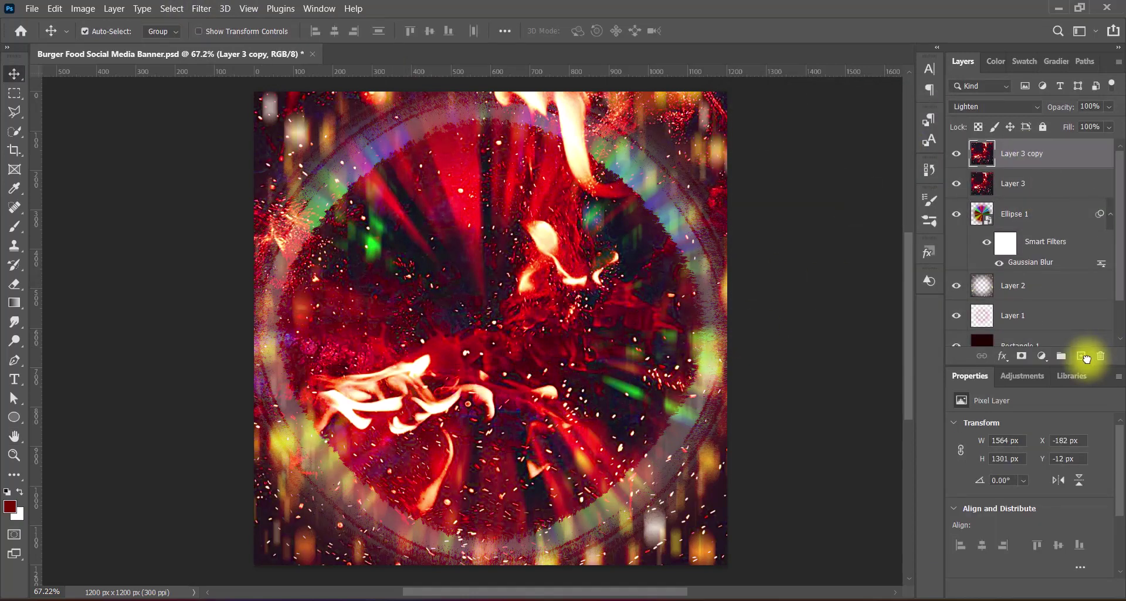
pyautogui.hotkey('ctrl', 't')
pyautogui.rightClick(540, 333)
pyautogui.click(545, 325)
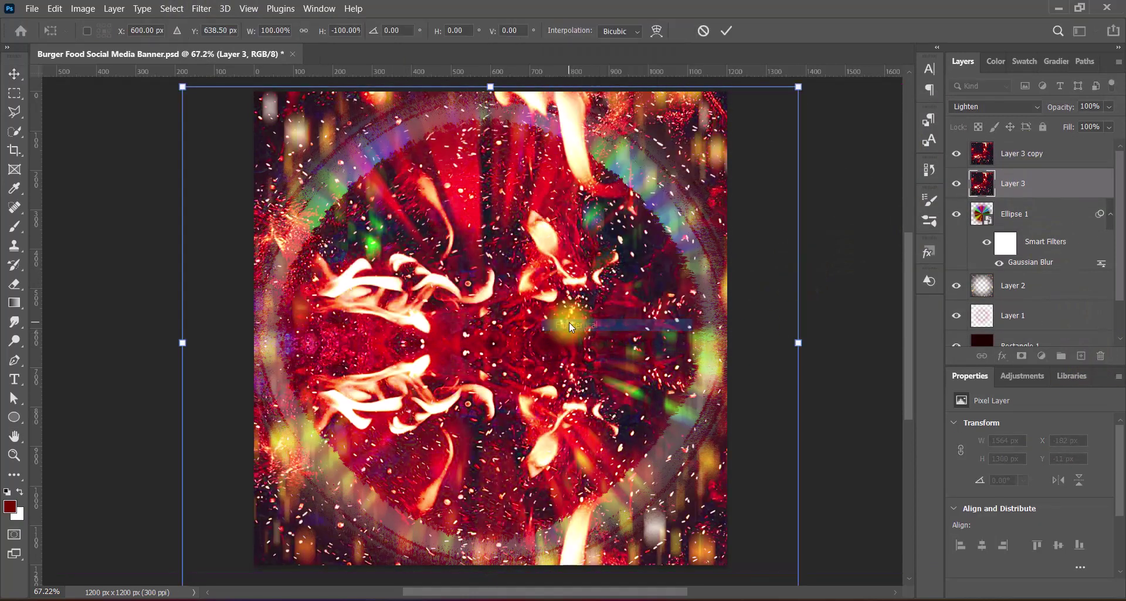
pyautogui.rightClick(516, 323)
pyautogui.click(539, 303)
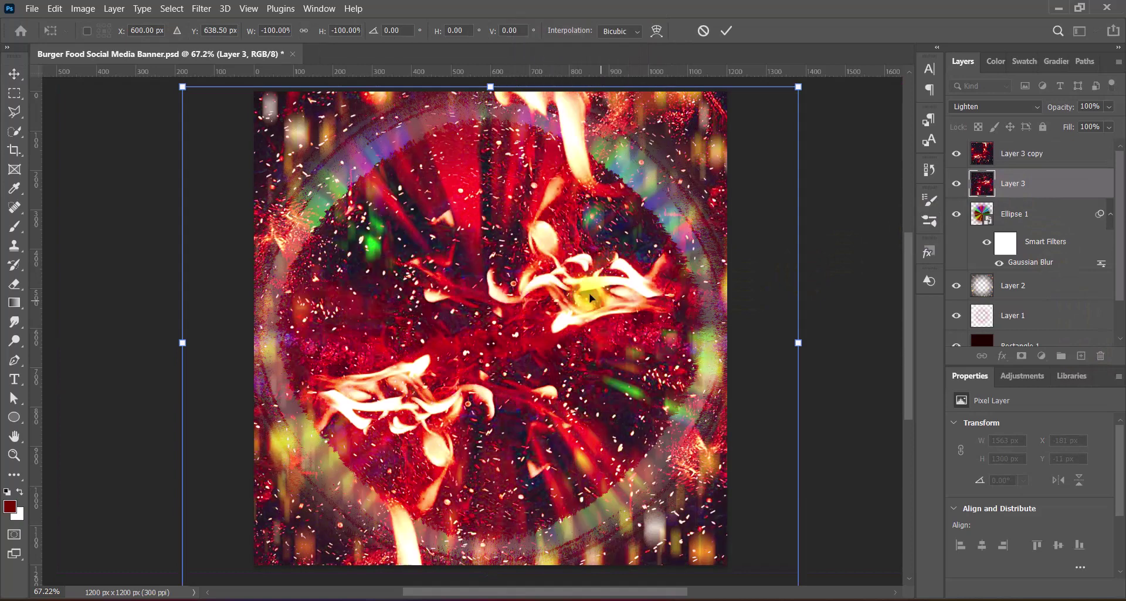
# Step: Scale the flipped Layer 3 fire to about 164%, rotate it to about 132° and position its flames diagonally across the canvas
pyautogui.scroll(-5, 610, 295)
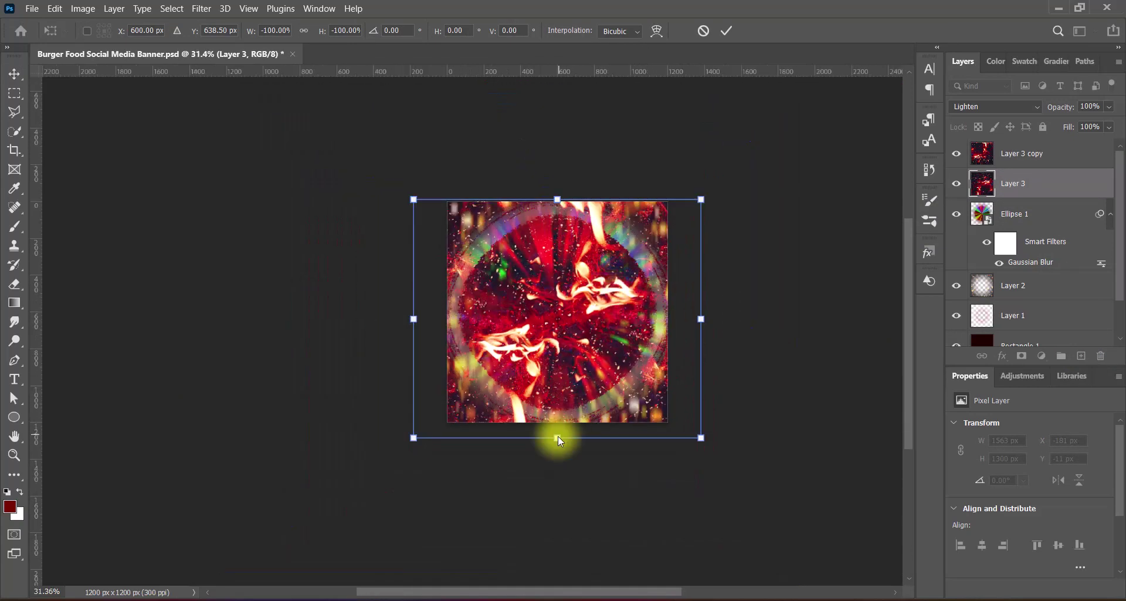
pyautogui.moveTo(557, 439); pyautogui.dragTo(558, 503)
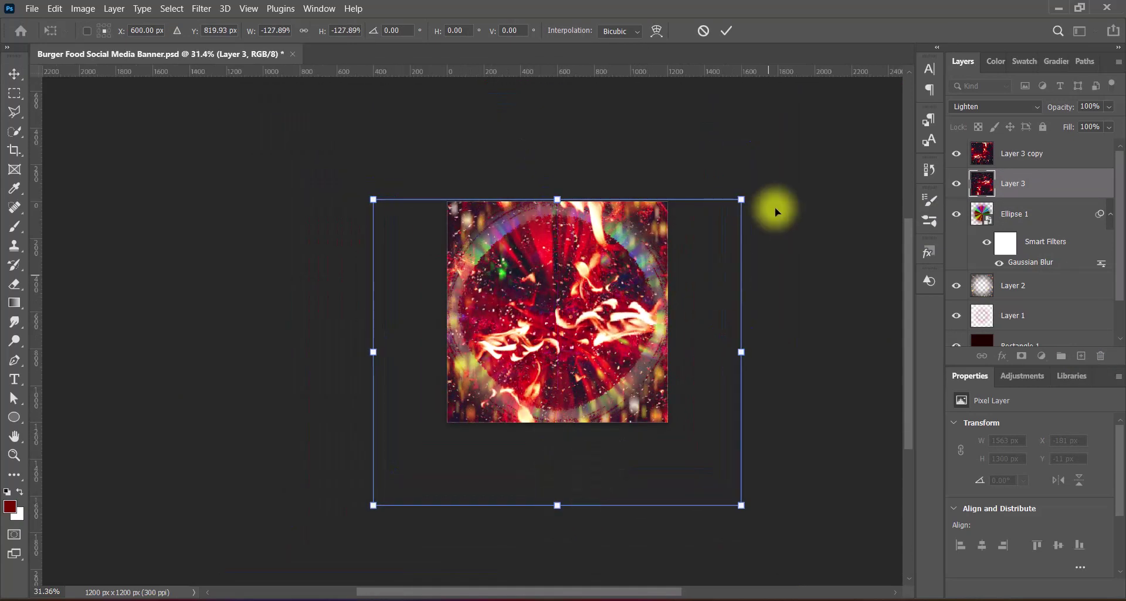
pyautogui.moveTo(780, 210); pyautogui.dragTo(582, 131)
pyautogui.moveTo(459, 234); pyautogui.dragTo(433, 202)
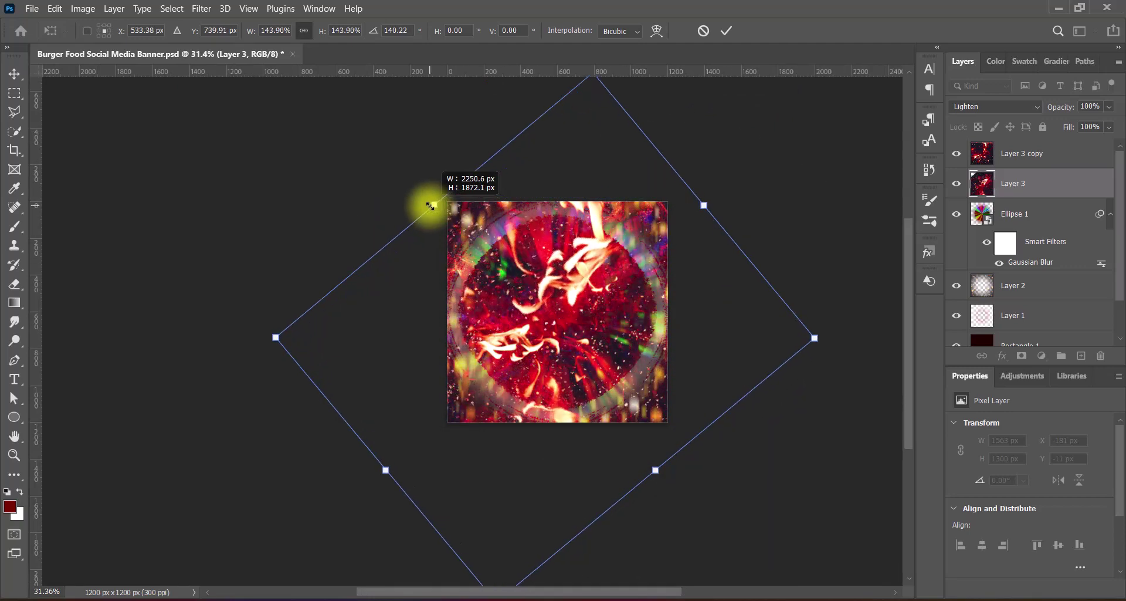
pyautogui.moveTo(655, 470); pyautogui.dragTo(675, 493)
pyautogui.moveTo(735, 171); pyautogui.dragTo(712, 155)
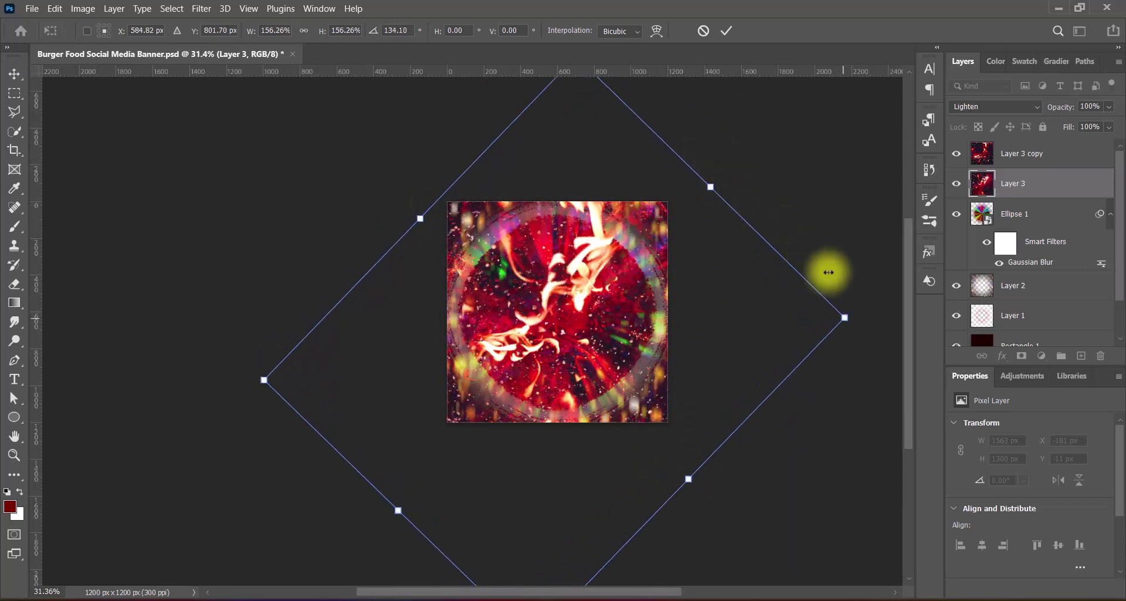
pyautogui.moveTo(847, 291); pyautogui.dragTo(843, 281)
pyautogui.moveTo(619, 321); pyautogui.dragTo(623, 353)
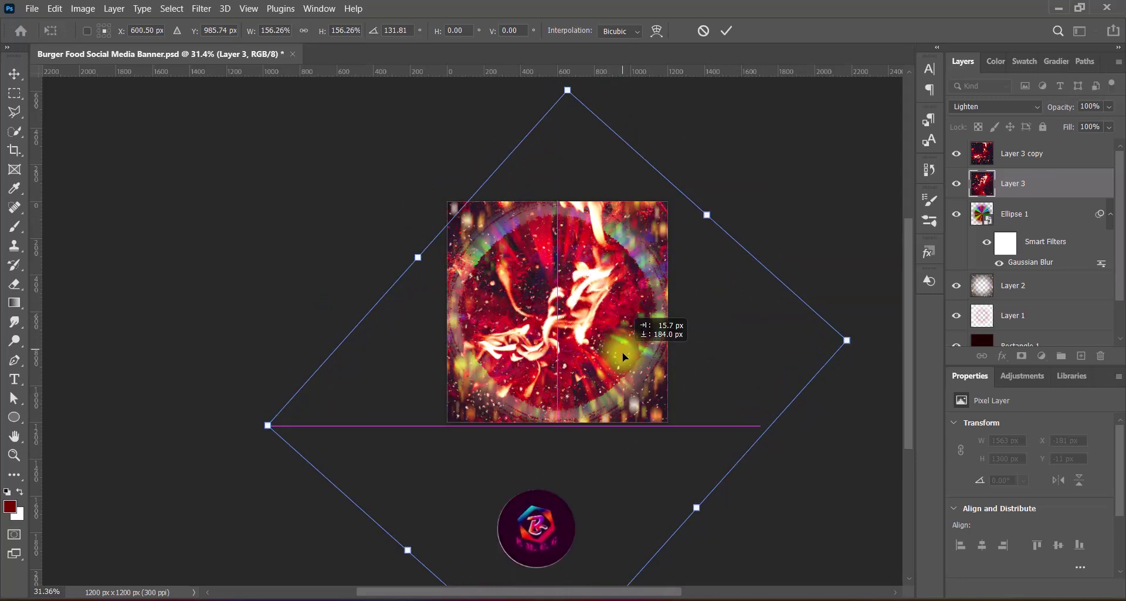
pyautogui.moveTo(417, 257); pyautogui.dragTo(404, 252)
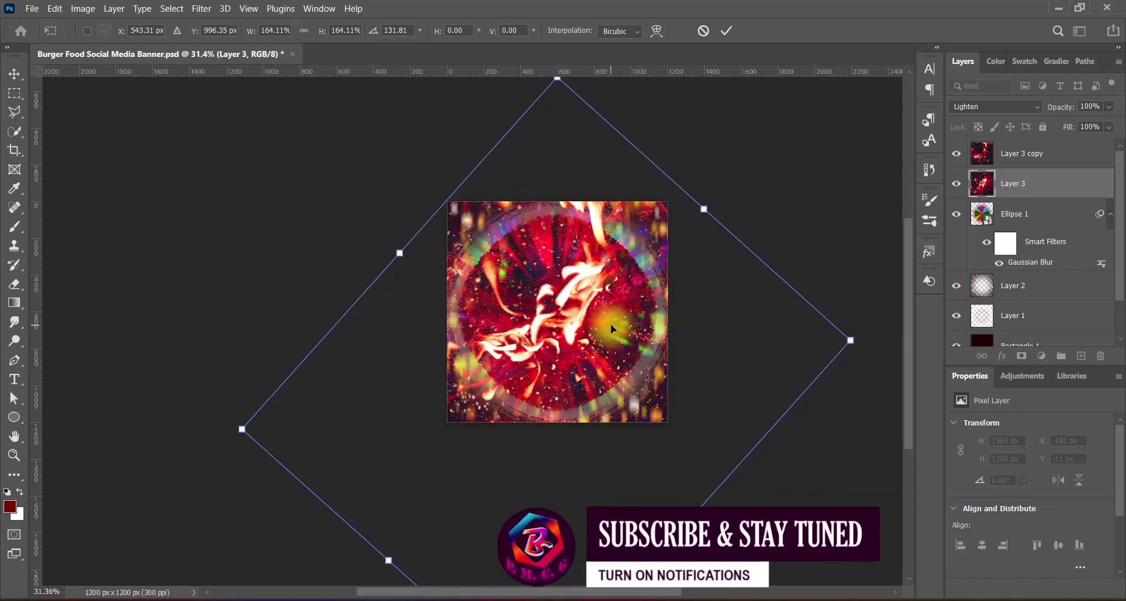
pyautogui.press('Return')
# Step: Erase the outer areas of the Layer 3 fire around the canvas edges with a soft Eraser brush reduced to 800 px
pyautogui.scroll(4, 611, 324)
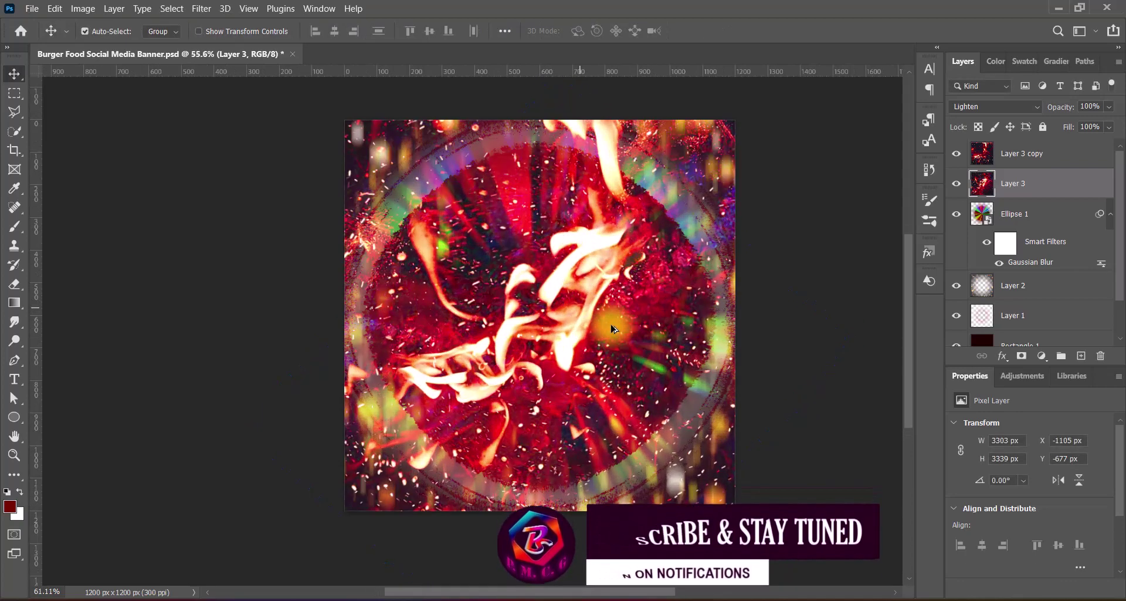
pyautogui.scroll(1, 555, 329)
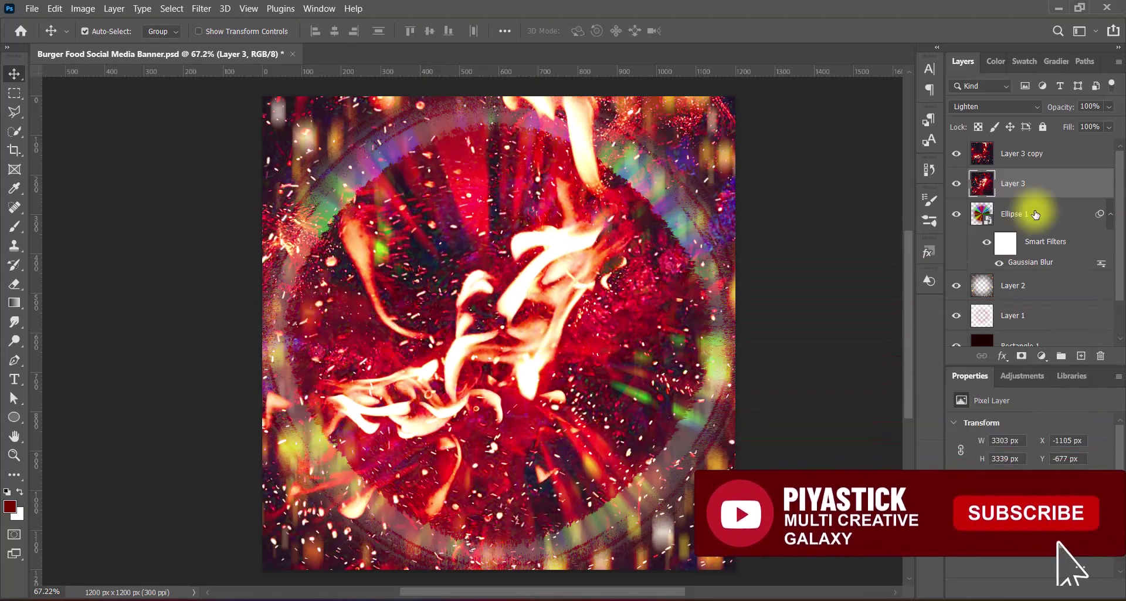
pyautogui.rightClick(15, 284)
pyautogui.click(76, 279)
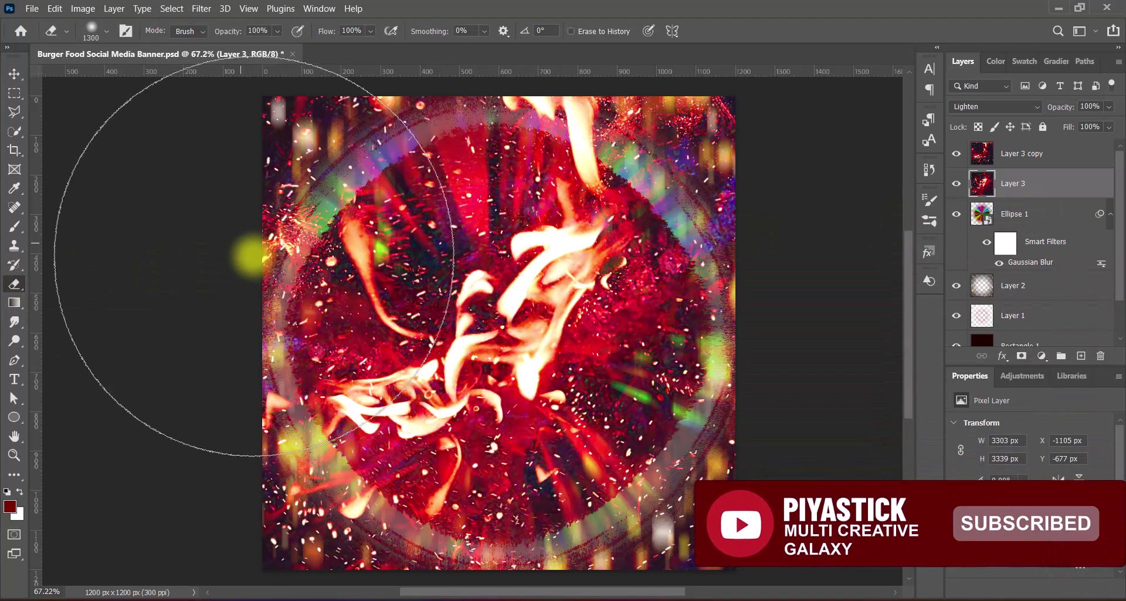
pyautogui.press('[')
pyautogui.press('[')
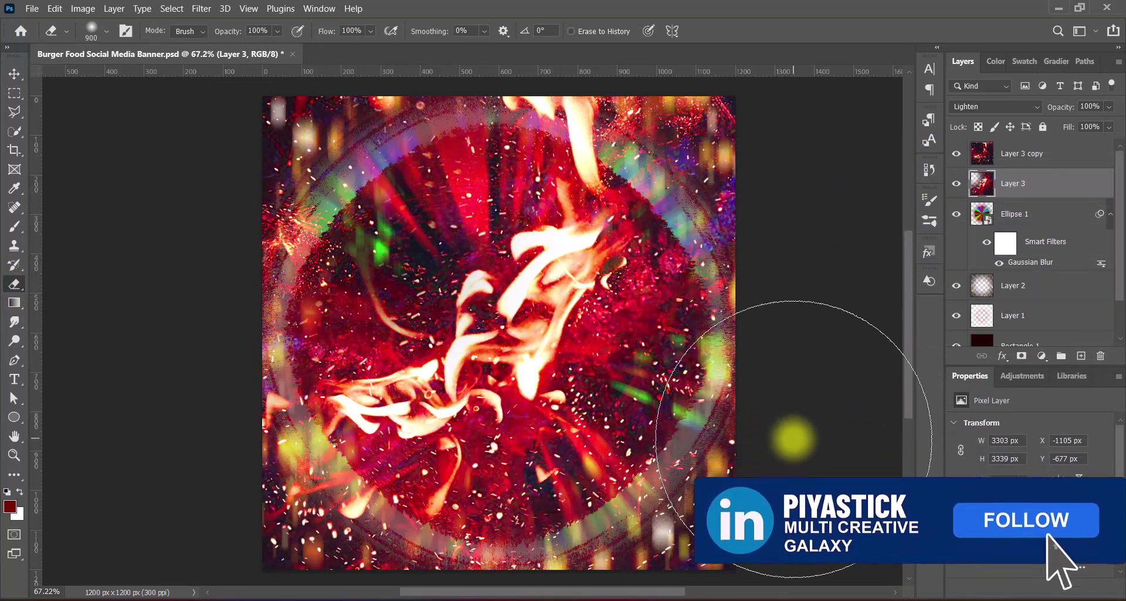
pyautogui.scroll(-2, 770, 460)
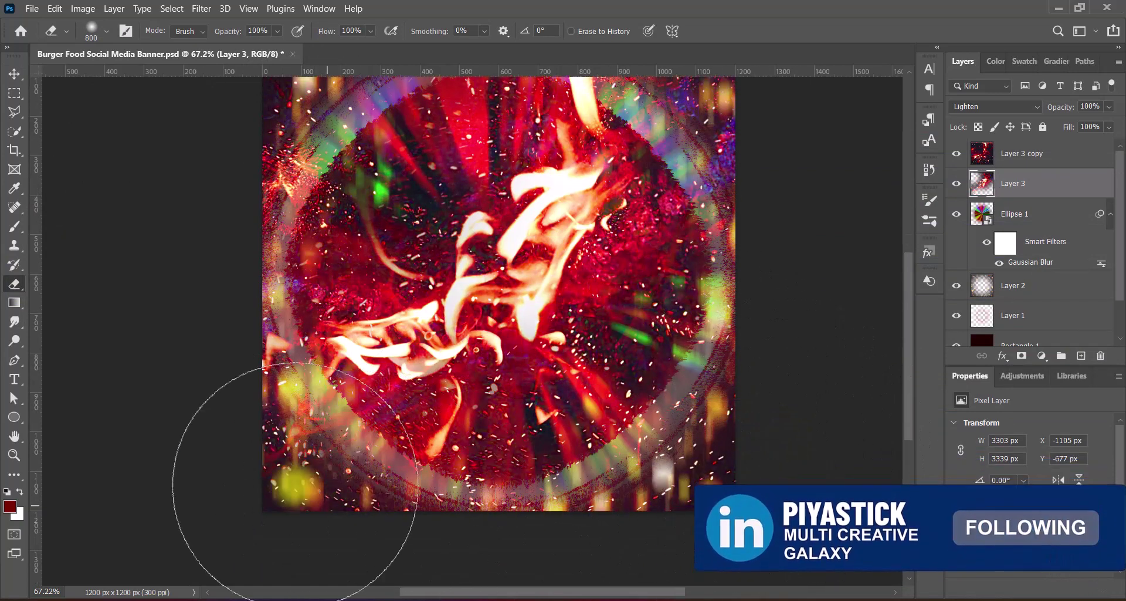
pyautogui.scroll(3, 748, 265)
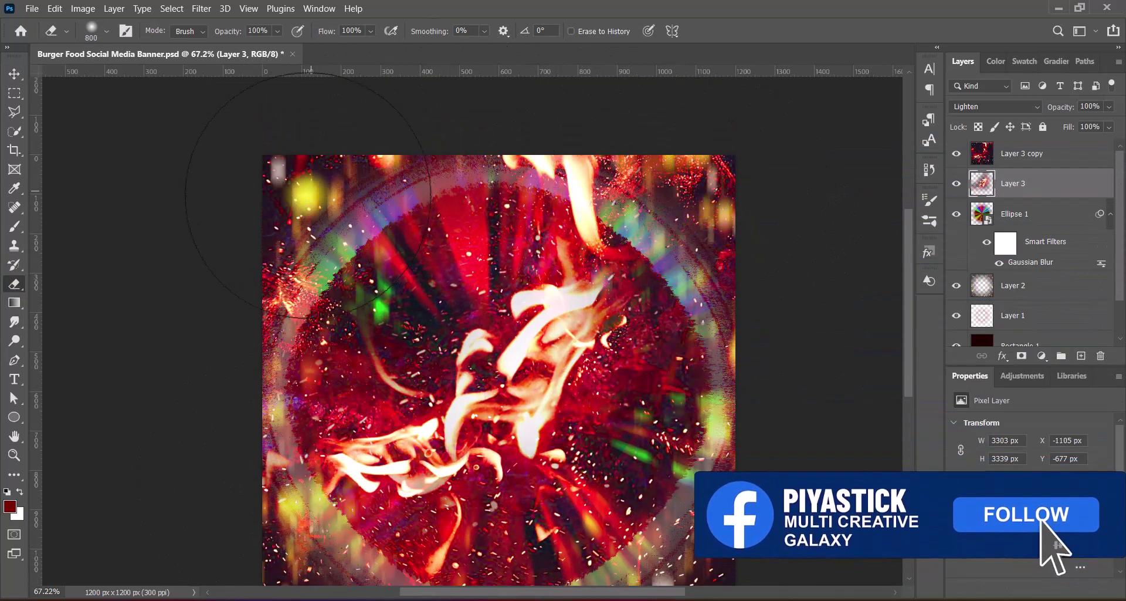
pyautogui.scroll(-1, 245, 332)
pyautogui.scroll(-2, 264, 477)
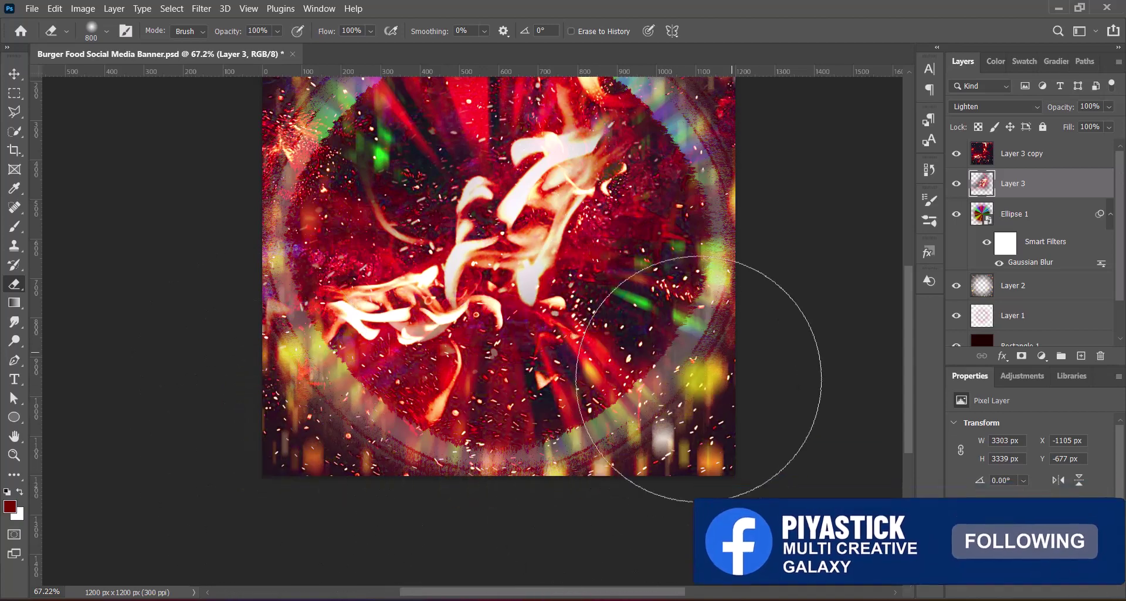
pyautogui.scroll(1, 784, 264)
pyautogui.scroll(5, 763, 246)
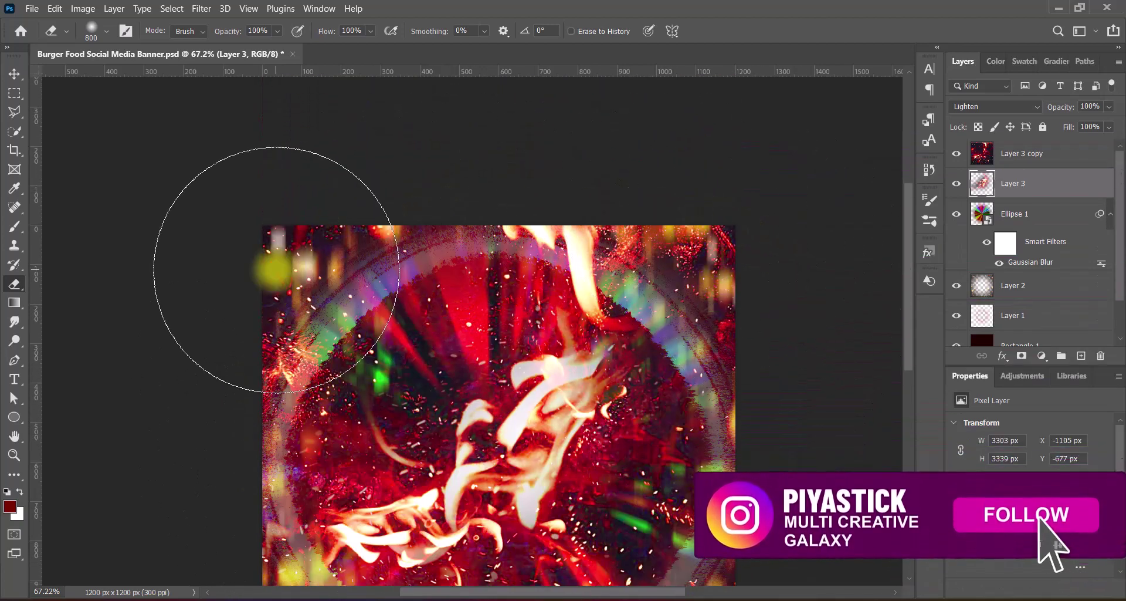
pyautogui.scroll(-5, 234, 258)
pyautogui.scroll(-2, 229, 353)
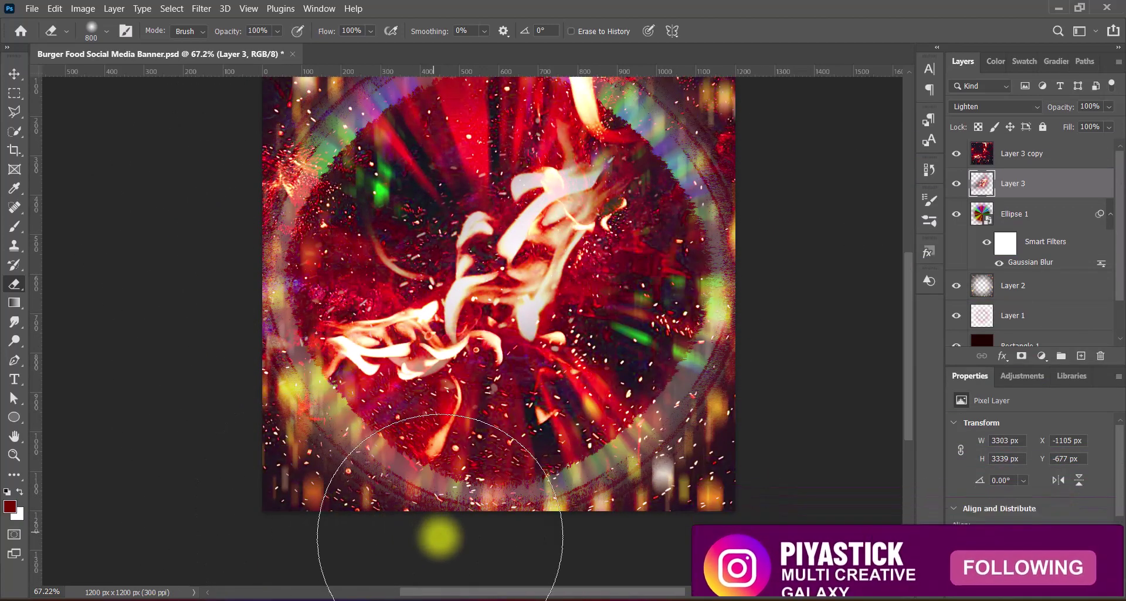
pyautogui.scroll(8, 765, 406)
pyautogui.scroll(-7, 781, 257)
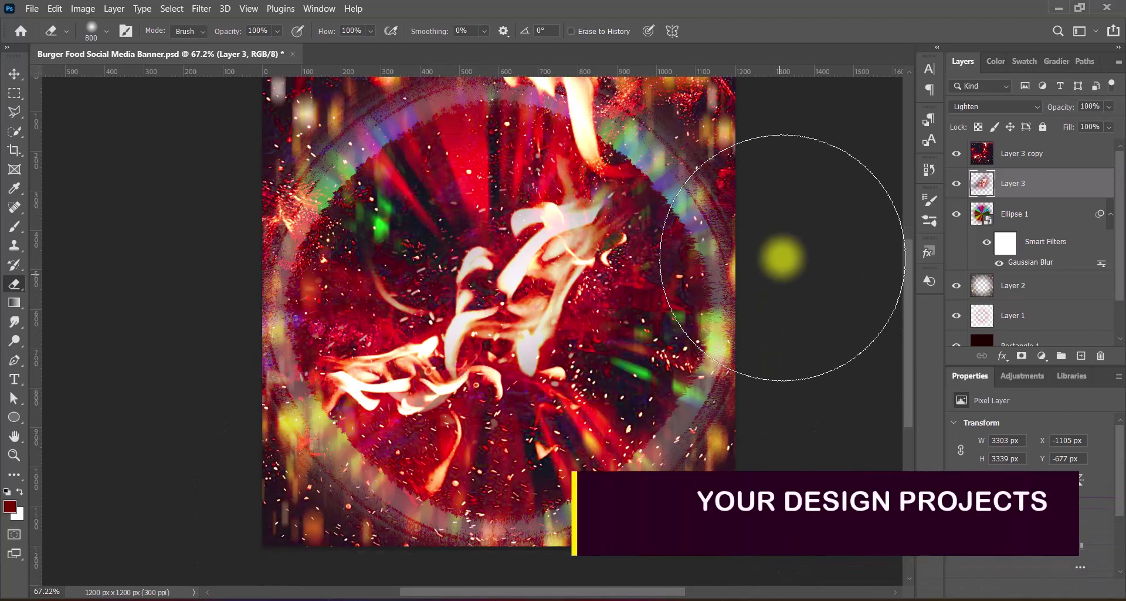
# Step: Return to the Move tool and save the banner document
pyautogui.click(14, 74)
pyautogui.scroll(4, 818, 336)
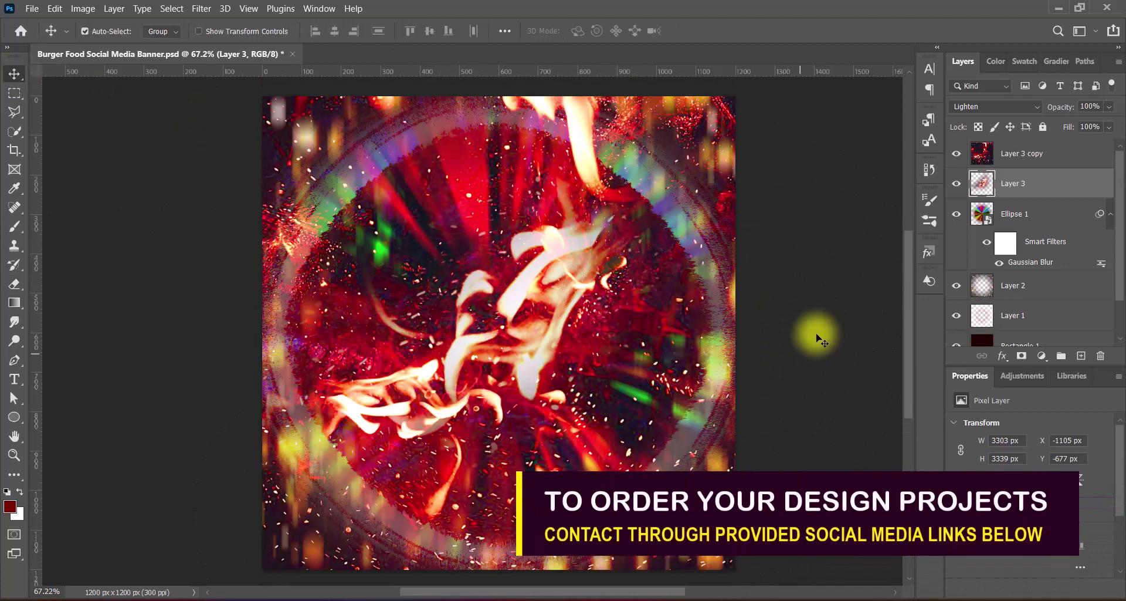
pyautogui.hotkey('ctrl', 's')
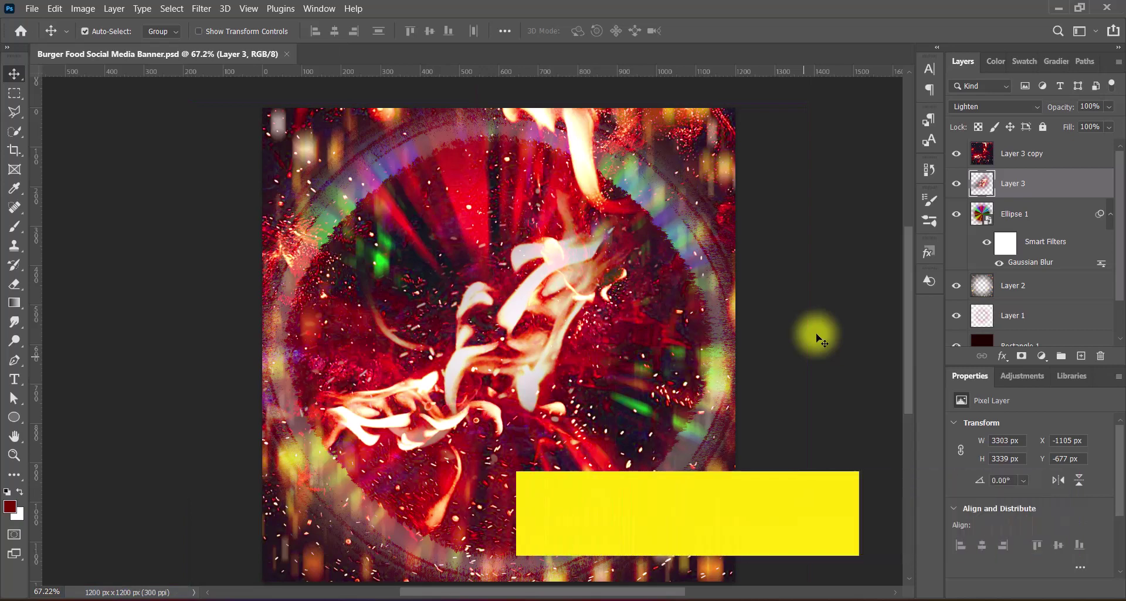
# Step: Paste the burger image, scale it to about 57.5% and centre it on the canvas
pyautogui.hotkey('ctrl', 'v')
pyautogui.moveTo(620, 342); pyautogui.dragTo(598, 320)
pyautogui.hotkey('ctrl', 't')
pyautogui.moveTo(490, 150); pyautogui.dragTo(507, 258)
pyautogui.moveTo(508, 410); pyautogui.dragTo(519, 350)
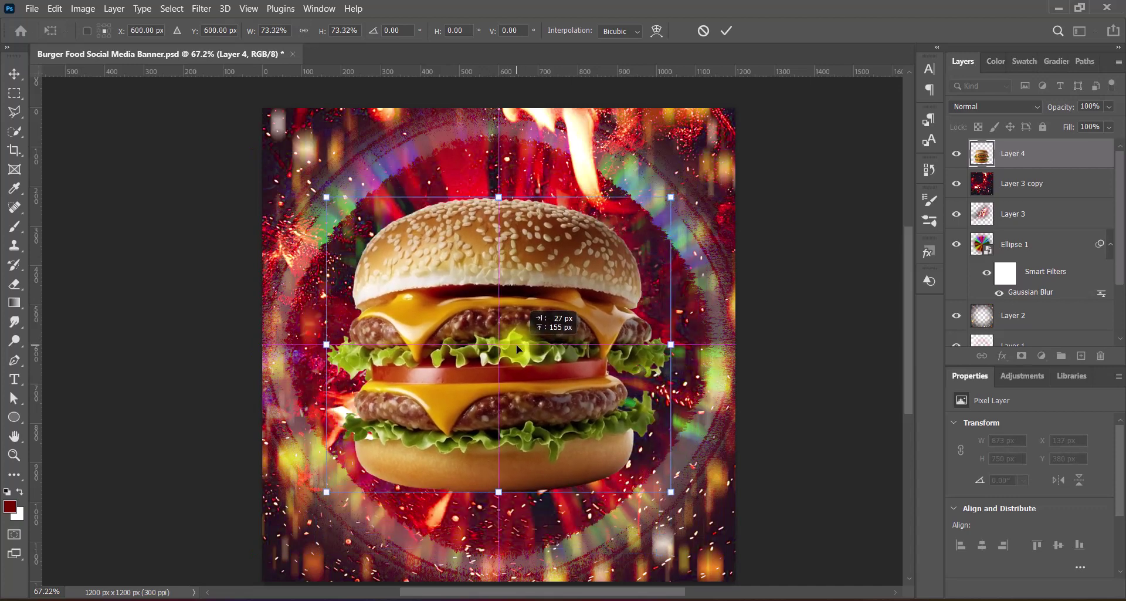
pyautogui.moveTo(498, 198); pyautogui.dragTo(508, 272)
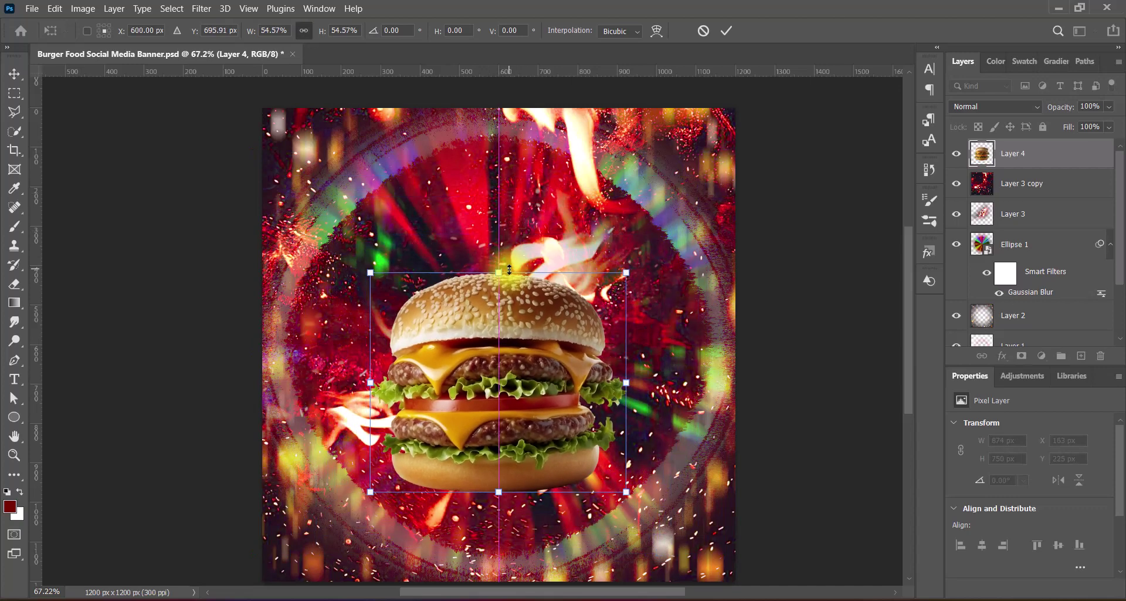
pyautogui.moveTo(518, 322)
pyautogui.mouseDown()
pyautogui.moveTo(525, 334)
pyautogui.moveTo(514, 330)
pyautogui.mouseUp()
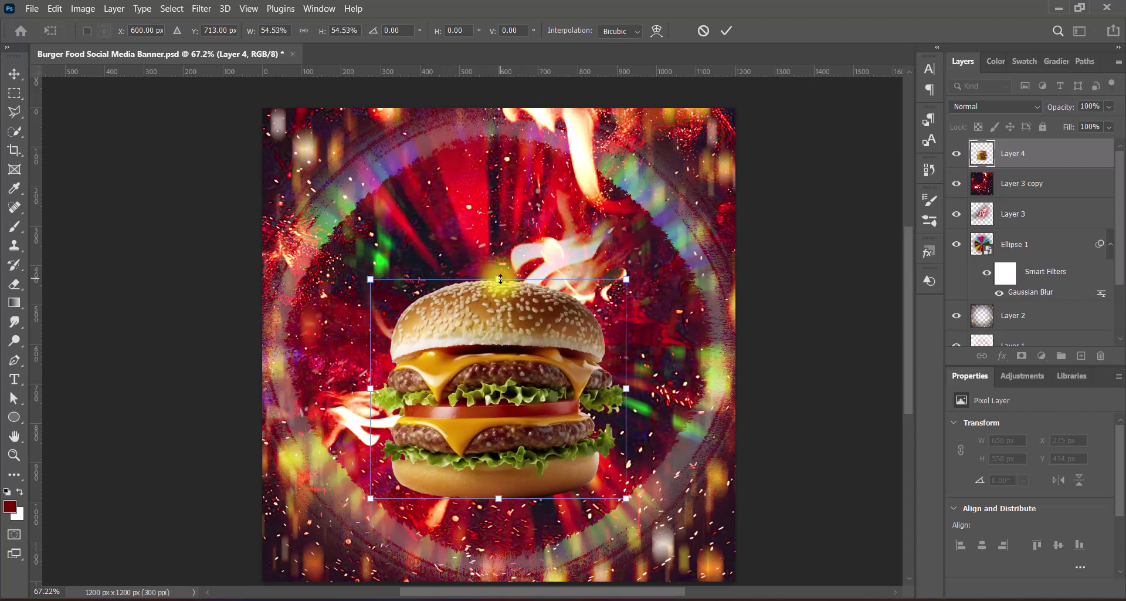
pyautogui.moveTo(500, 279); pyautogui.dragTo(500, 267)
pyautogui.moveTo(524, 389); pyautogui.dragTo(524, 351)
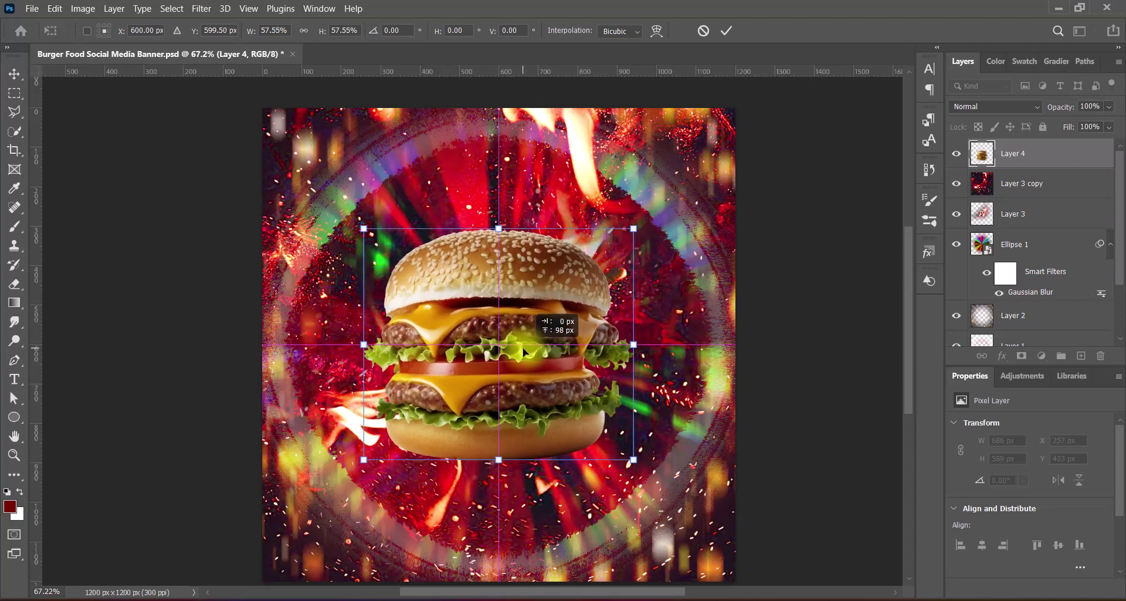
pyautogui.press('Return')
# Step: Group the two fire layers, Layer 3 copy and Layer 3, below the burger
pyautogui.click(1041, 183)
pyautogui.keyDown('shift'); pyautogui.click(1038, 213); pyautogui.keyUp('shift')
pyautogui.hotkey('ctrl', 'g')
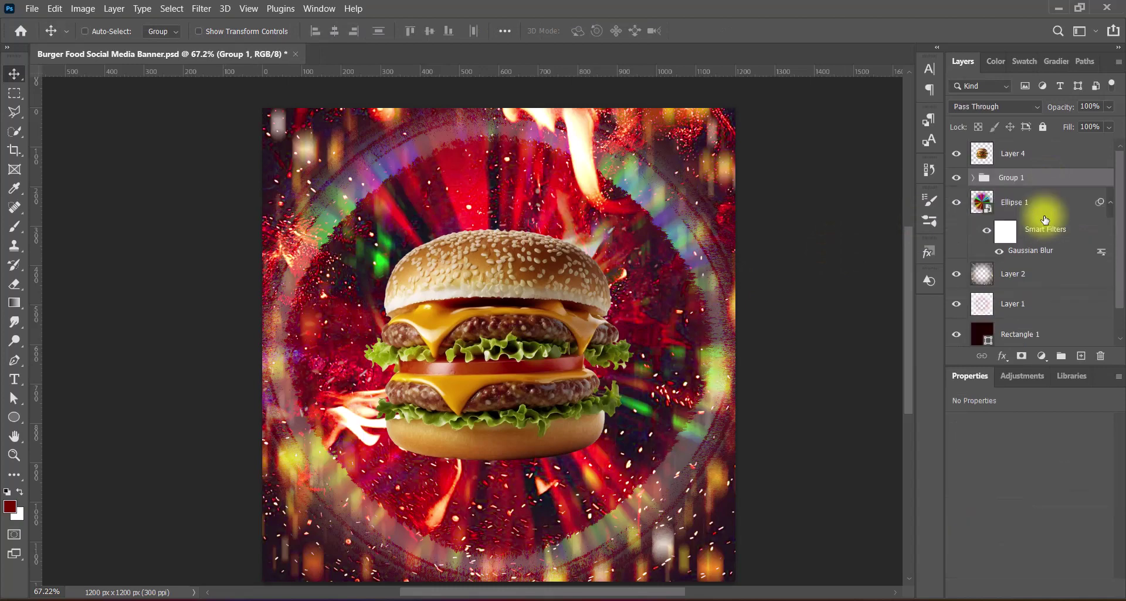
# Step: Scale the fire group up to about 134% and position it at about X 600 px, Y 1081 px behind the burger
pyautogui.hotkey('ctrl', 't')
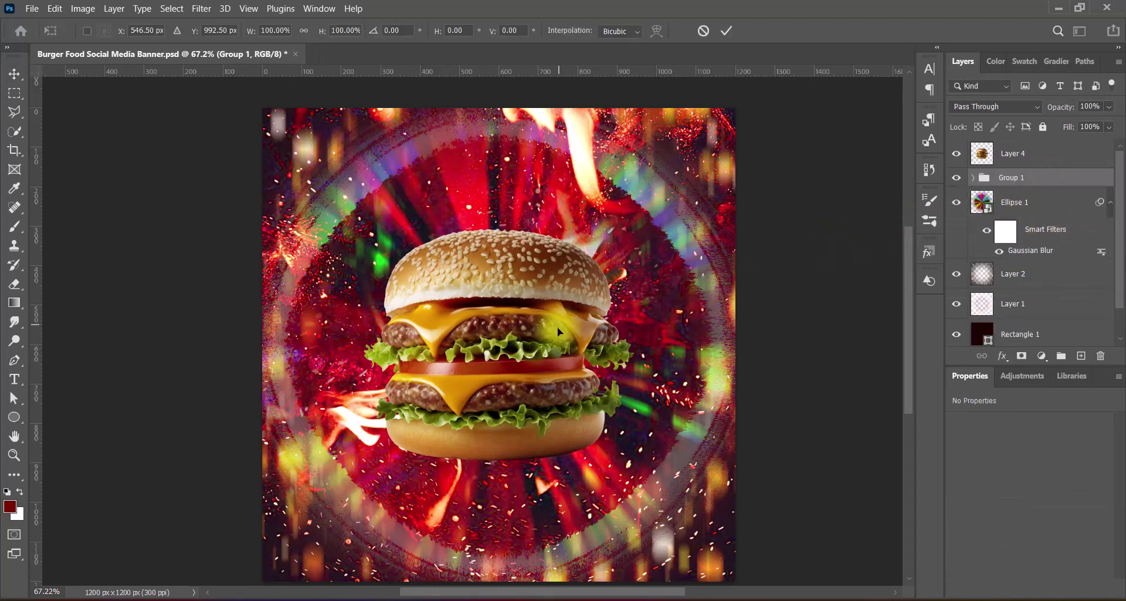
pyautogui.scroll(-5, 558, 327)
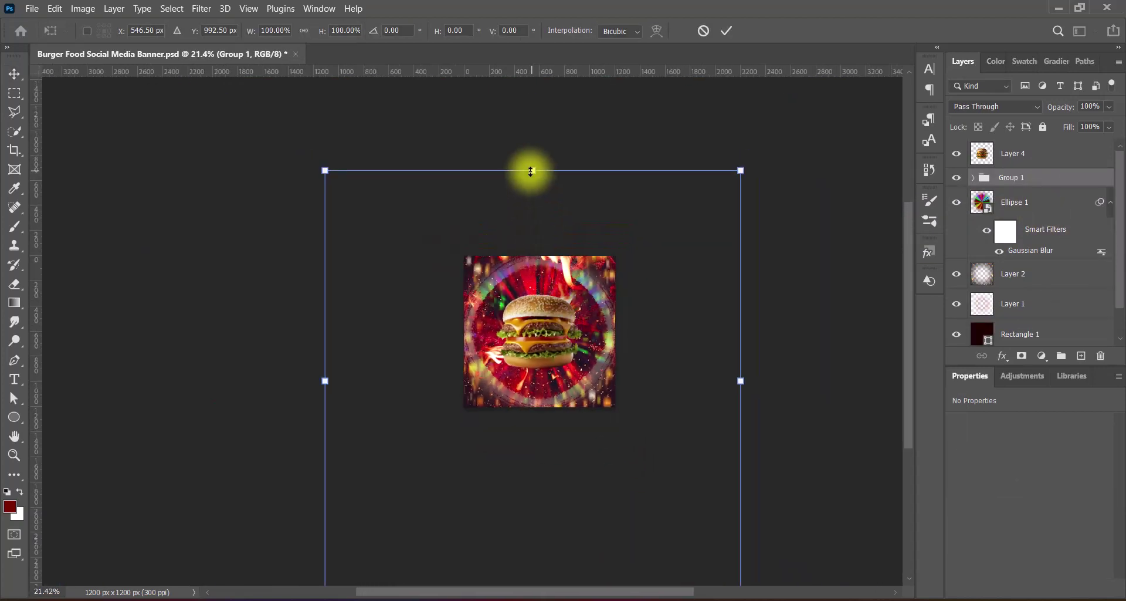
pyautogui.moveTo(532, 167); pyautogui.dragTo(523, 136)
pyautogui.scroll(-3, 583, 261)
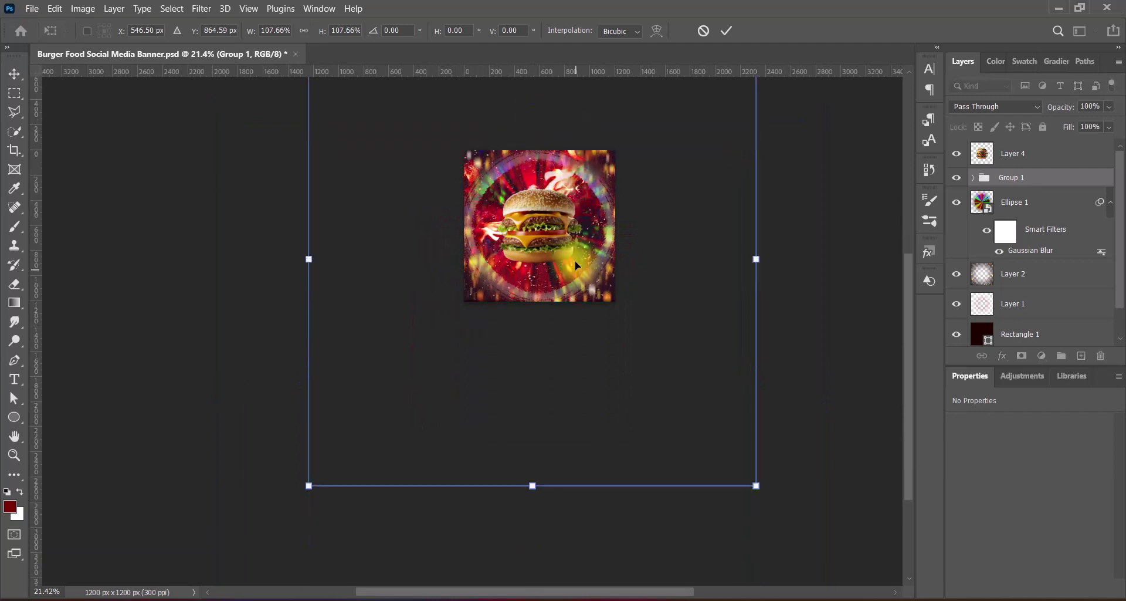
pyautogui.moveTo(531, 484); pyautogui.dragTo(532, 564)
pyautogui.moveTo(614, 382); pyautogui.dragTo(617, 372)
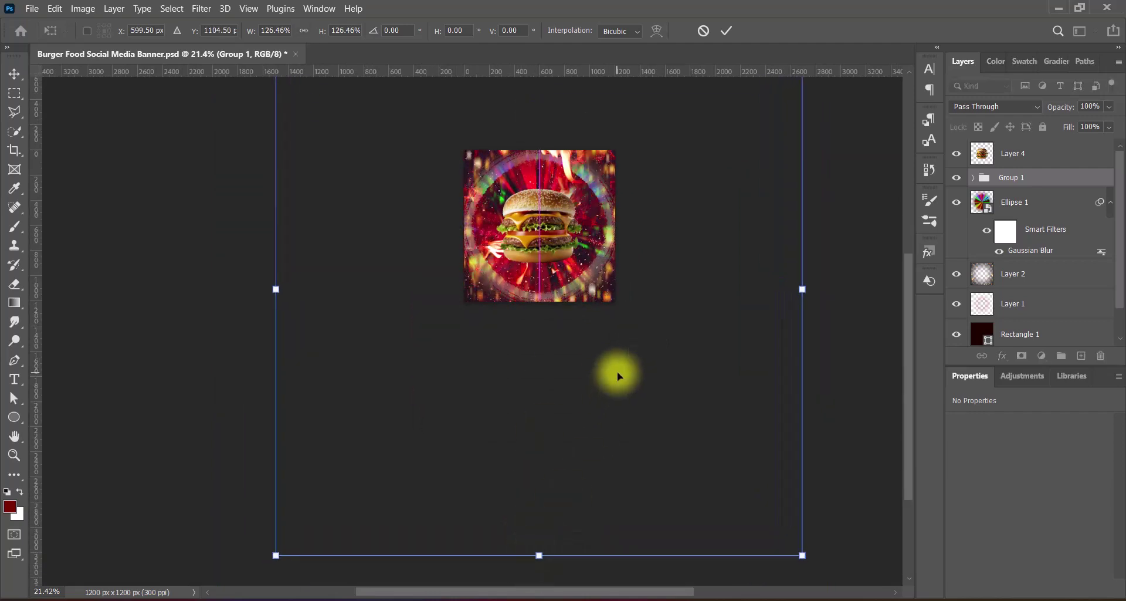
pyautogui.scroll(2, 617, 372)
pyautogui.moveTo(273, 360); pyautogui.dragTo(266, 359)
pyautogui.moveTo(802, 360); pyautogui.dragTo(822, 359)
pyautogui.moveTo(268, 360); pyautogui.dragTo(260, 357)
pyautogui.moveTo(552, 312); pyautogui.dragTo(553, 307)
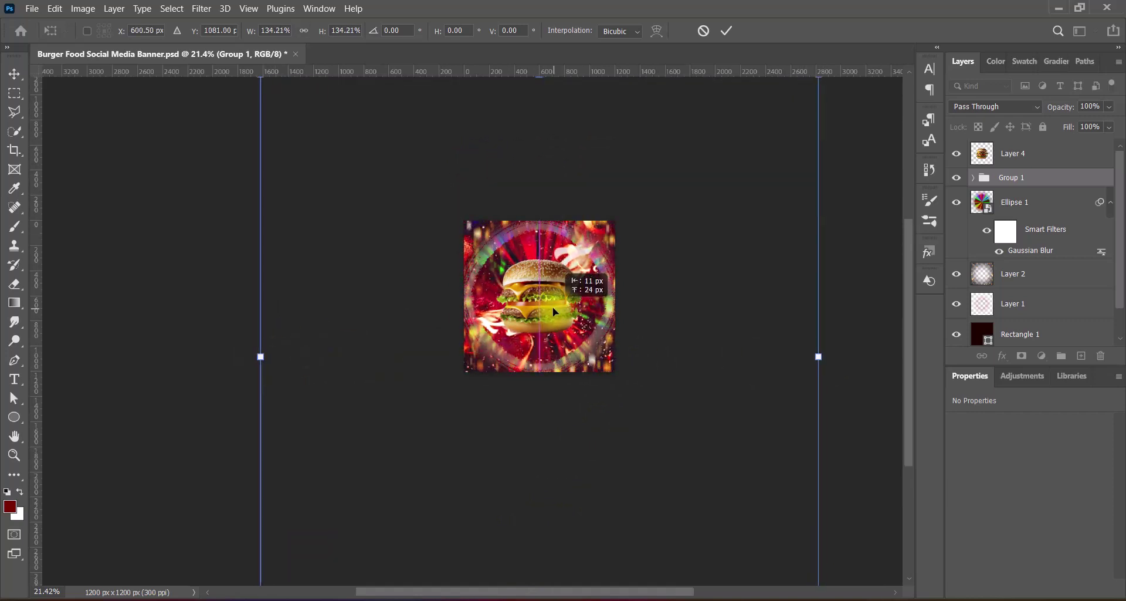
# Step: Shift the scaled fire group to about X 581.5 px, Y 1132 px and apply the transform
pyautogui.press('Left')
pyautogui.press('Left')
pyautogui.press('Left')
pyautogui.press('Left')
pyautogui.press('Down')
pyautogui.press('Down')
pyautogui.press('Down')
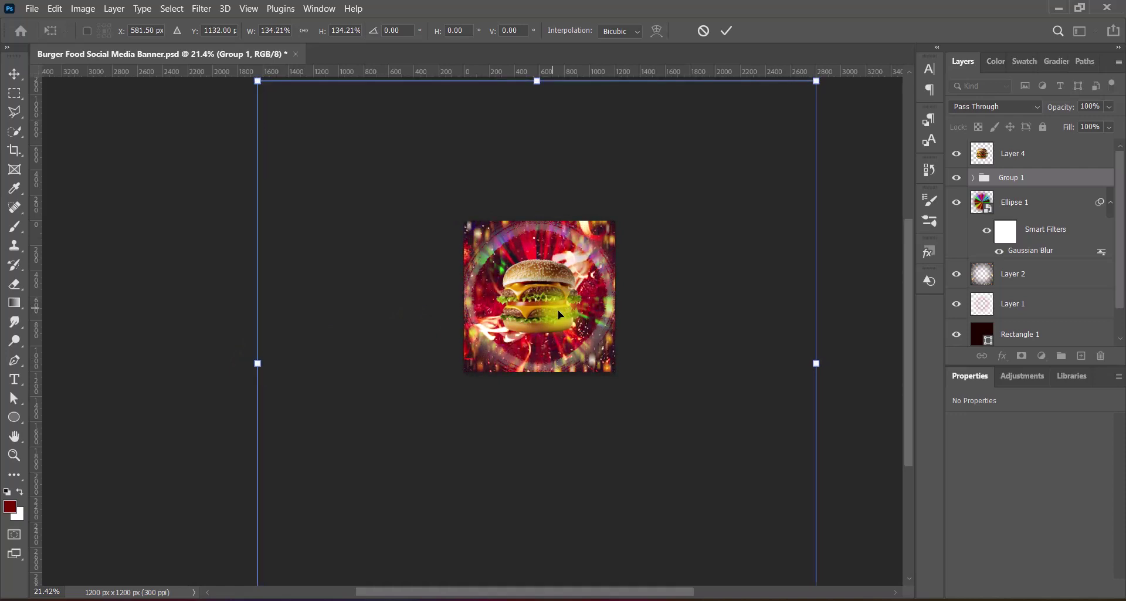
pyautogui.press('Return')
# Step: Scale the burger up to 103.5% and reposition it at X 600 px, Y 643 px
pyautogui.scroll(6, 554, 311)
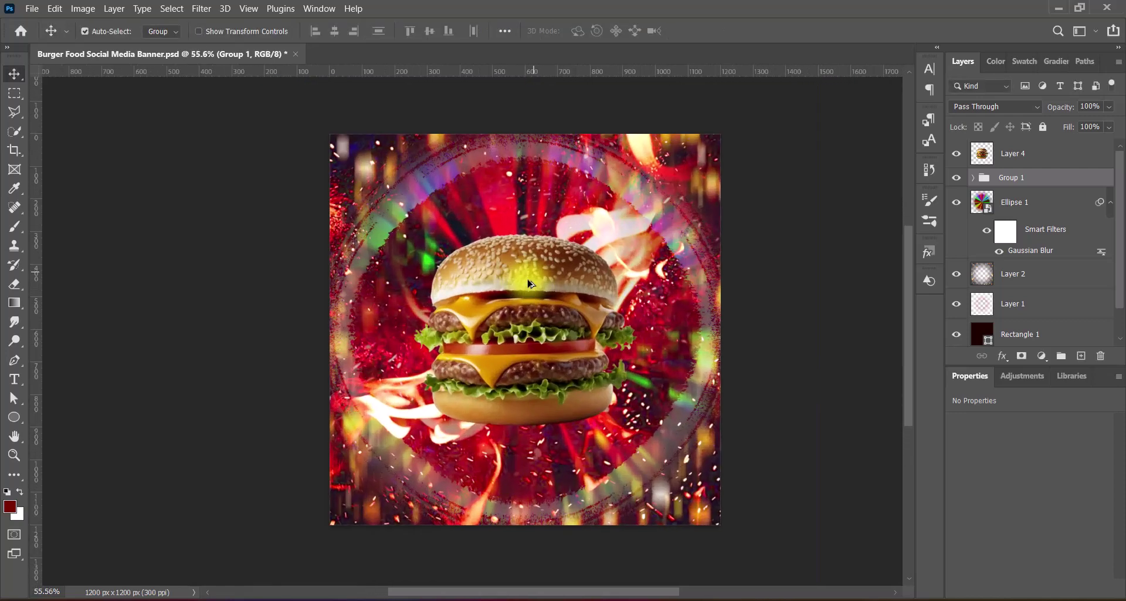
pyautogui.click(531, 286)
pyautogui.hotkey('ctrl', 't')
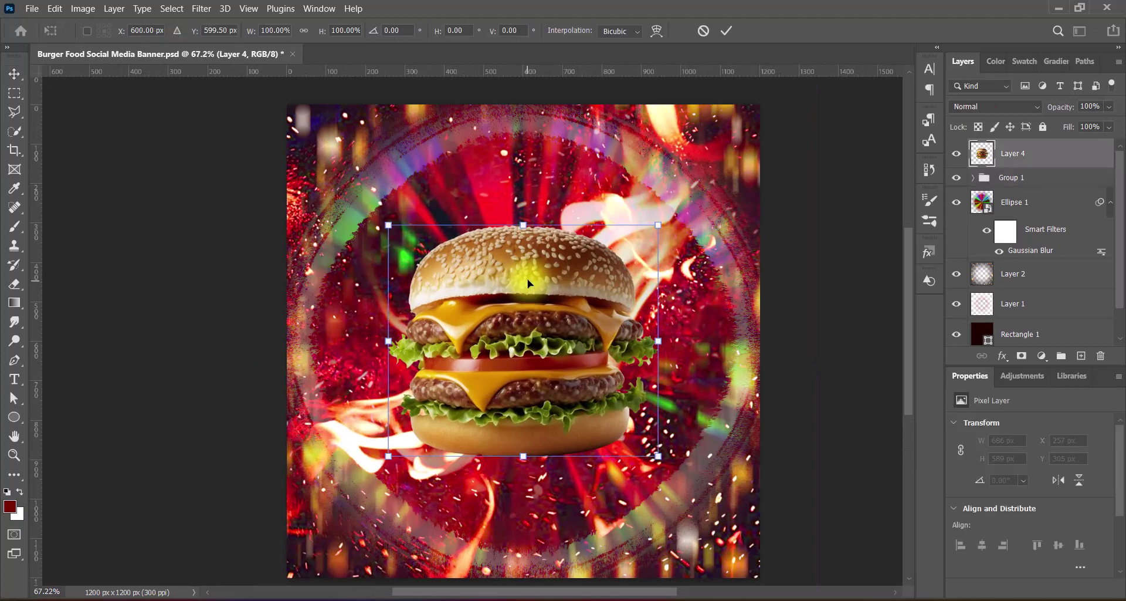
pyautogui.moveTo(524, 457); pyautogui.dragTo(524, 466)
pyautogui.moveTo(546, 282); pyautogui.dragTo(538, 295)
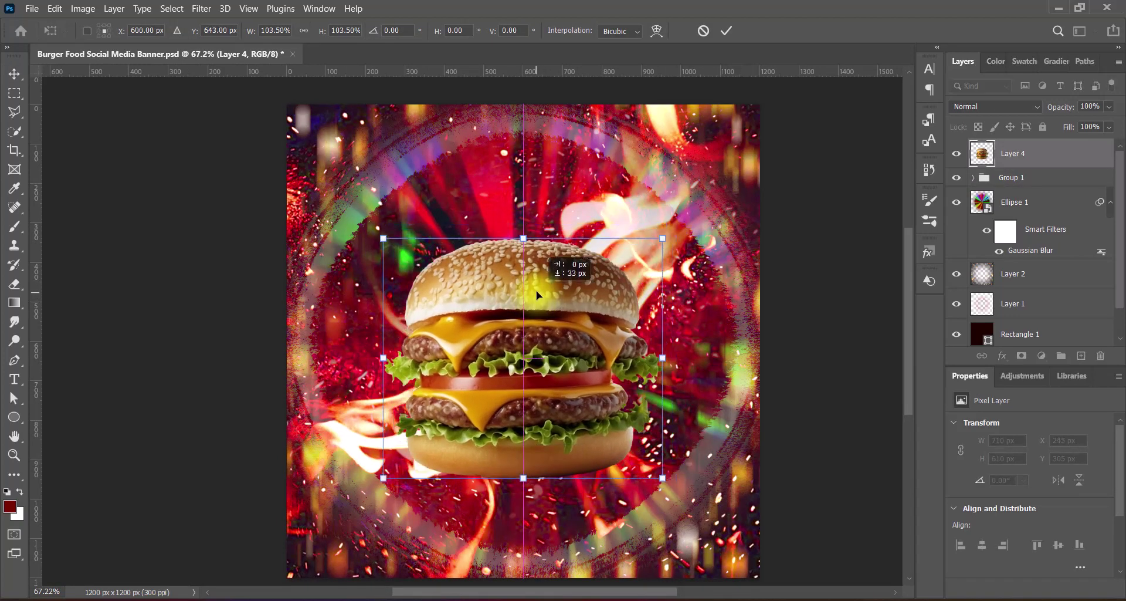
pyautogui.press('Return')
# Step: Raise the vibrance of the burger layer with a Vibrance adjustment
pyautogui.click(83, 8)
pyautogui.moveTo(97, 45)
pyautogui.click(325, 105)
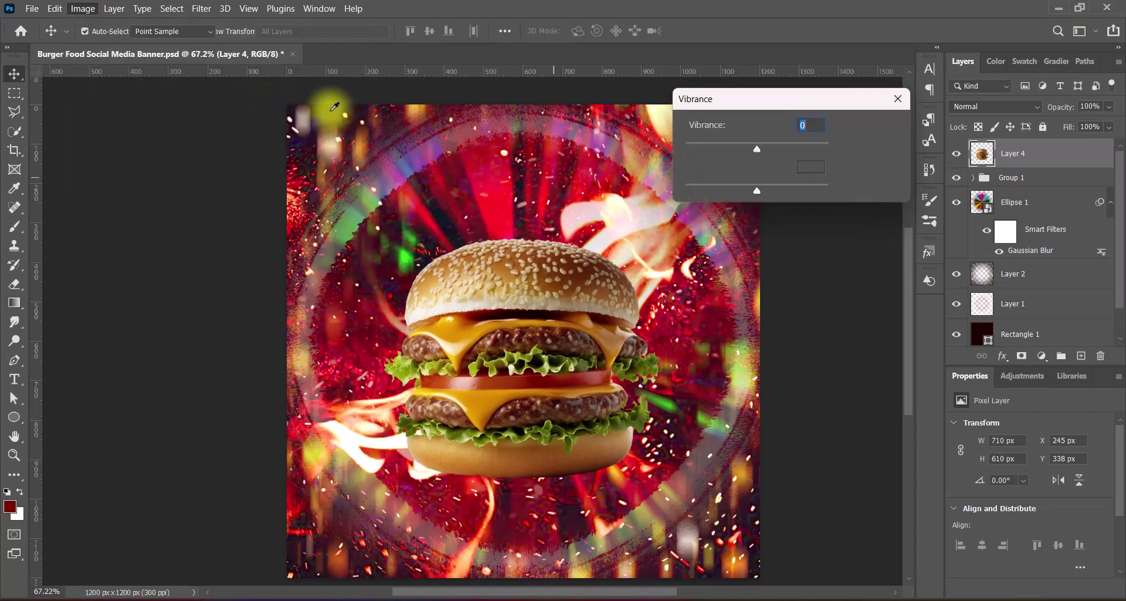
pyautogui.moveTo(757, 144); pyautogui.dragTo(784, 150)
pyautogui.click(878, 153)
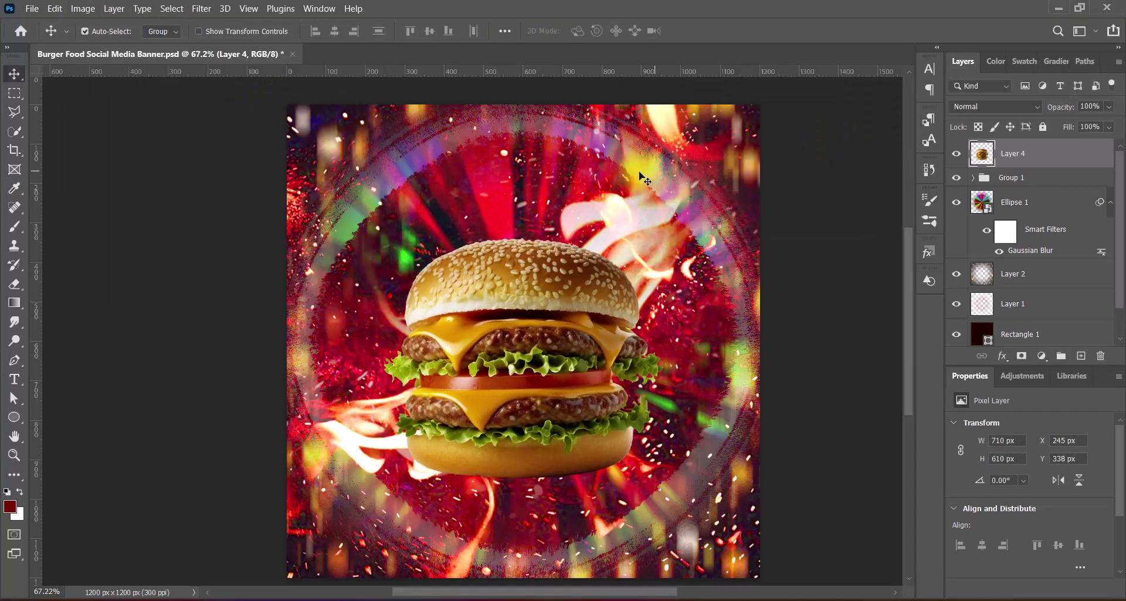
# Step: Try the Increase Saturation and Red Boost presets of Hue/Saturation on the burger layer and apply the adjustment
pyautogui.click(91, 12)
pyautogui.moveTo(97, 44)
pyautogui.click(264, 115)
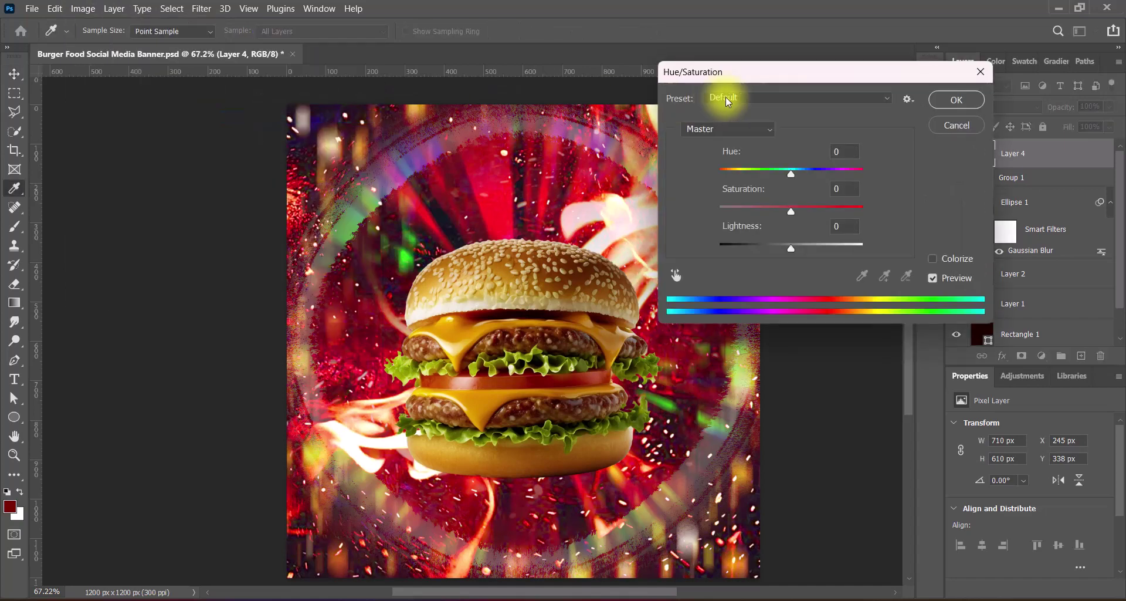
pyautogui.click(821, 97)
pyautogui.click(757, 168)
pyautogui.click(826, 101)
pyautogui.click(744, 186)
pyautogui.click(744, 97)
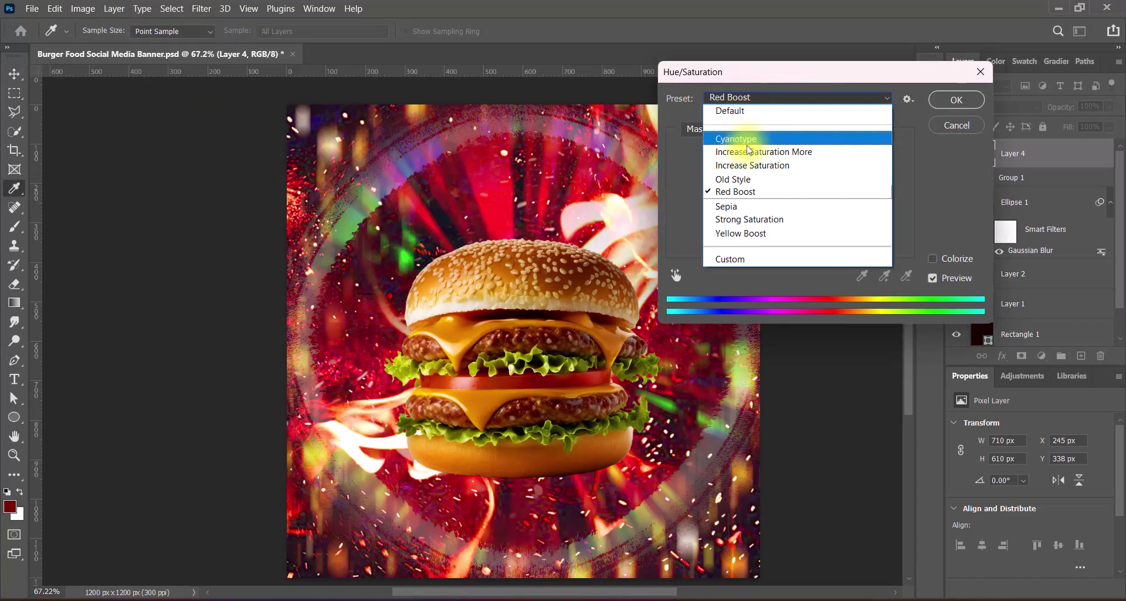
pyautogui.click(745, 135)
pyautogui.click(957, 99)
# Step: Strengthen the burger layer's contrast with an Increase Contrast preset in Levels
pyautogui.click(82, 12)
pyautogui.moveTo(100, 43)
pyautogui.click(405, 54)
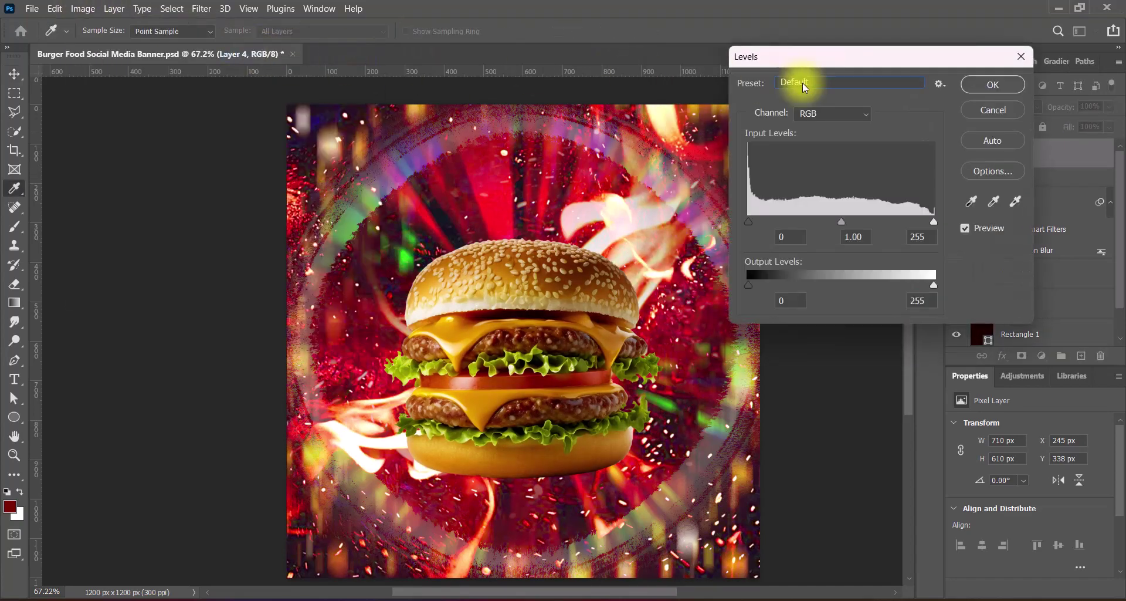
pyautogui.click(804, 82)
pyautogui.click(818, 167)
pyautogui.click(986, 85)
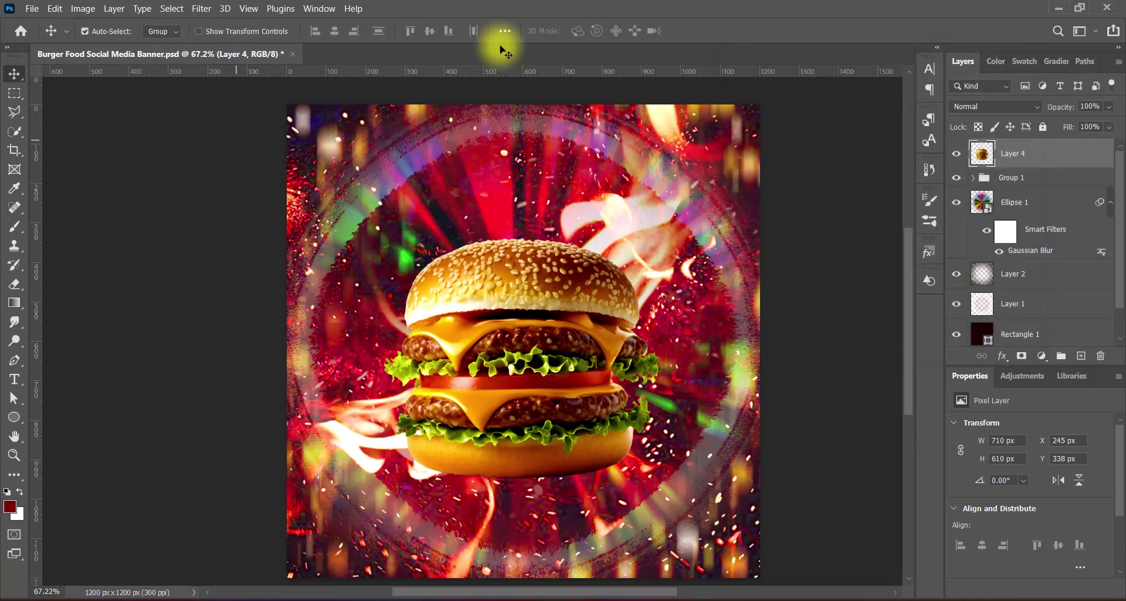
# Step: Compare the Midtones Brighter, Midtones Darker and Lighten Shadows Levels presets on the burger and apply the Lighter preset
pyautogui.click(83, 9)
pyautogui.moveTo(150, 43)
pyautogui.click(269, 54)
pyautogui.click(822, 83)
pyautogui.click(813, 194)
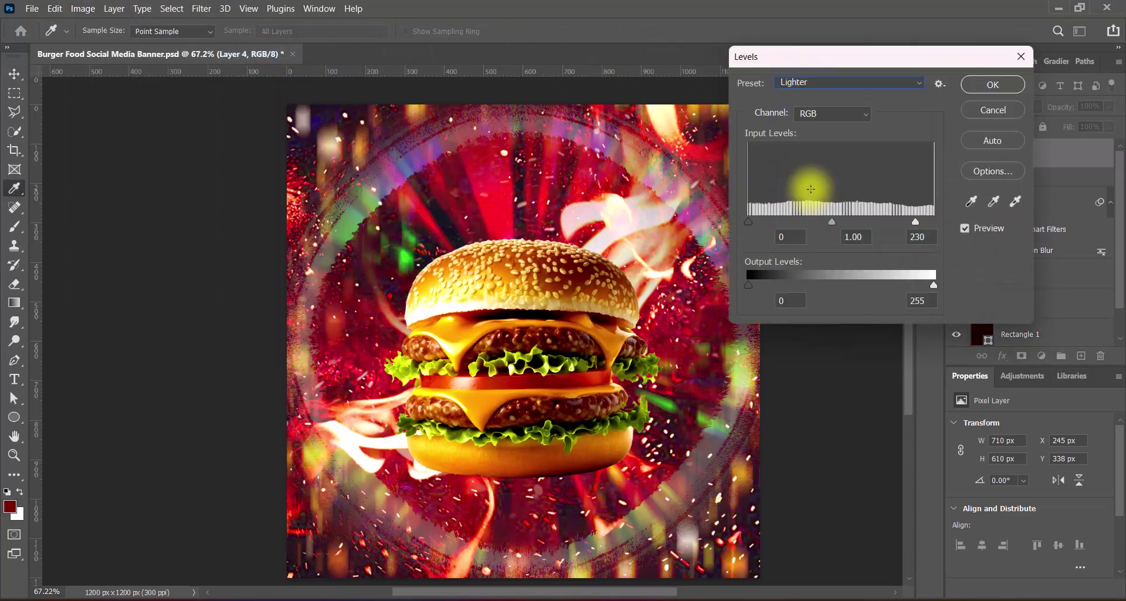
pyautogui.click(822, 82)
pyautogui.click(820, 201)
pyautogui.click(820, 82)
pyautogui.click(833, 217)
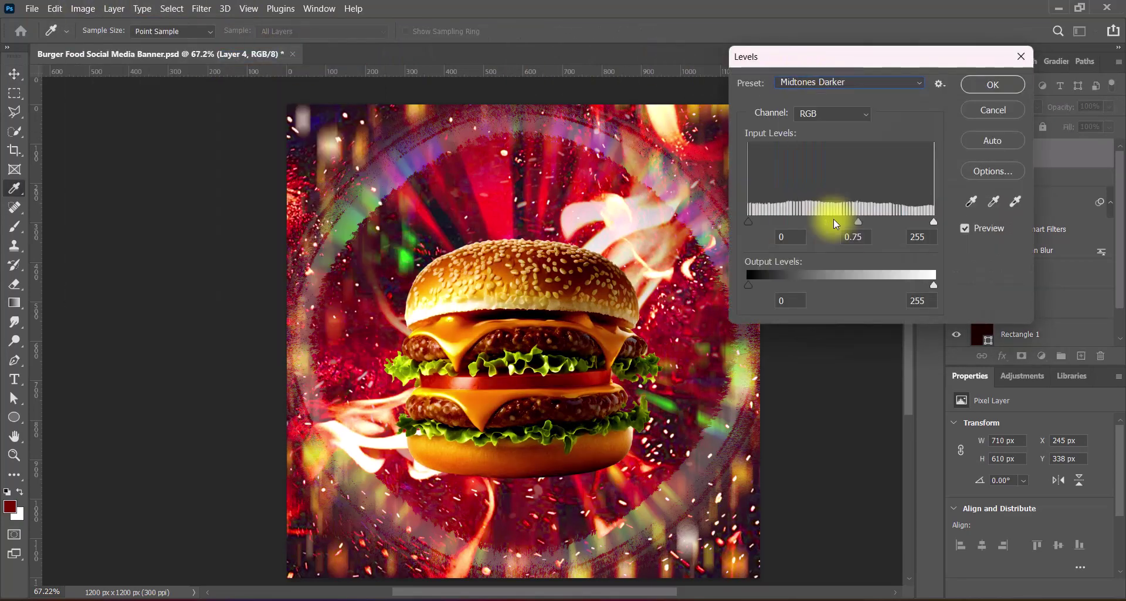
pyautogui.click(811, 83)
pyautogui.click(822, 169)
pyautogui.click(821, 82)
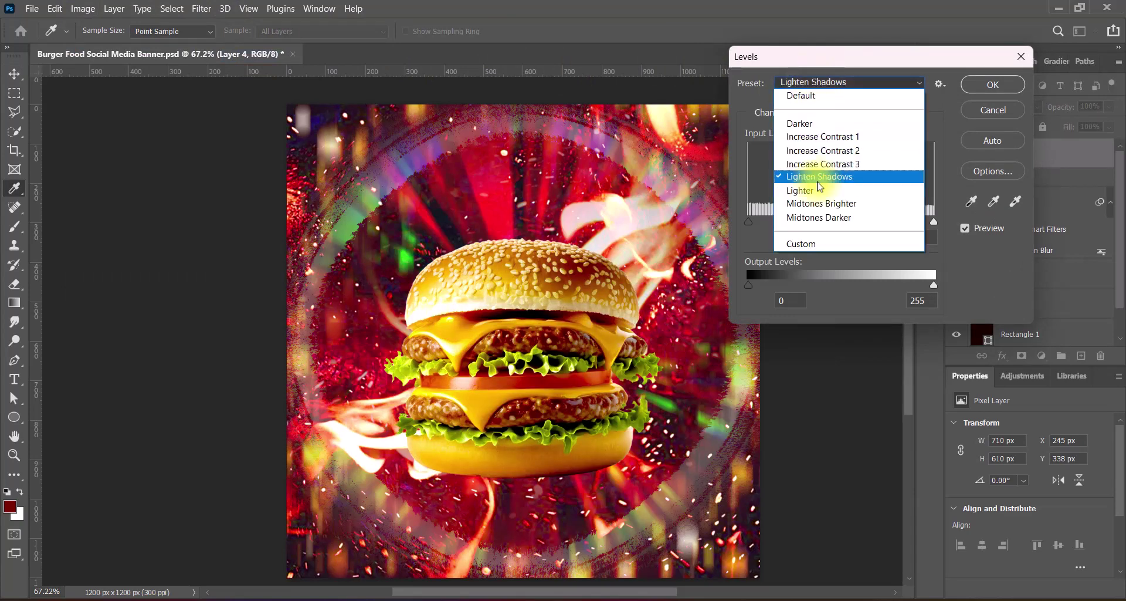
pyautogui.click(816, 191)
pyautogui.click(966, 86)
pyautogui.press('v')
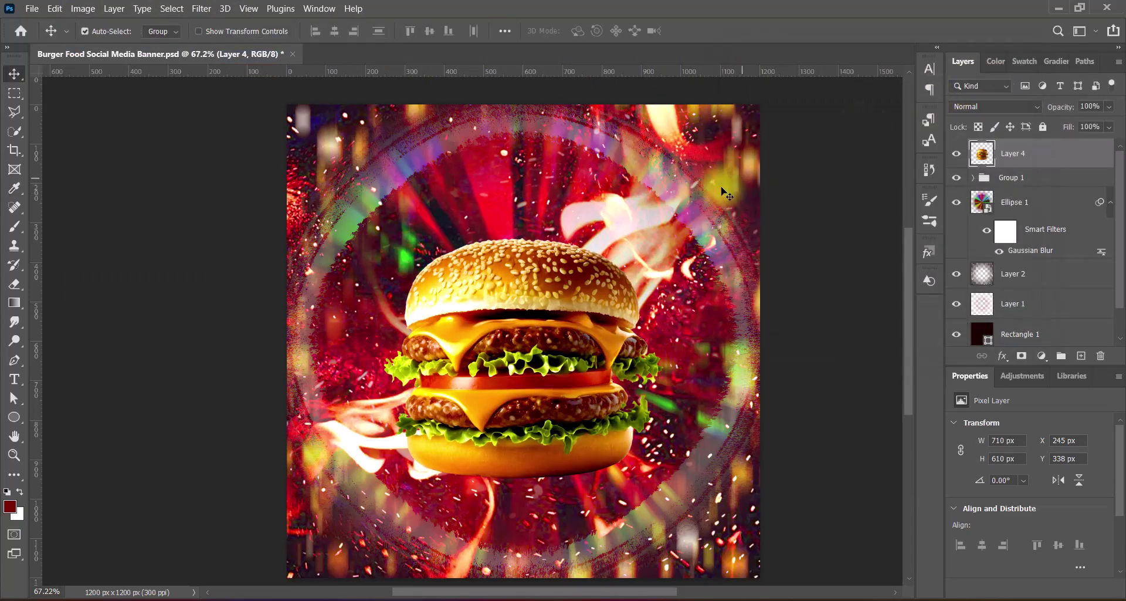
# Step: Rotate the burger about 19.8° clockwise, enlarge it to about 108.2% and centre it at X 600 px, Y 643 px
pyautogui.hotkey('ctrl', 't')
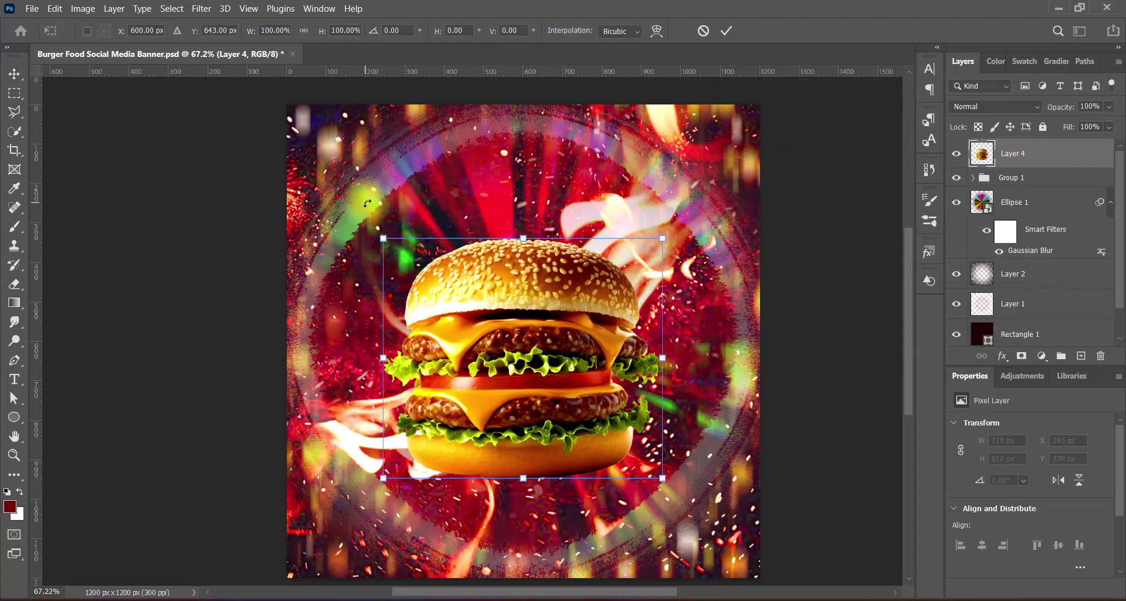
pyautogui.moveTo(393, 228); pyautogui.dragTo(432, 169)
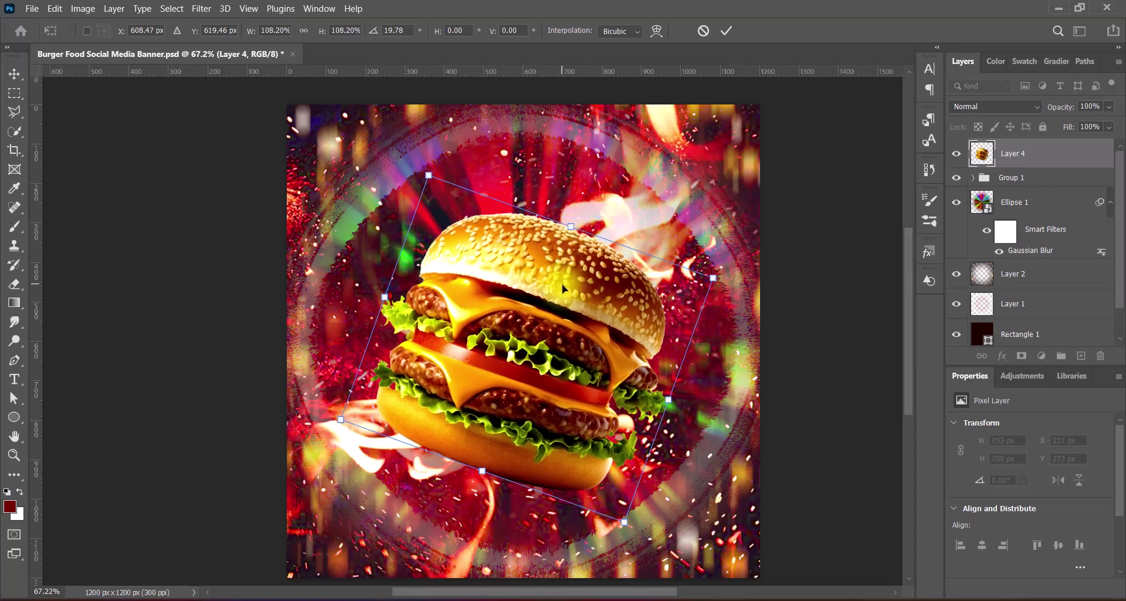
pyautogui.moveTo(562, 288); pyautogui.dragTo(558, 295)
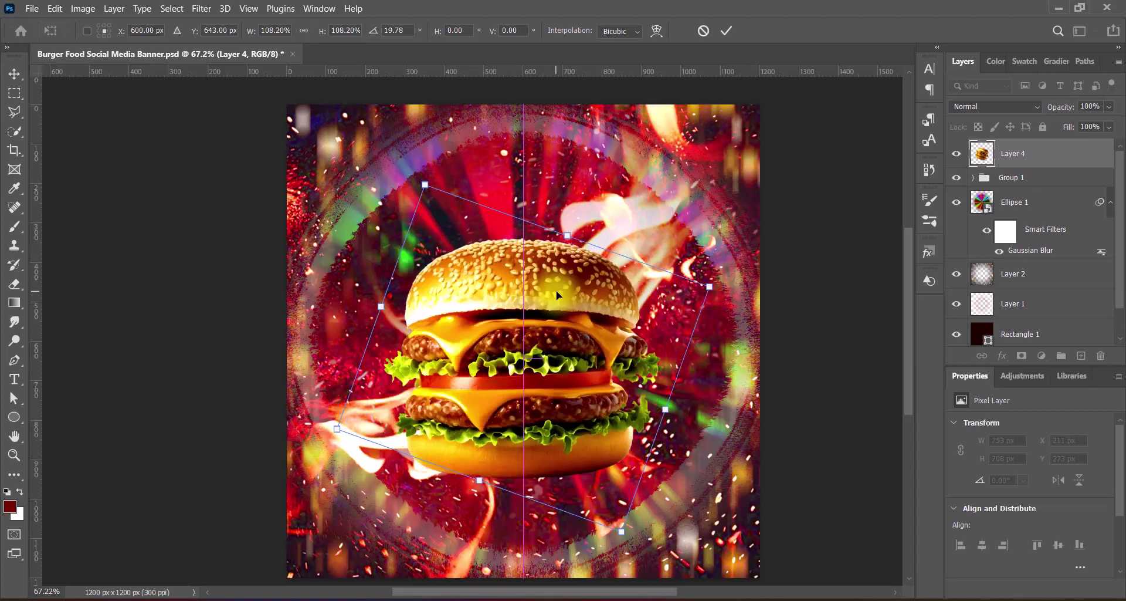
pyautogui.press('Return')
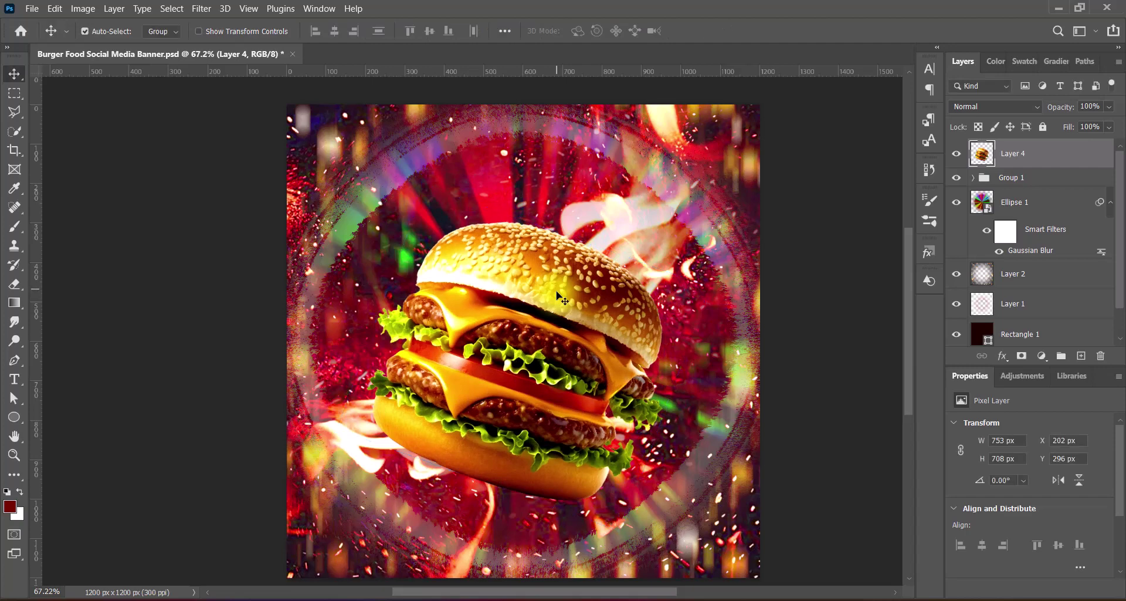
# Step: Scale the fire group behind the burger to about 106% and move it down to about Y 1165 px
pyautogui.click(610, 237)
pyautogui.scroll(-3, 610, 237)
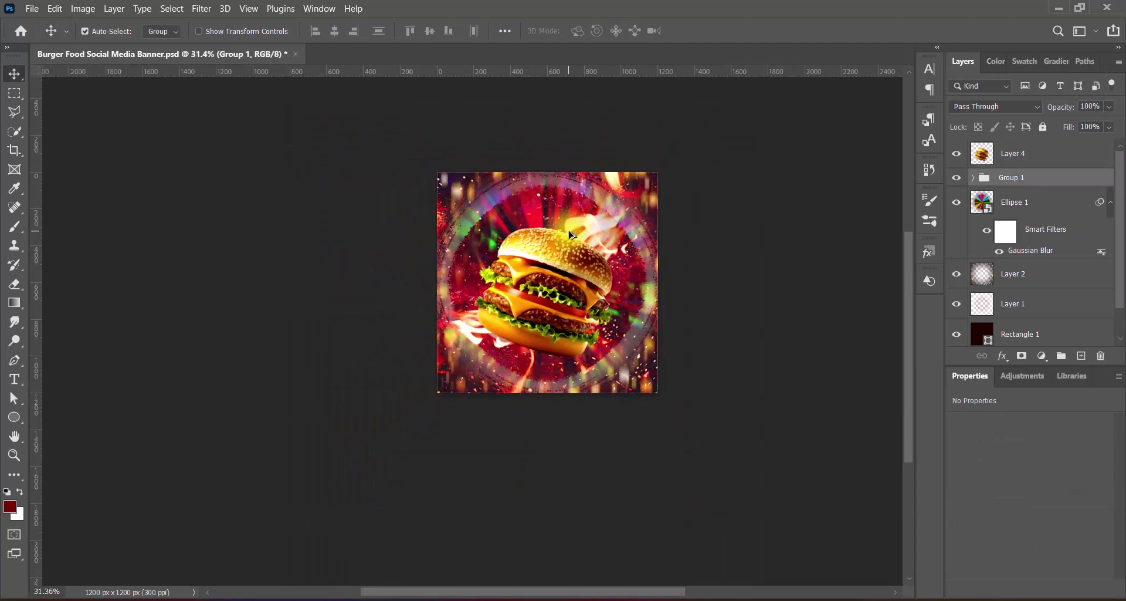
pyautogui.hotkey('ctrl', 't')
pyautogui.moveTo(135, 354); pyautogui.dragTo(117, 354)
pyautogui.scroll(-1, 418, 370)
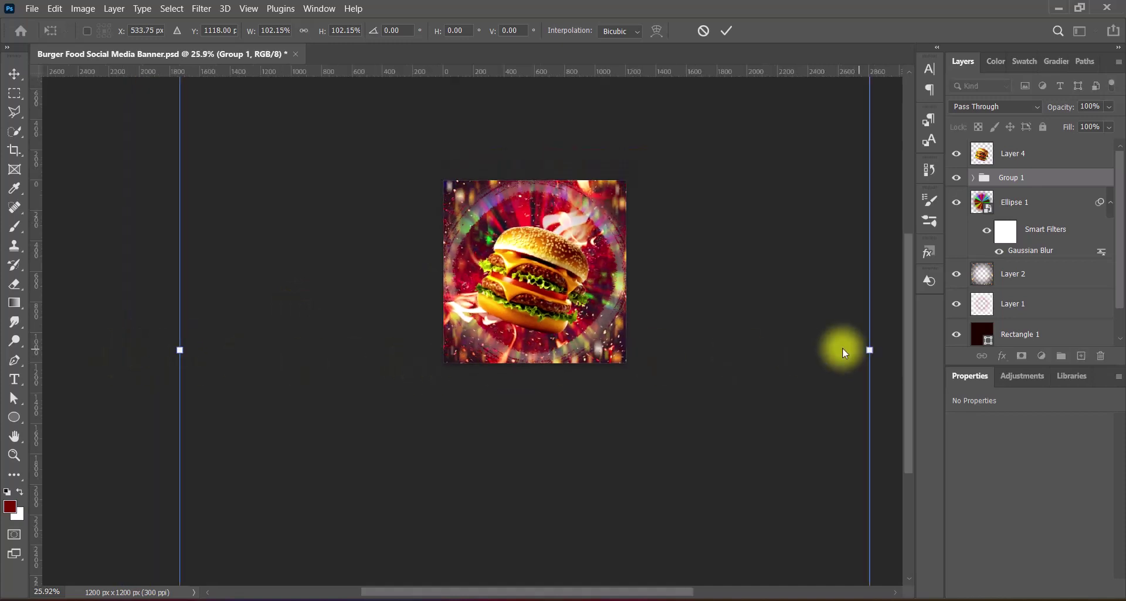
pyautogui.moveTo(868, 350); pyautogui.dragTo(897, 350)
pyautogui.moveTo(576, 279); pyautogui.dragTo(572, 285)
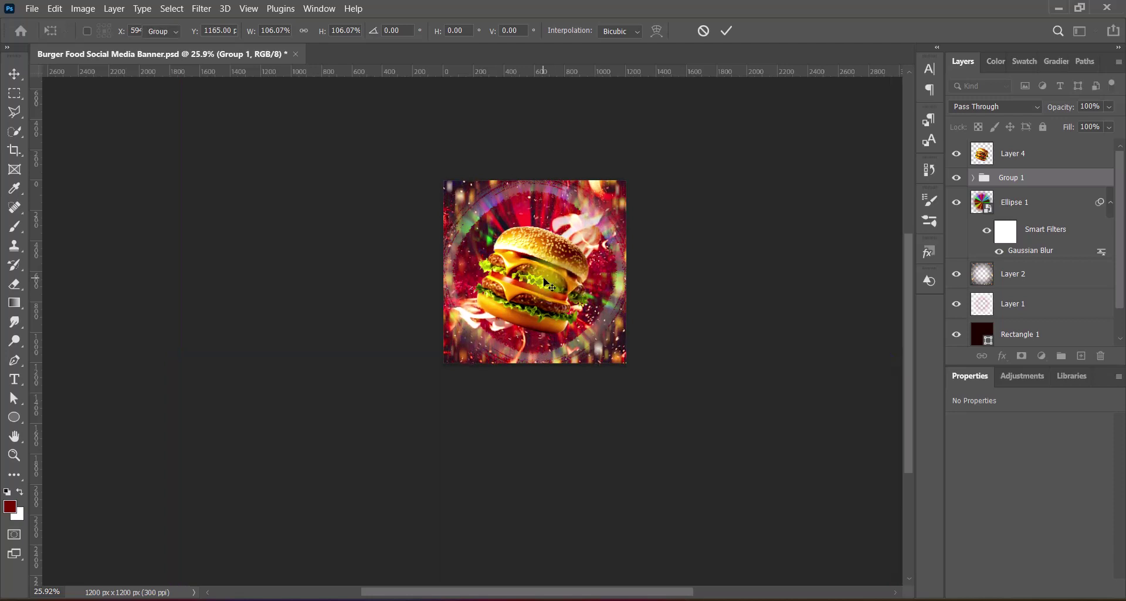
pyautogui.press('Return')
# Step: Add a black Normal drop shadow to the burger layer with 100% opacity, 0 px distance and a larger size
pyautogui.scroll(5, 546, 288)
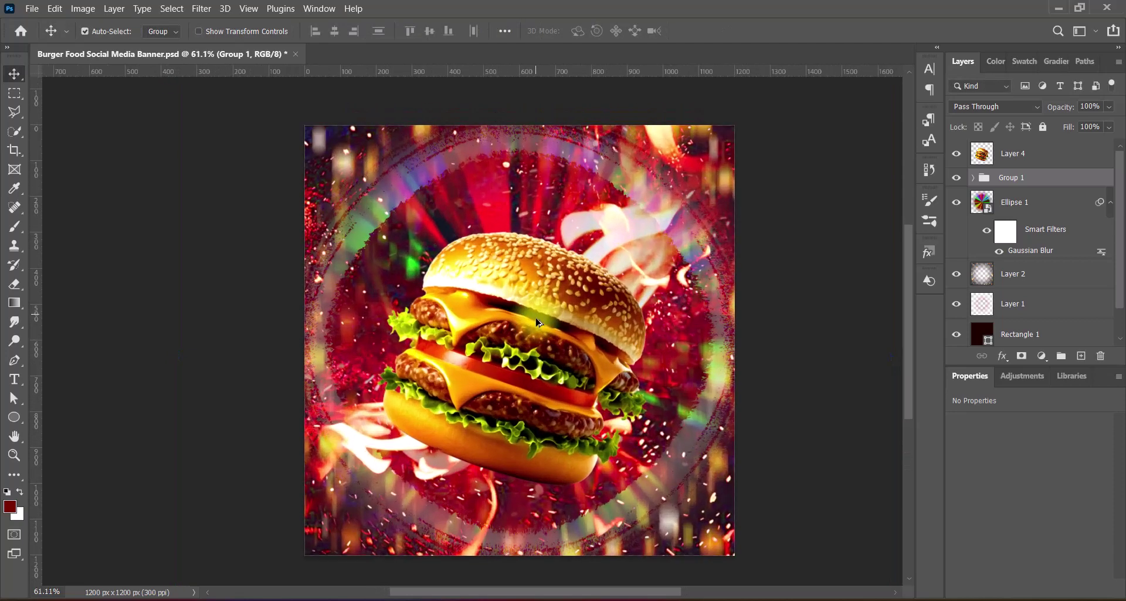
pyautogui.scroll(1, 539, 322)
pyautogui.scroll(-1, 536, 334)
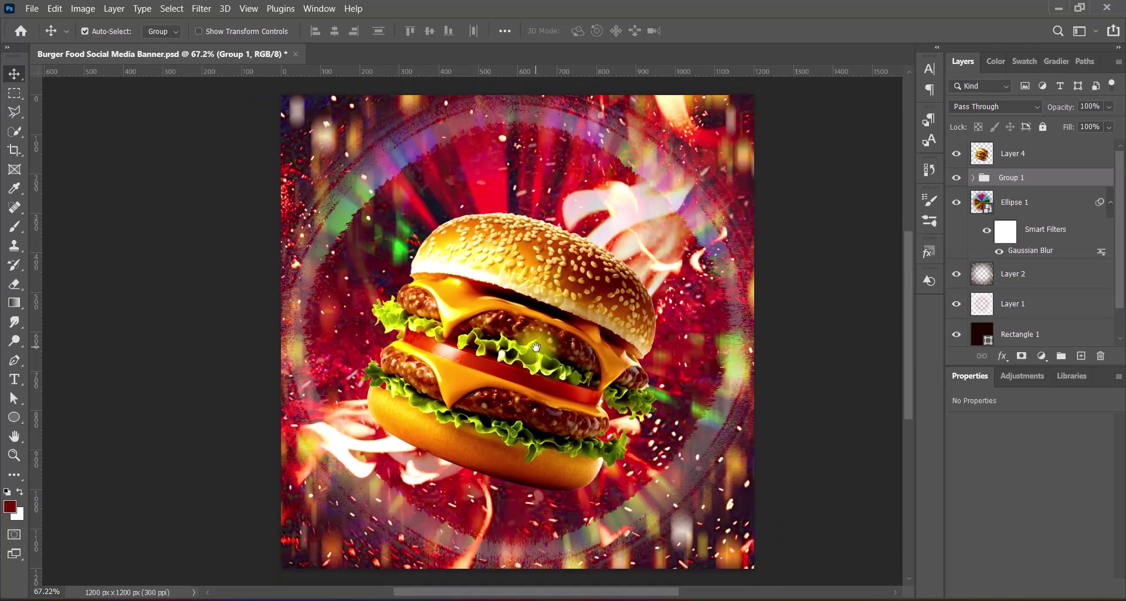
pyautogui.moveTo(536, 346); pyautogui.dragTo(534, 347)
pyautogui.rightClick(982, 153)
pyautogui.click(1009, 153)
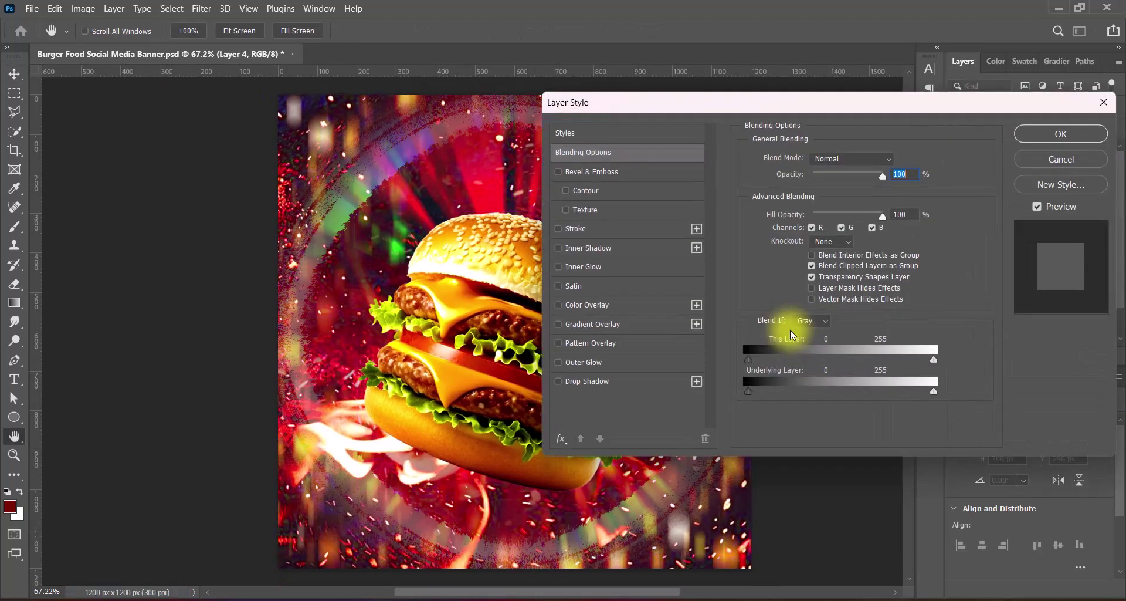
pyautogui.click(559, 382)
pyautogui.moveTo(862, 113); pyautogui.dragTo(916, 104)
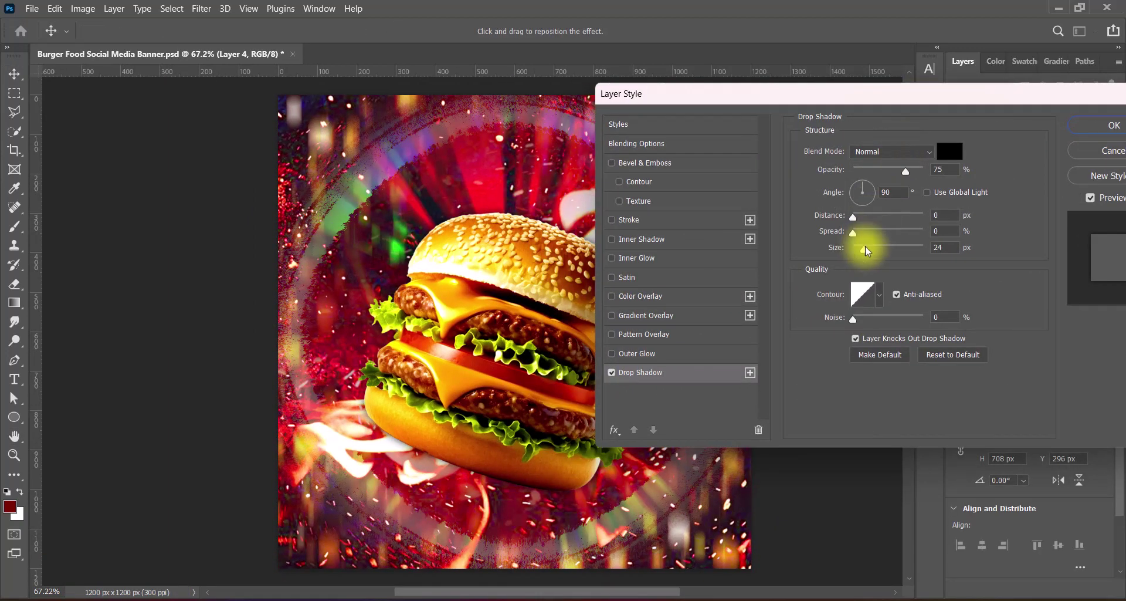
pyautogui.moveTo(867, 251)
pyautogui.mouseDown()
pyautogui.moveTo(900, 252)
pyautogui.moveTo(885, 251)
pyautogui.mouseUp()
pyautogui.click(947, 154)
pyautogui.click(1051, 235)
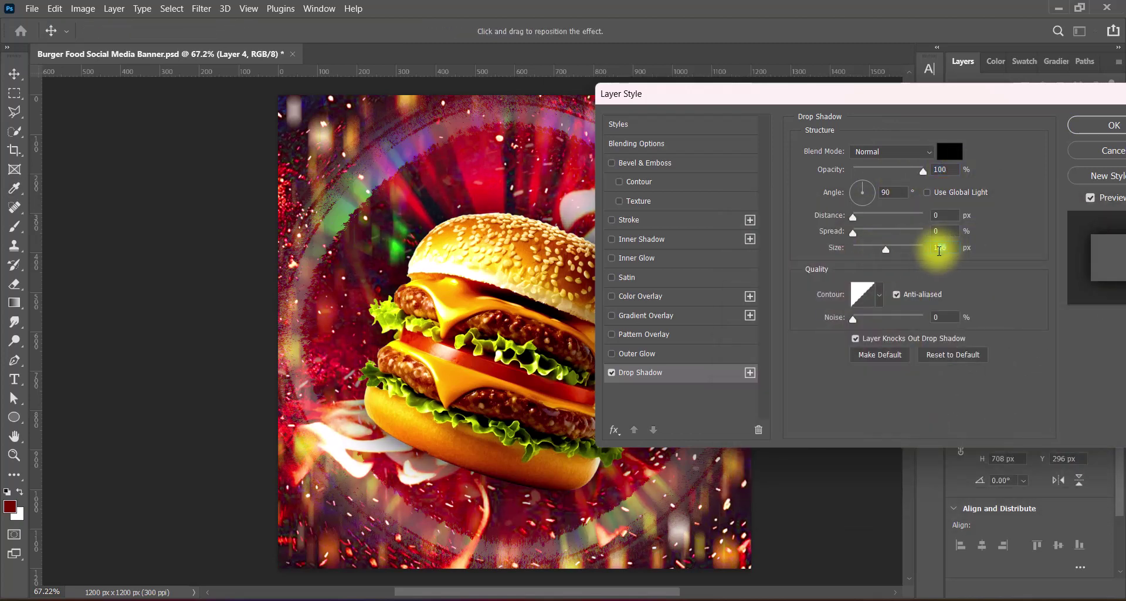
pyautogui.moveTo(927, 97); pyautogui.dragTo(848, 100)
pyautogui.click(1073, 125)
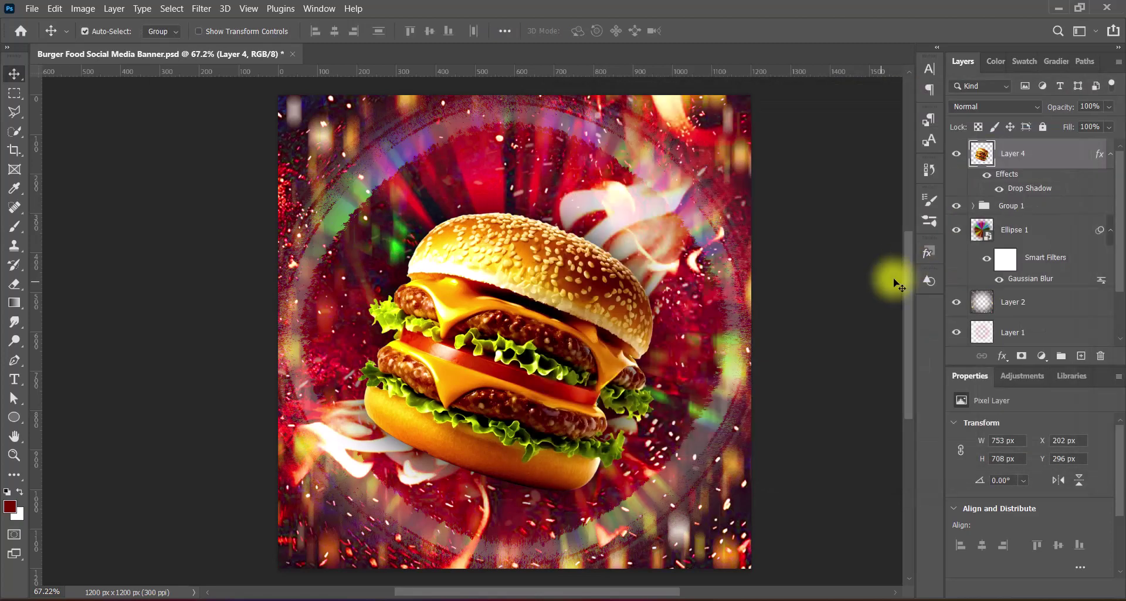
# Step: Set the burger's drop shadow to 12% spread and 111 px size
pyautogui.rightClick(976, 163)
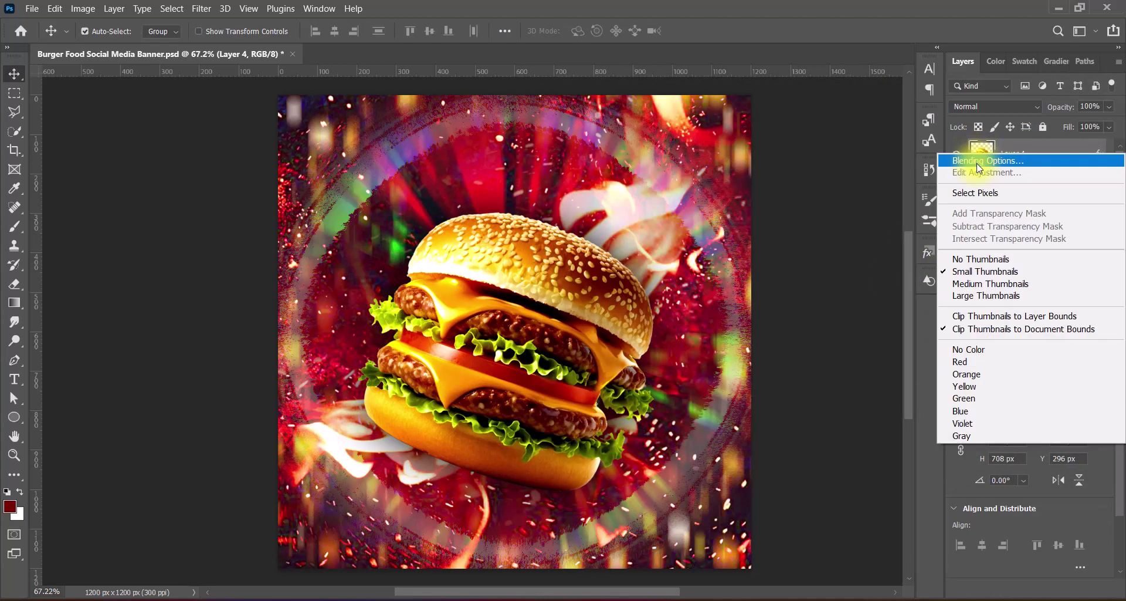
pyautogui.click(985, 160)
pyautogui.click(563, 381)
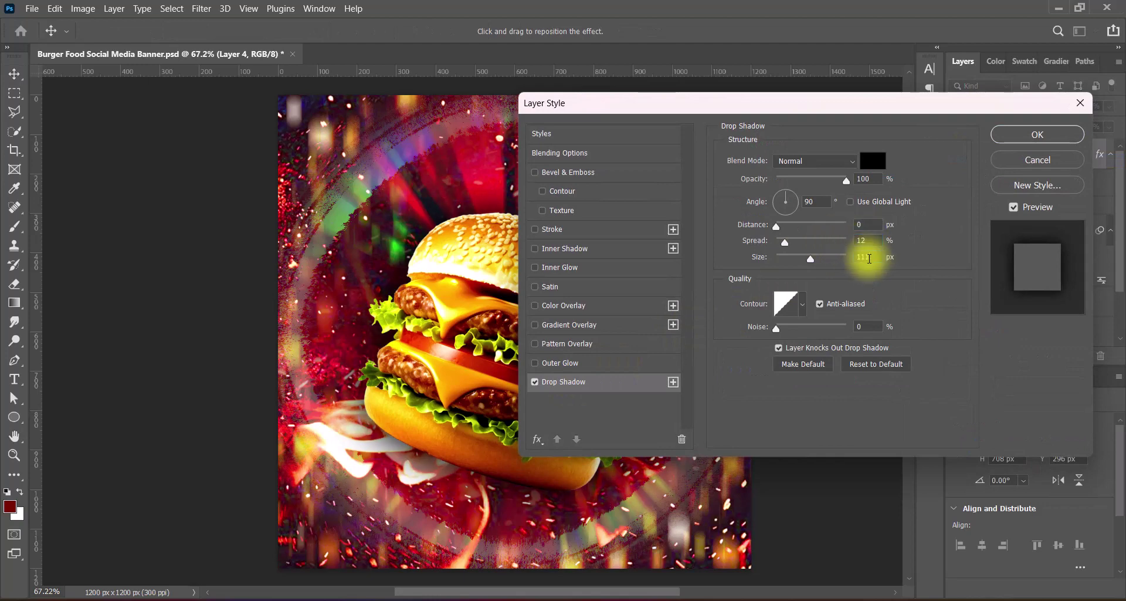
pyautogui.click(1007, 135)
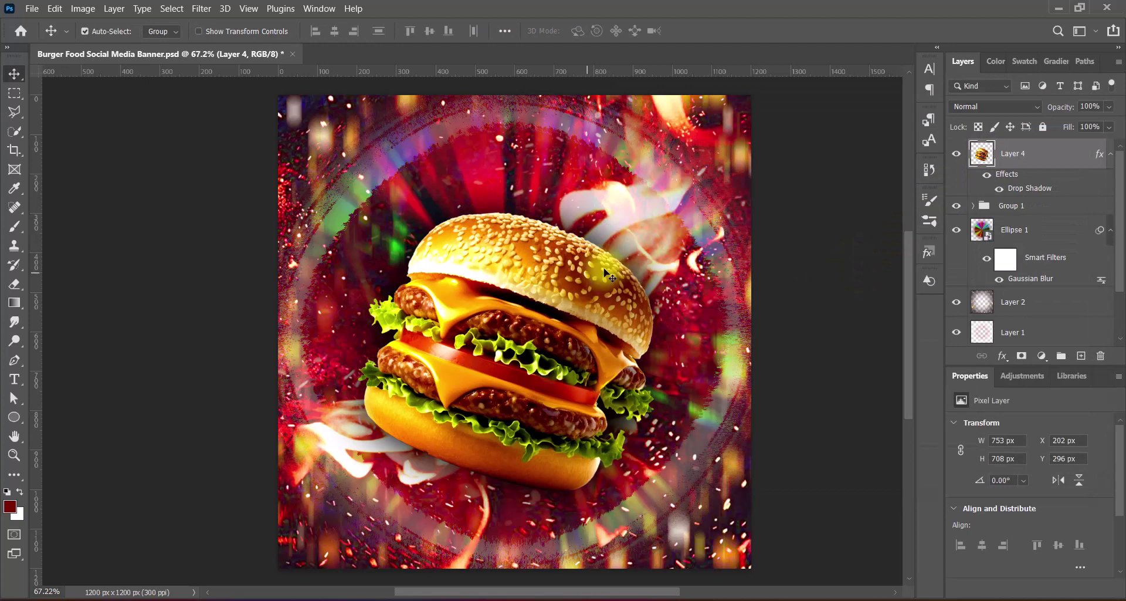
# Step: Paste the rock image at the canvas's lower part and place its layer between Group 1 and Ellipse 1
pyautogui.hotkey('ctrl', 'v')
pyautogui.moveTo(546, 477); pyautogui.dragTo(570, 447)
pyautogui.moveTo(1017, 154); pyautogui.dragTo(1018, 247)
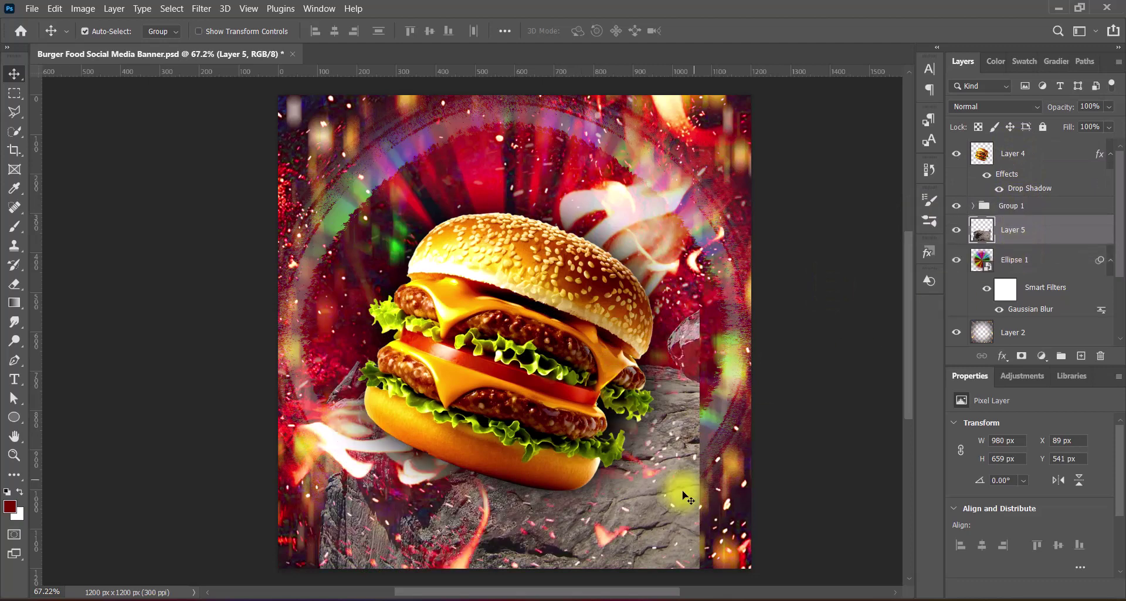
# Step: Enlarge the rock image to about 125.4% and lower it beneath the burger, at about X 599.5 px, Y 1165.5 px
pyautogui.hotkey('ctrl', 't')
pyautogui.moveTo(707, 439); pyautogui.dragTo(752, 438)
pyautogui.moveTo(313, 437); pyautogui.dragTo(278, 439)
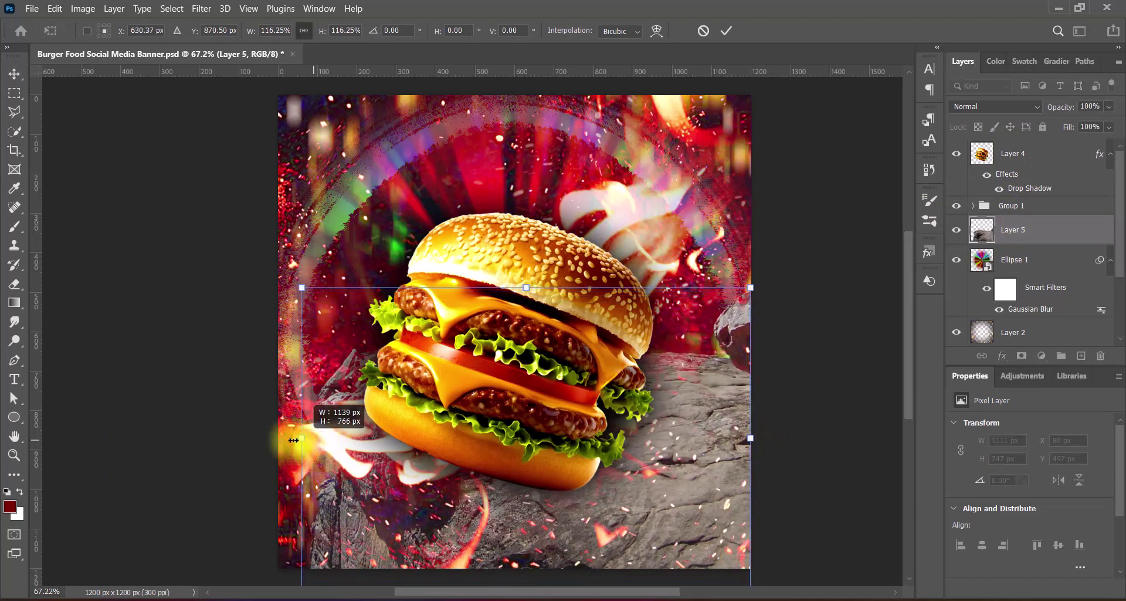
pyautogui.moveTo(570, 428); pyautogui.dragTo(568, 487)
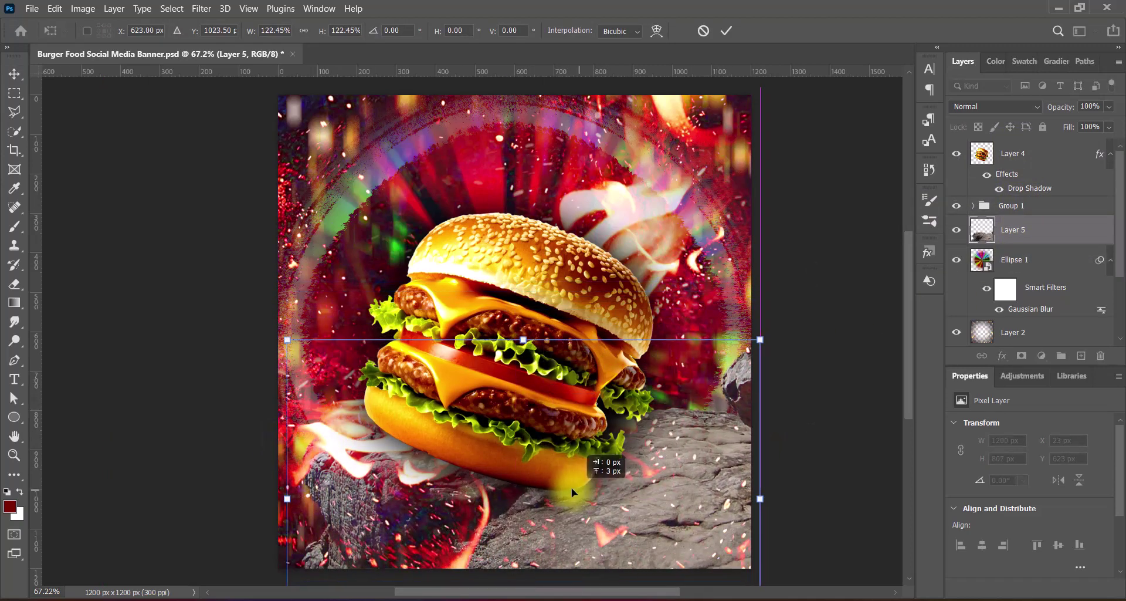
pyautogui.moveTo(752, 498); pyautogui.dragTo(763, 498)
pyautogui.moveTo(675, 484); pyautogui.dragTo(666, 533)
pyautogui.moveTo(591, 493); pyautogui.dragTo(598, 502)
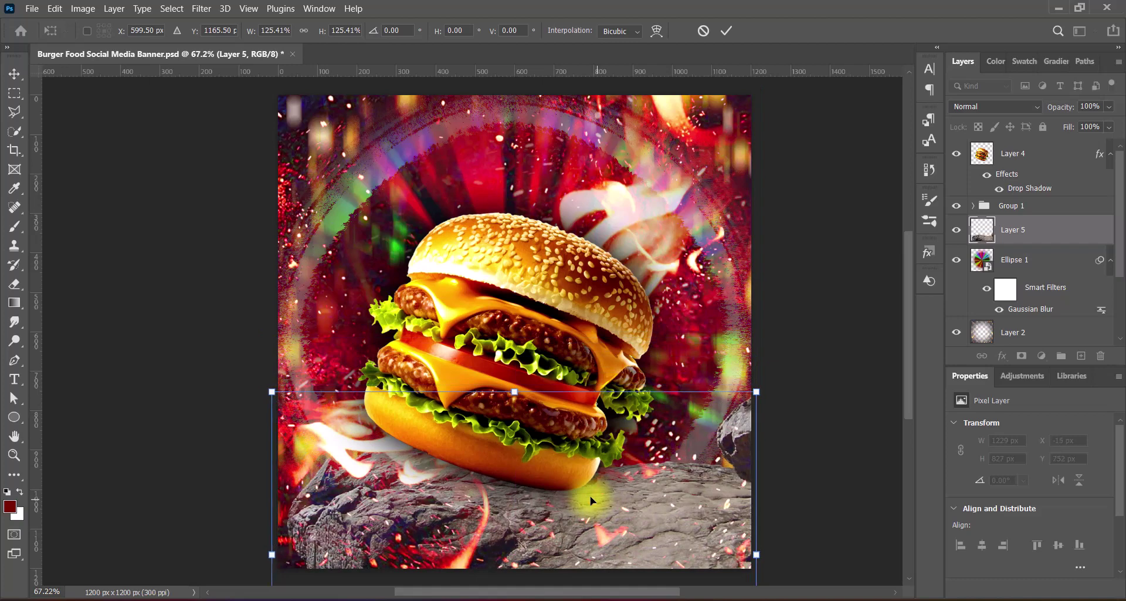
# Step: Nudge the rock image to X 588.5 px, Y 1171.5 px and apply the transform
pyautogui.press('Left')
pyautogui.press('Left')
pyautogui.press('Left')
pyautogui.press('Left')
pyautogui.press('Left')
pyautogui.press('Left')
pyautogui.press('Left')
pyautogui.press('Left')
pyautogui.press('Left')
pyautogui.press('Left')
pyautogui.press('Left')
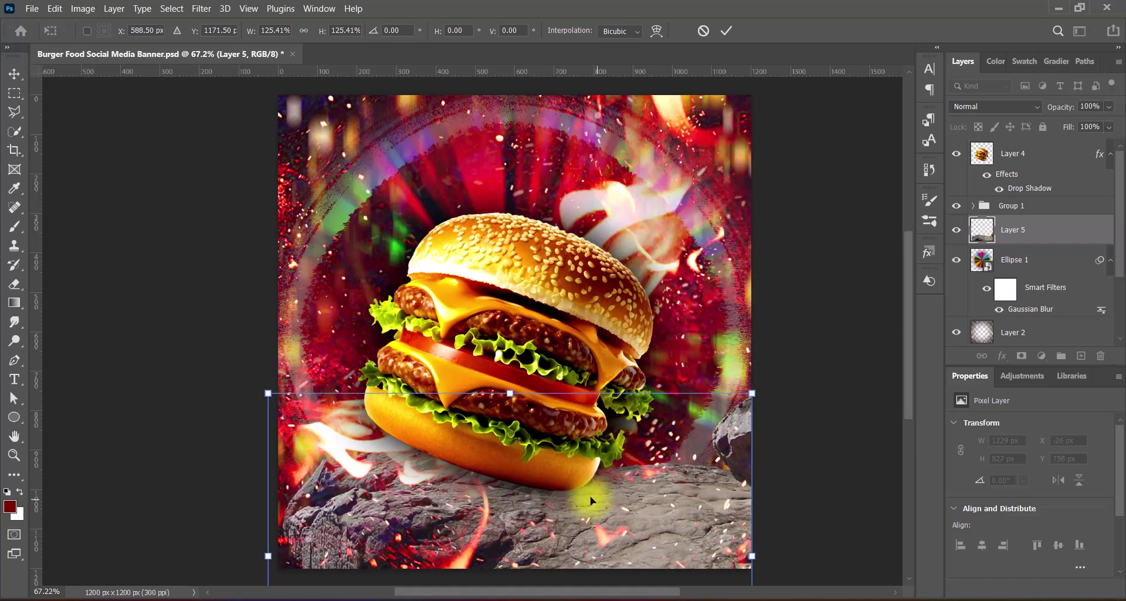
pyautogui.press('Return')
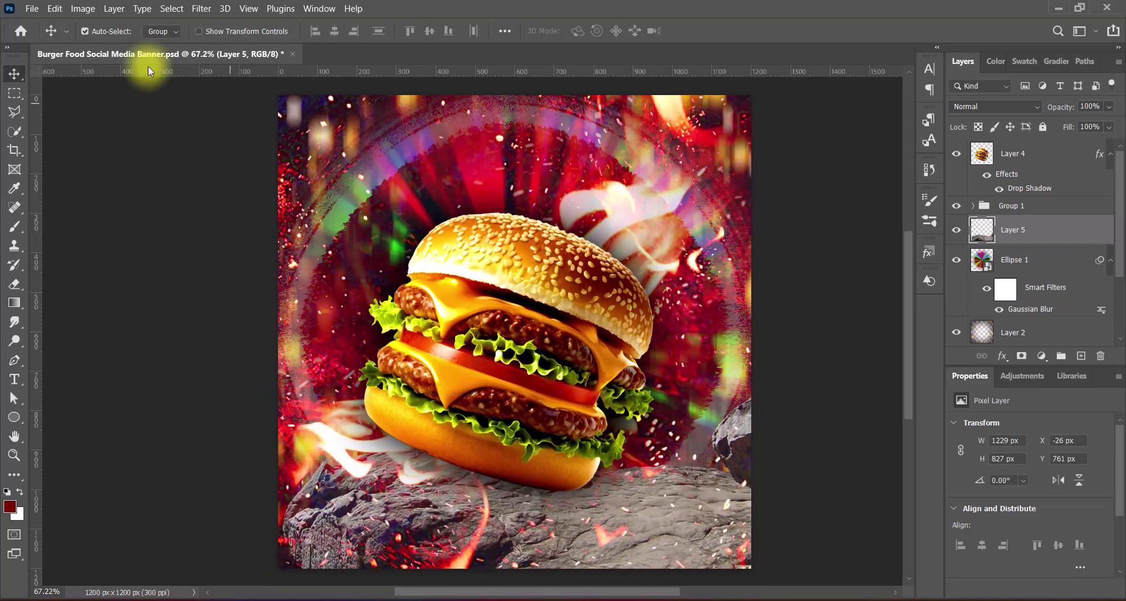
# Step: Raise the rock layer's vibrance to +100 with the Vibrance adjustment
pyautogui.click(83, 8)
pyautogui.moveTo(100, 43)
pyautogui.click(252, 101)
pyautogui.write('+2')
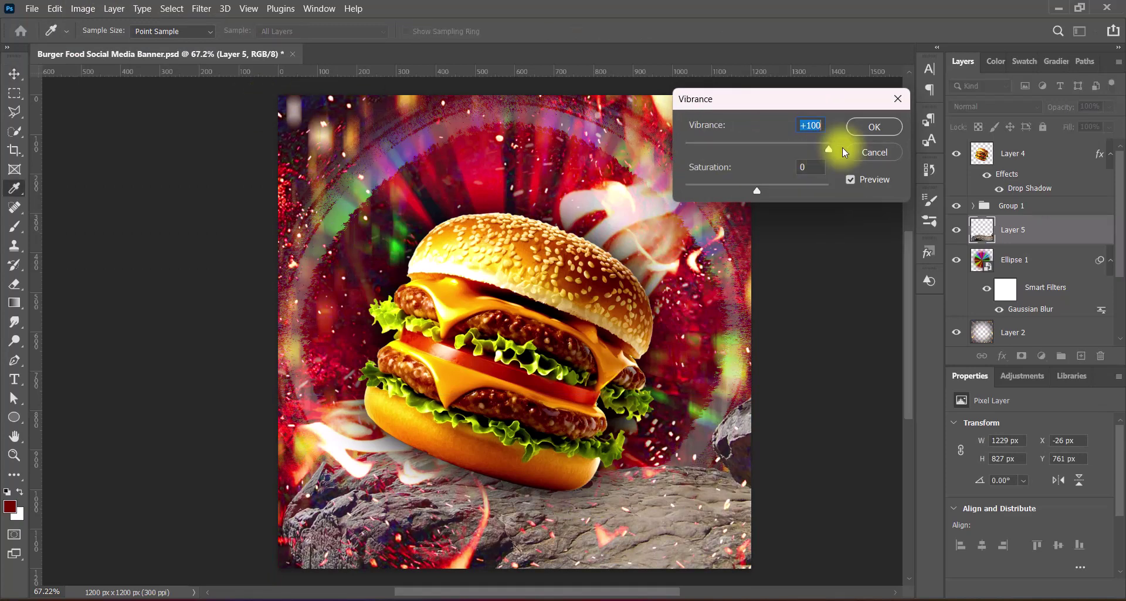
pyautogui.click(883, 129)
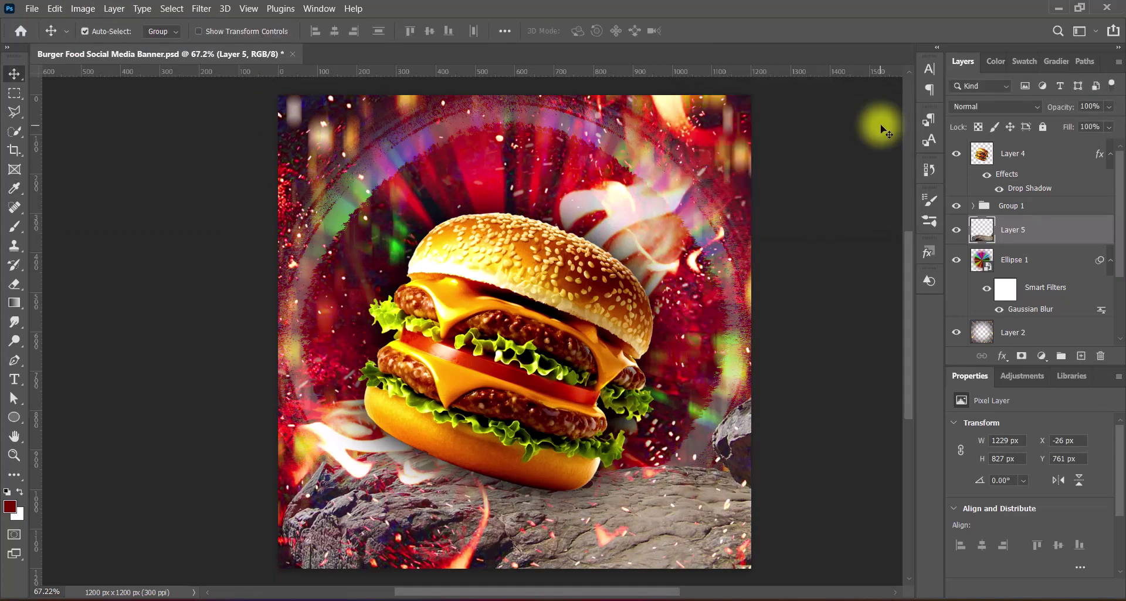
# Step: Apply the Increase Saturation preset of Hue/Saturation to the rock layer
pyautogui.click(82, 8)
pyautogui.moveTo(100, 43)
pyautogui.click(252, 114)
pyautogui.click(798, 98)
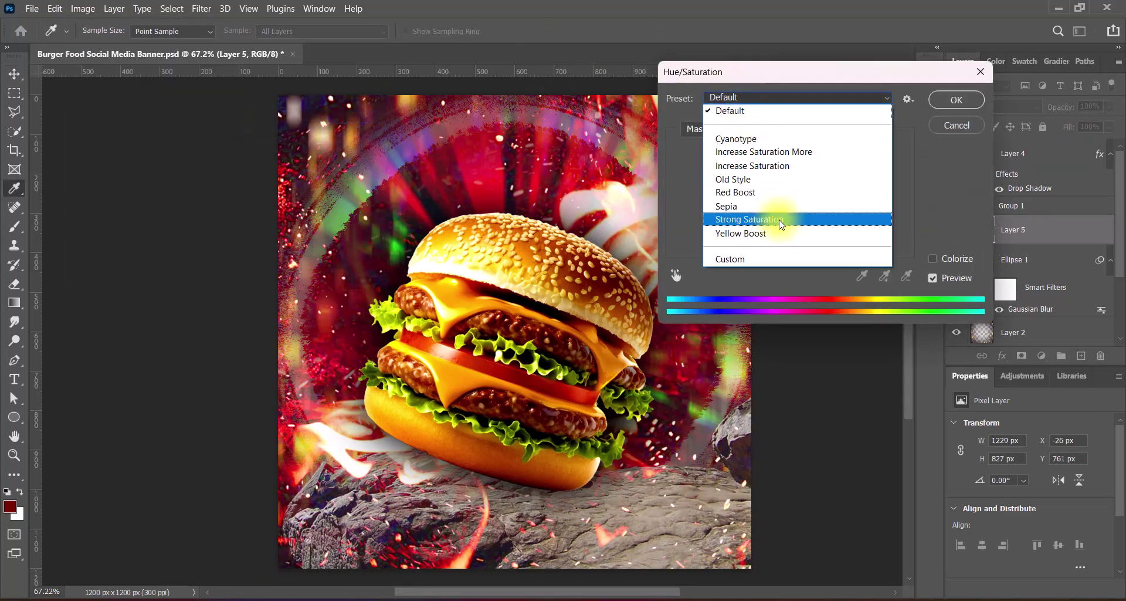
pyautogui.click(781, 217)
pyautogui.click(833, 98)
pyautogui.click(825, 113)
pyautogui.click(956, 100)
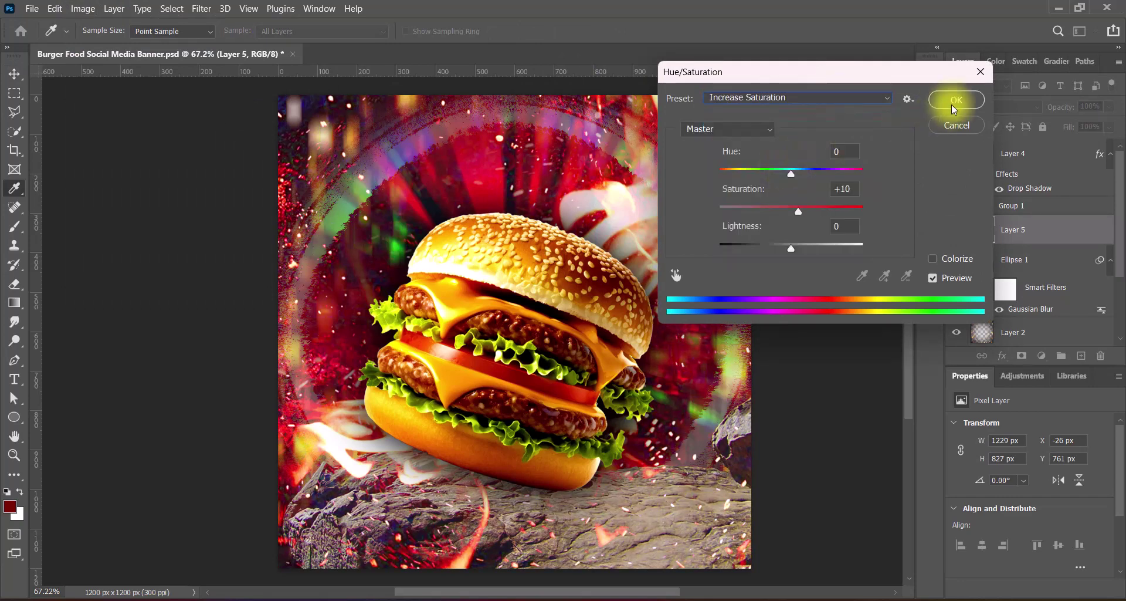
# Step: Apply the Red Boost preset of Hue/Saturation to the rock layer
pyautogui.click(83, 8)
pyautogui.moveTo(100, 43)
pyautogui.click(264, 113)
pyautogui.click(798, 97)
pyautogui.click(734, 199)
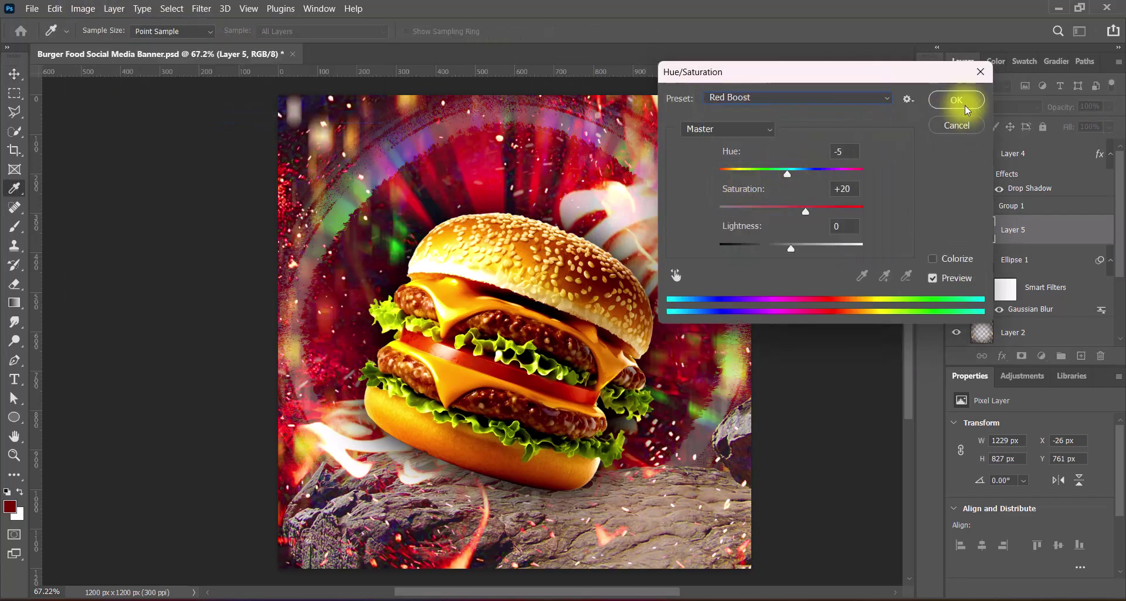
pyautogui.click(963, 101)
# Step: Apply the Increase Contrast 3 preset of Levels to the rock layer
pyautogui.click(83, 8)
pyautogui.click(258, 56)
pyautogui.click(850, 82)
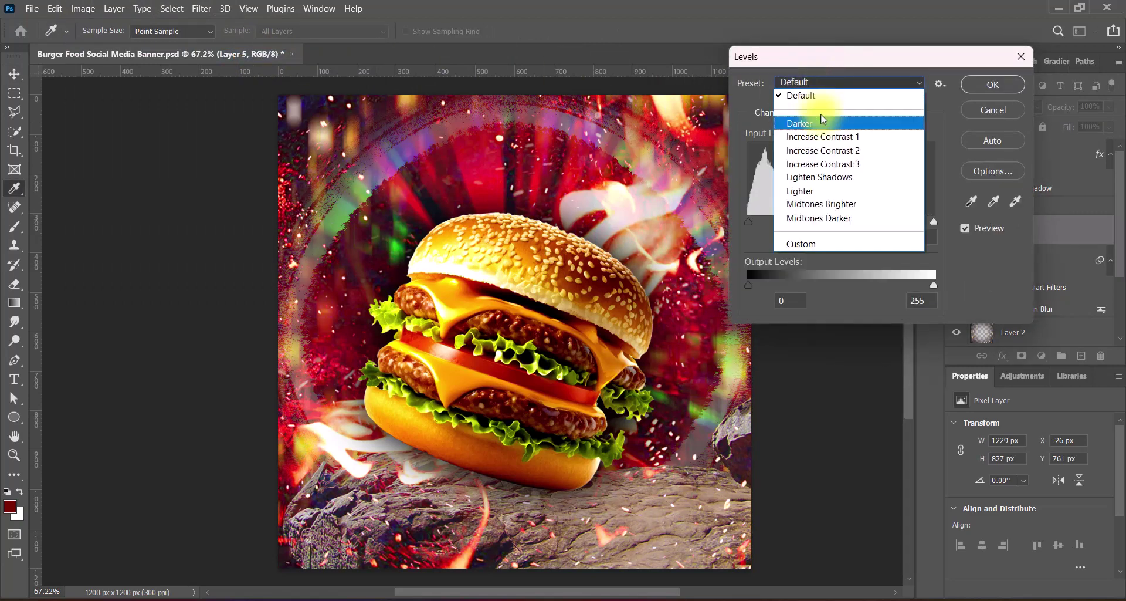
pyautogui.click(834, 164)
pyautogui.click(972, 91)
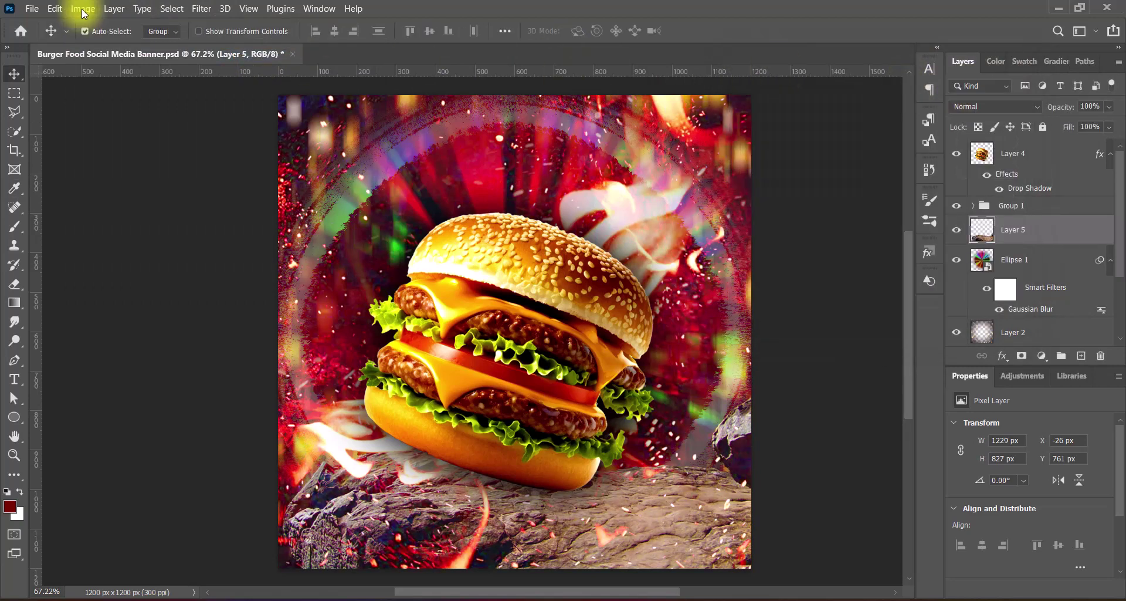
# Step: Darken the rock layer with the Darker preset of Levels
pyautogui.click(83, 8)
pyautogui.moveTo(100, 43)
pyautogui.click(258, 55)
pyautogui.click(851, 82)
pyautogui.click(822, 123)
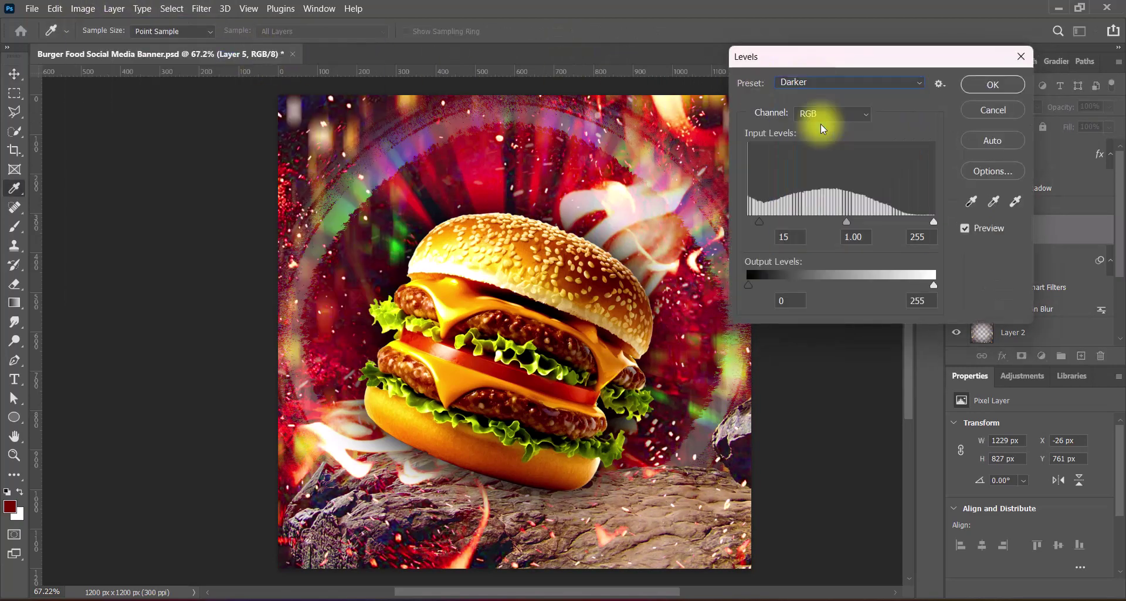
pyautogui.click(992, 85)
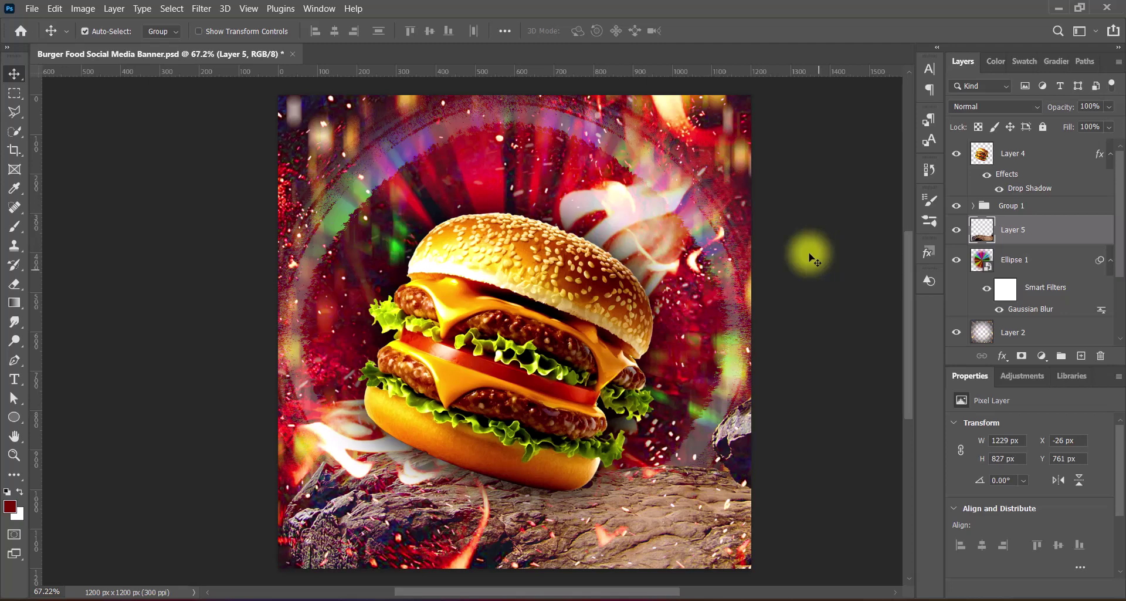
# Step: Rotate the burger by about 1.5° and enlarge it to about 102.5% so it reaches down onto the rock
pyautogui.click(516, 467)
pyautogui.hotkey('ctrl', 't')
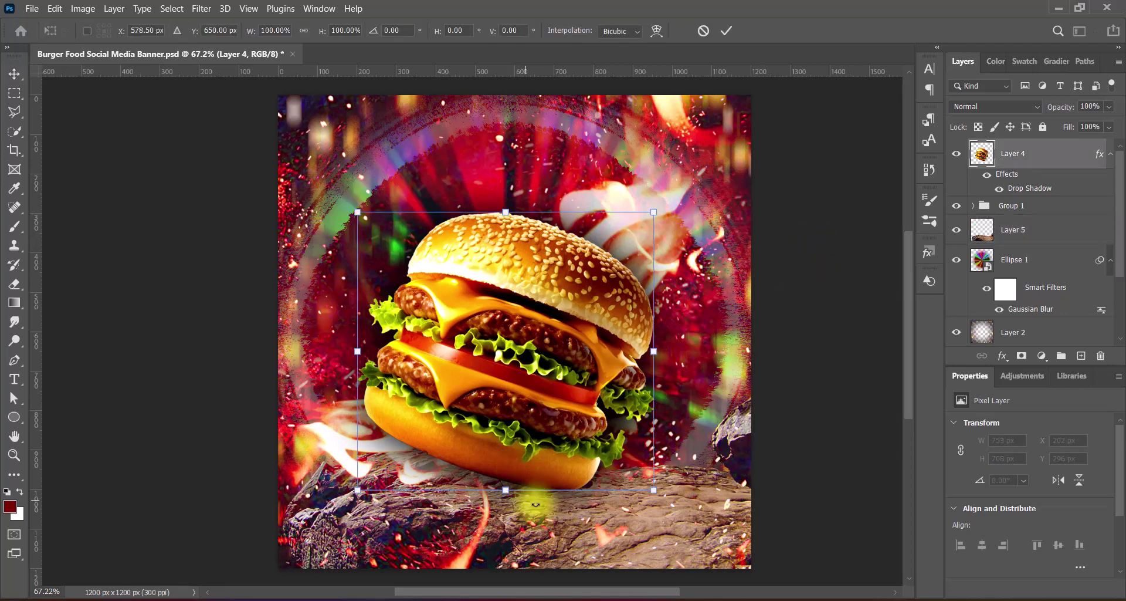
pyautogui.moveTo(694, 501); pyautogui.dragTo(686, 503)
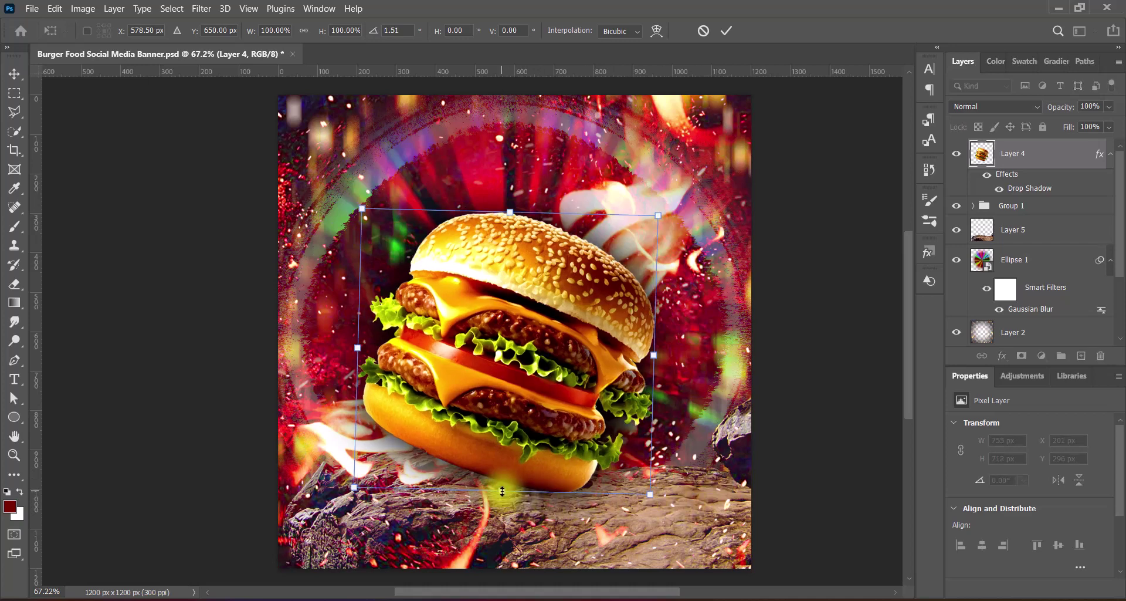
pyautogui.moveTo(502, 490); pyautogui.dragTo(502, 500)
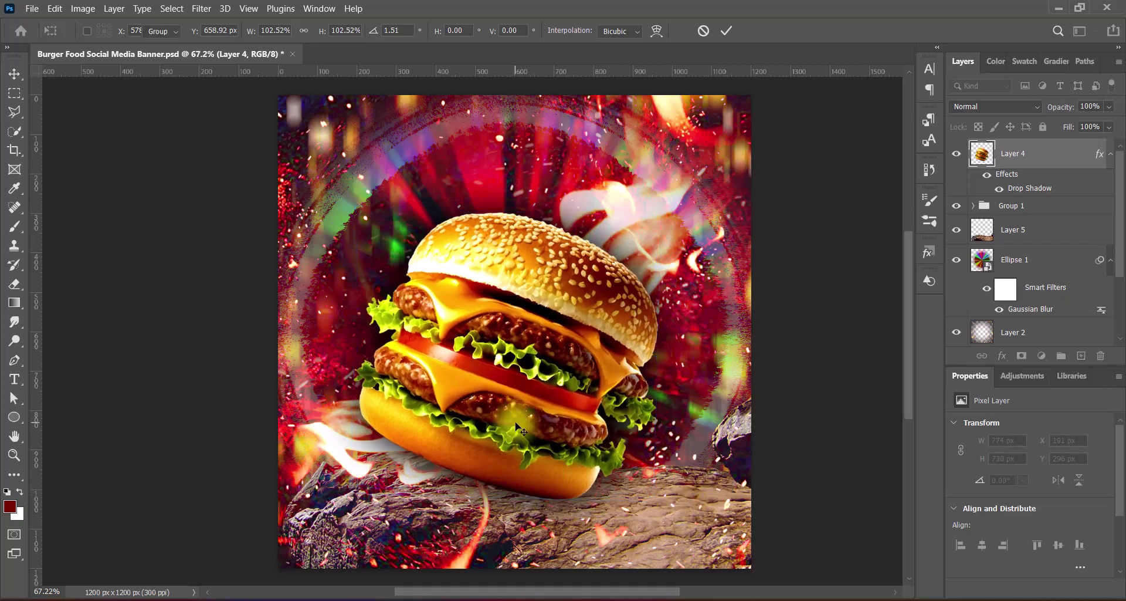
pyautogui.press('Return')
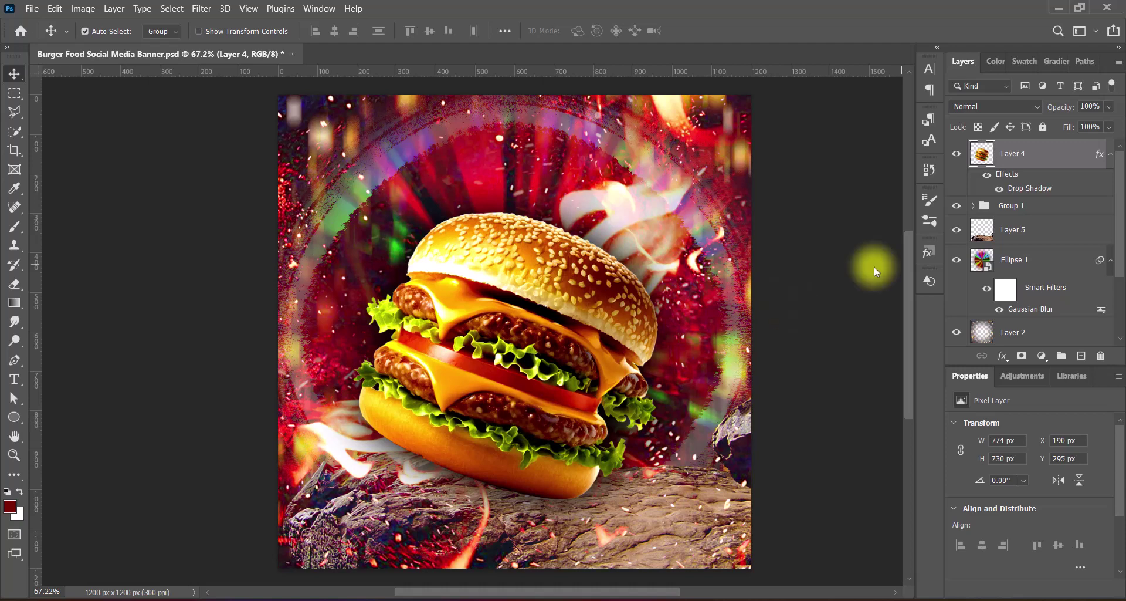
# Step: Add a new layer above Group 1 and paint a single black 1000 px brush dab on it behind the burger
pyautogui.click(1018, 205)
pyautogui.click(1081, 355)
pyautogui.click(14, 131)
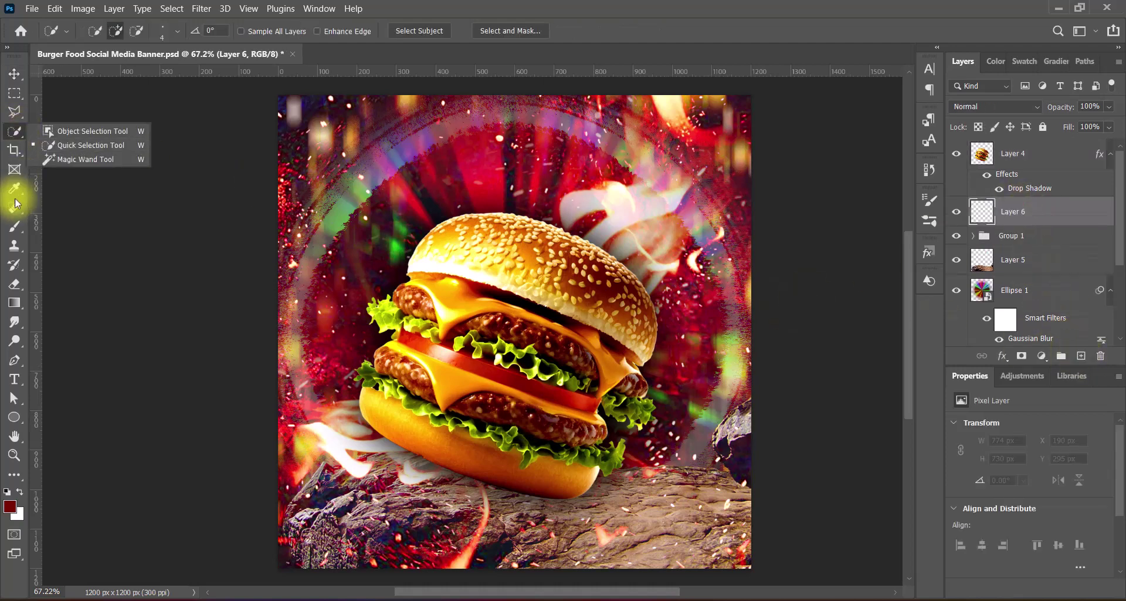
pyautogui.click(14, 225)
pyautogui.click(88, 226)
pyautogui.click(7, 492)
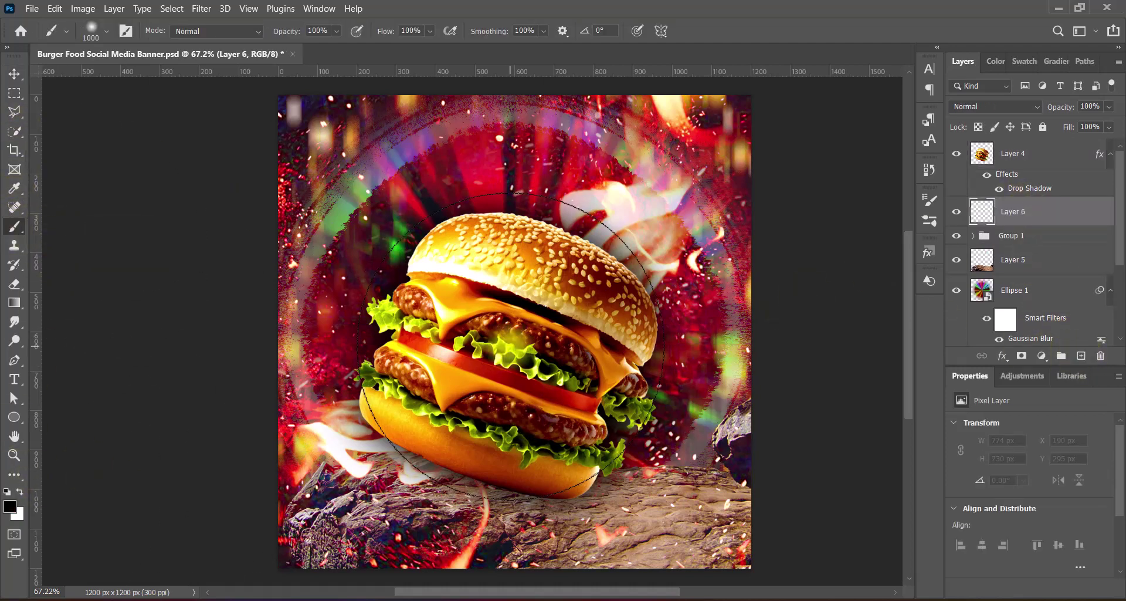
pyautogui.click(511, 345)
# Step: Flatten and widen the black dab into a shadow of about 1362 x 112 px beneath the burger, at X -124 px, Y 973 px
pyautogui.click(14, 73)
pyautogui.hotkey('ctrl', 't')
pyautogui.moveTo(514, 95); pyautogui.dragTo(524, 431)
pyautogui.moveTo(531, 480); pyautogui.dragTo(540, 502)
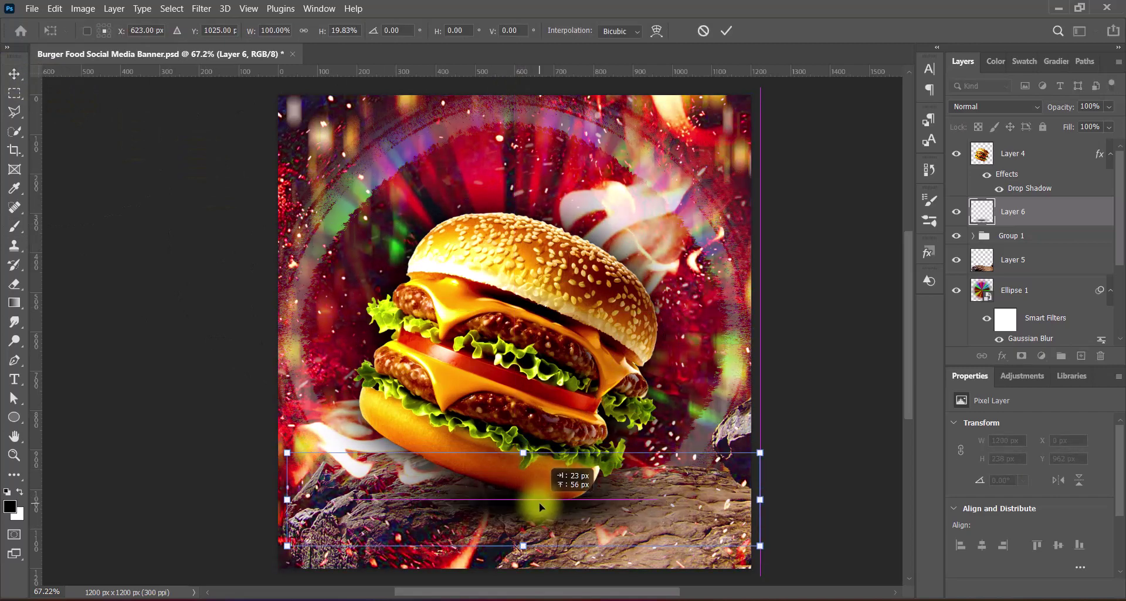
pyautogui.moveTo(524, 452); pyautogui.dragTo(538, 504)
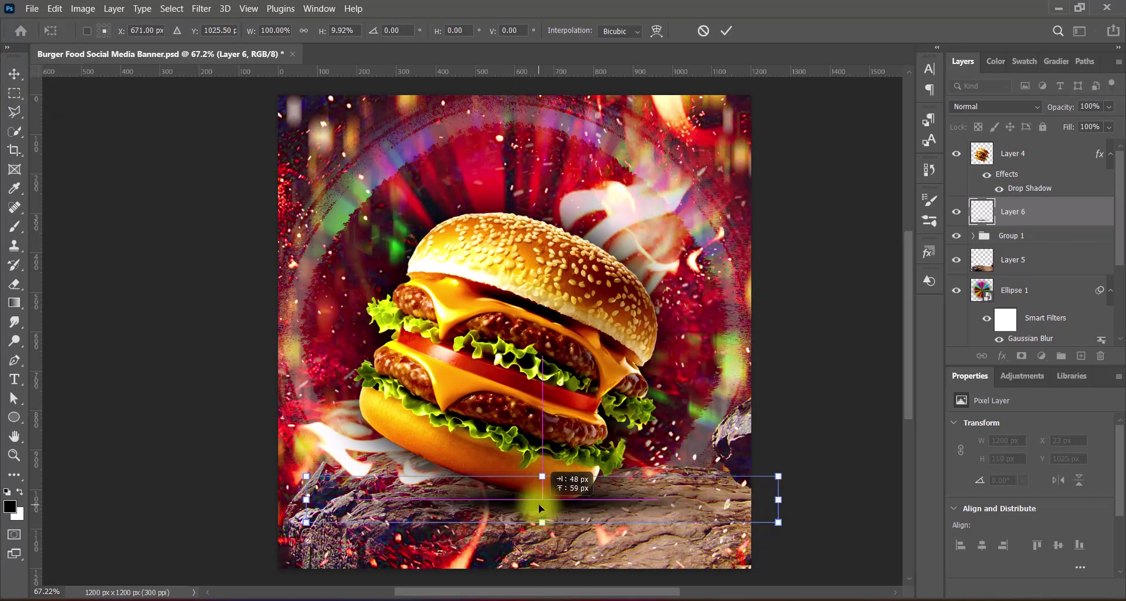
pyautogui.moveTo(306, 499); pyautogui.dragTo(243, 502)
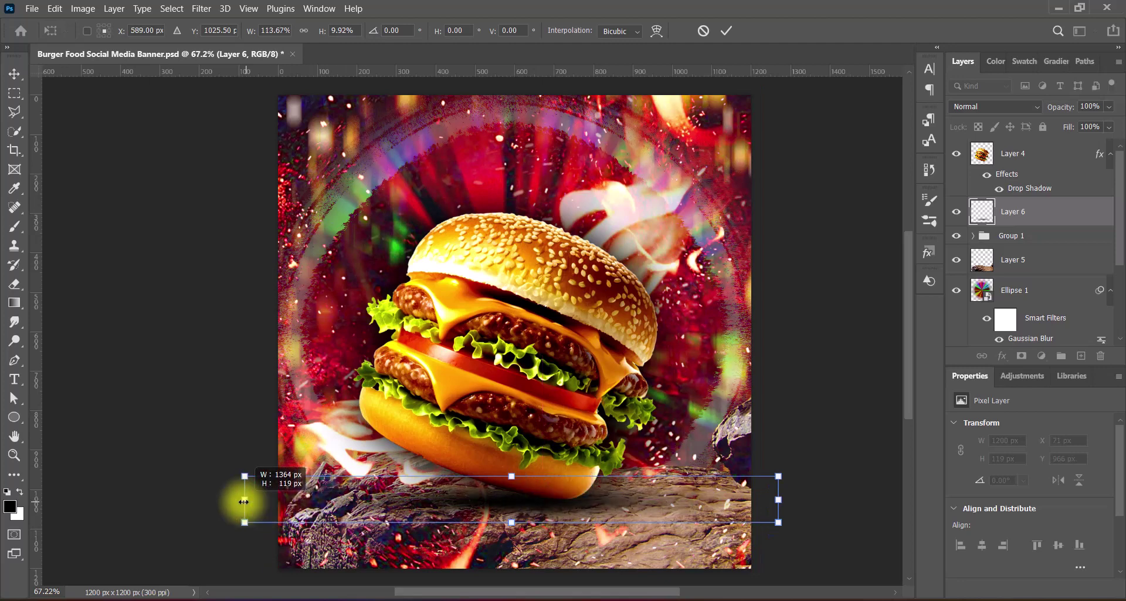
pyautogui.moveTo(779, 500); pyautogui.dragTo(766, 499)
pyautogui.moveTo(498, 479); pyautogui.dragTo(498, 482)
pyautogui.press('Return')
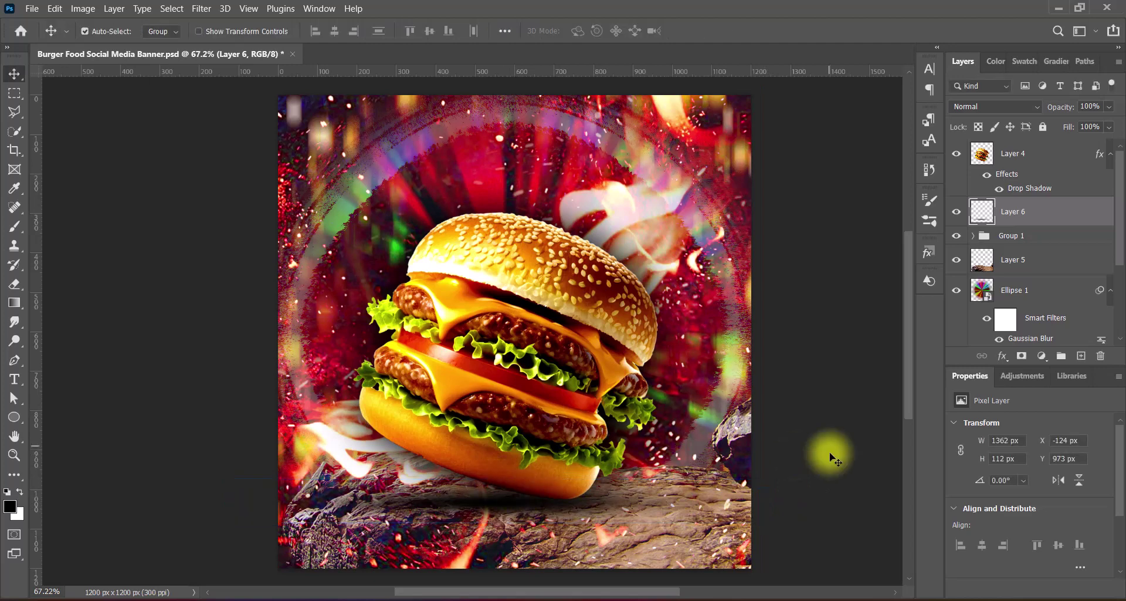
# Step: Blur the shadow as a smart object with a 12 px Gaussian Blur and set its layer opacity to 81%
pyautogui.rightClick(1037, 213)
pyautogui.click(998, 216)
pyautogui.click(202, 8)
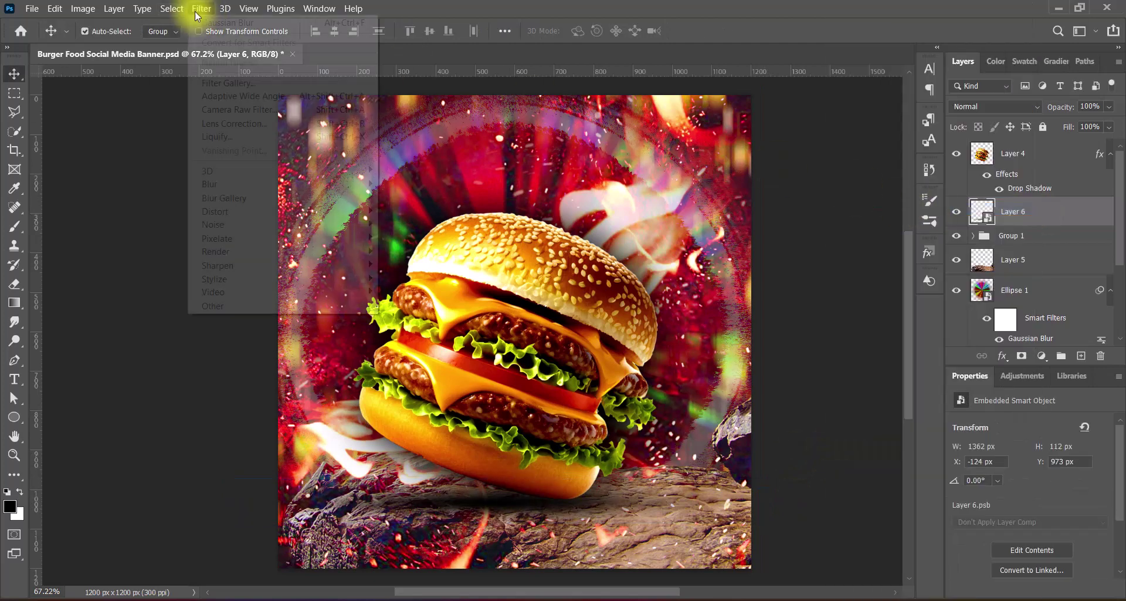
pyautogui.moveTo(210, 184)
pyautogui.click(411, 240)
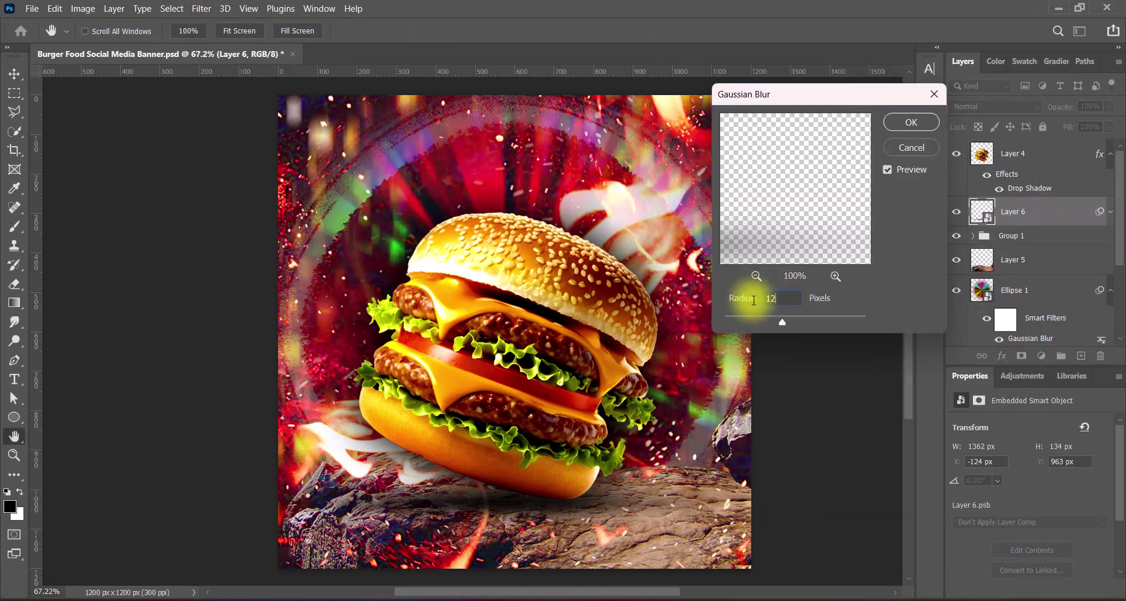
pyautogui.click(894, 126)
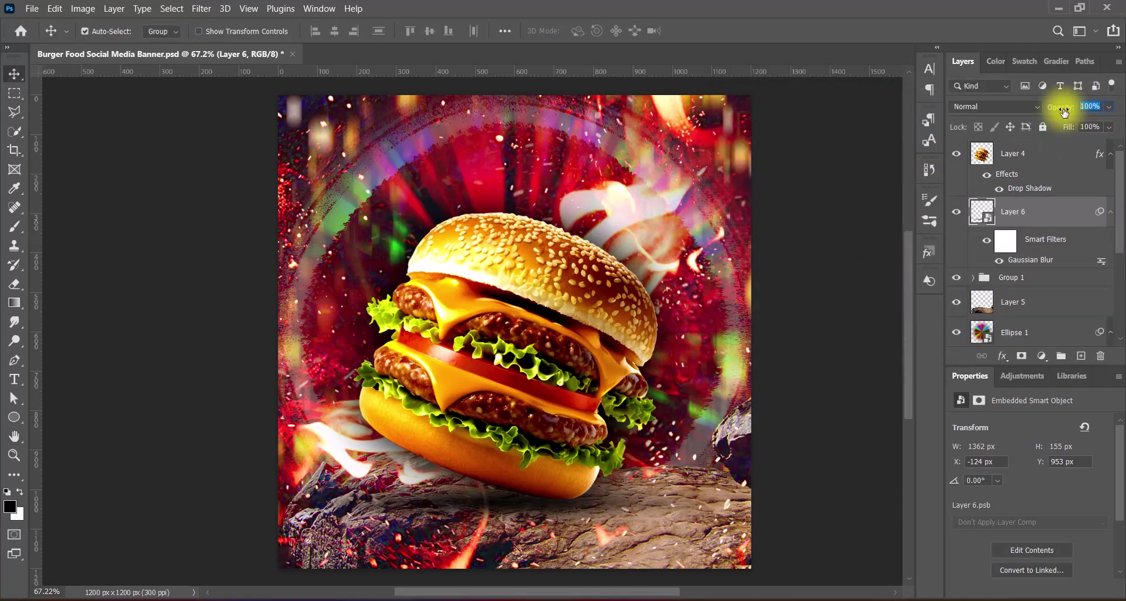
pyautogui.write('75')
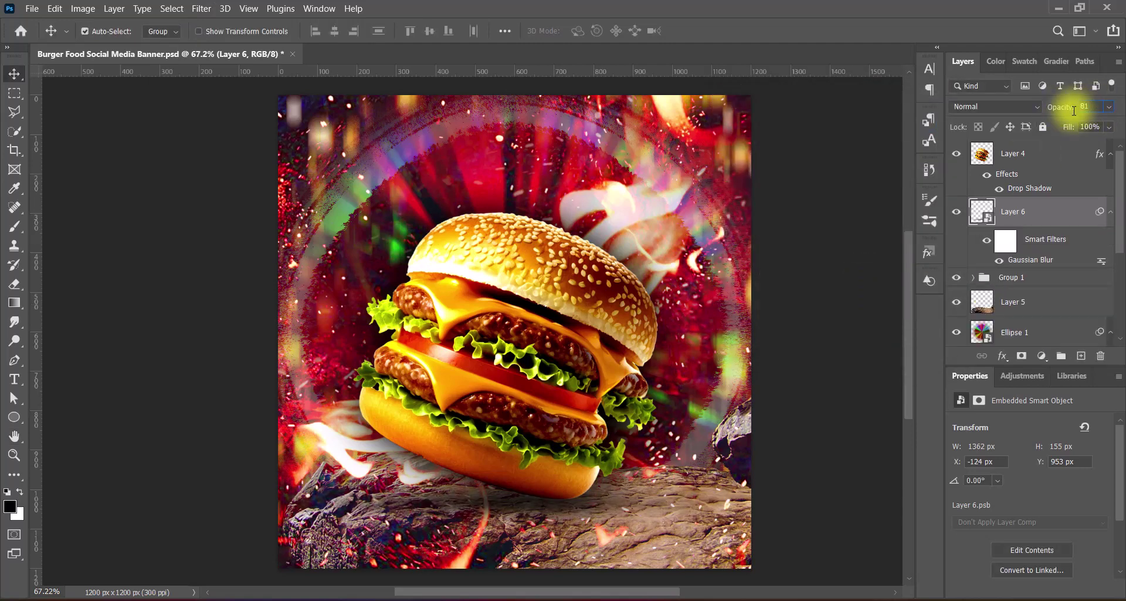
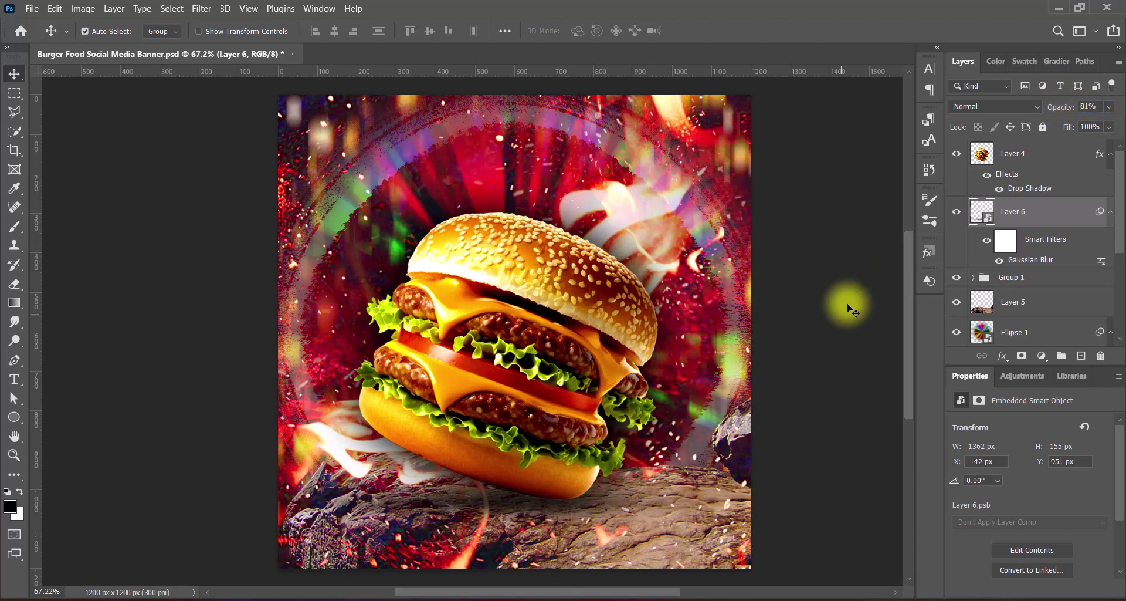
pyautogui.click(828, 366)
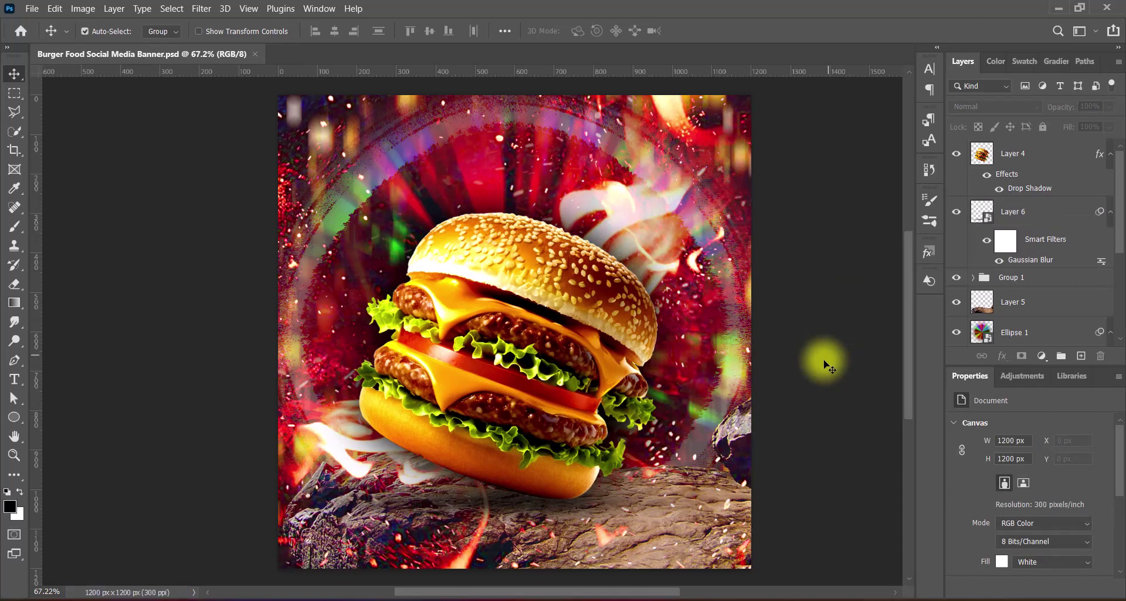
# Step: Add white, centred two-line text "Burgers Unleashed" above the burger on a new layer on top of Layer 4
pyautogui.click(1050, 152)
pyautogui.click(1081, 355)
pyautogui.click(14, 379)
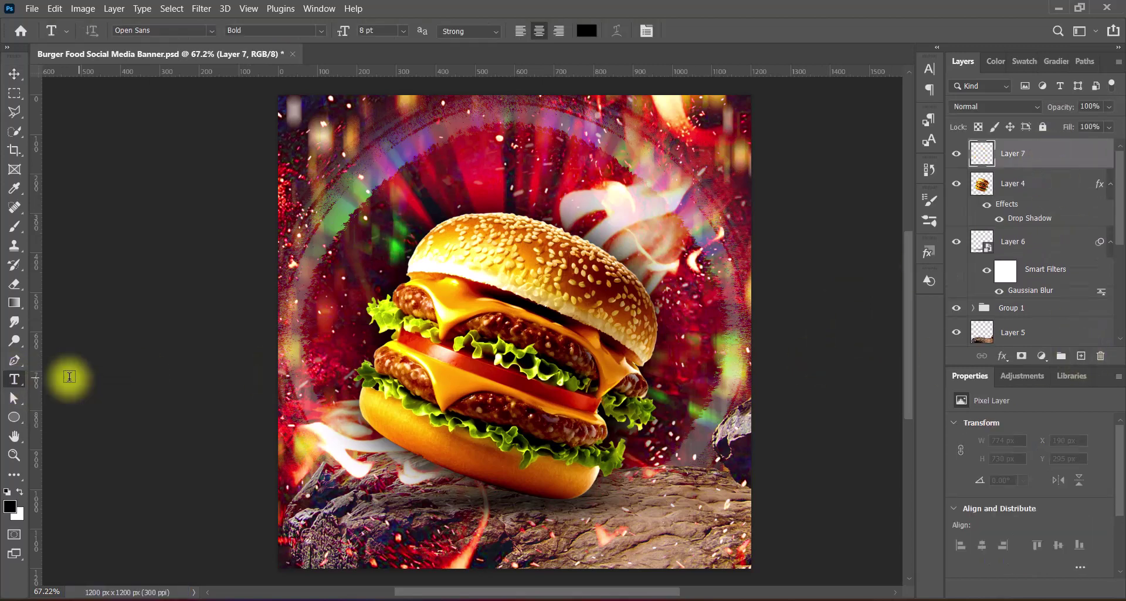
pyautogui.click(587, 30)
pyautogui.click(1069, 233)
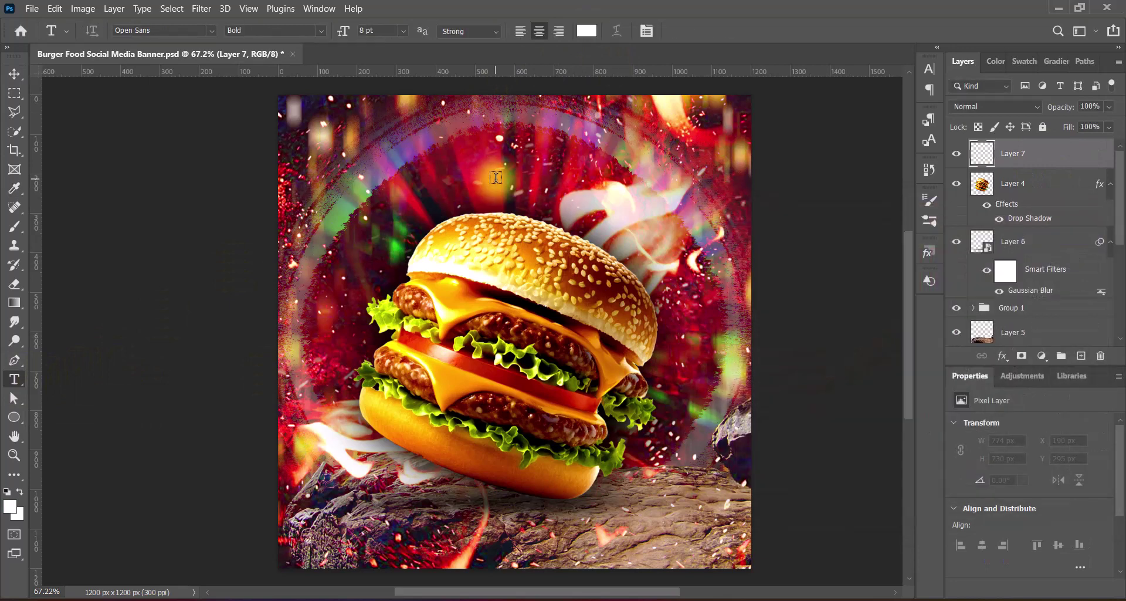
pyautogui.click(496, 177)
pyautogui.click(488, 175)
pyautogui.press('Return')
# Step: Format both headline lines in the Scorched Earth font at 18 pt with 18 pt leading
pyautogui.moveTo(464, 174); pyautogui.dragTo(531, 194)
pyautogui.click(404, 31)
pyautogui.click(378, 138)
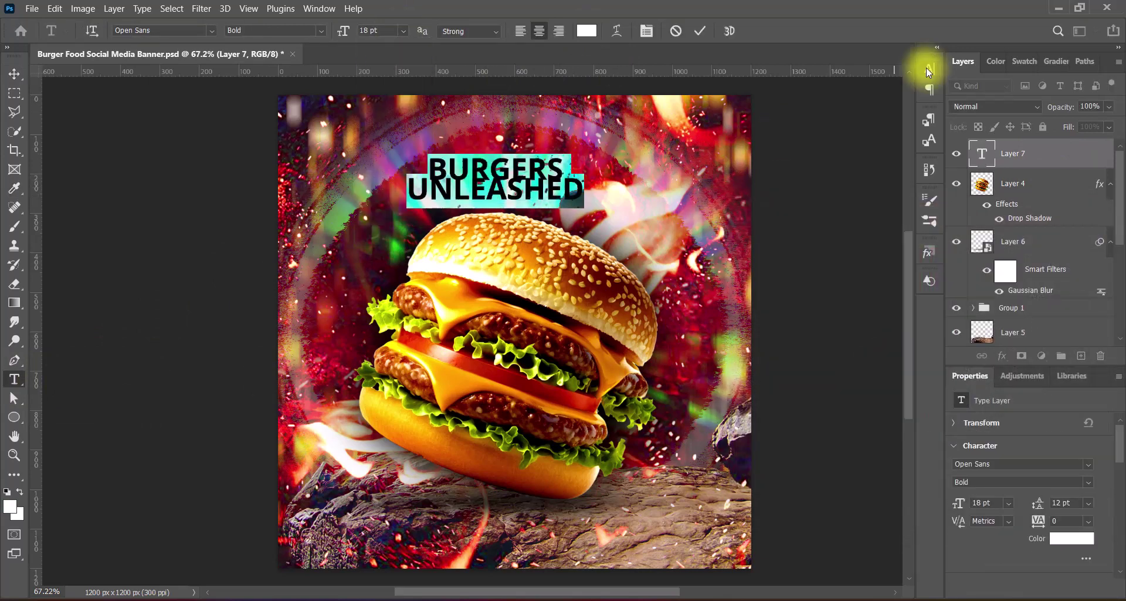
pyautogui.click(930, 69)
pyautogui.click(906, 106)
pyautogui.click(893, 223)
pyautogui.click(210, 29)
pyautogui.click(176, 200)
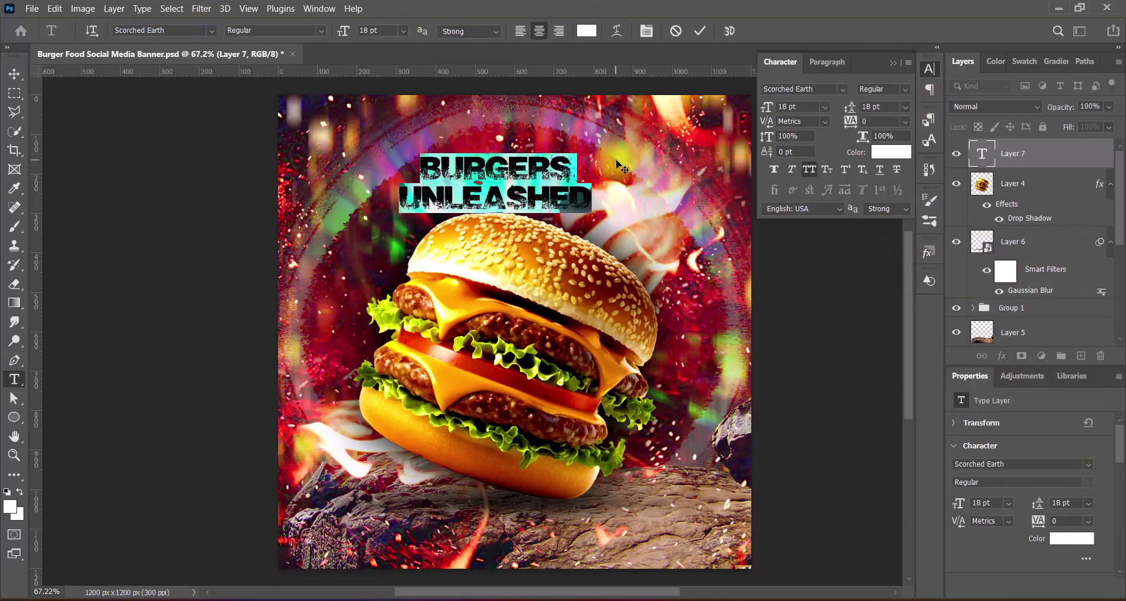
# Step: Increase the font size of the headline's "BURGERS" line and commit the text
pyautogui.click(404, 30)
pyautogui.click(399, 150)
pyautogui.click(895, 63)
pyautogui.click(700, 31)
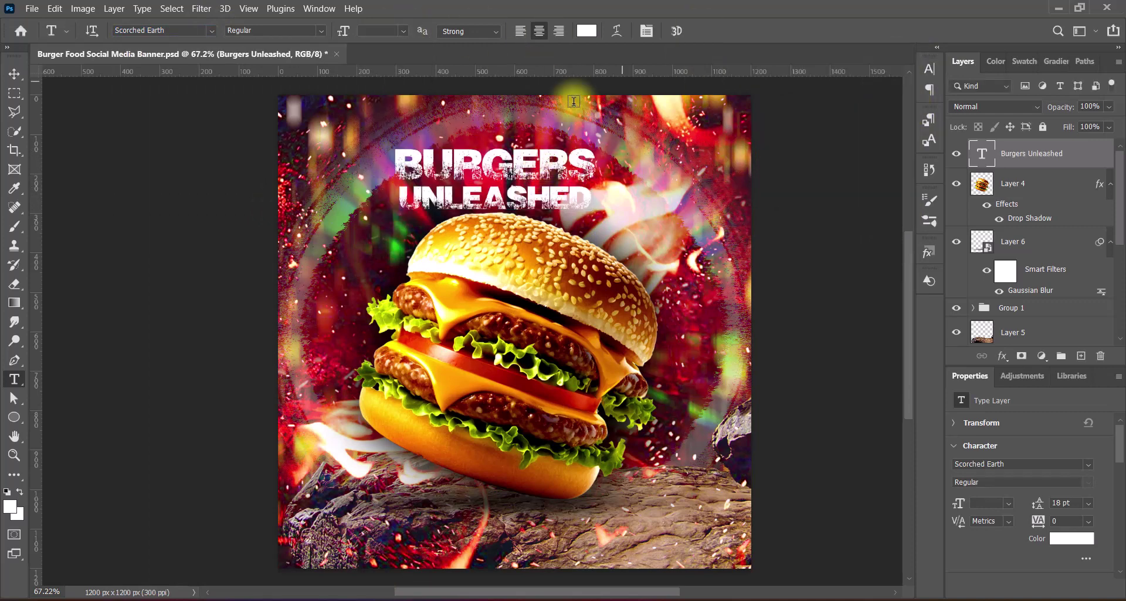
# Step: Enlarge the headline across the canvas's upper part, centred at about X 588.5 px, Y 183.6 px, and place its layer behind the burger
pyautogui.hotkey('ctrl', 't')
pyautogui.moveTo(498, 212); pyautogui.dragTo(495, 239)
pyautogui.moveTo(539, 157); pyautogui.dragTo(530, 127)
pyautogui.press('Return')
pyautogui.hotkey('ctrl', '[')
pyautogui.hotkey('ctrl', 't')
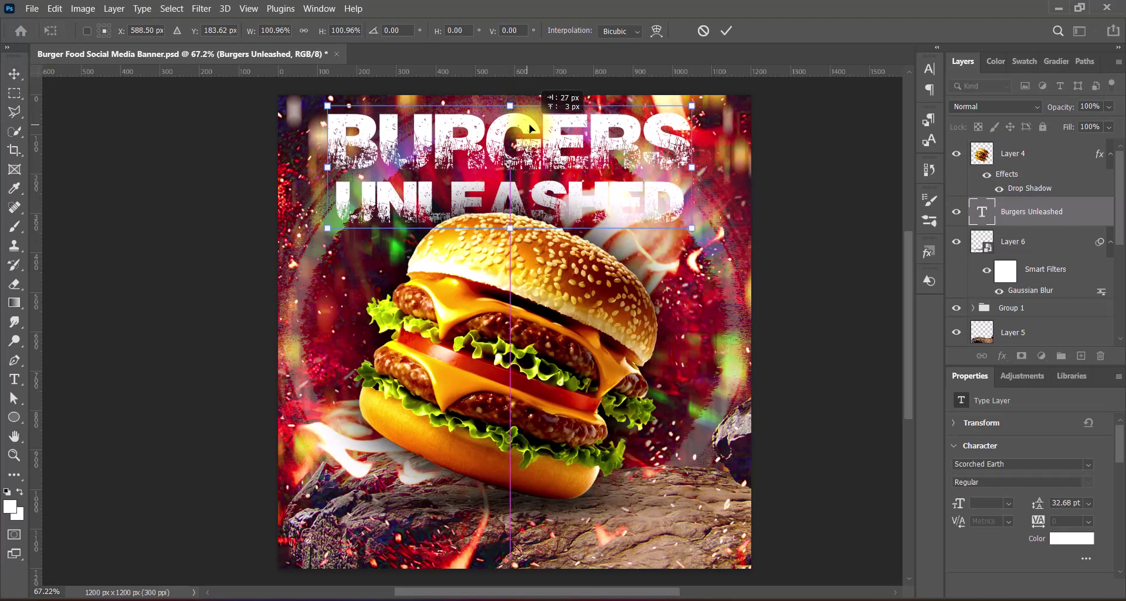
pyautogui.press('Return')
# Step: Add a Gradient Overlay to the headline layer using a noise gradient with 75% roughness, without transparency or restricted colours
pyautogui.doubleClick(981, 213)
pyautogui.click(624, 322)
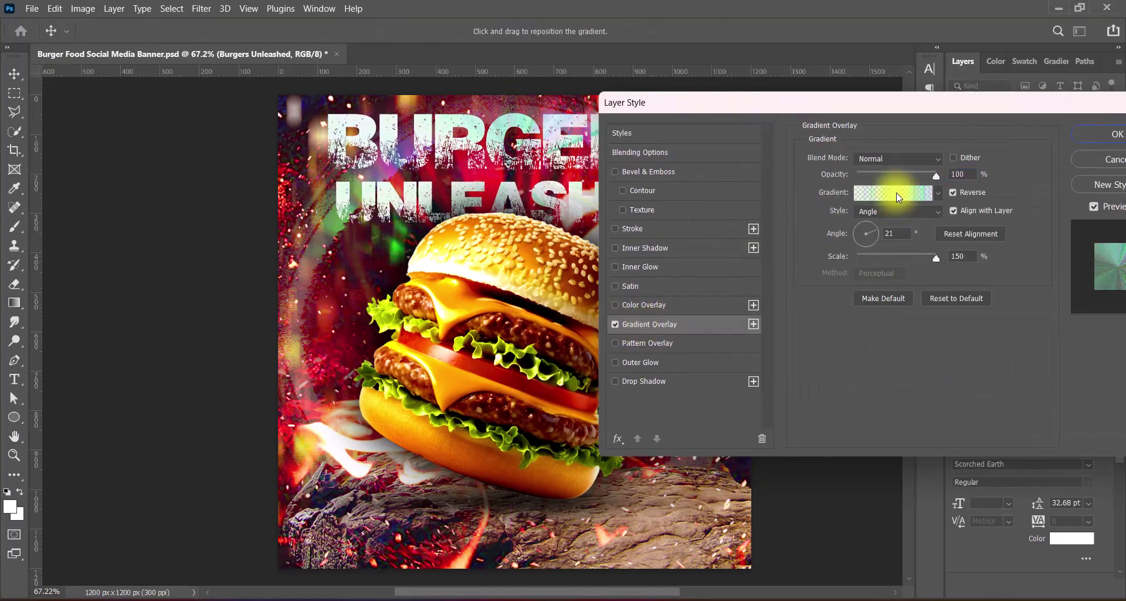
pyautogui.click(897, 192)
pyautogui.click(690, 275)
pyautogui.click(689, 297)
pyautogui.click(797, 385)
pyautogui.click(797, 362)
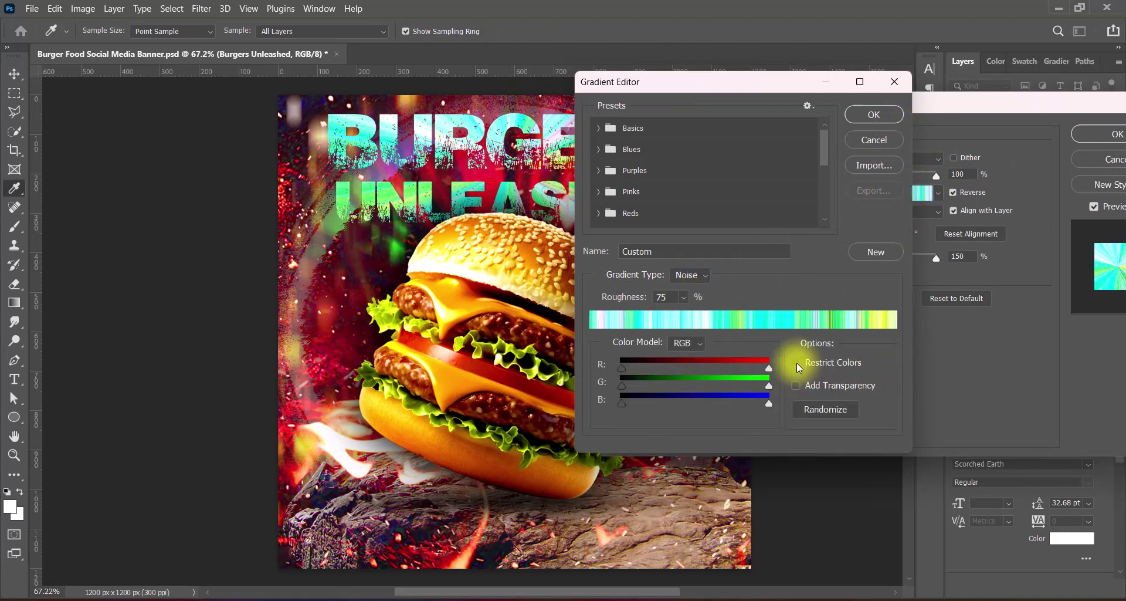
# Step: Restrict the noise gradient's colours and randomize the gradient several times
pyautogui.click(796, 364)
pyautogui.click(825, 413)
pyautogui.click(825, 412)
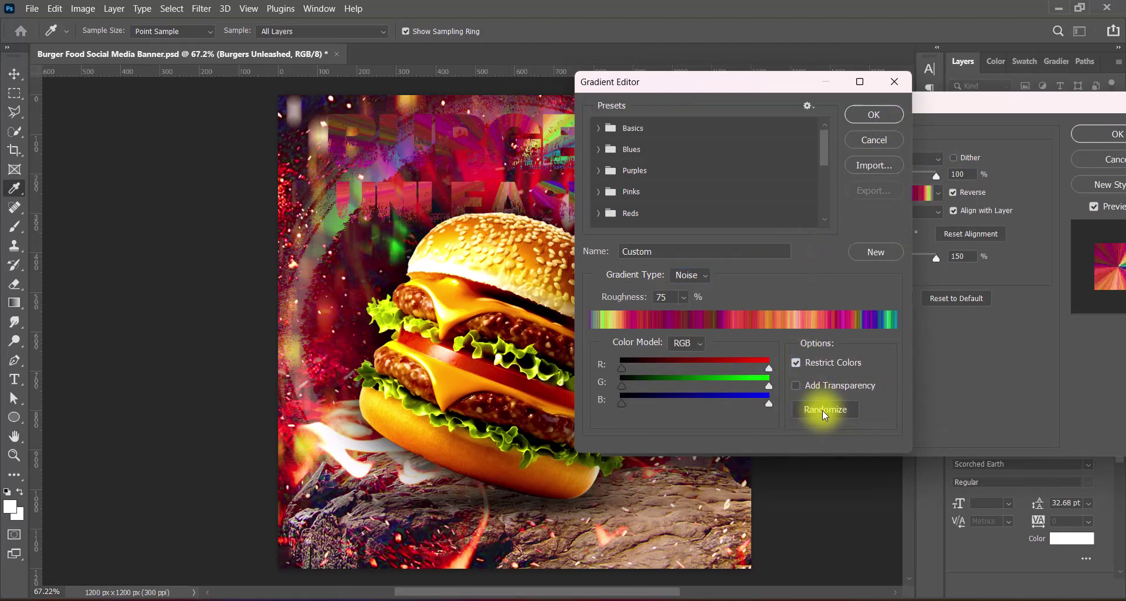
pyautogui.moveTo(790, 83); pyautogui.dragTo(910, 106)
pyautogui.click(945, 432)
pyautogui.click(945, 432)
pyautogui.click(945, 432)
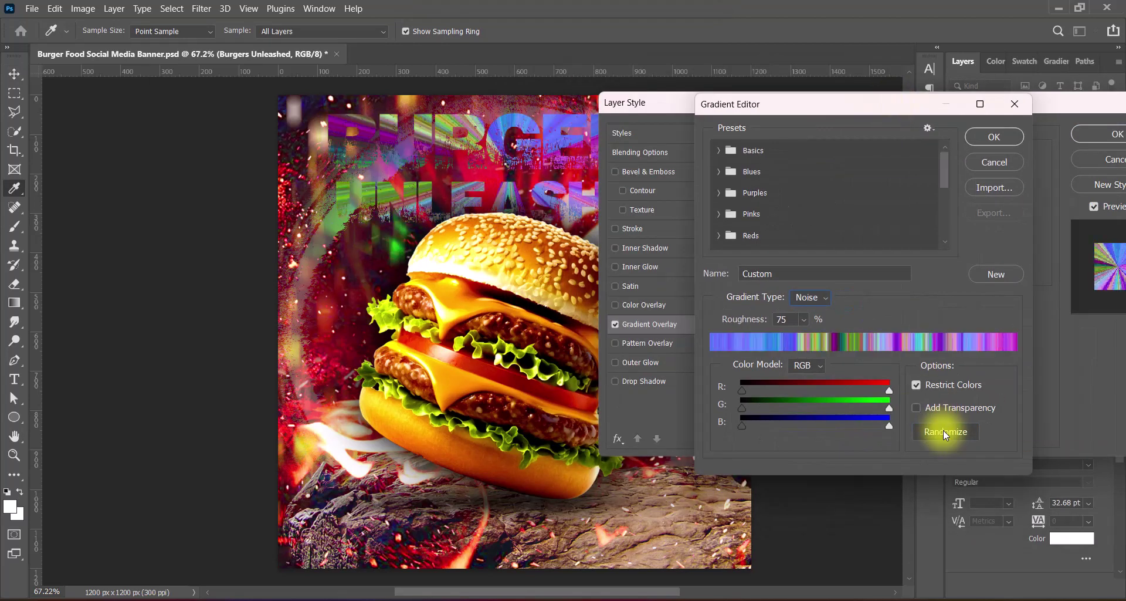
pyautogui.click(944, 431)
pyautogui.click(944, 432)
pyautogui.click(944, 432)
# Step: Enable transparency, switch off Restrict Colors and adjust the roughness of the noise gradient, applying the overlay unreversed at a 33° angle
pyautogui.click(917, 407)
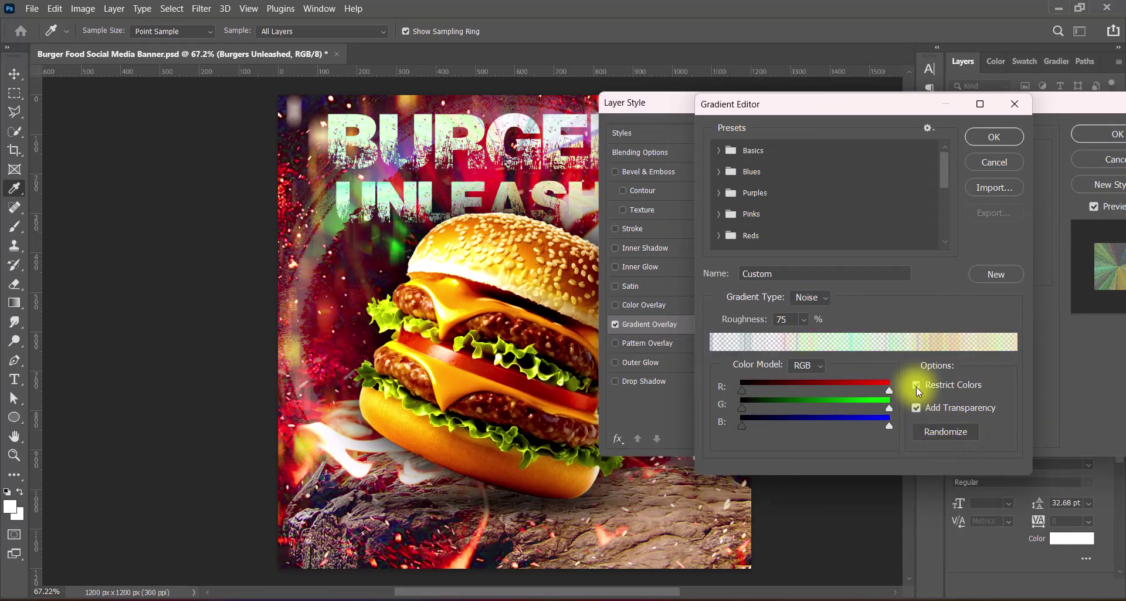
pyautogui.click(916, 385)
pyautogui.click(804, 319)
pyautogui.moveTo(807, 336); pyautogui.dragTo(819, 339)
pyautogui.press('Return')
pyautogui.moveTo(807, 107); pyautogui.dragTo(751, 150)
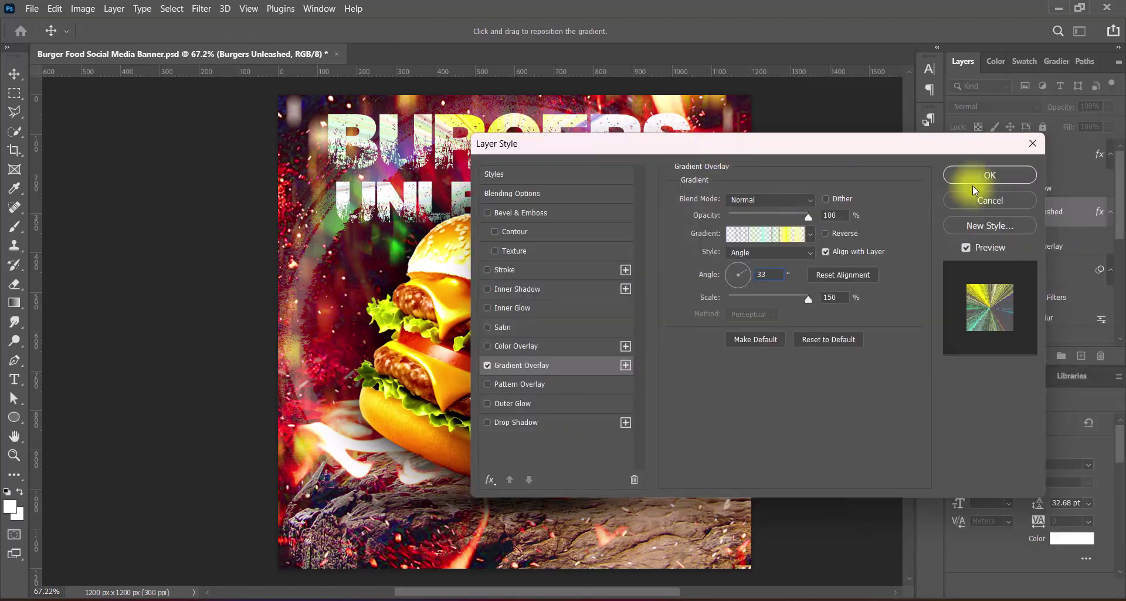
pyautogui.click(973, 179)
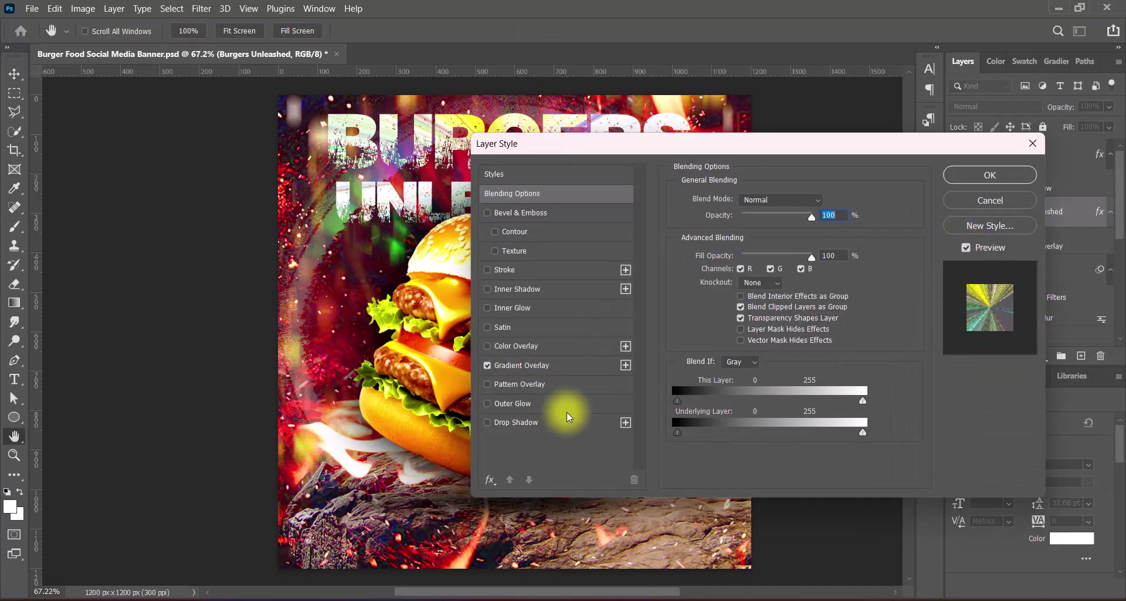
# Step: Give the headline two drop shadows, setting the upper black one to 90°, 9 px distance, 0% spread and 6 px size
pyautogui.click(568, 417)
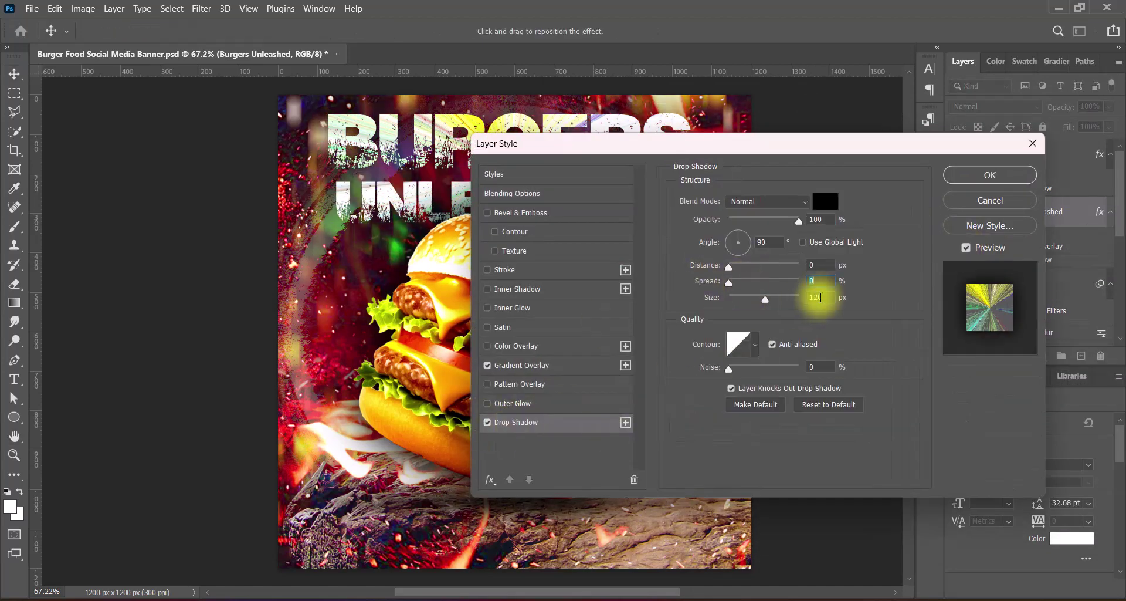
pyautogui.click(812, 265)
pyautogui.write('6')
pyautogui.press('Tab')
pyautogui.write('3')
pyautogui.press('Tab')
pyautogui.write('6')
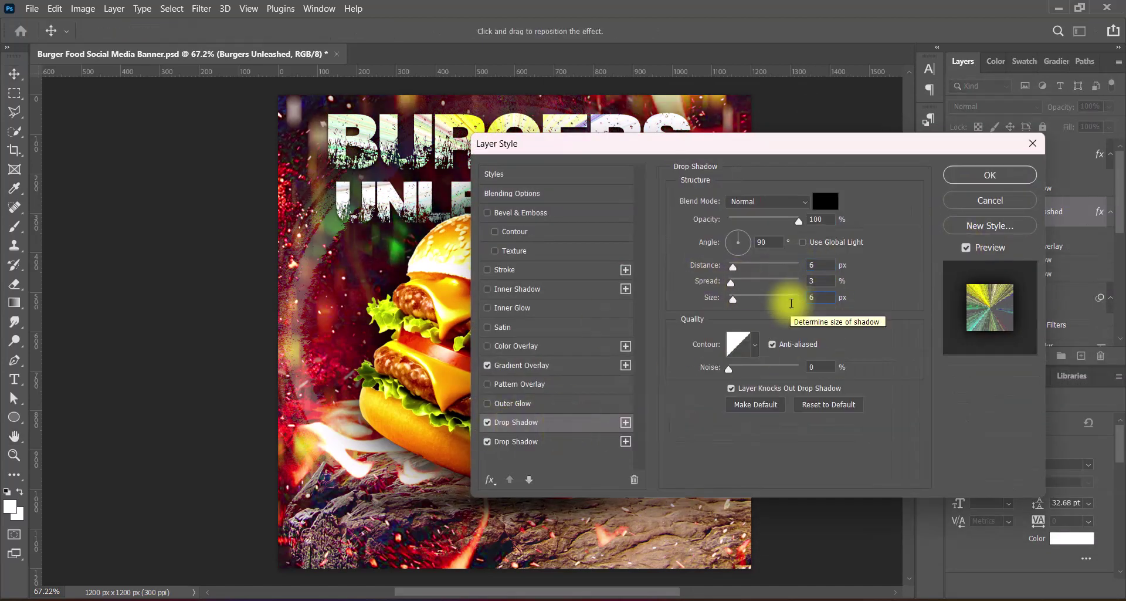
pyautogui.moveTo(734, 148)
pyautogui.mouseDown()
pyautogui.moveTo(969, 211)
pyautogui.moveTo(732, 166)
pyautogui.mouseUp()
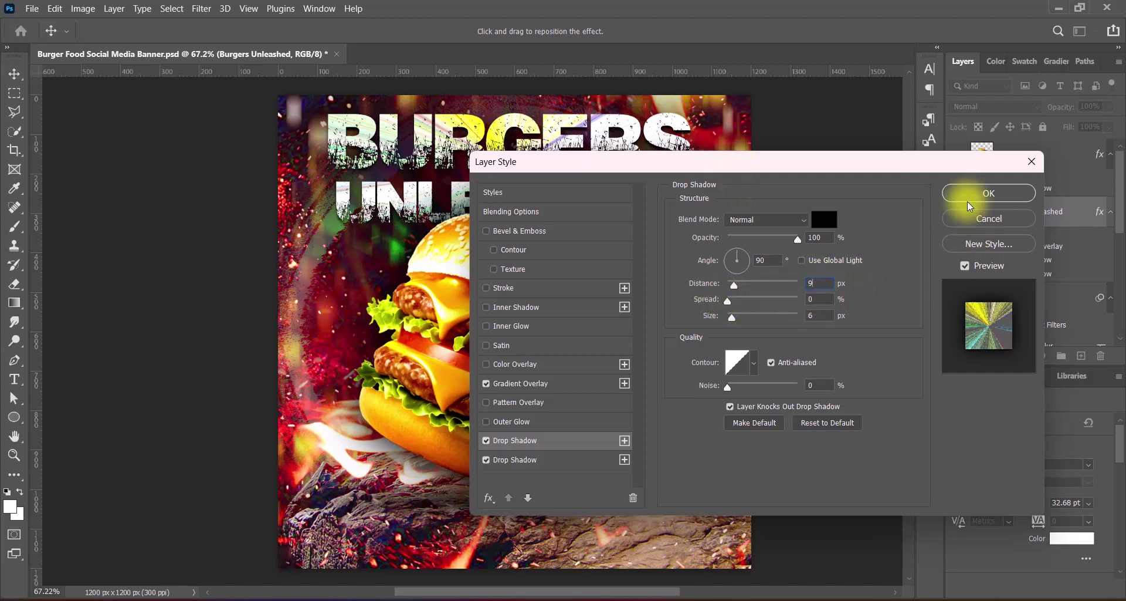
pyautogui.press('Return')
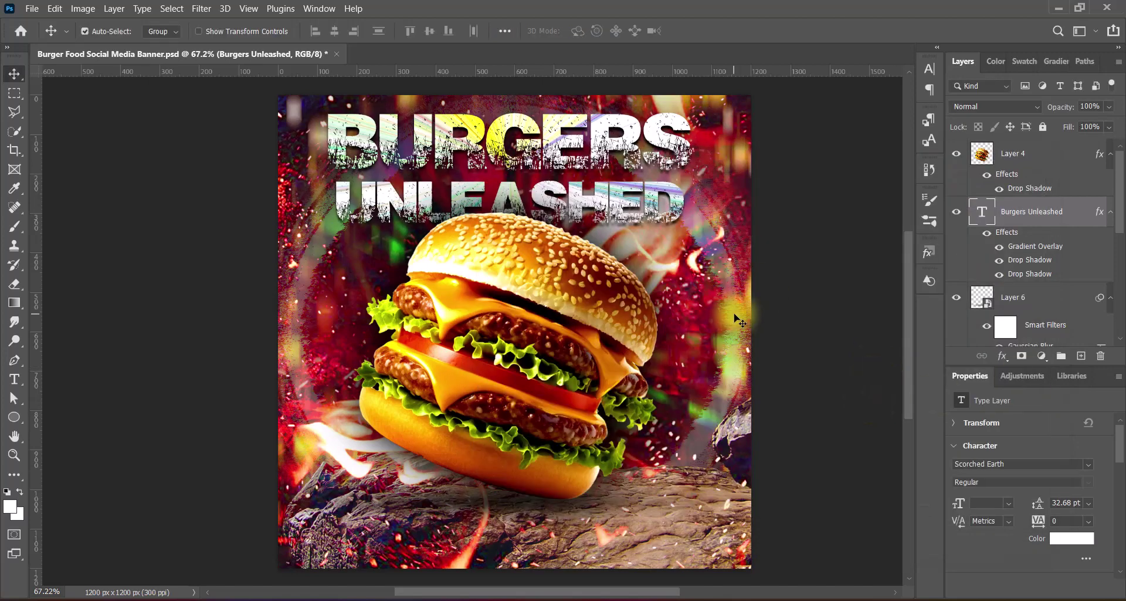
pyautogui.rightClick(974, 211)
pyautogui.click(977, 219)
pyautogui.press('Escape')
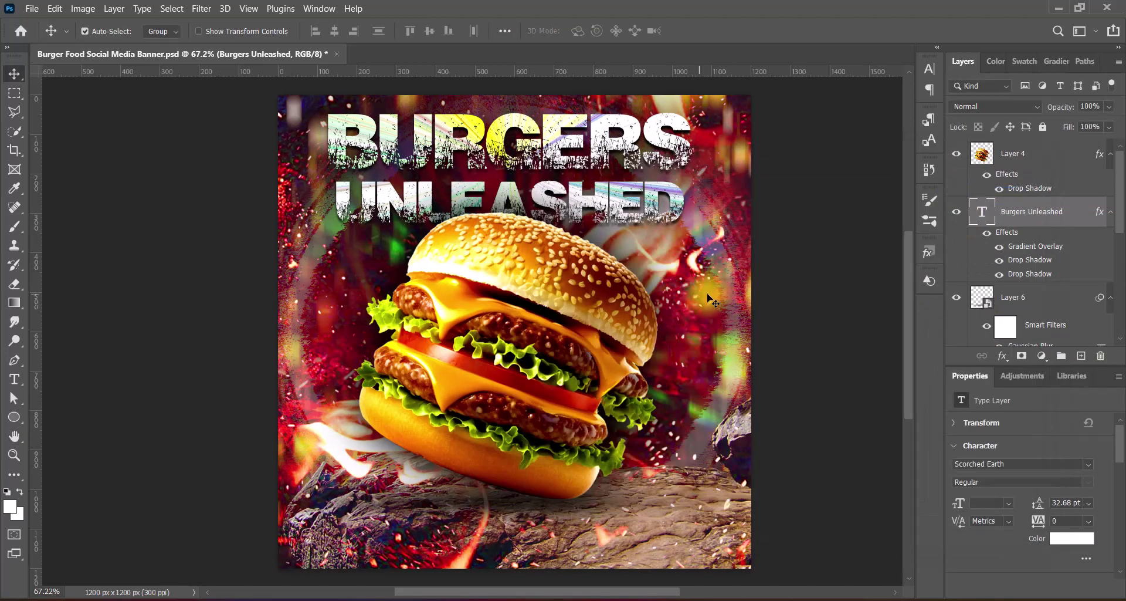
# Step: Tilt the headline counter-clockwise by about 7.45°, rotate it back about 1.02°, and reposition it above the burger
pyautogui.hotkey('ctrl', 't')
pyautogui.moveTo(754, 219); pyautogui.dragTo(755, 167)
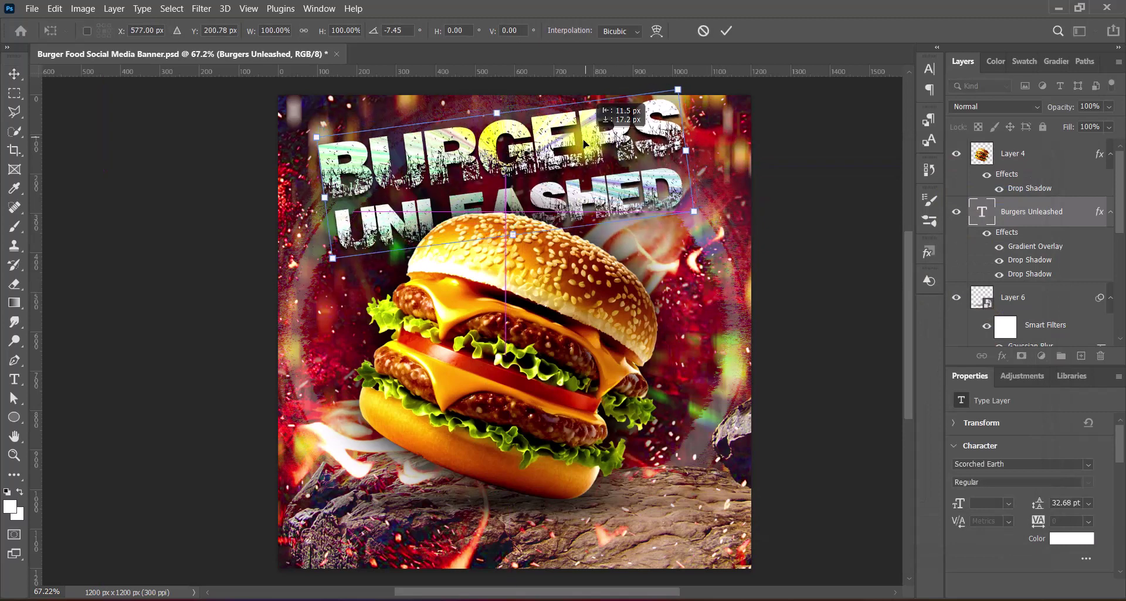
pyautogui.moveTo(585, 136); pyautogui.dragTo(592, 143)
pyautogui.press('Return')
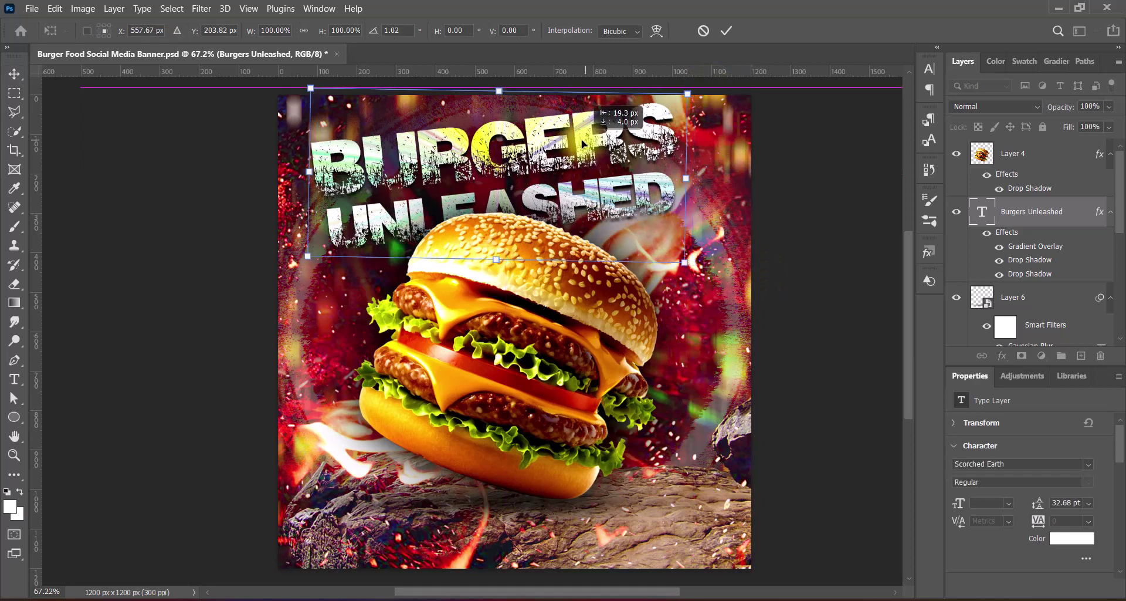
pyautogui.moveTo(631, 203); pyautogui.dragTo(635, 205)
pyautogui.click(826, 306)
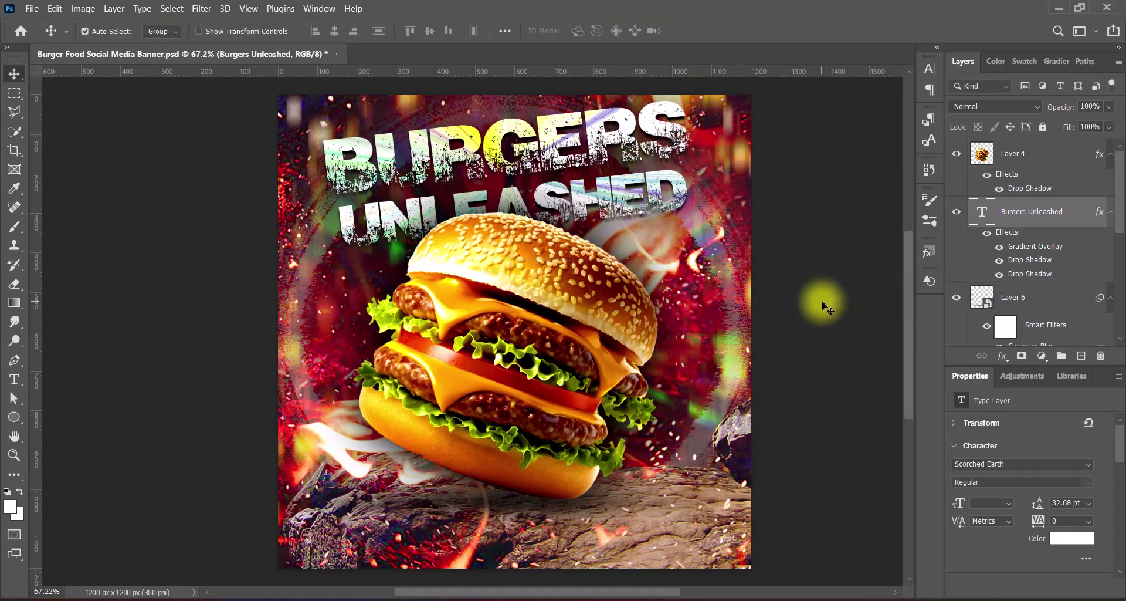
# Step: Add the centred white tagline "Satisfy Your Cravings, One Burger at a Time!" at 9 pt on a new layer above Layer 4
pyautogui.click(1023, 154)
pyautogui.click(14, 379)
pyautogui.click(493, 502)
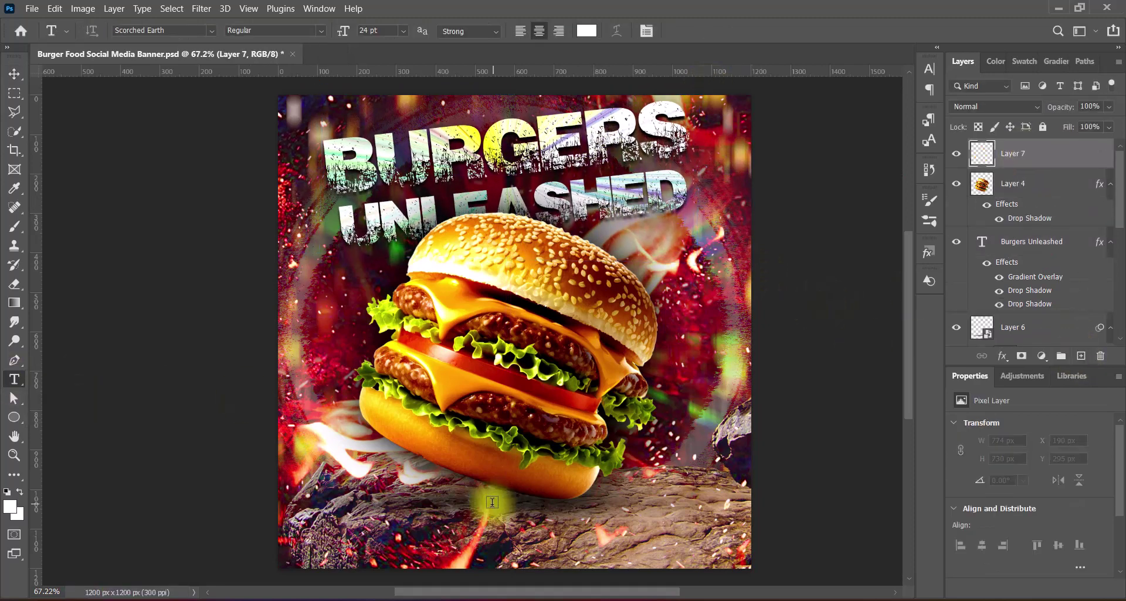
pyautogui.click(212, 29)
pyautogui.click(329, 176)
pyautogui.click(404, 30)
pyautogui.click(381, 79)
pyautogui.write('SATISFY YOUR CRAVINGS, ONE BURGER AT A TIME!')
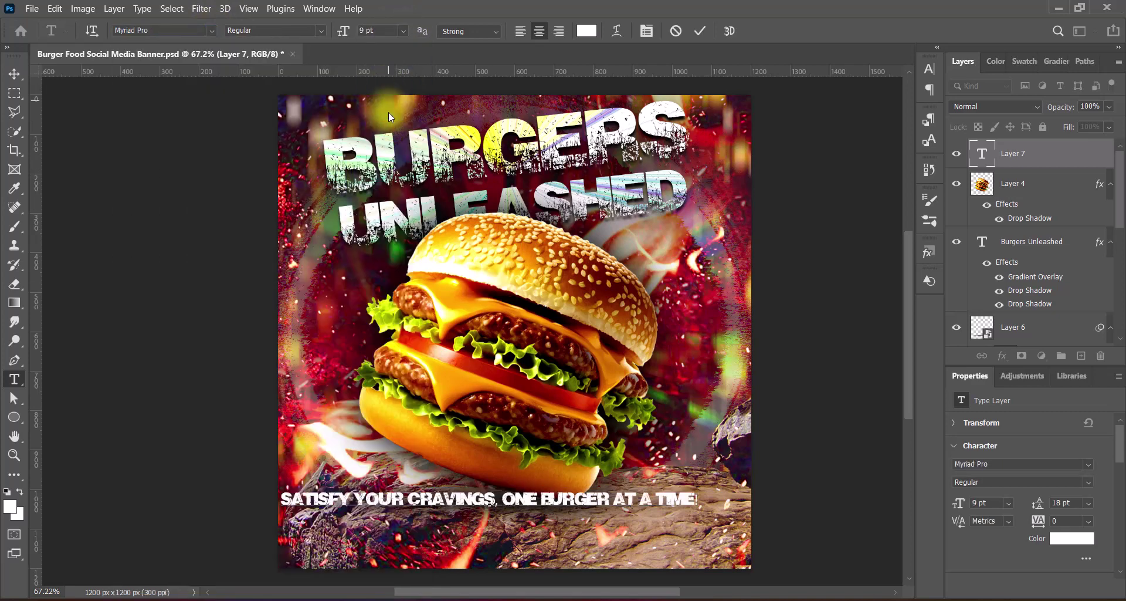
# Step: Format the whole tagline with Sharp anti-aliasing, 50 tracking and a 7 pt font size
pyautogui.moveTo(281, 499); pyautogui.dragTo(713, 497)
pyautogui.click(469, 31)
pyautogui.click(463, 55)
pyautogui.click(929, 69)
pyautogui.click(892, 139)
pyautogui.click(874, 209)
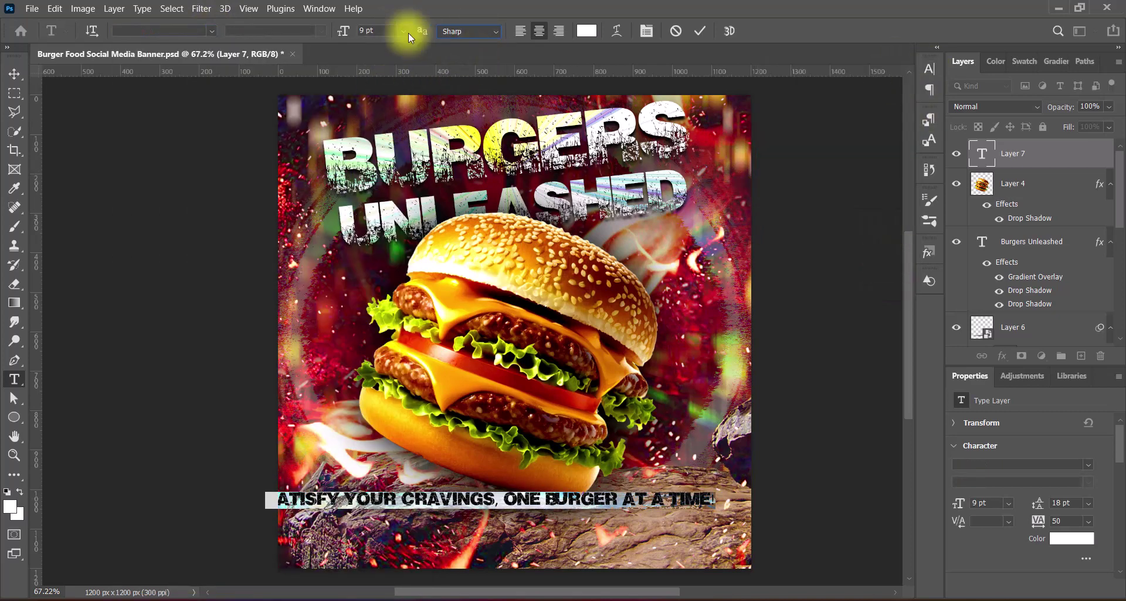
# Step: Commit the tagline and centre it below the burger at about X 600 px, Y 1045.5 px
pyautogui.click(700, 31)
pyautogui.press('v')
pyautogui.moveTo(510, 503); pyautogui.dragTo(535, 509)
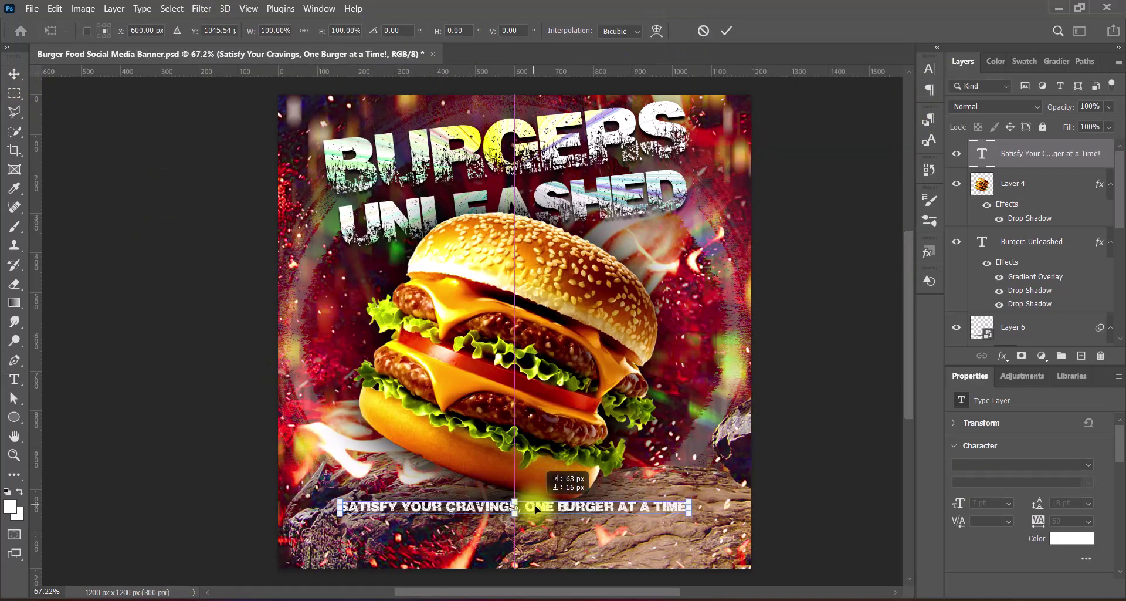
pyautogui.press('Return')
# Step: Remove the comma after "Cravings" and break the tagline into two lines before "One Burger"
pyautogui.press('t')
pyautogui.click(525, 507)
pyautogui.press('BackSpace')
pyautogui.press('BackSpace')
pyautogui.press('Return')
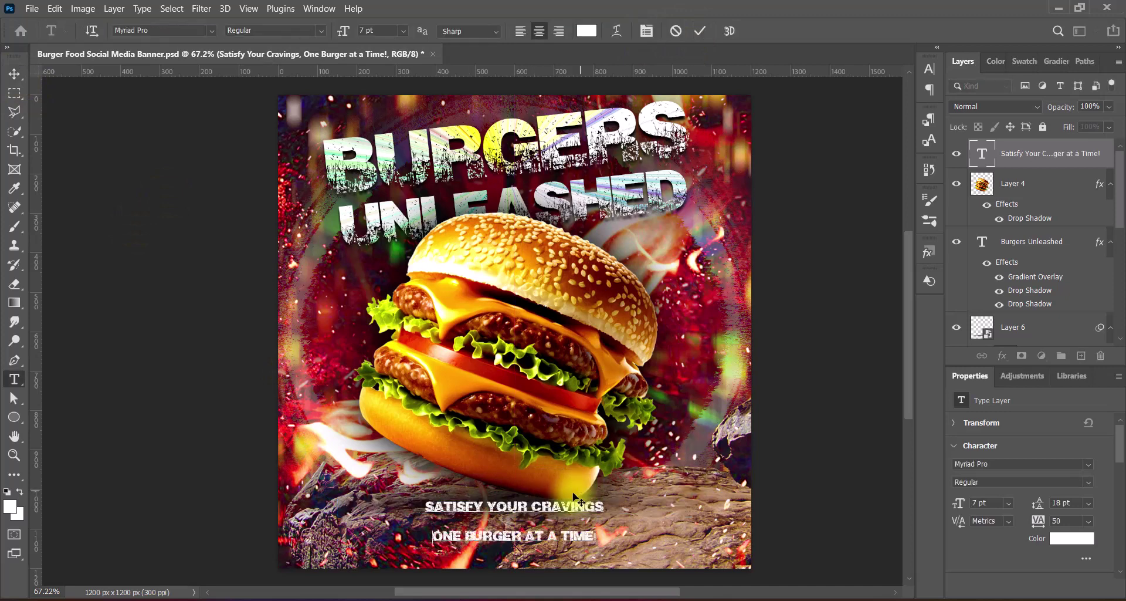
# Step: Set the tagline's second line to 200 tracking, enlarge it, tighten its leading and commit the text
pyautogui.moveTo(432, 535); pyautogui.dragTo(644, 535)
pyautogui.click(930, 68)
pyautogui.click(907, 121)
pyautogui.click(886, 305)
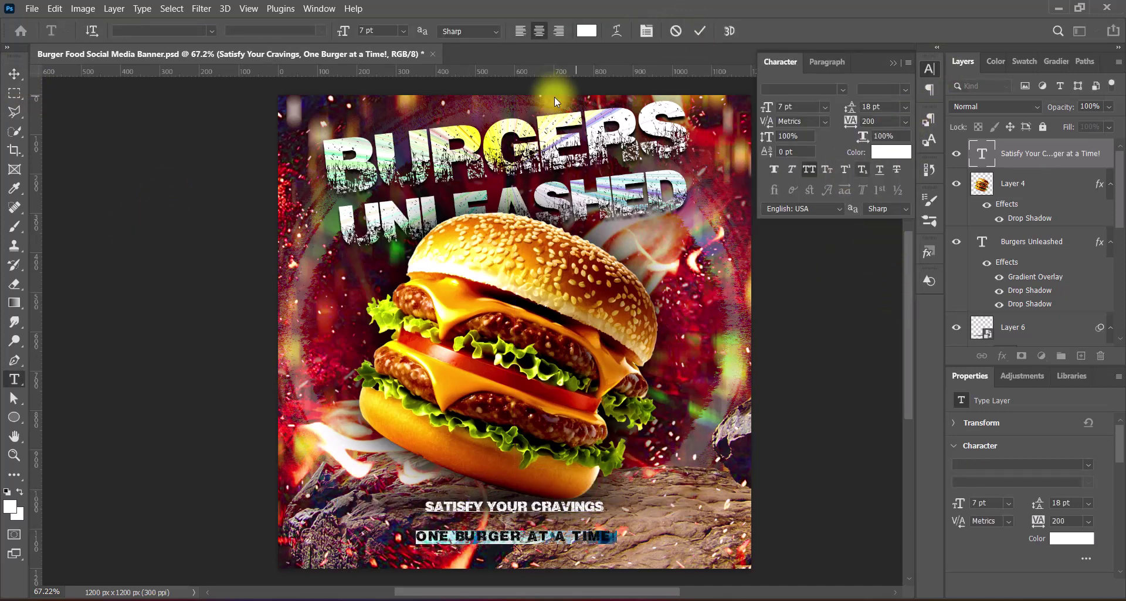
pyautogui.click(700, 30)
# Step: Transform the two-line tagline to fine-tune its size and placement below the burger
pyautogui.press('v')
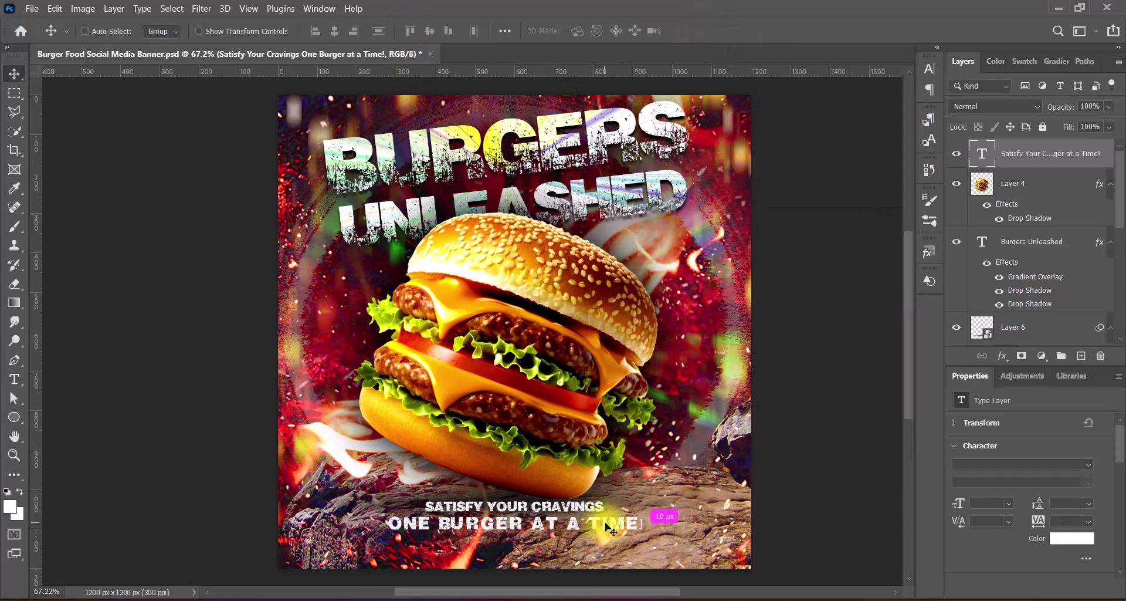
pyautogui.hotkey('ctrl', 't')
pyautogui.moveTo(517, 536); pyautogui.dragTo(517, 537)
pyautogui.press('Return')
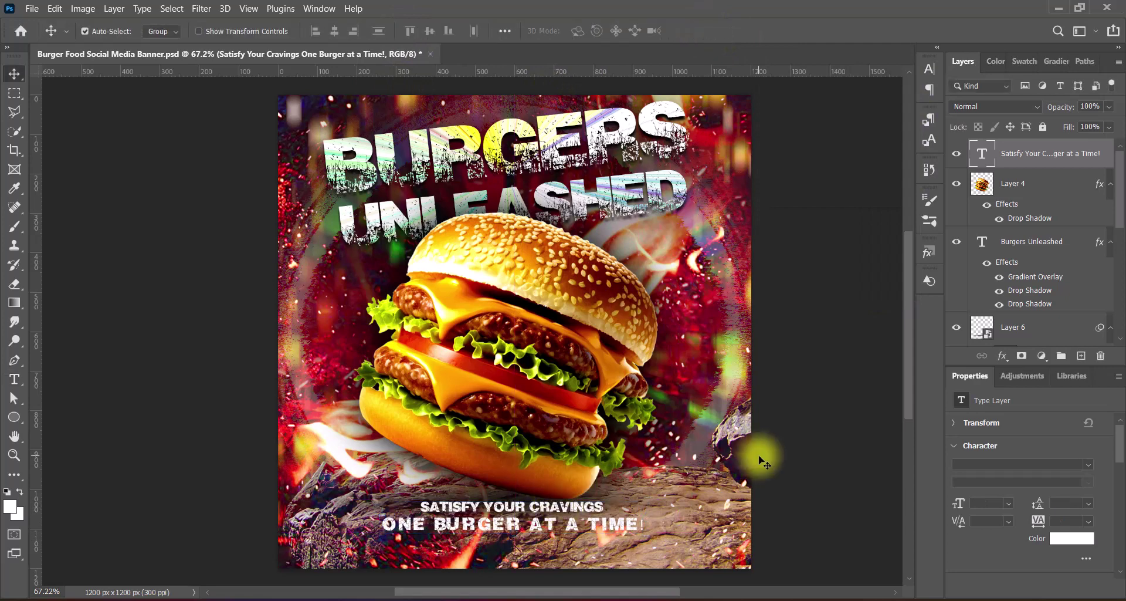
# Step: Add a black drop shadow with 0 px distance and 46 px size to the tagline, and enable a second drop shadow
pyautogui.doubleClick(968, 165)
pyautogui.click(633, 435)
pyautogui.moveTo(728, 302); pyautogui.dragTo(745, 317)
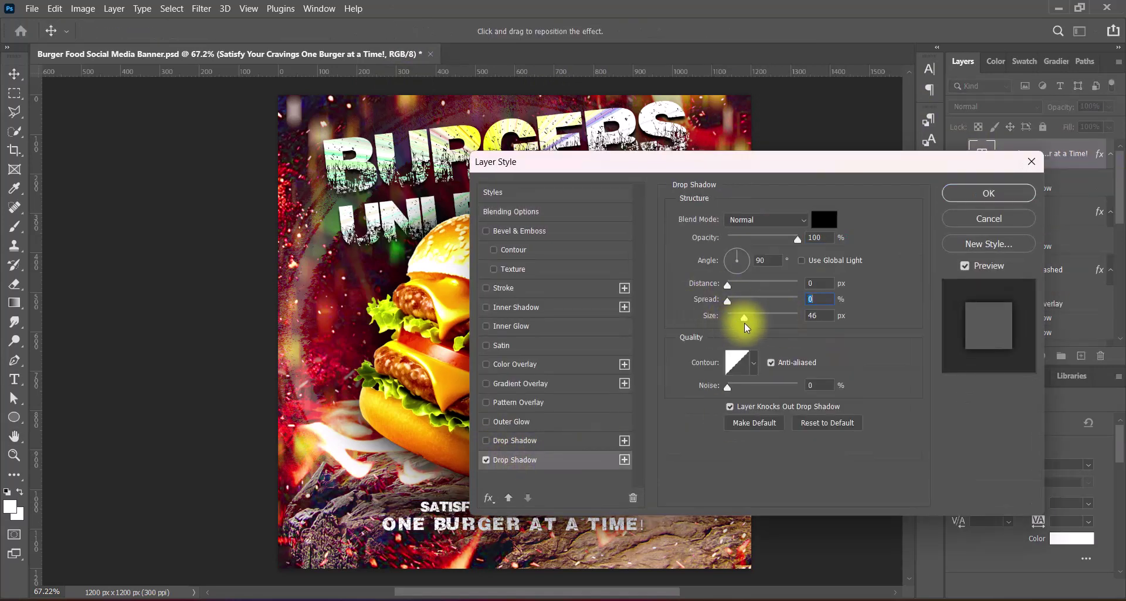
pyautogui.moveTo(729, 158); pyautogui.dragTo(870, 165)
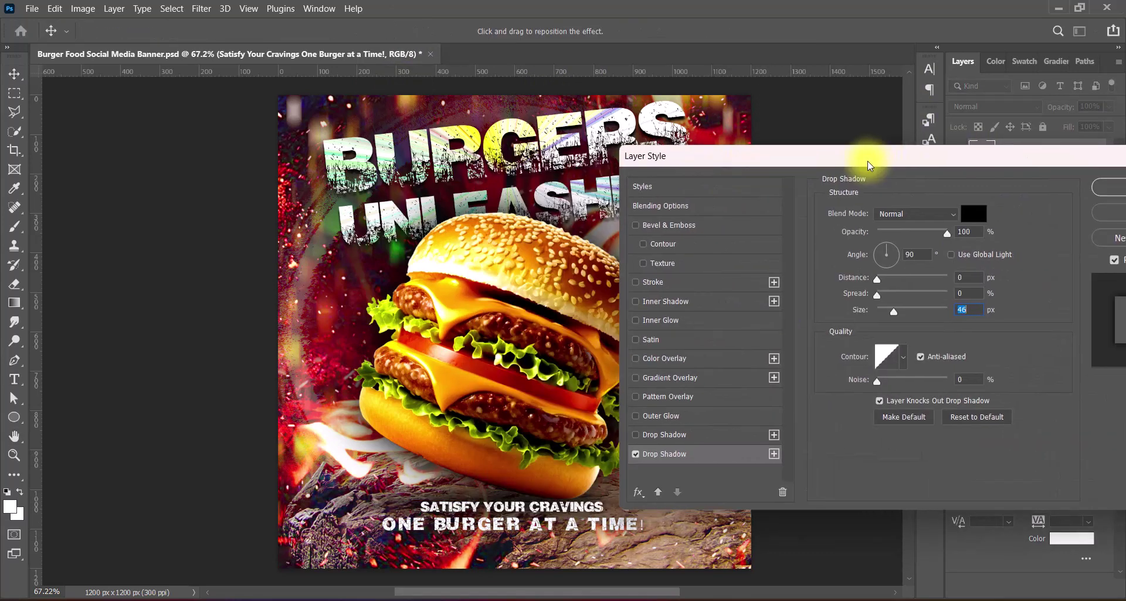
pyautogui.click(669, 434)
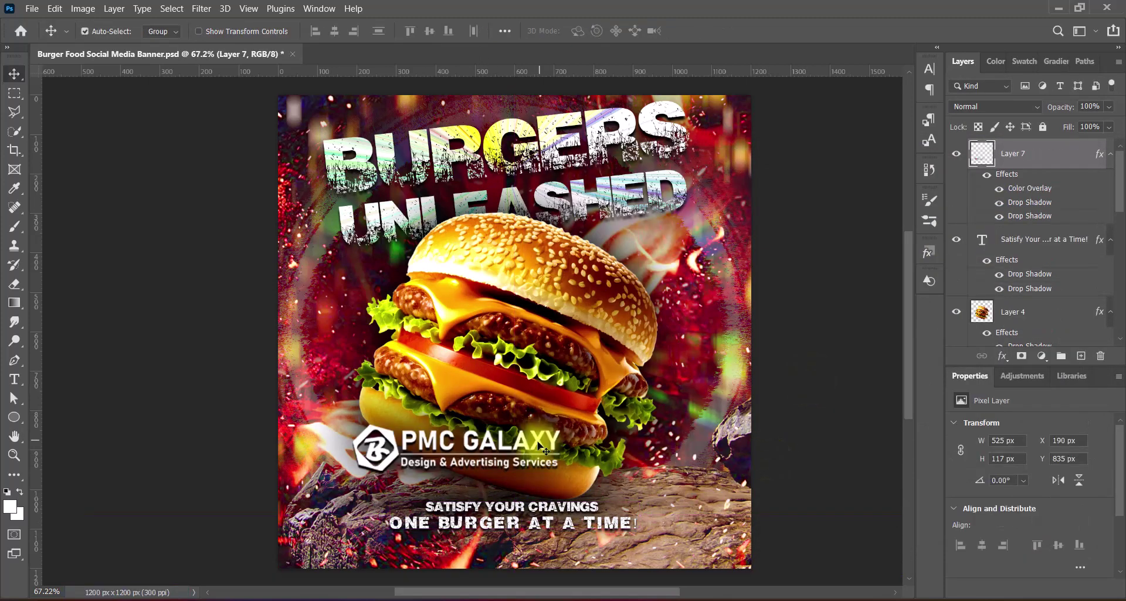
# Step: Scale the PMC Galaxy logo down to about 245 x 55 px and place it in the canvas's upper-left corner
pyautogui.moveTo(490, 537); pyautogui.dragTo(336, 126)
pyautogui.press('Return')
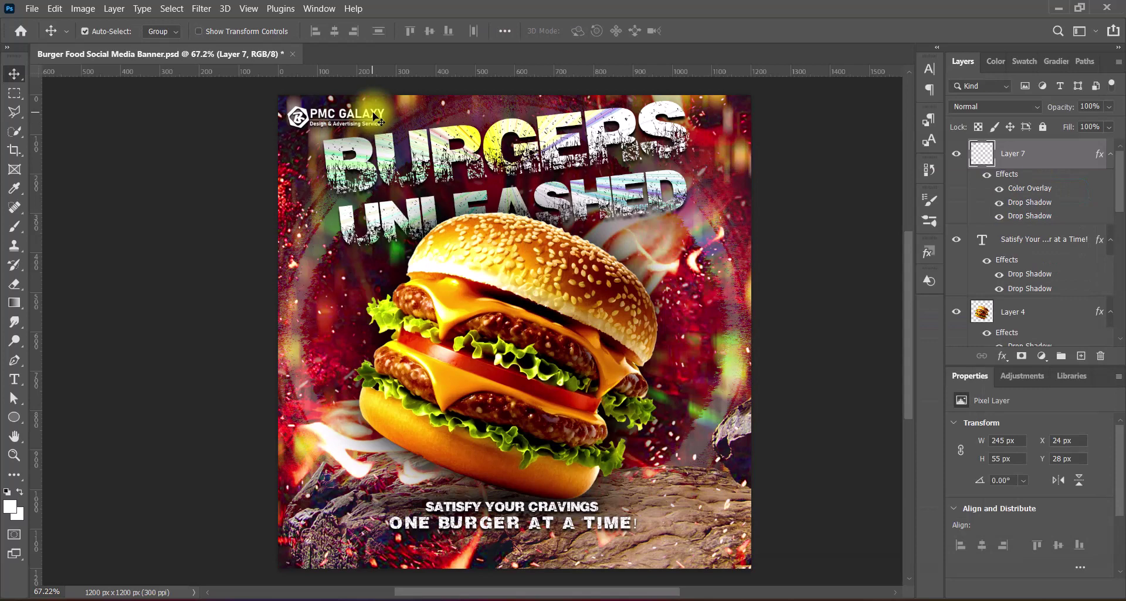
pyautogui.moveTo(373, 112); pyautogui.dragTo(366, 116)
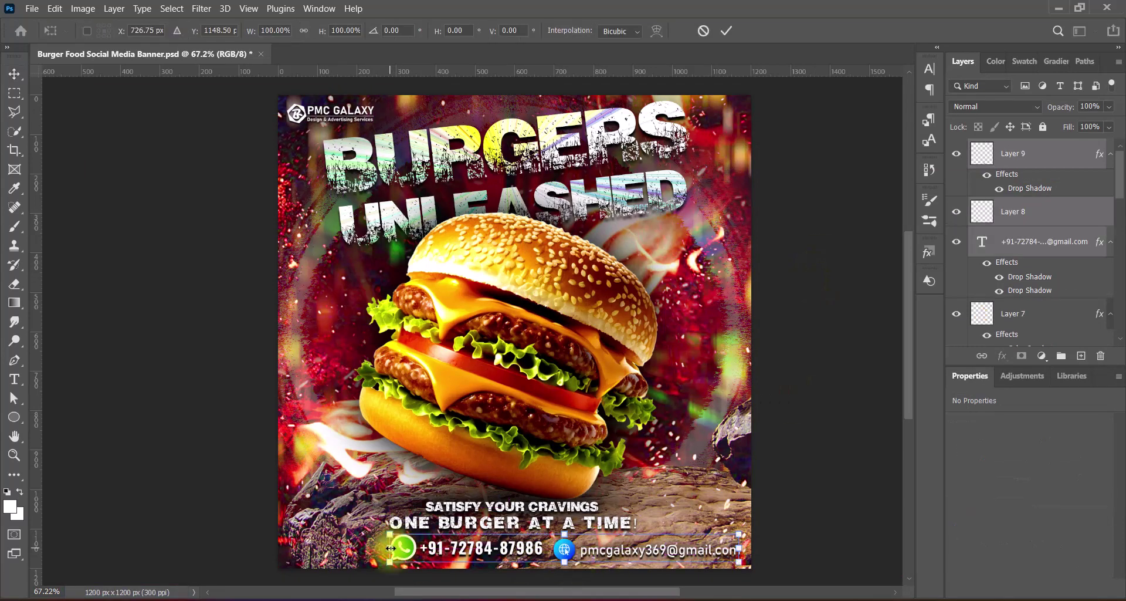
# Step: Scale the contact icons and text to about half size and place them in the canvas's lower-right corner
pyautogui.moveTo(390, 548); pyautogui.dragTo(528, 549)
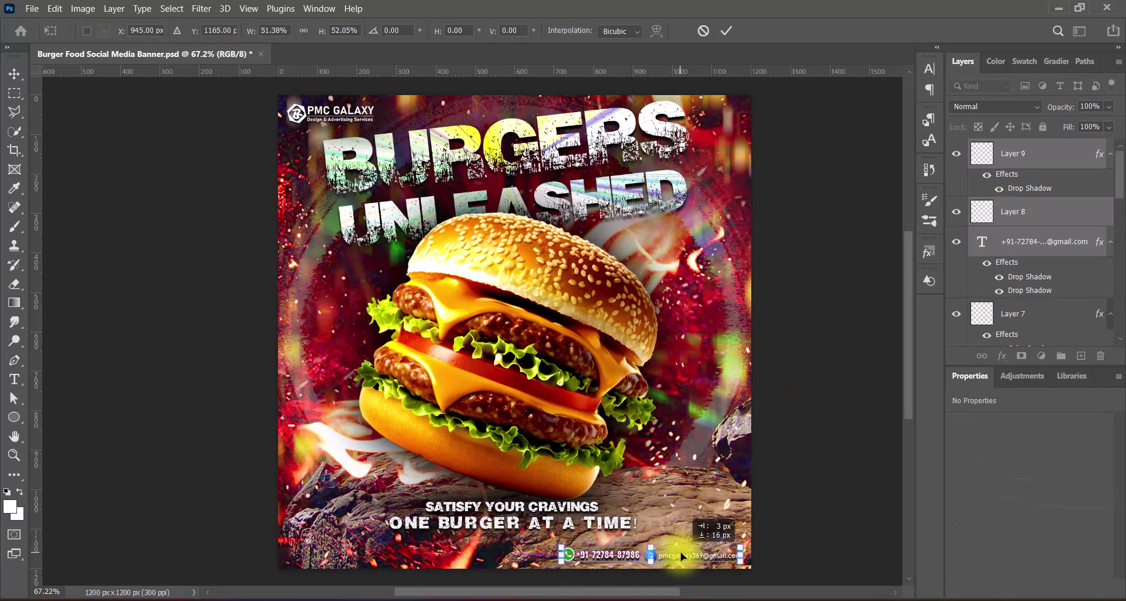
pyautogui.moveTo(674, 548); pyautogui.dragTo(591, 561)
pyautogui.press('Return')
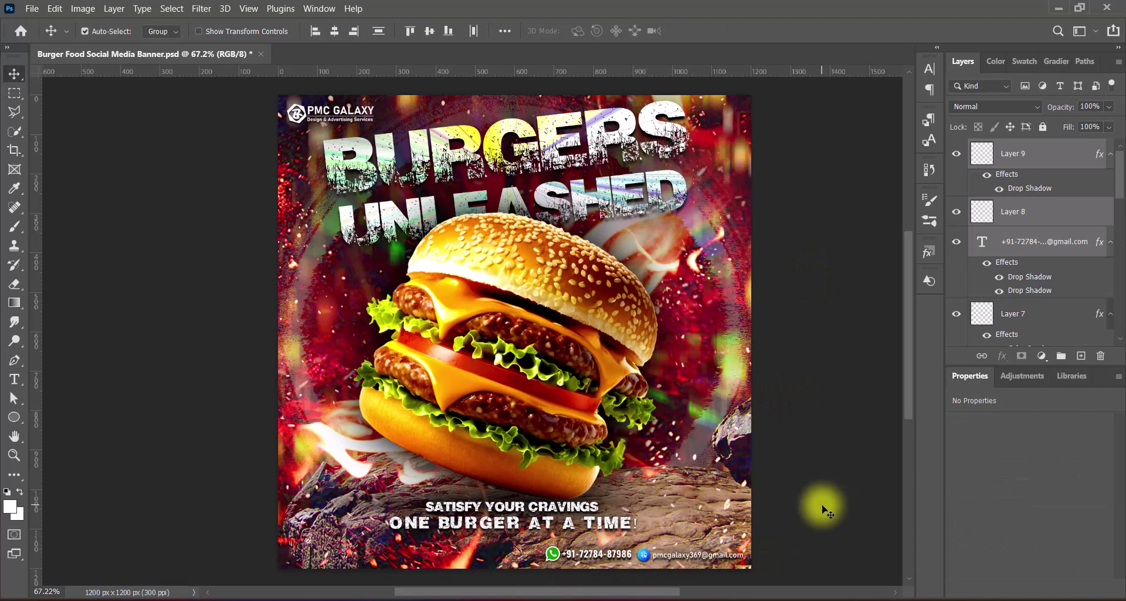
# Step: Create a new layer above Layer 5 and select a full-width strip about 174 px high along the canvas's bottom edge
pyautogui.click(1027, 274)
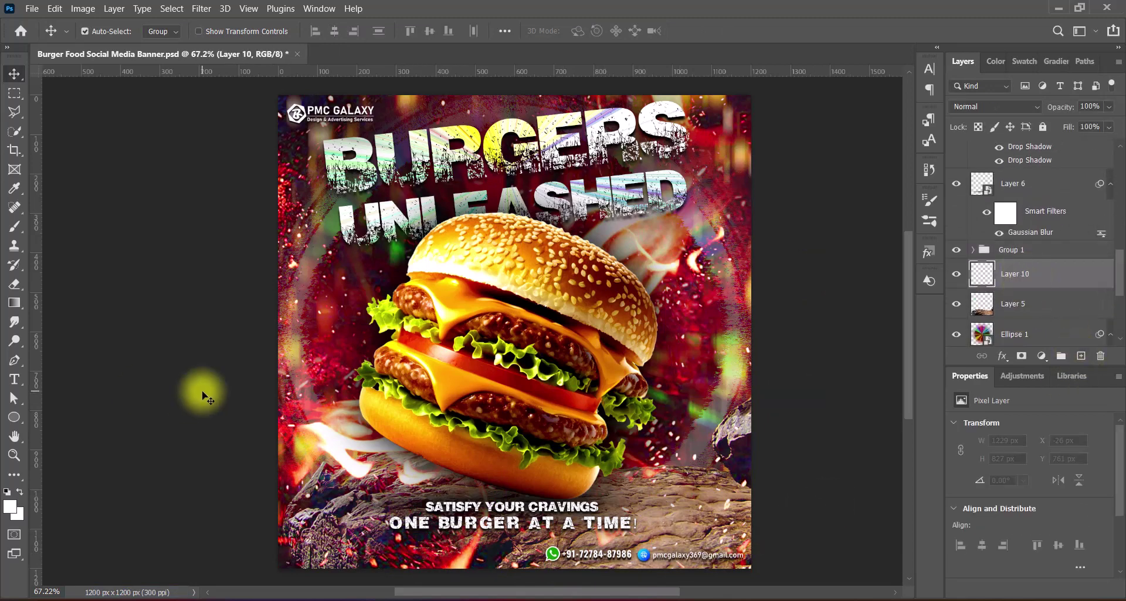
pyautogui.rightClick(15, 97)
pyautogui.click(50, 93)
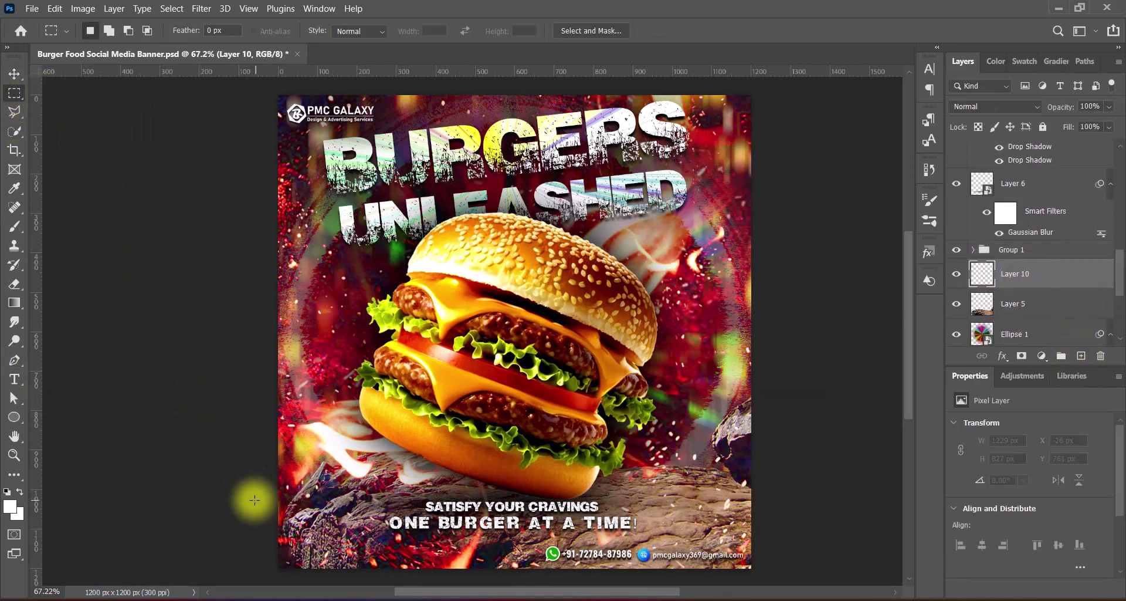
pyautogui.moveTo(251, 498); pyautogui.dragTo(786, 566)
# Step: Fill the selected strip with a linear black-to-transparent gradient and deselect it
pyautogui.click(14, 303)
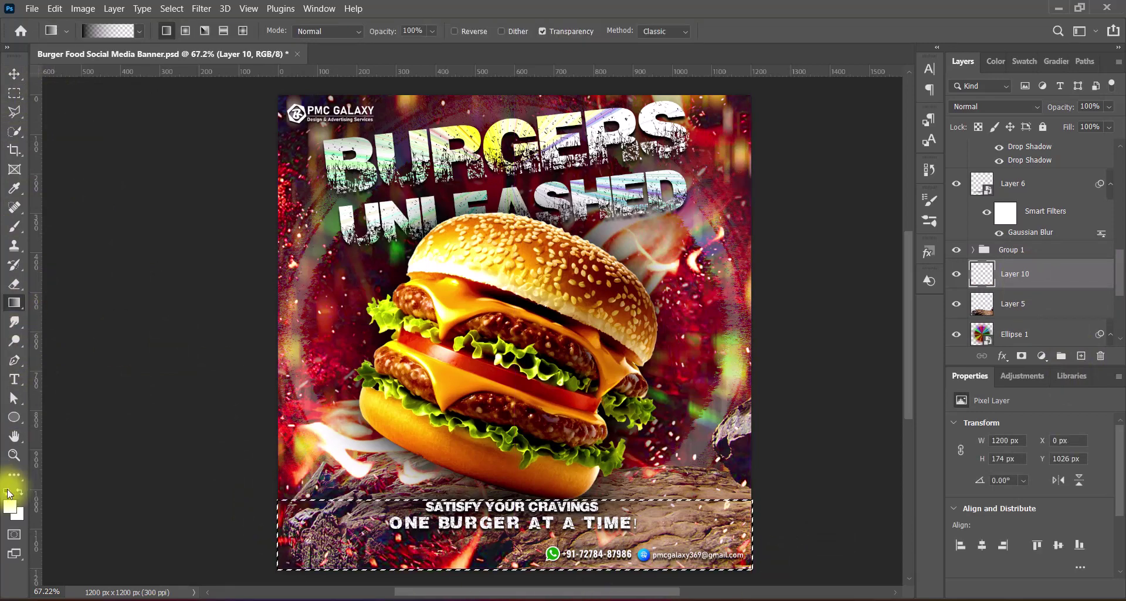
pyautogui.click(7, 491)
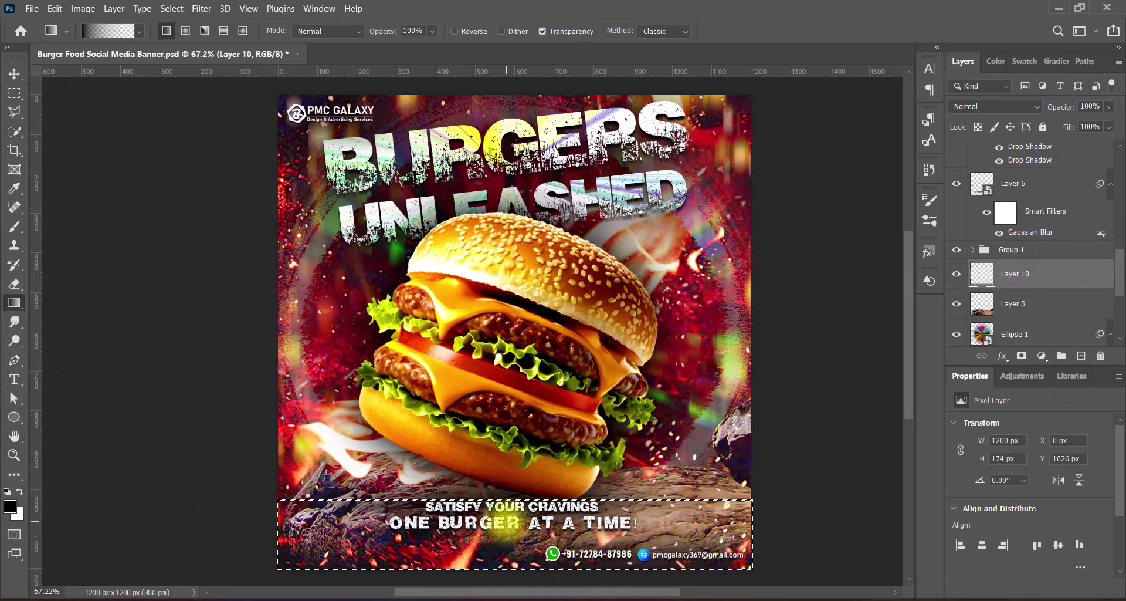
pyautogui.hotkey('ctrl', 'd')
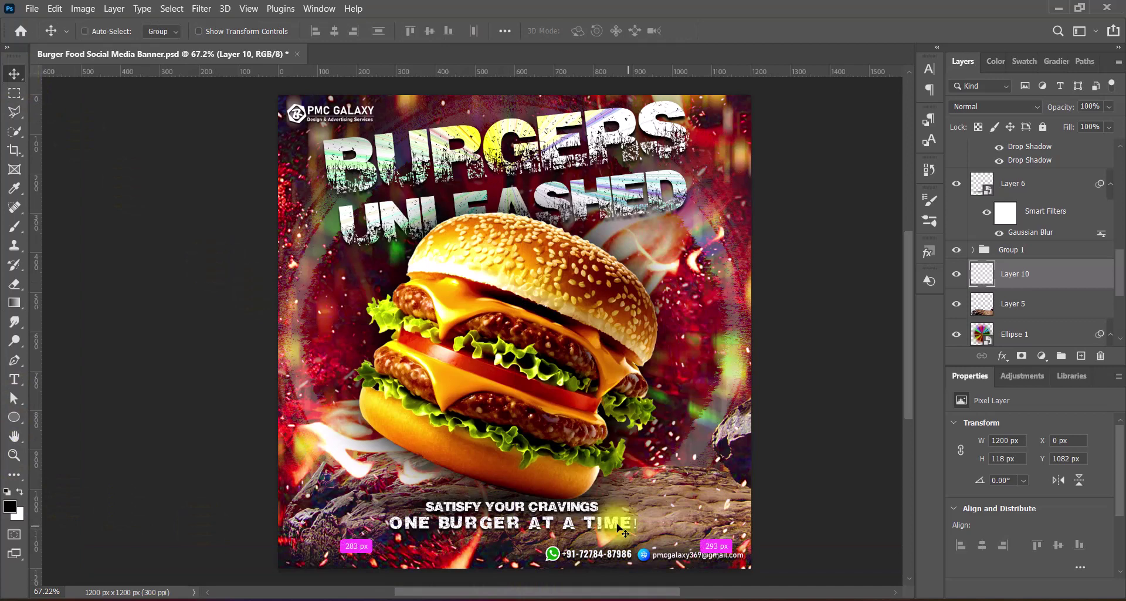
# Step: Scale the Layer 10 gradient proportionally from its bottom edge to about 1728 x 170 px
pyautogui.hotkey('ctrl', 't')
pyautogui.moveTo(566, 524); pyautogui.dragTo(566, 502)
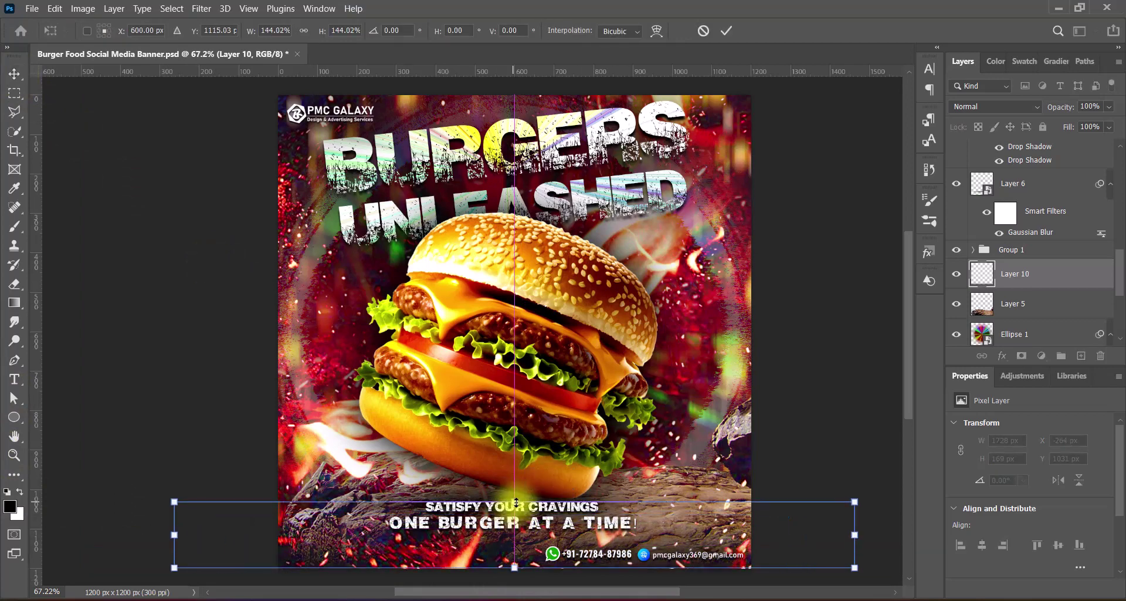
pyautogui.press('Return')
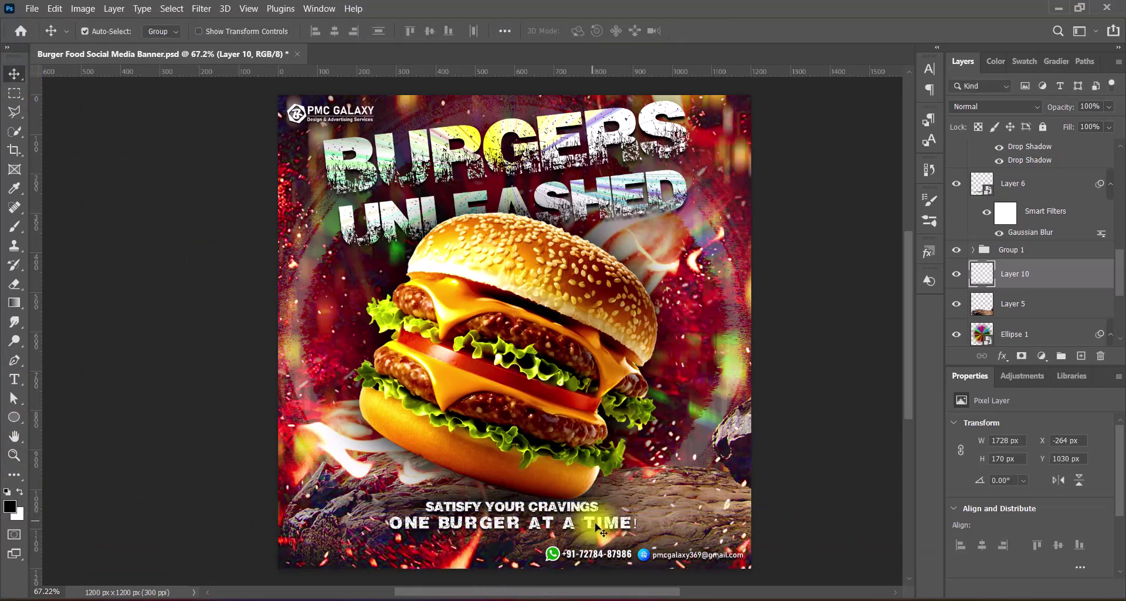
# Step: Select the contact icons and text together and enlarge them to about 524 x 44 px, keeping their right edge in place
pyautogui.click(552, 557)
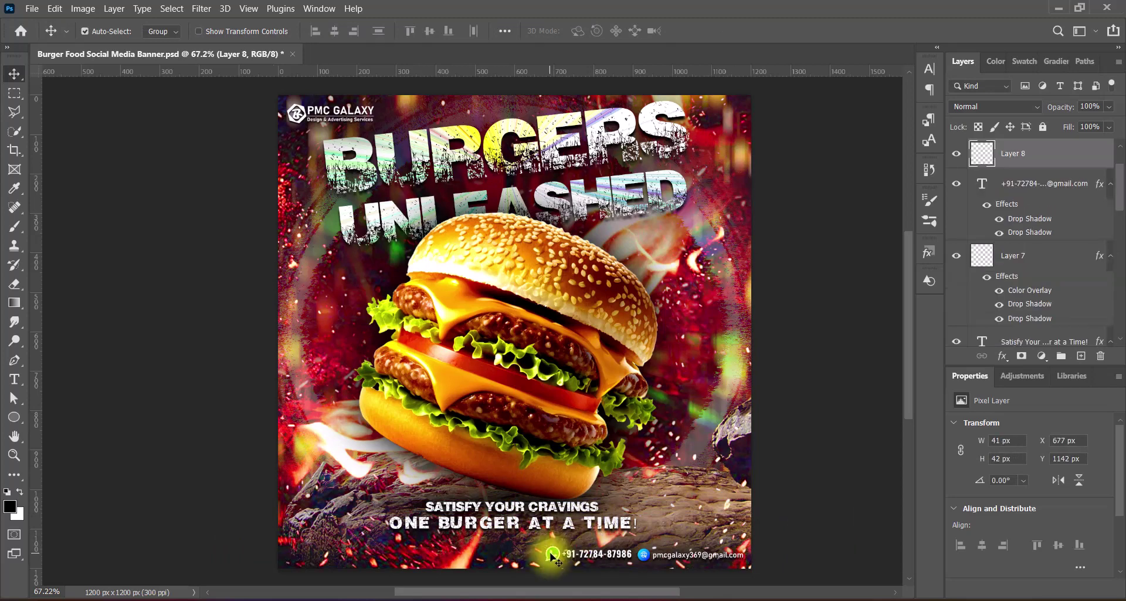
pyautogui.click(645, 558)
pyautogui.moveTo(651, 560); pyautogui.dragTo(646, 560)
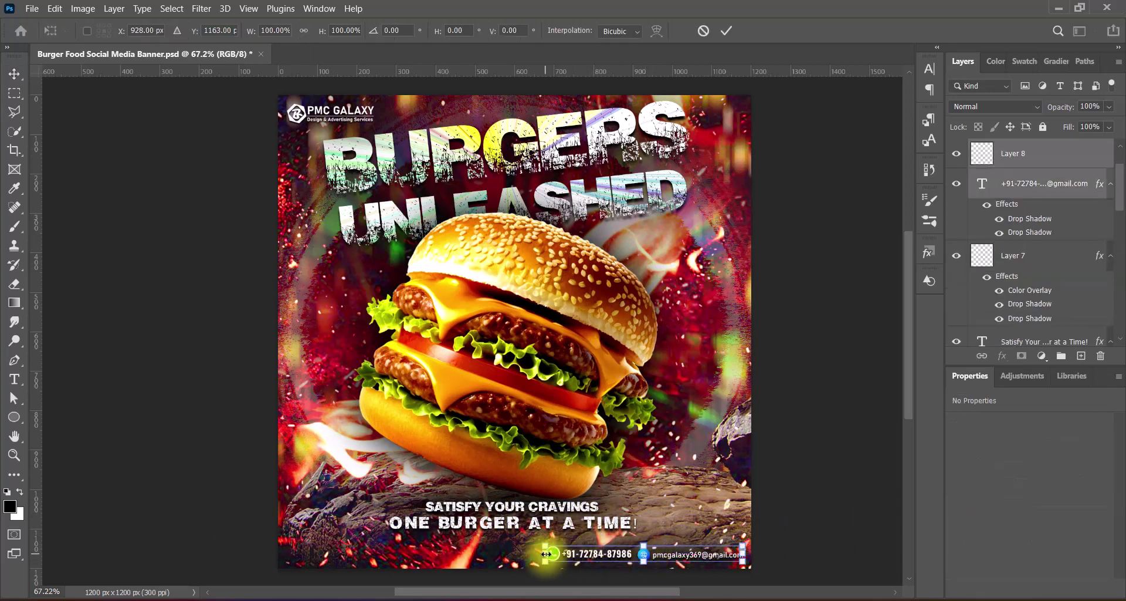
pyautogui.hotkey('ctrl', 't')
pyautogui.moveTo(546, 554); pyautogui.dragTo(539, 554)
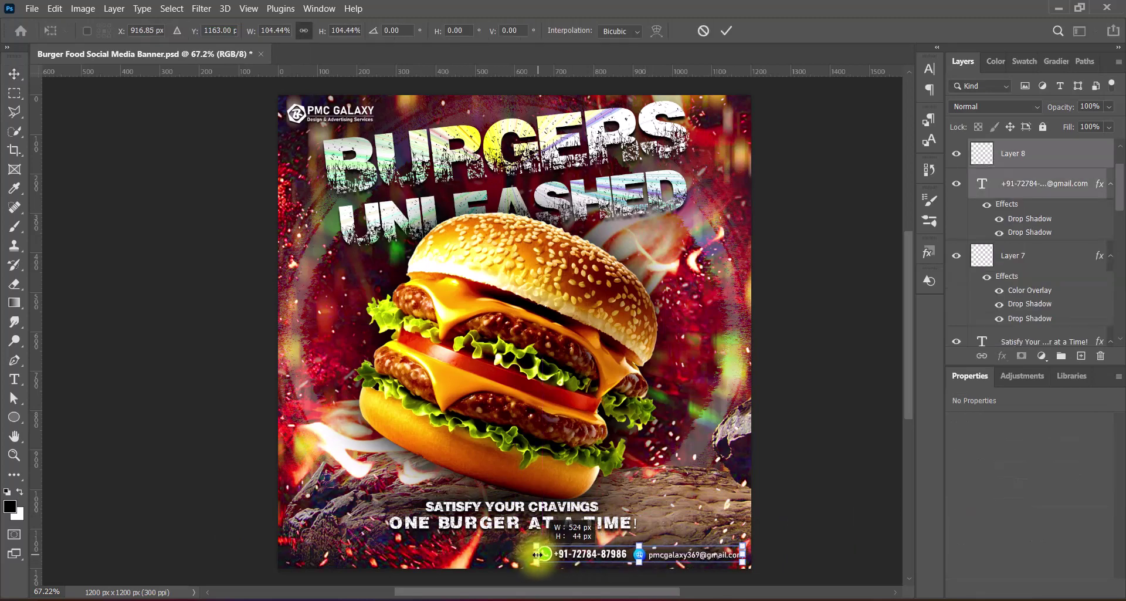
pyautogui.press('Return')
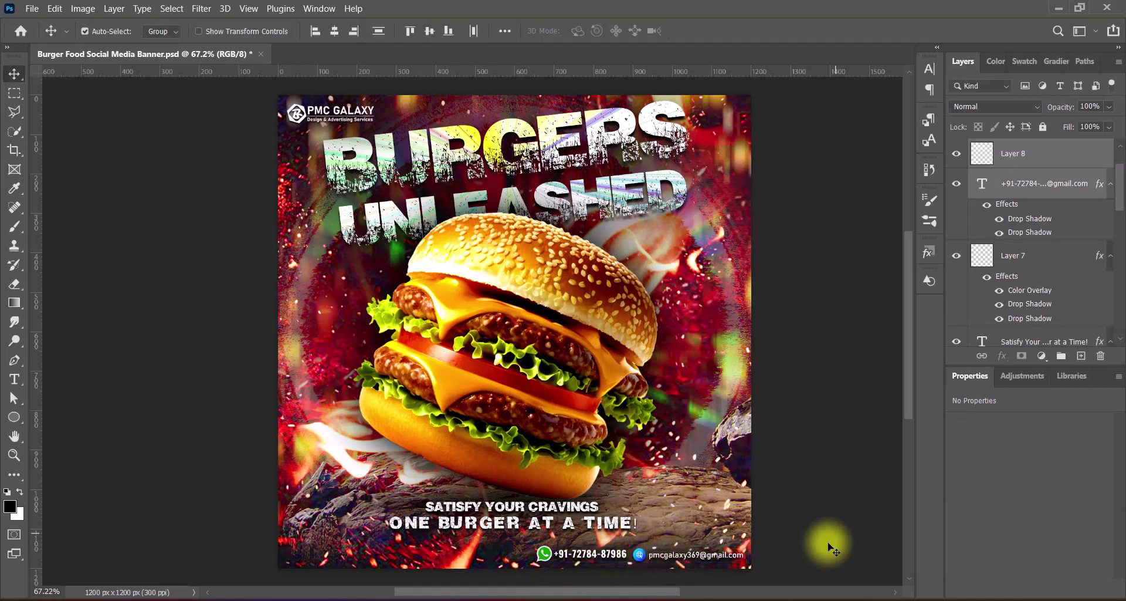
# Step: On a new top layer, draw a black rectangle shape about 246 x 49 px in the canvas's lower-left corner
pyautogui.hotkey('ctrl', 'j')
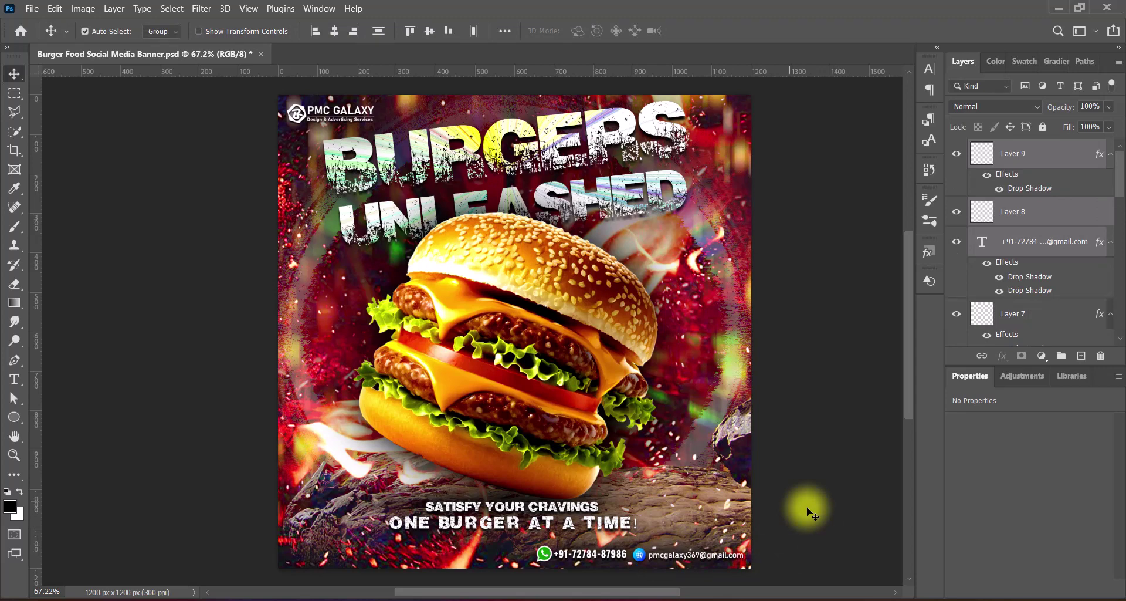
pyautogui.click(1081, 355)
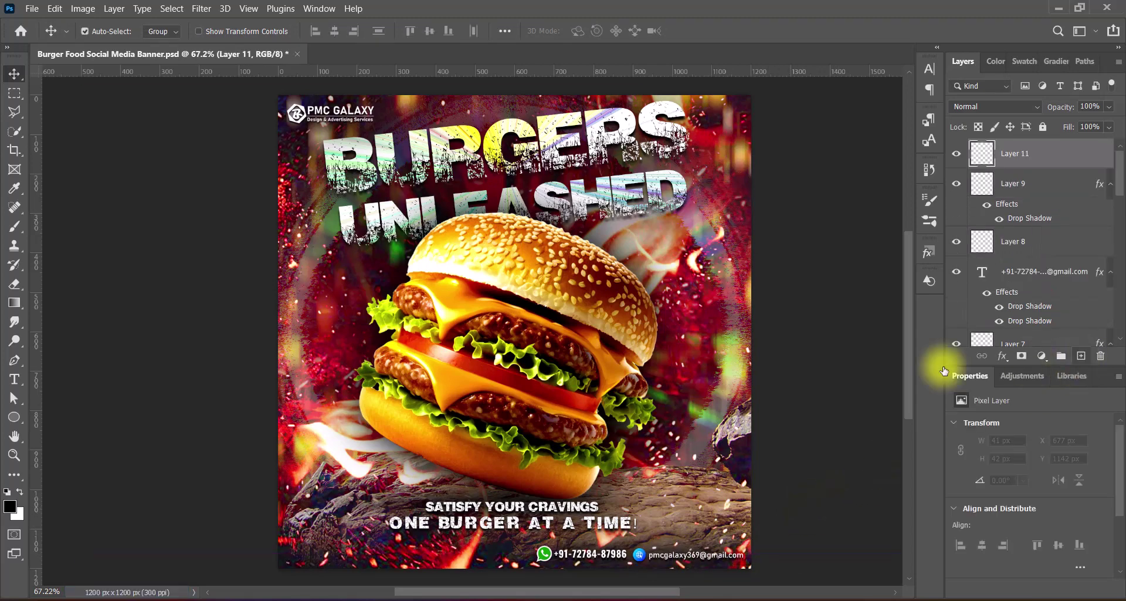
pyautogui.moveTo(14, 418); pyautogui.dragTo(59, 418)
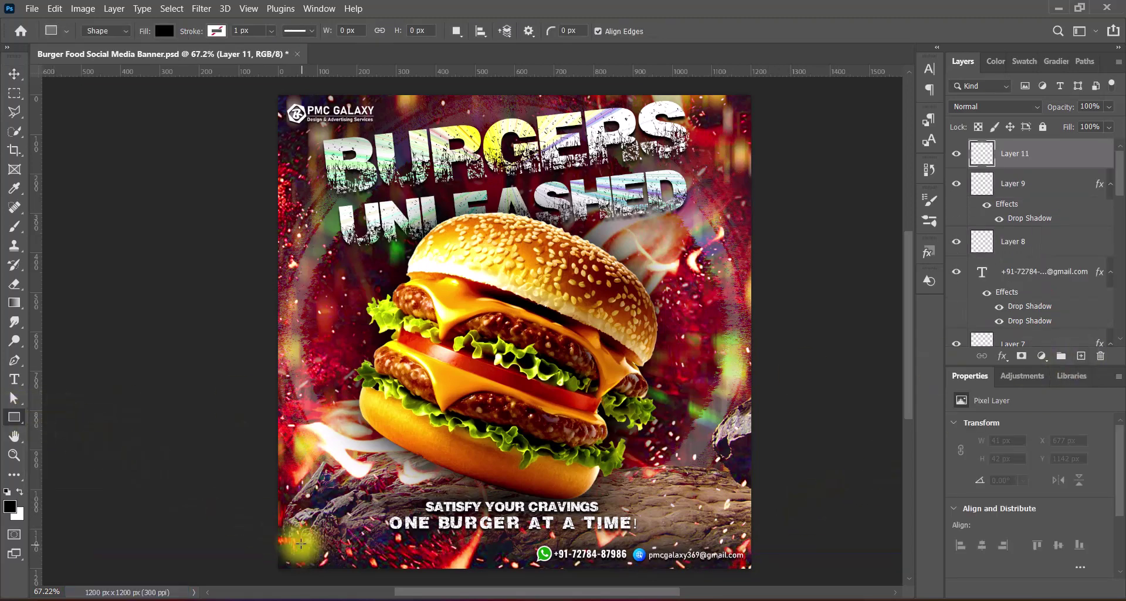
pyautogui.moveTo(301, 543); pyautogui.dragTo(398, 562)
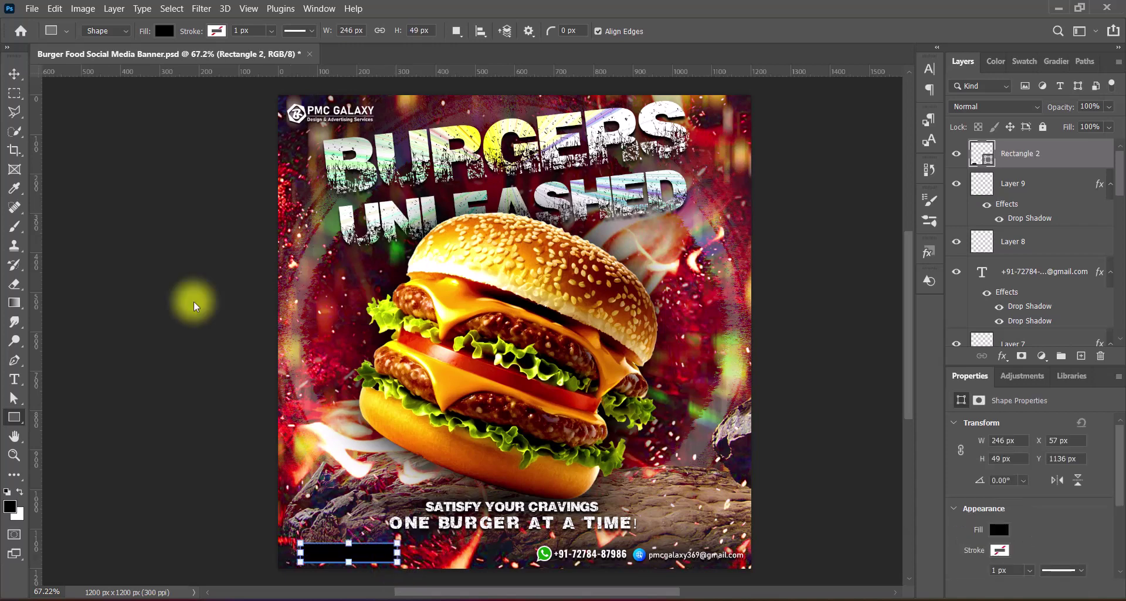
# Step: Change the rectangle's fill colour to yellow ffde00
pyautogui.click(15, 74)
pyautogui.doubleClick(972, 156)
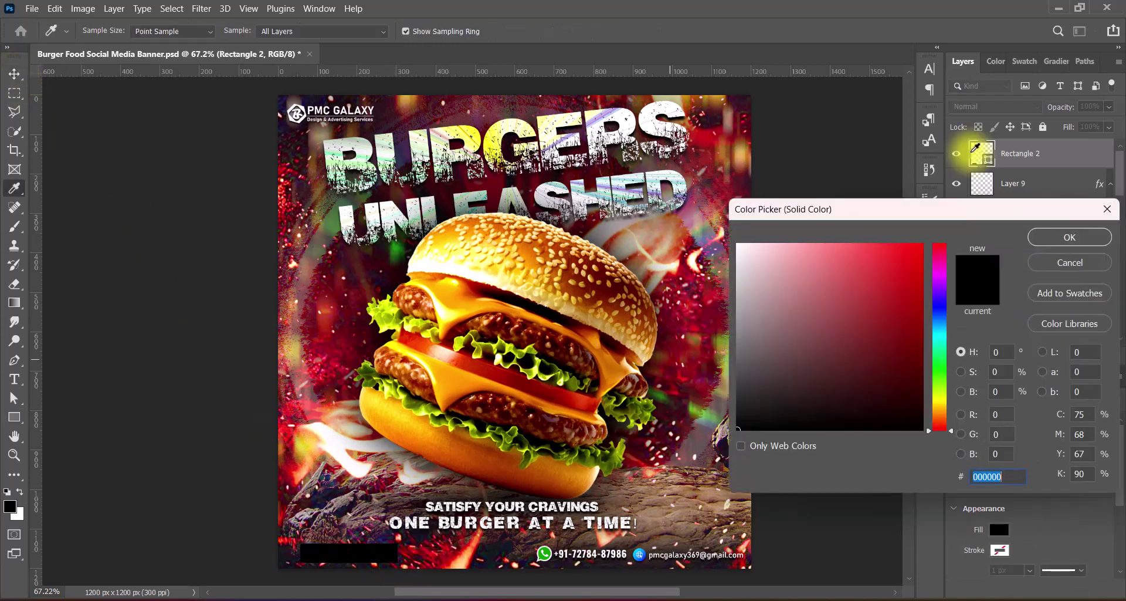
pyautogui.click(472, 256)
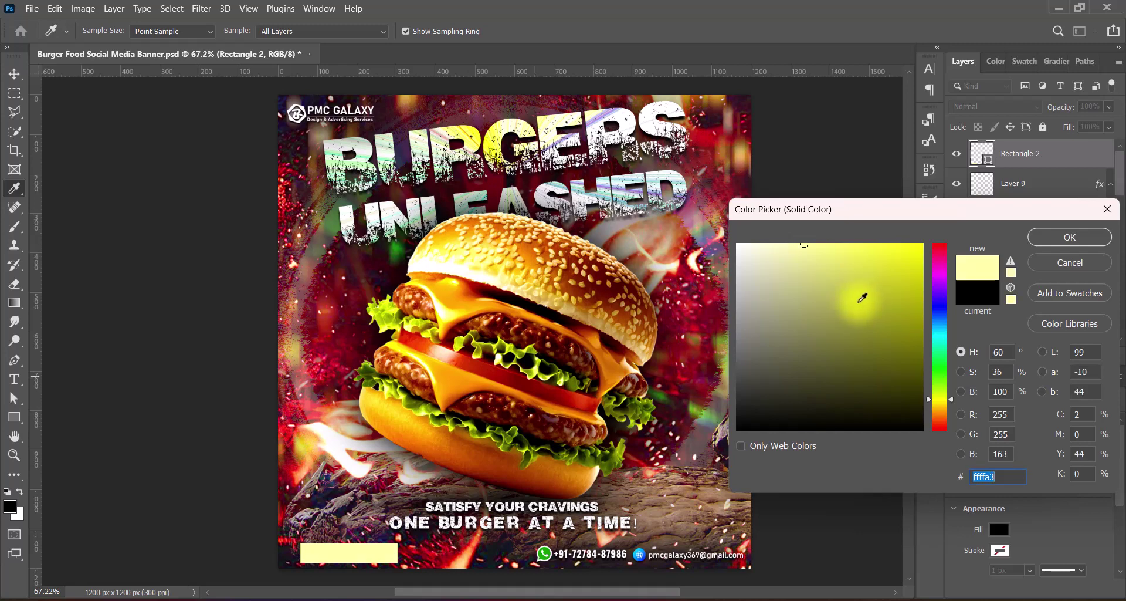
pyautogui.write('ffde00')
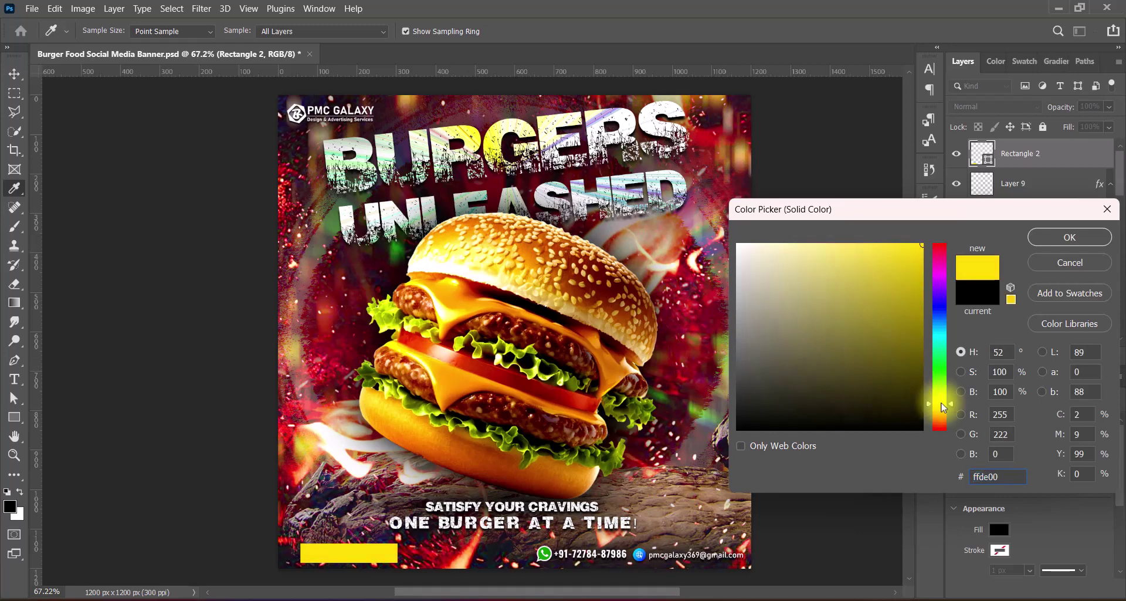
pyautogui.click(1070, 237)
# Step: Round the yellow rectangle's corners to 24.5 px, align it with the logo's left edge and widen it slightly
pyautogui.scroll(-1, 1030, 469)
pyautogui.click(1008, 526)
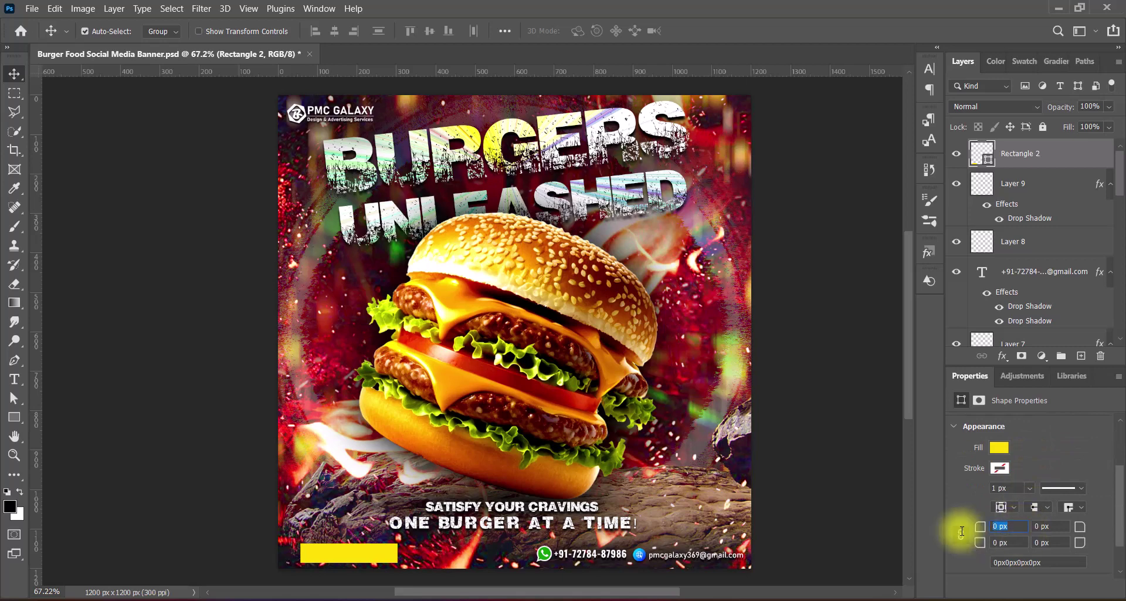
pyautogui.press('Return')
pyautogui.moveTo(379, 557); pyautogui.dragTo(364, 557)
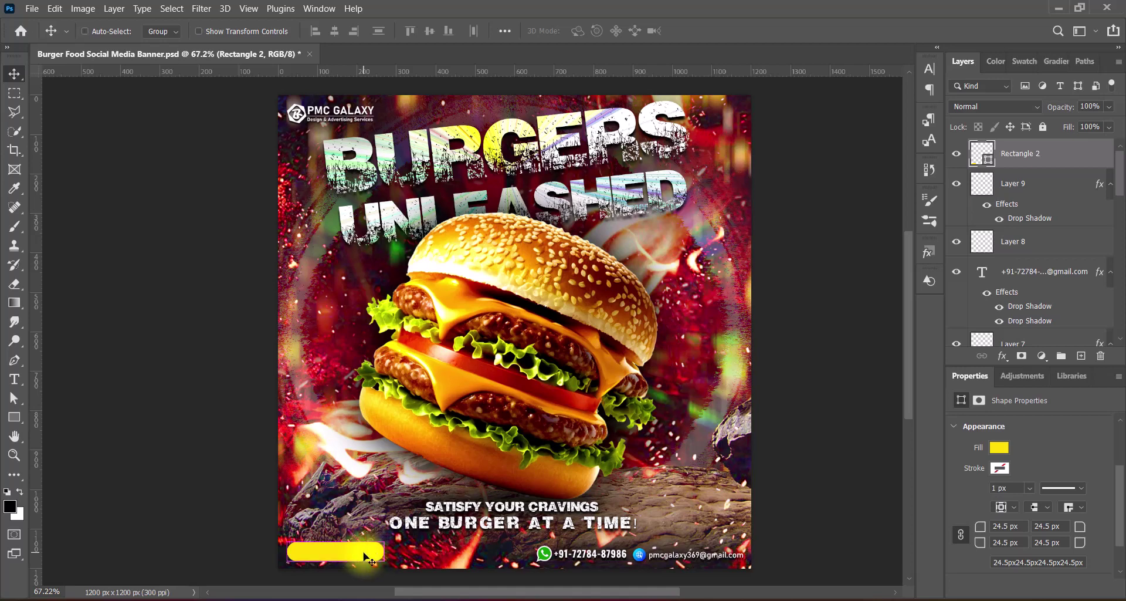
pyautogui.hotkey('ctrl', 't')
pyautogui.moveTo(385, 551); pyautogui.dragTo(390, 551)
pyautogui.press('Return')
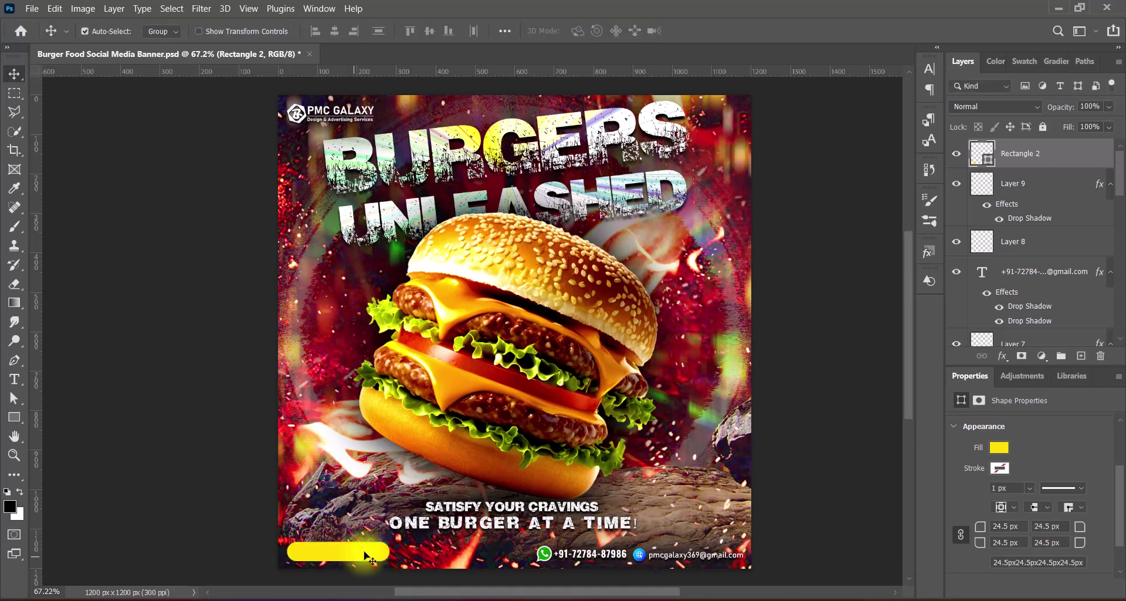
# Step: Add a drop shadow to the yellow button shape with distance 6 px and size 6 px
pyautogui.rightClick(962, 154)
pyautogui.click(970, 156)
pyautogui.click(566, 442)
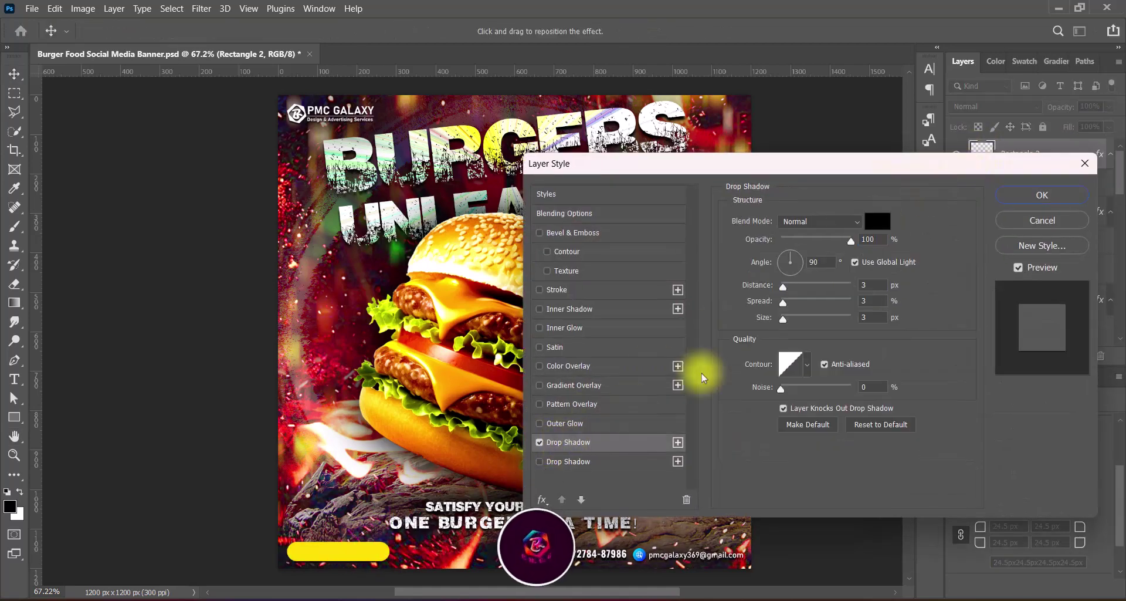
pyautogui.moveTo(871, 286); pyautogui.dragTo(845, 319)
pyautogui.write('66')
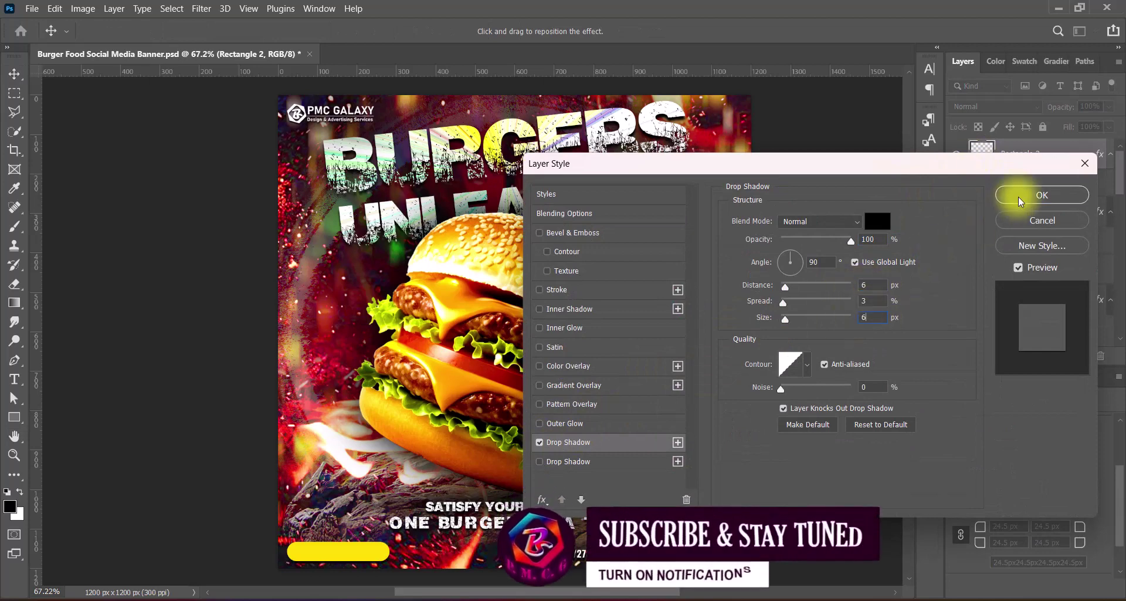
pyautogui.click(1021, 201)
# Step: Add the 6 pt New Amsterdam text "Order Your Design" on a new layer over the yellow button
pyautogui.click(1082, 355)
pyautogui.click(14, 379)
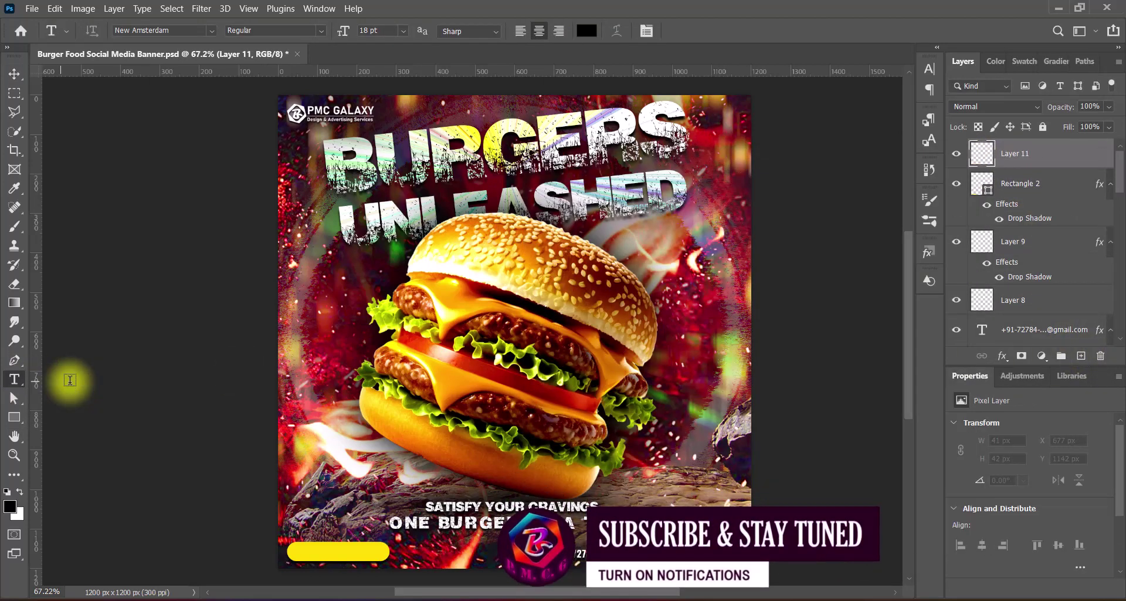
pyautogui.click(403, 31)
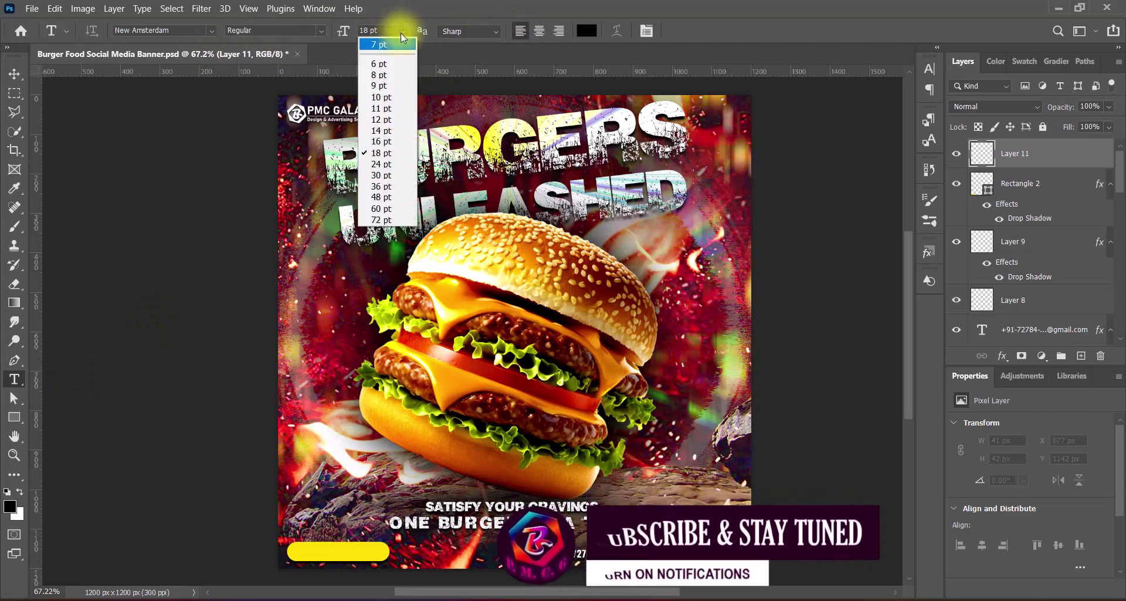
pyautogui.click(378, 63)
pyautogui.click(322, 555)
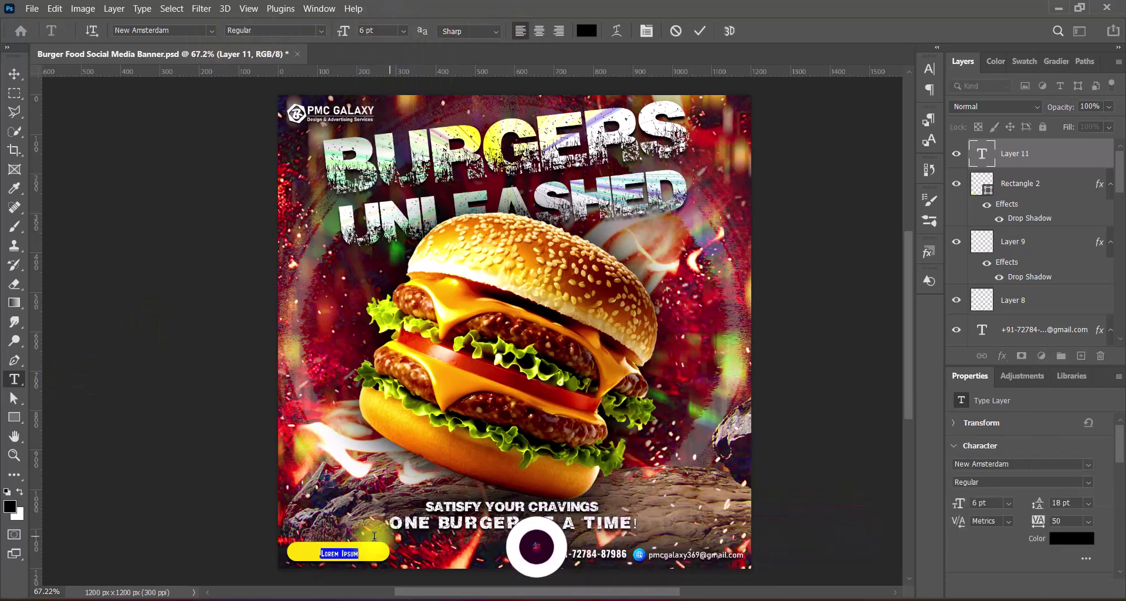
pyautogui.write('Order Your ')
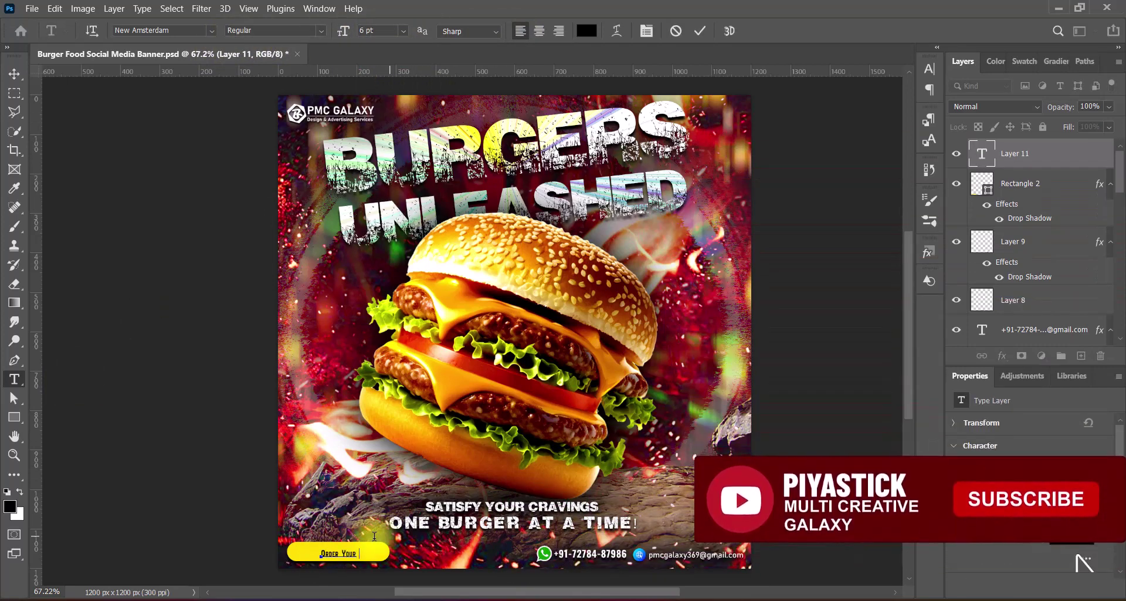
pyautogui.write('Design')
# Step: Format the whole "Order Your Design" text with 50 tracking, 8 pt size and Strong anti-aliasing
pyautogui.moveTo(322, 553); pyautogui.dragTo(432, 551)
pyautogui.click(929, 69)
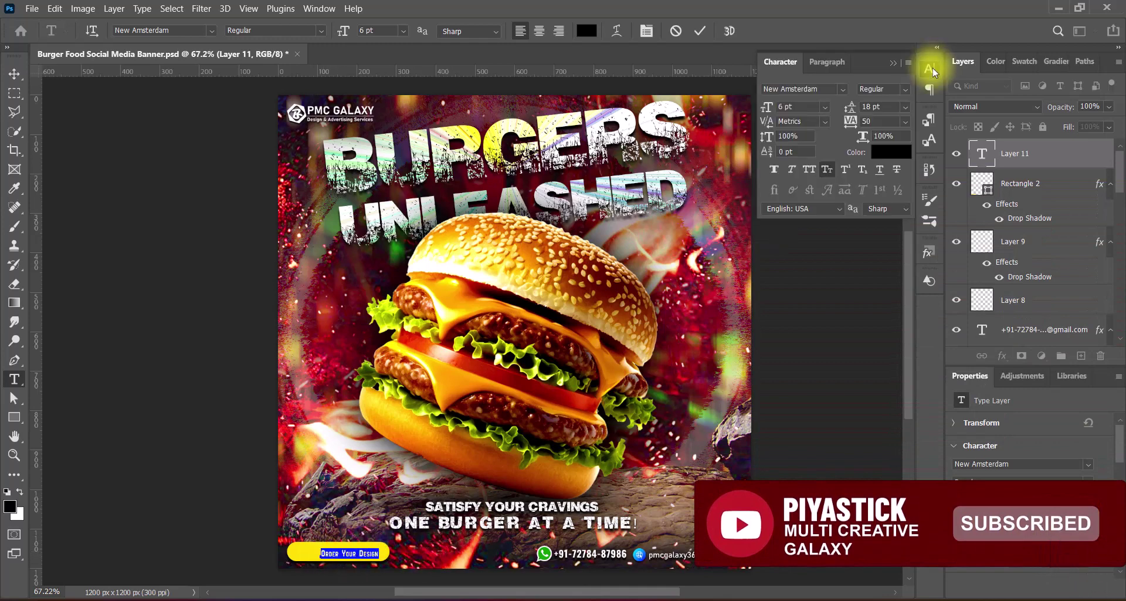
pyautogui.click(906, 121)
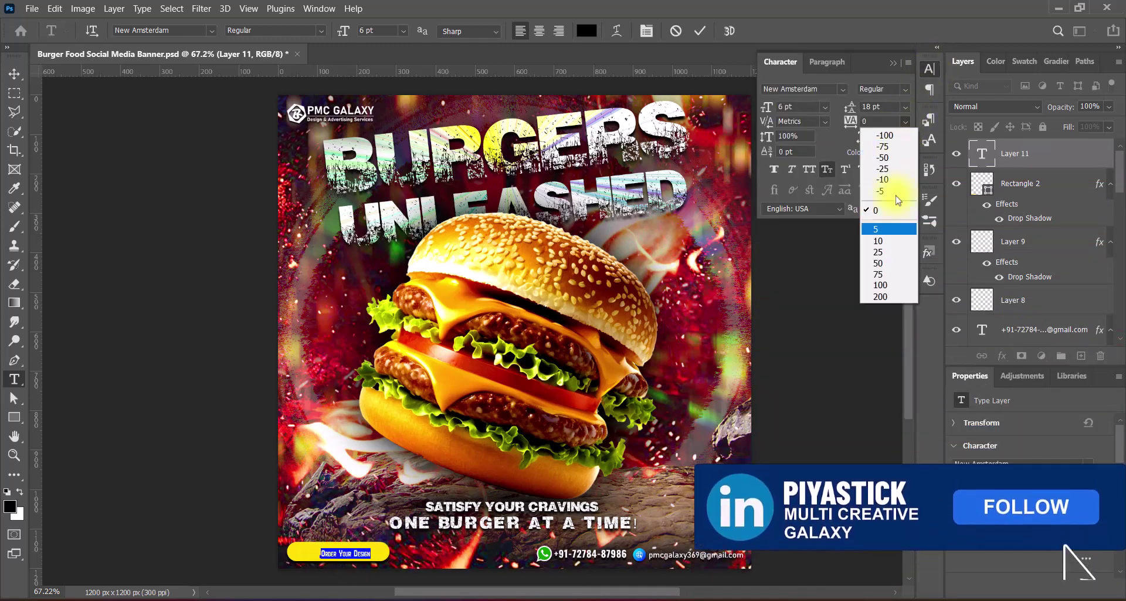
pyautogui.click(889, 258)
pyautogui.click(891, 62)
pyautogui.click(403, 30)
pyautogui.click(394, 81)
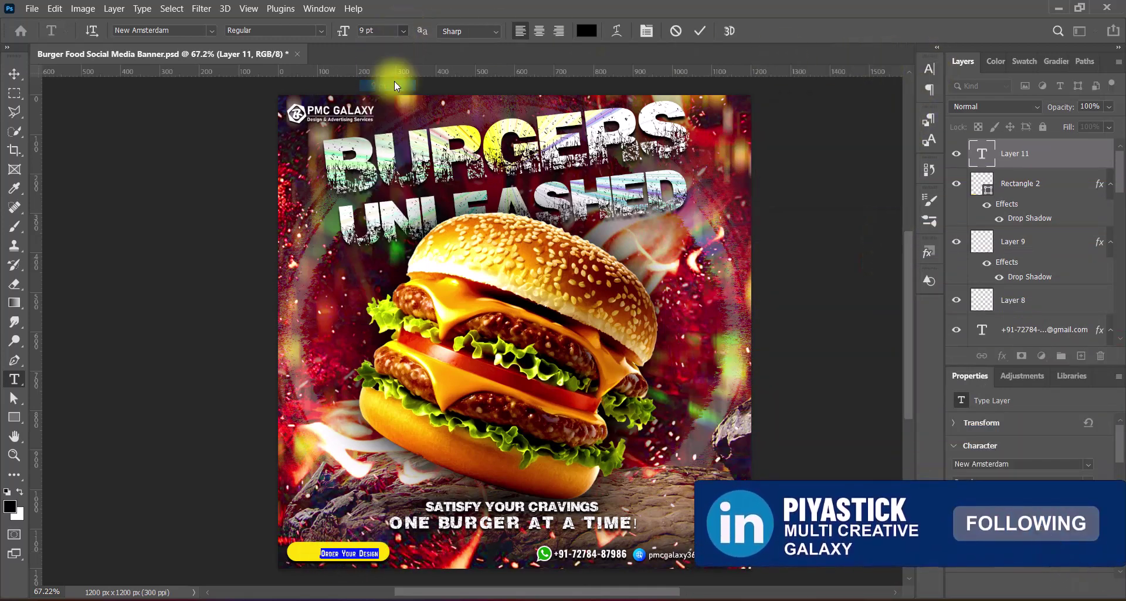
pyautogui.click(403, 31)
pyautogui.click(376, 61)
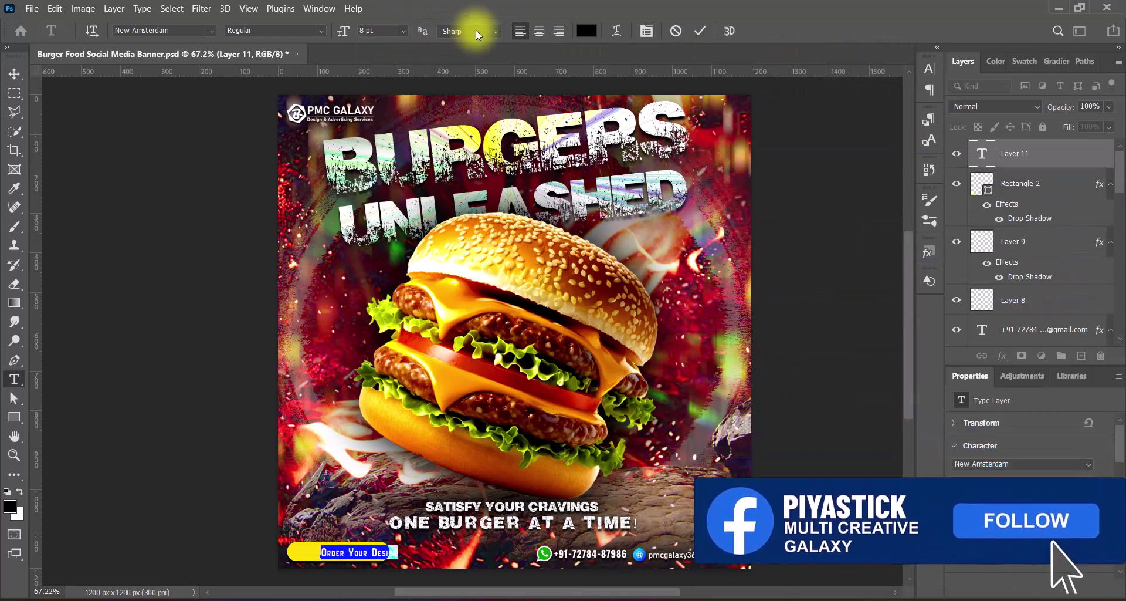
pyautogui.click(476, 31)
pyautogui.click(464, 72)
pyautogui.click(700, 30)
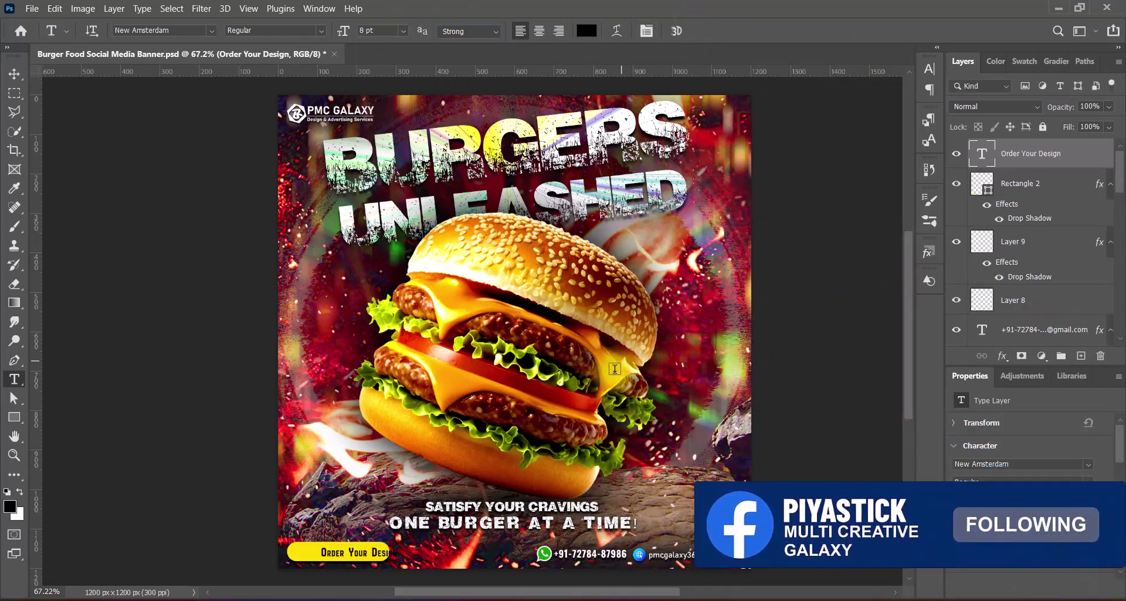
# Step: Centre the "Order Your Design" text on the yellow button and save the document
pyautogui.click(14, 74)
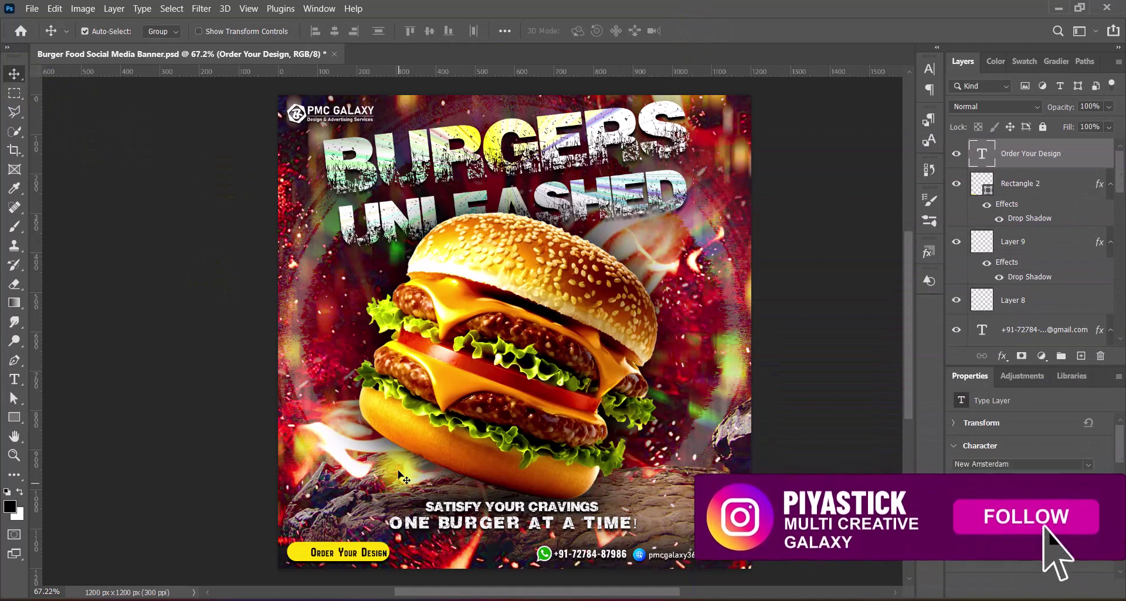
pyautogui.moveTo(399, 473); pyautogui.dragTo(396, 472)
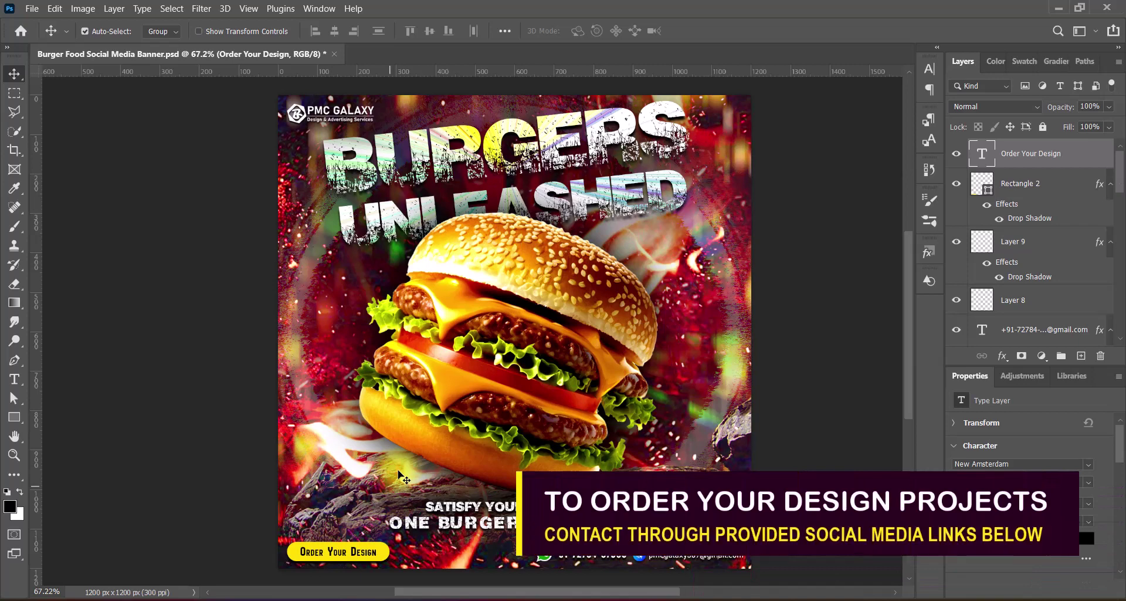
pyautogui.hotkey('ctrl', 's')
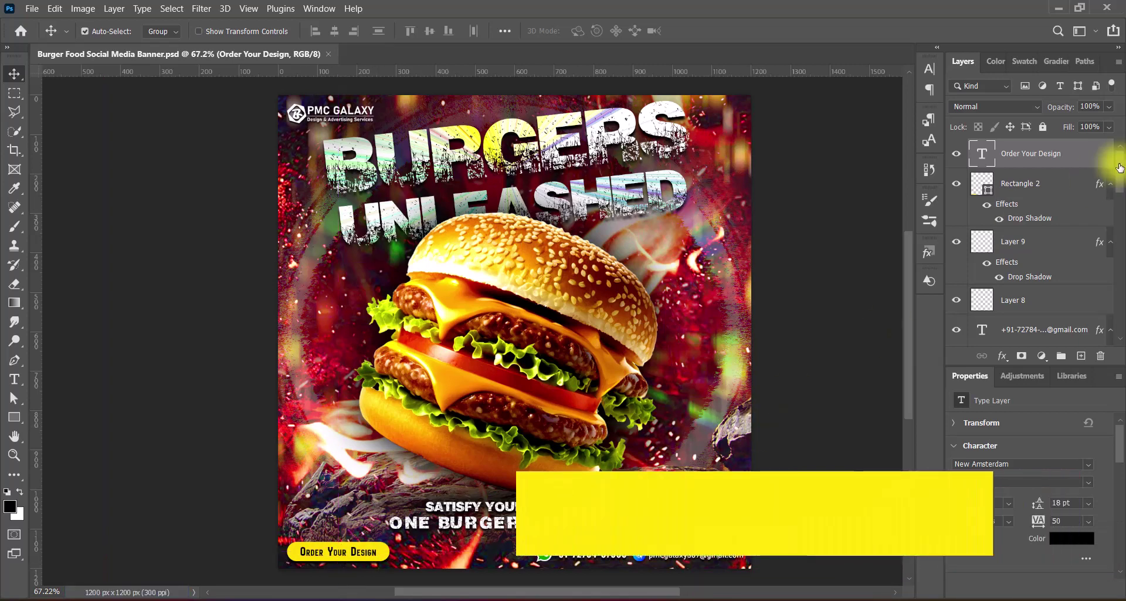
# Step: Enlarge the Layer 10 gradient proportionally from its bottom edge to about 2060 x 203 px
pyautogui.scroll(-1, 1122, 178)
pyautogui.scroll(-5, 1122, 178)
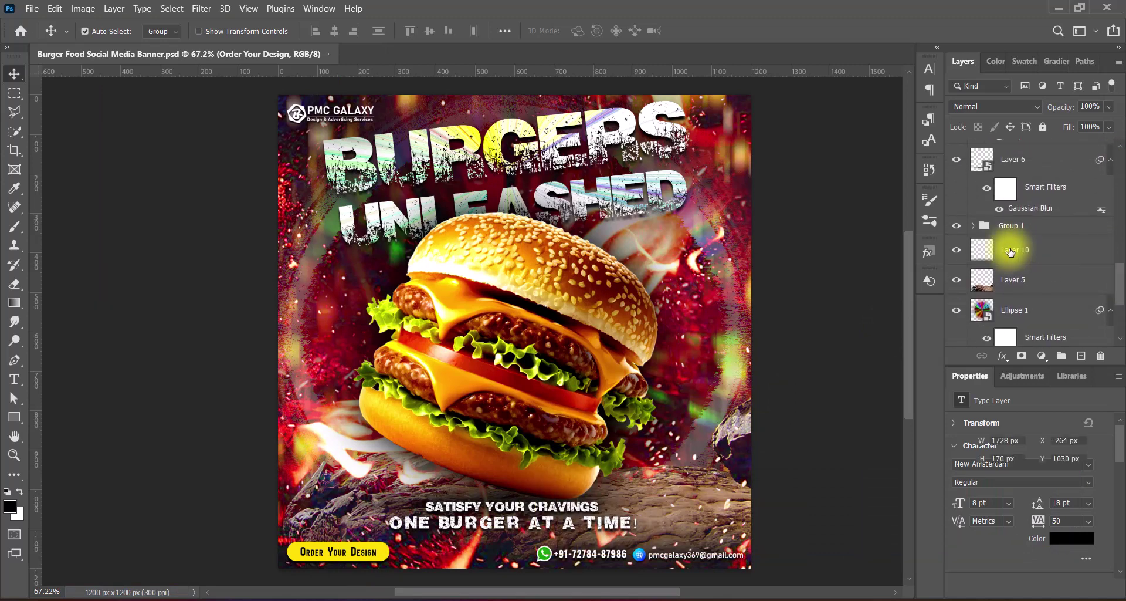
pyautogui.click(1011, 249)
pyautogui.hotkey('ctrl', 't')
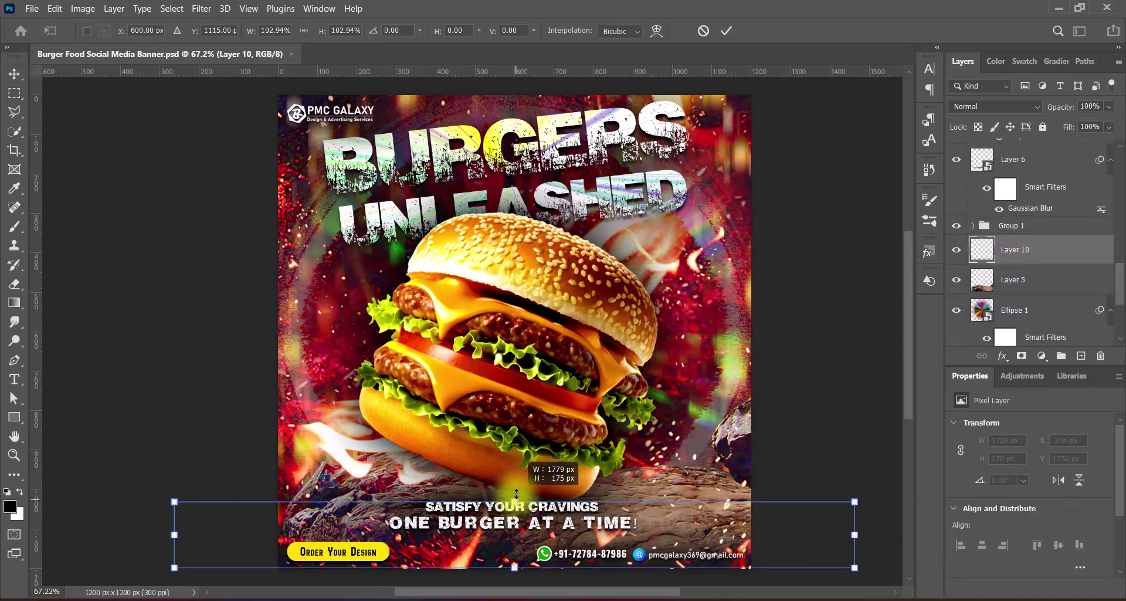
pyautogui.moveTo(515, 500)
pyautogui.mouseDown()
pyautogui.moveTo(516, 473)
pyautogui.moveTo(518, 488)
pyautogui.mouseUp()
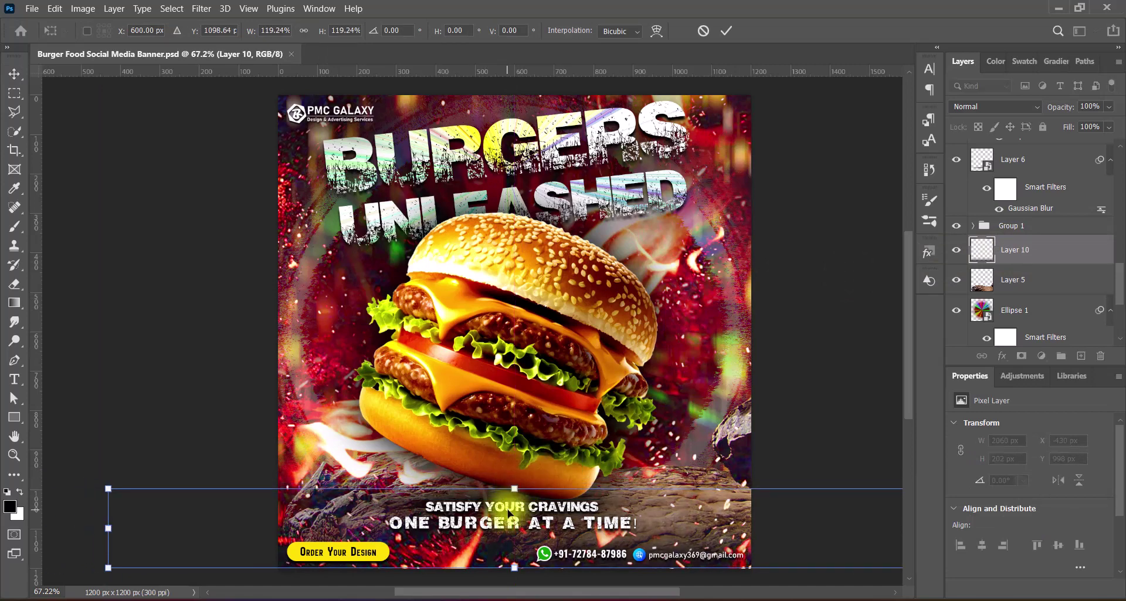
pyautogui.press('Return')
# Step: Scale the two-line tagline text down proportionally to about 92% and reposition it centred horizontally beneath the burger
pyautogui.click(514, 506)
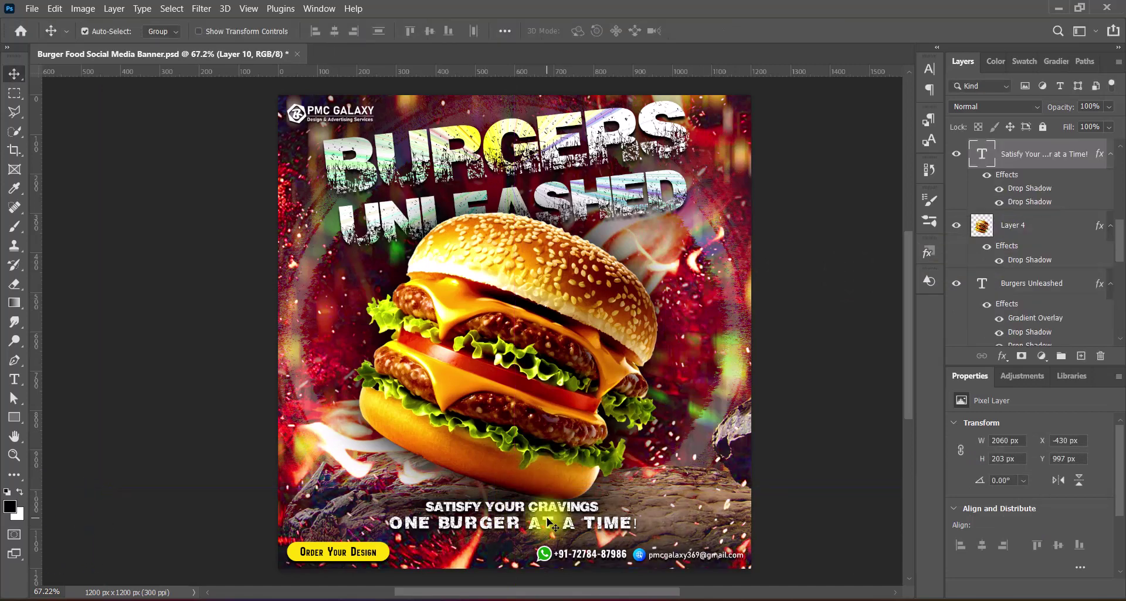
pyautogui.hotkey('ctrl', 't')
pyautogui.moveTo(513, 503); pyautogui.dragTo(515, 504)
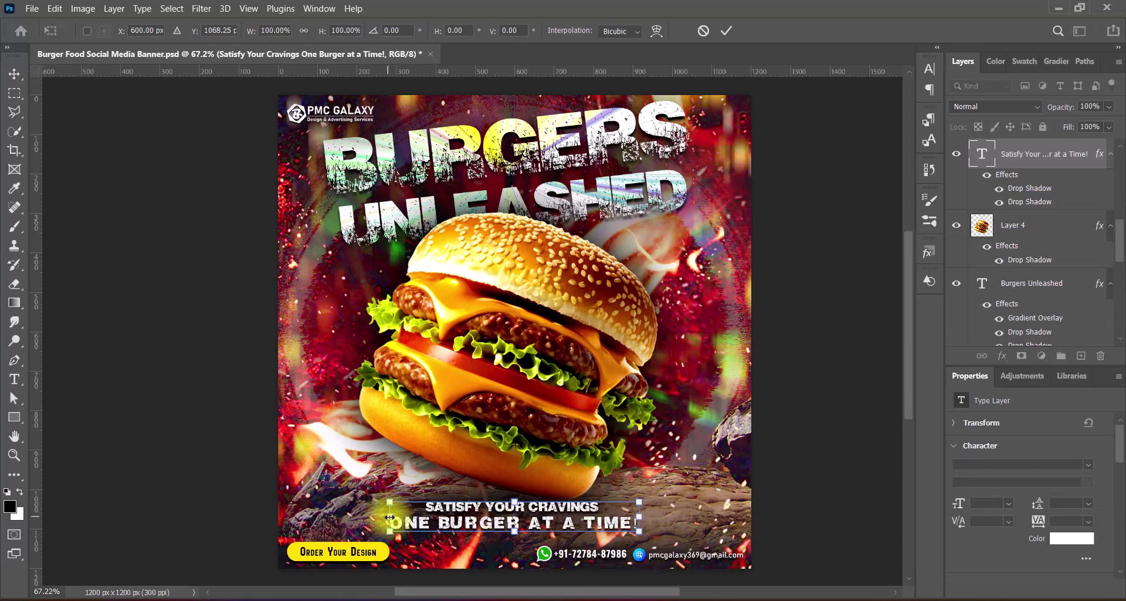
pyautogui.moveTo(390, 516); pyautogui.dragTo(410, 517)
pyautogui.moveTo(568, 507); pyautogui.dragTo(560, 509)
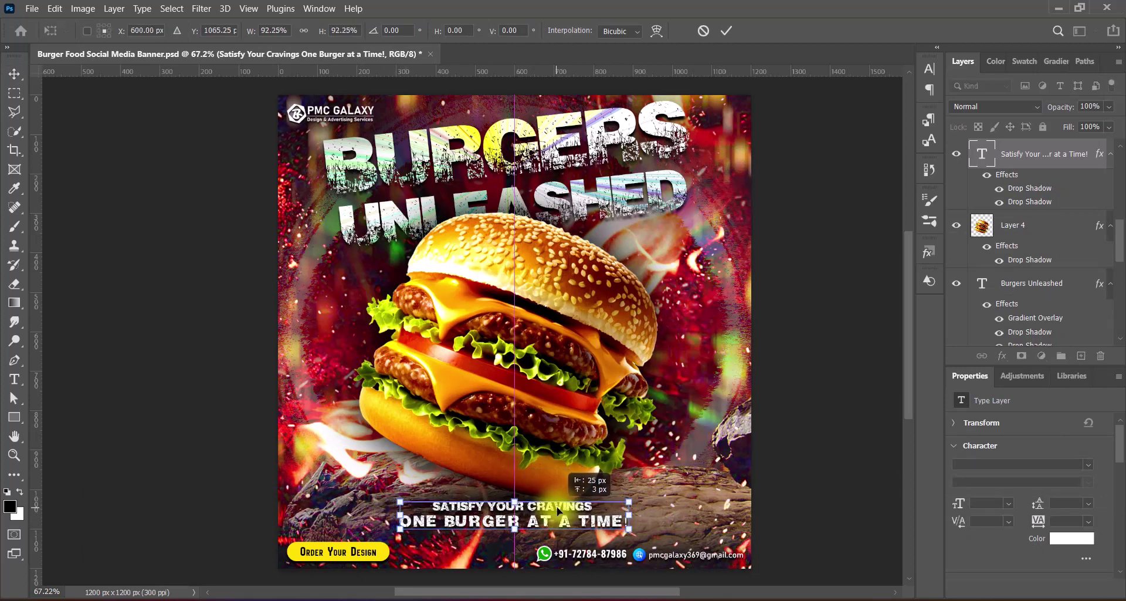
pyautogui.press('Return')
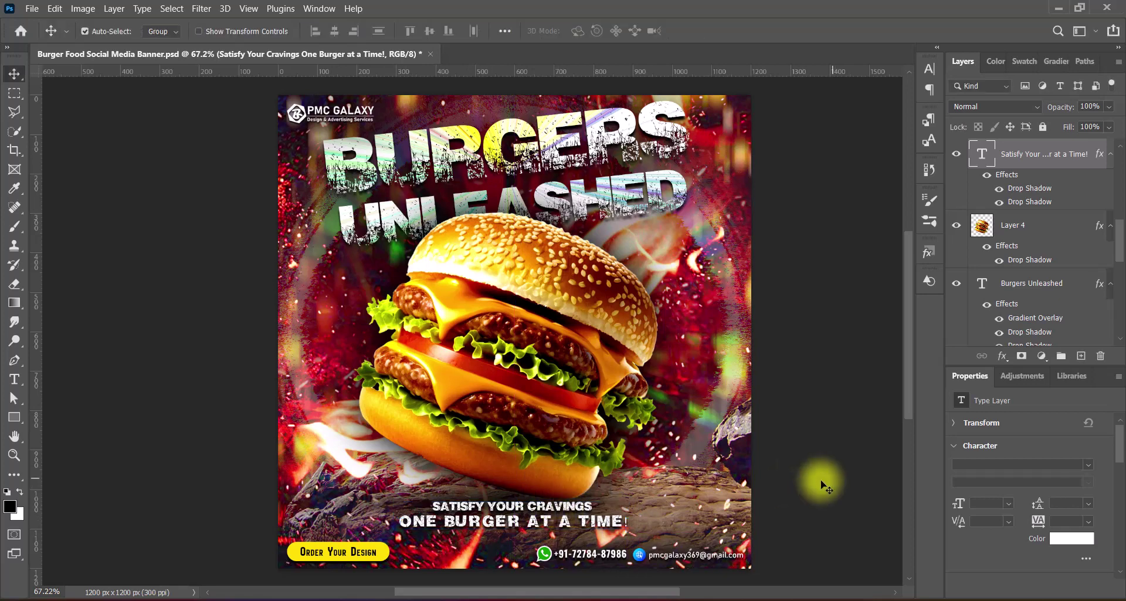
# Step: Enlarge the contact text together with its phone and email icons slightly, extending the line towards the order button
pyautogui.click(562, 554)
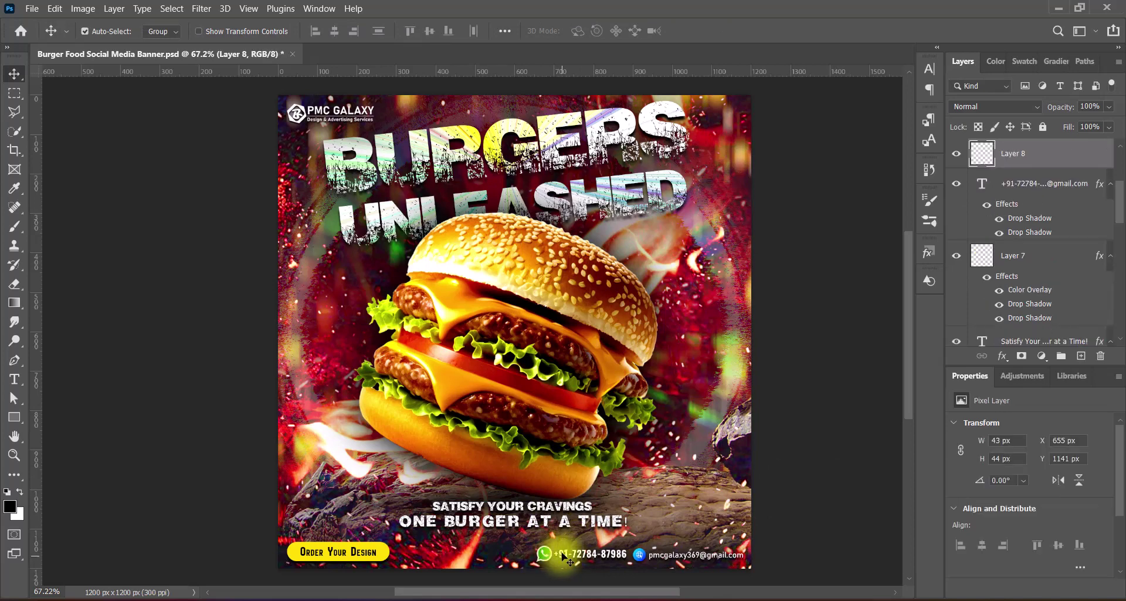
pyautogui.keyDown('shift'); pyautogui.click(562, 554); pyautogui.keyUp('shift')
pyautogui.hotkey('ctrl', 't')
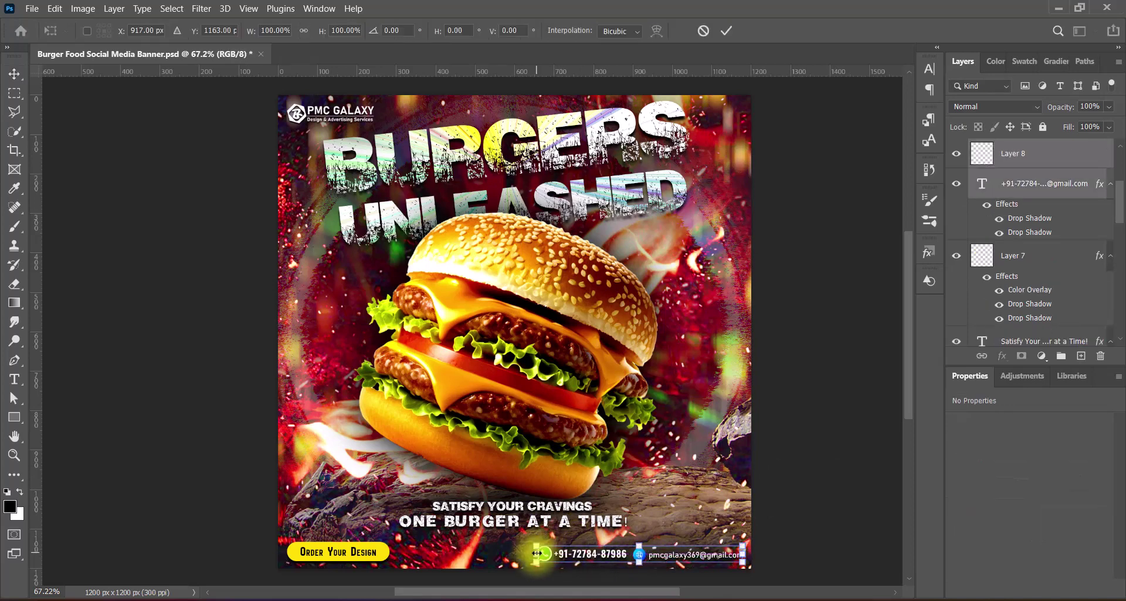
pyautogui.moveTo(536, 553); pyautogui.dragTo(531, 554)
pyautogui.press('Return')
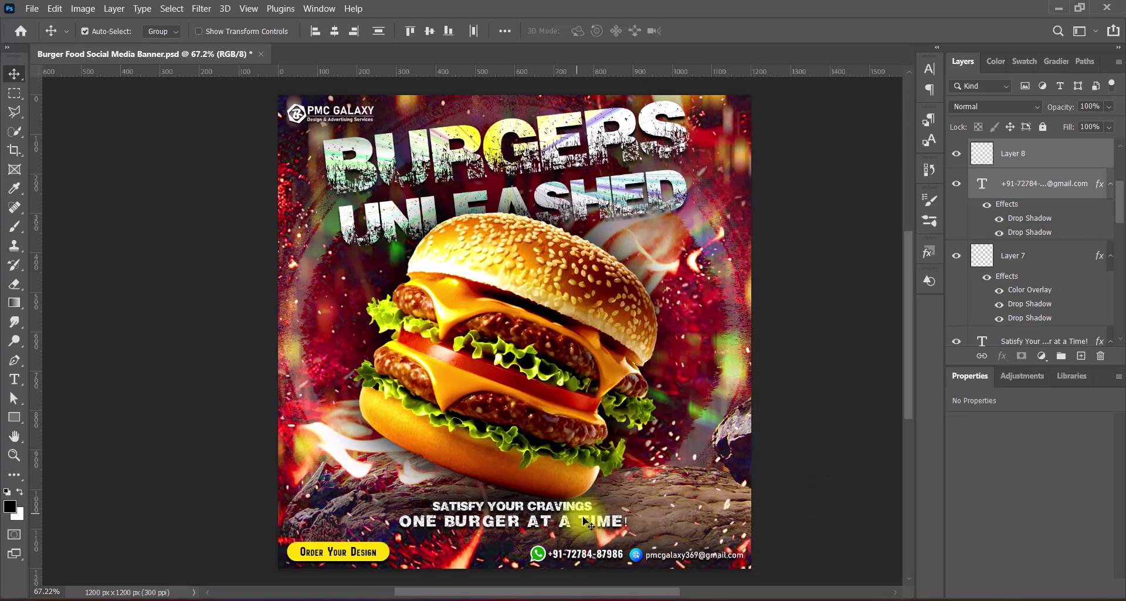
# Step: Nudge the two-line tagline text slightly downwards and deselect it
pyautogui.click(589, 525)
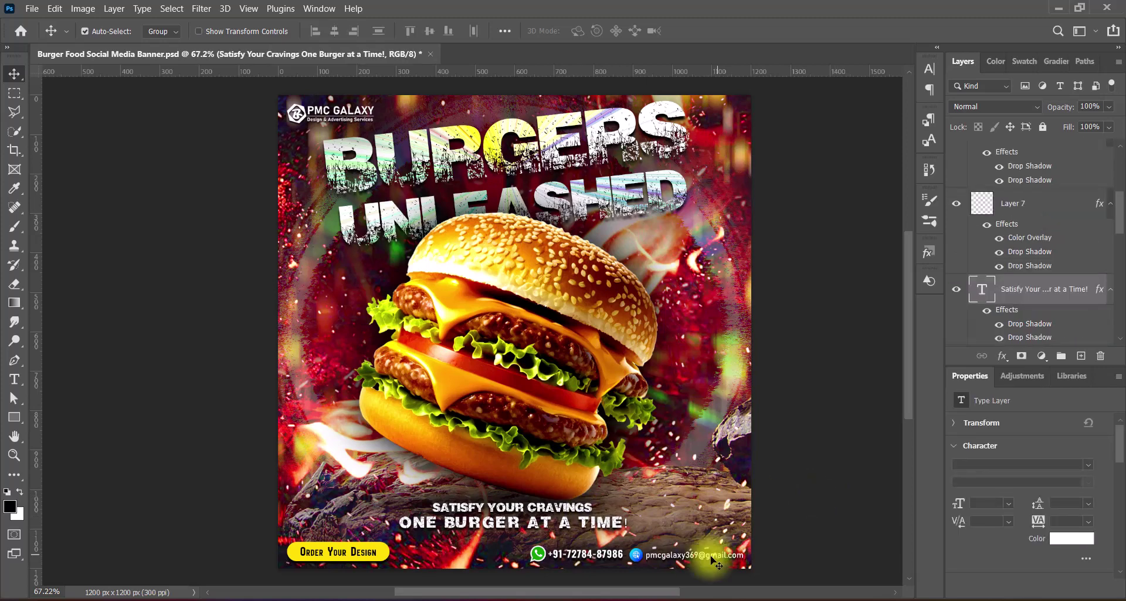
pyautogui.press('Down')
pyautogui.press('Down')
pyautogui.press('Down')
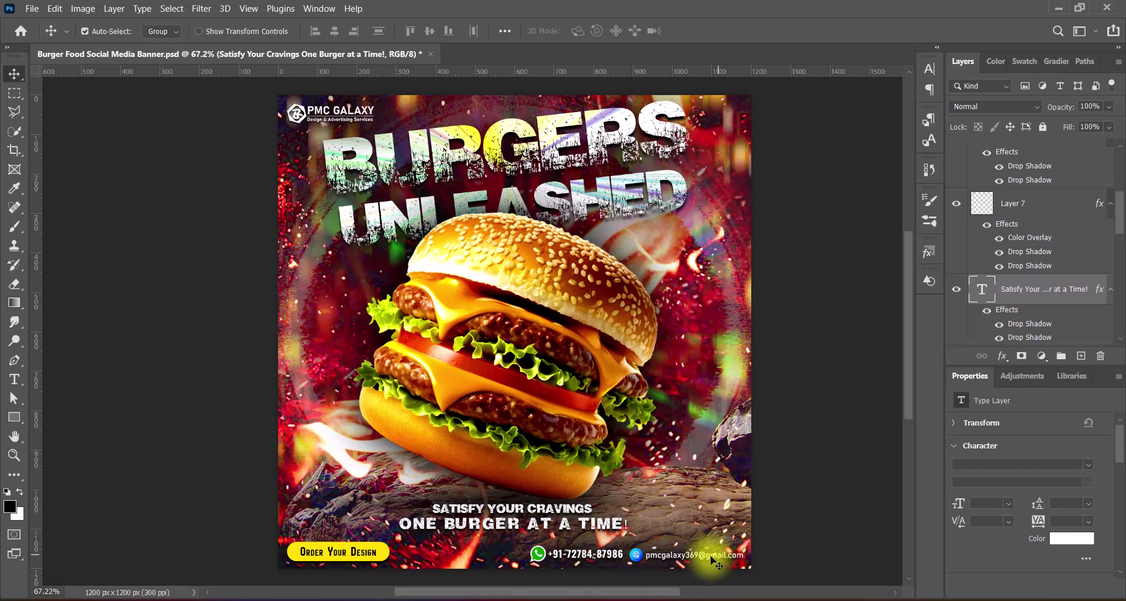
pyautogui.click(808, 489)
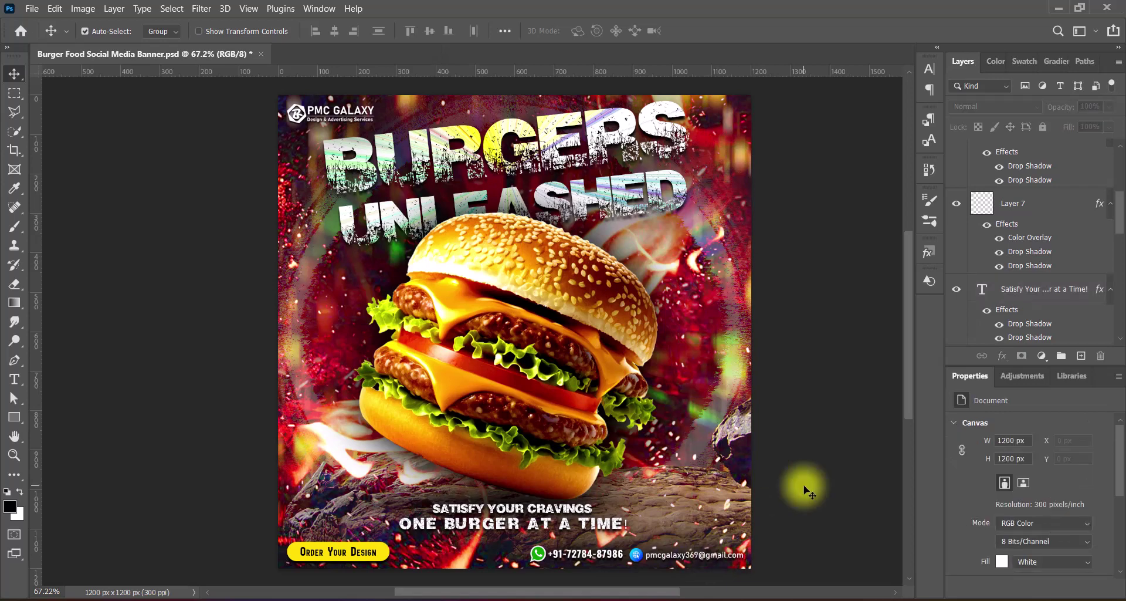
# Step: Scale the phone and email icons down together to an overall size of about 279 x 44 px
pyautogui.click(551, 555)
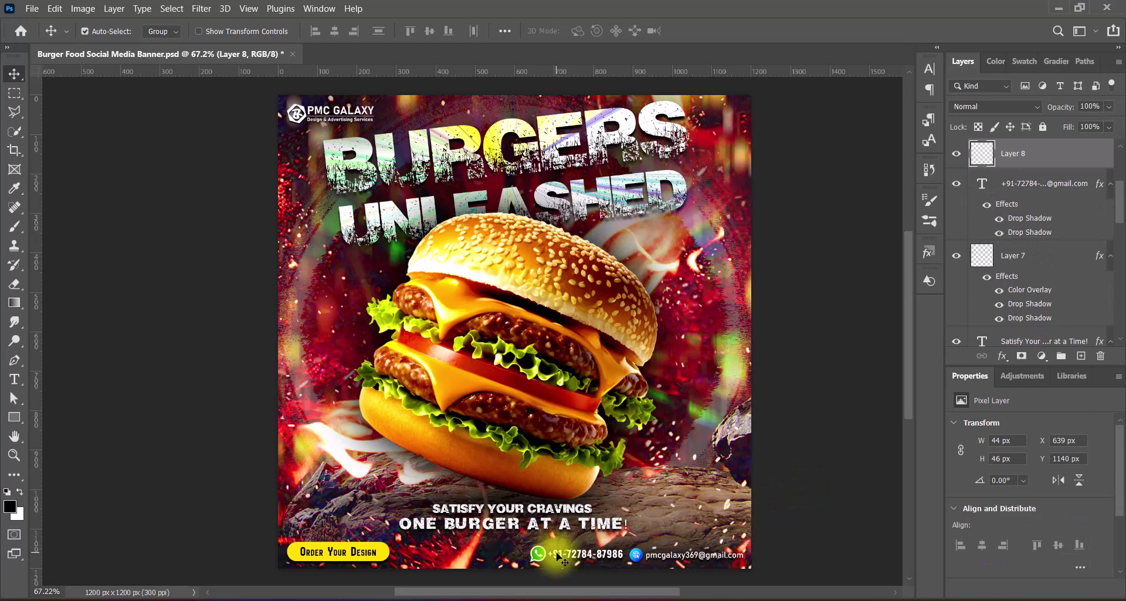
pyautogui.click(665, 557)
pyautogui.keyDown('shift'); pyautogui.click(664, 557); pyautogui.keyUp('shift')
pyautogui.hotkey('ctrl', 't')
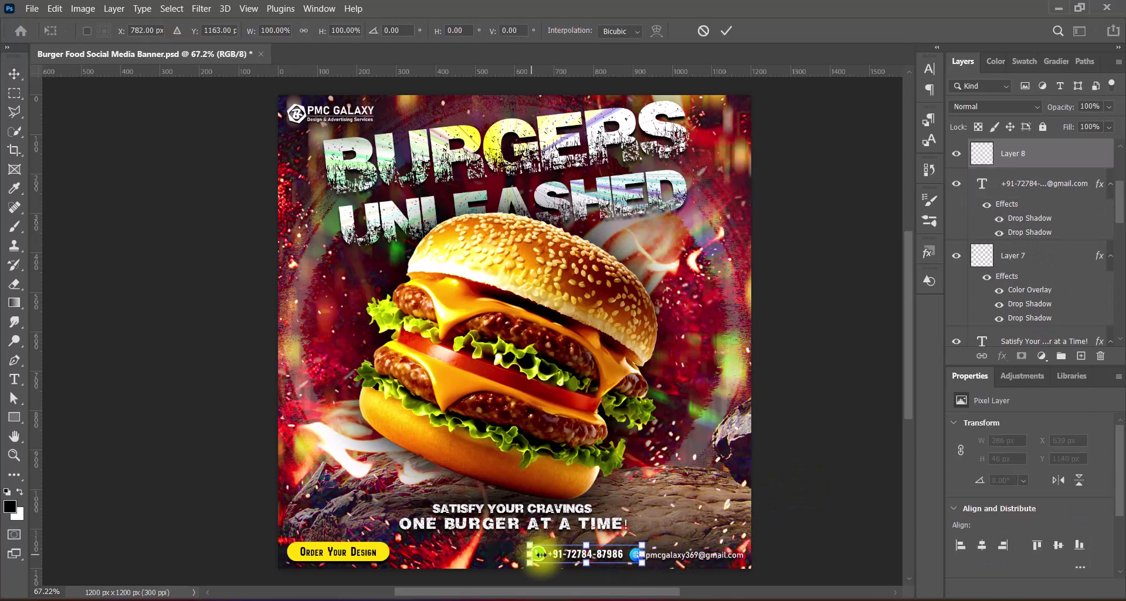
pyautogui.moveTo(531, 554); pyautogui.dragTo(534, 554)
pyautogui.click(726, 30)
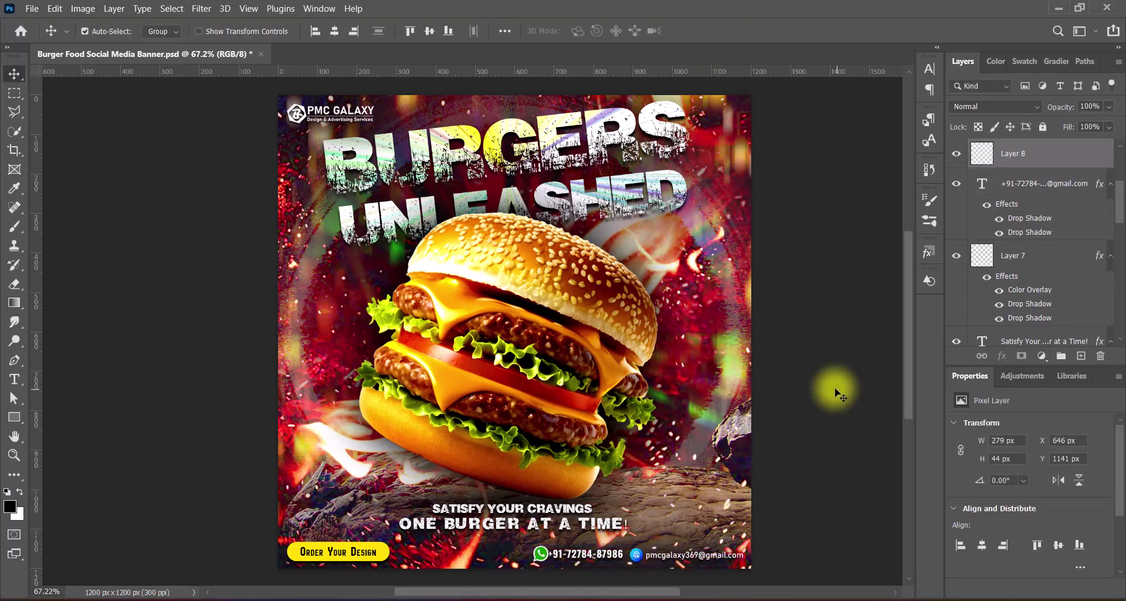
# Step: Set the size of the contact text's lower drop shadow to 51 px and save the document
pyautogui.click(977, 186)
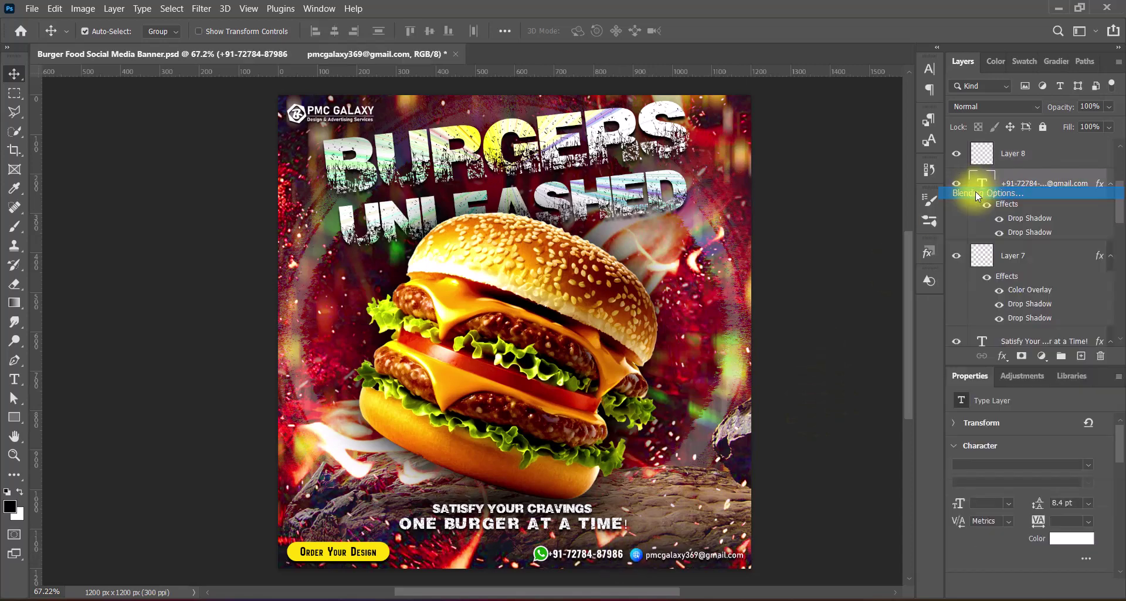
pyautogui.doubleClick(976, 191)
pyautogui.click(585, 461)
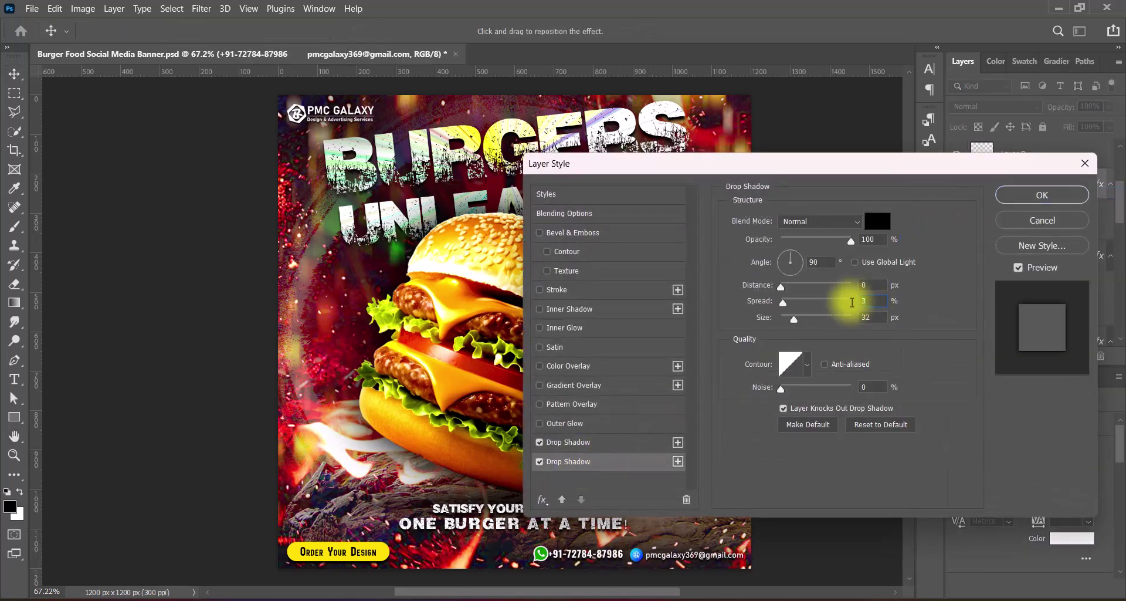
pyautogui.press('Tab')
pyautogui.write('51')
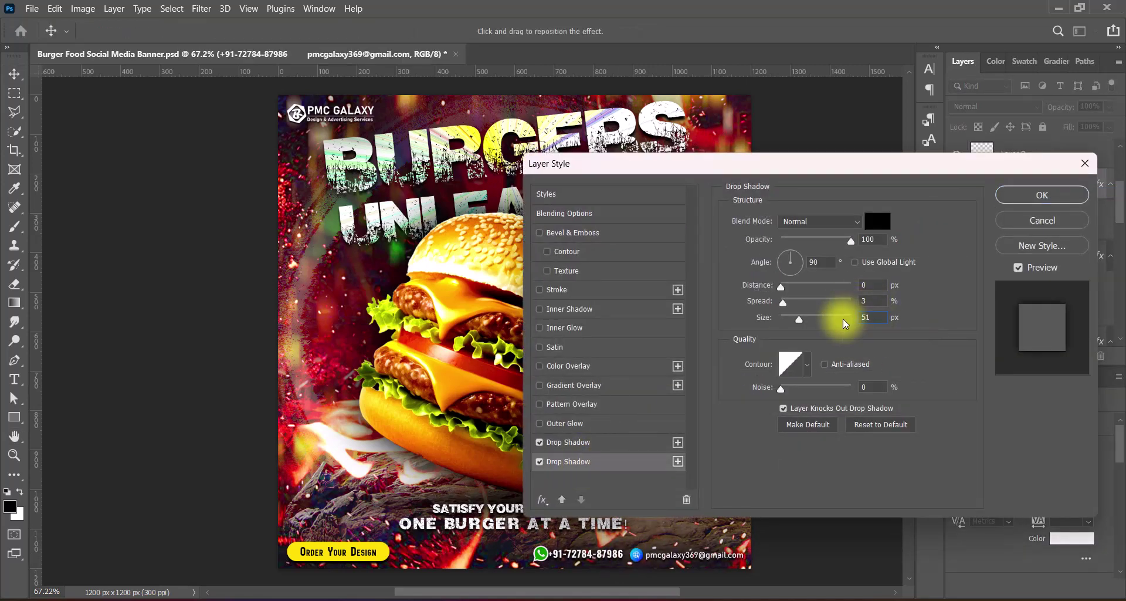
pyautogui.click(1032, 194)
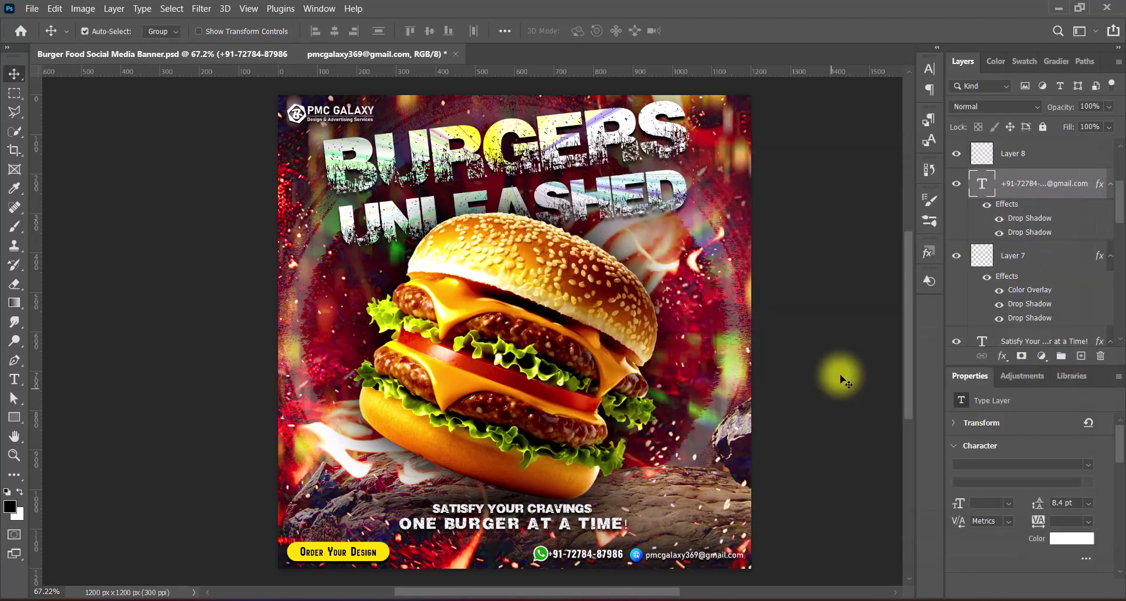
pyautogui.hotkey('ctrl', 's')
# Step: Add a new layer above the "Order Your Design" text and expand All Legacy Default Shapes for the Custom Shape tool
pyautogui.click(1056, 156)
pyautogui.scroll(3, 1091, 176)
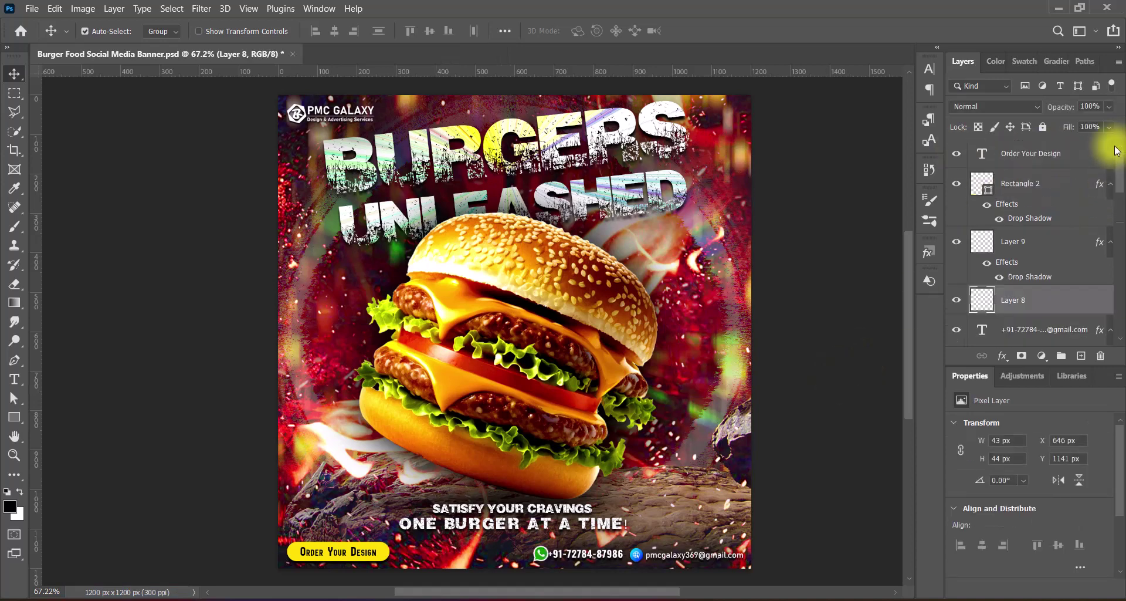
pyautogui.click(1091, 156)
pyautogui.click(1082, 356)
pyautogui.rightClick(15, 418)
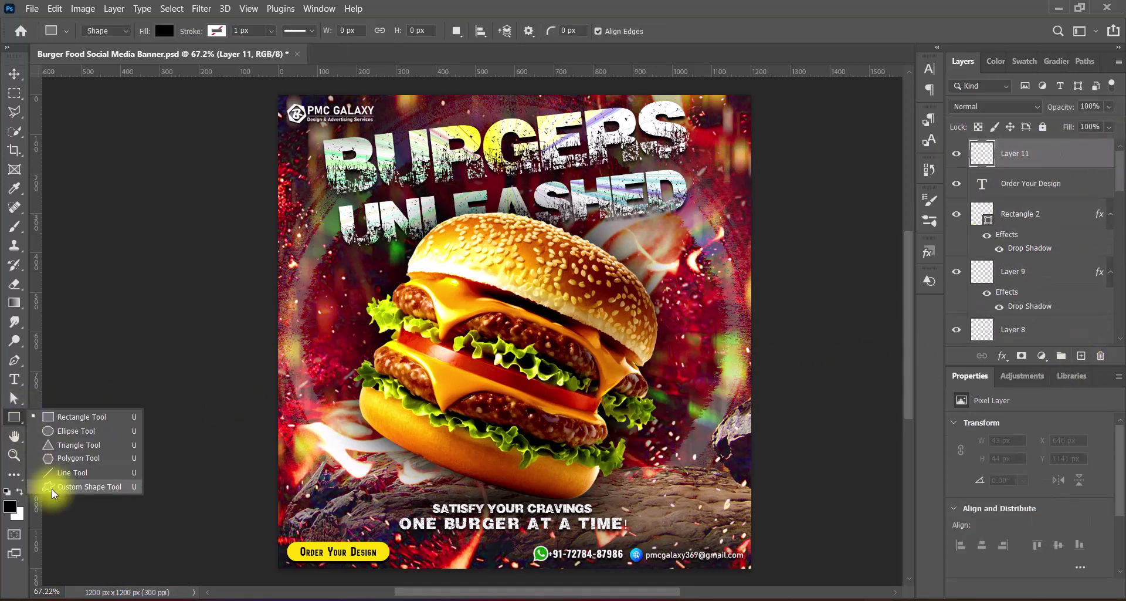
pyautogui.click(56, 487)
pyautogui.click(594, 31)
pyautogui.click(315, 146)
pyautogui.click(329, 188)
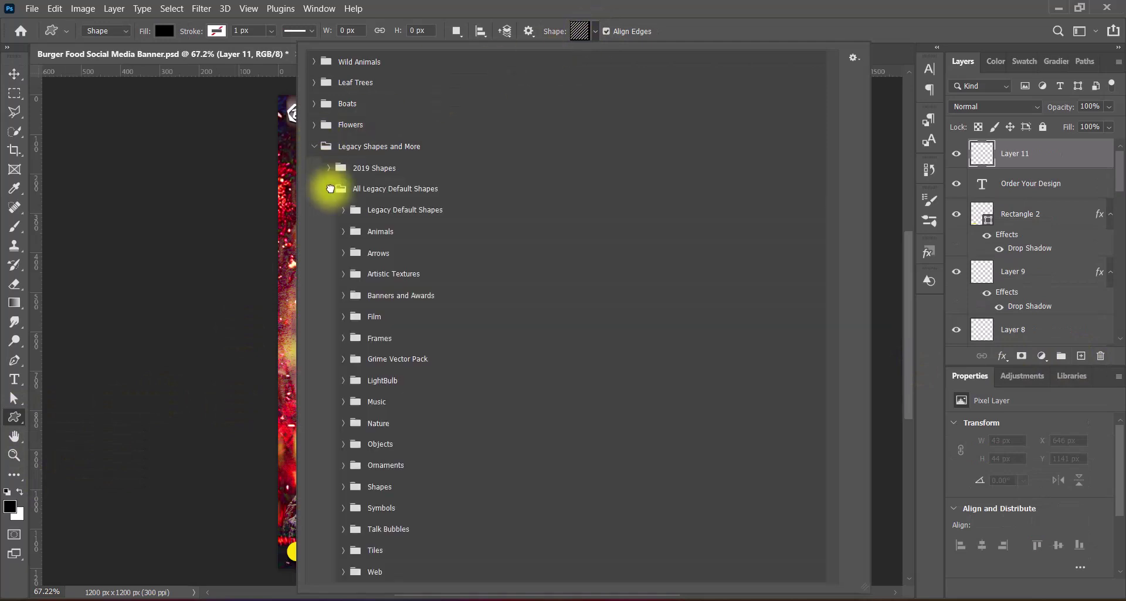
# Step: Look through the legacy default shape sets, from arrows and banners to objects and symbols, for a suitable callout shape
pyautogui.click(343, 210)
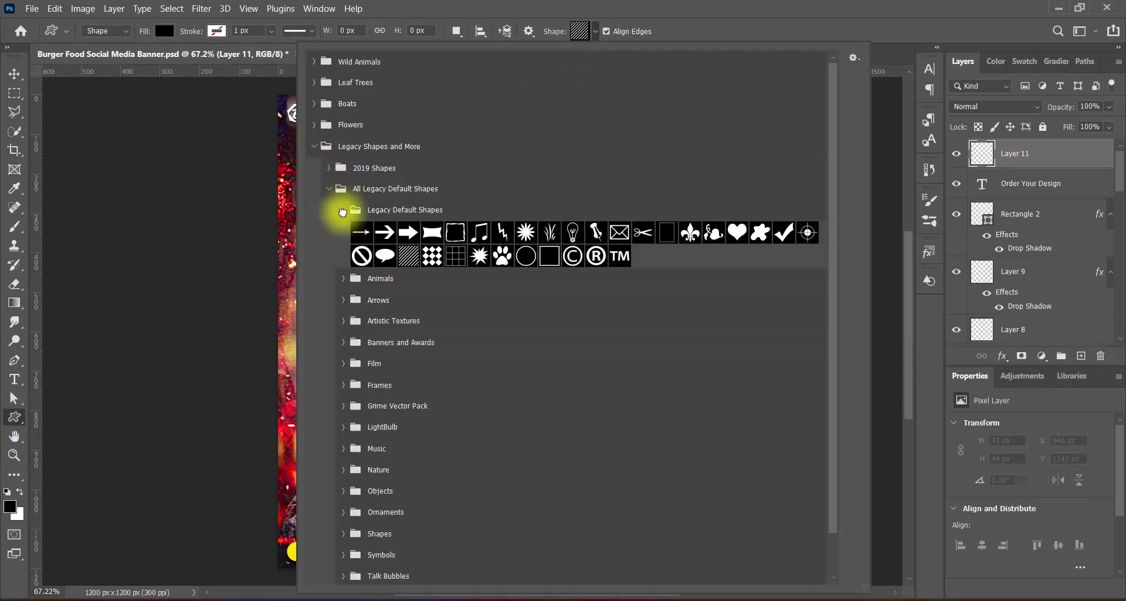
pyautogui.click(343, 210)
pyautogui.click(343, 253)
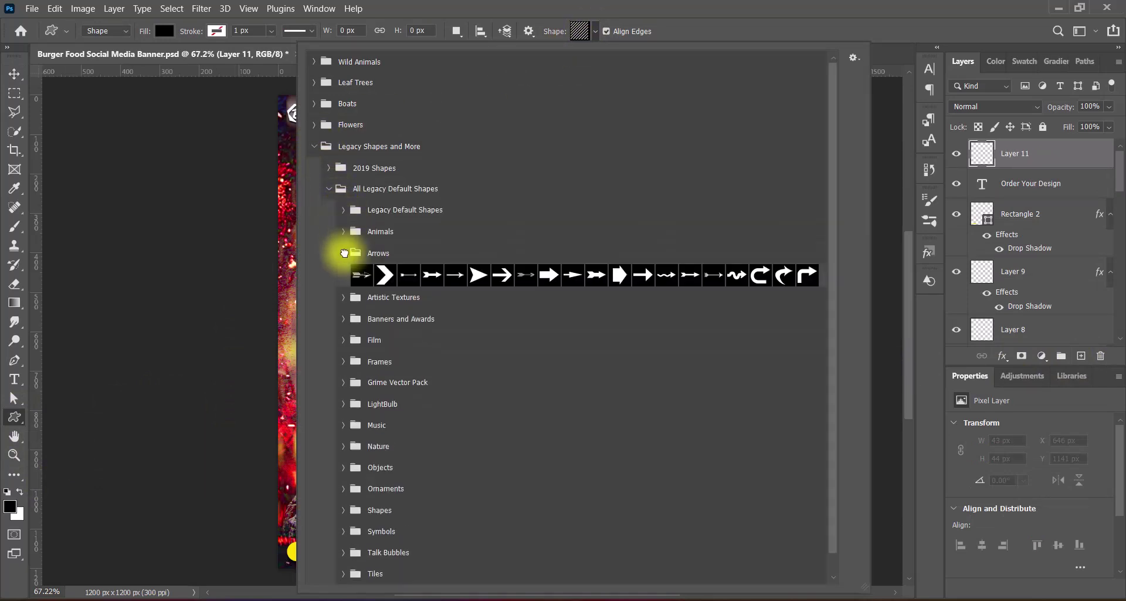
pyautogui.click(343, 253)
pyautogui.click(343, 295)
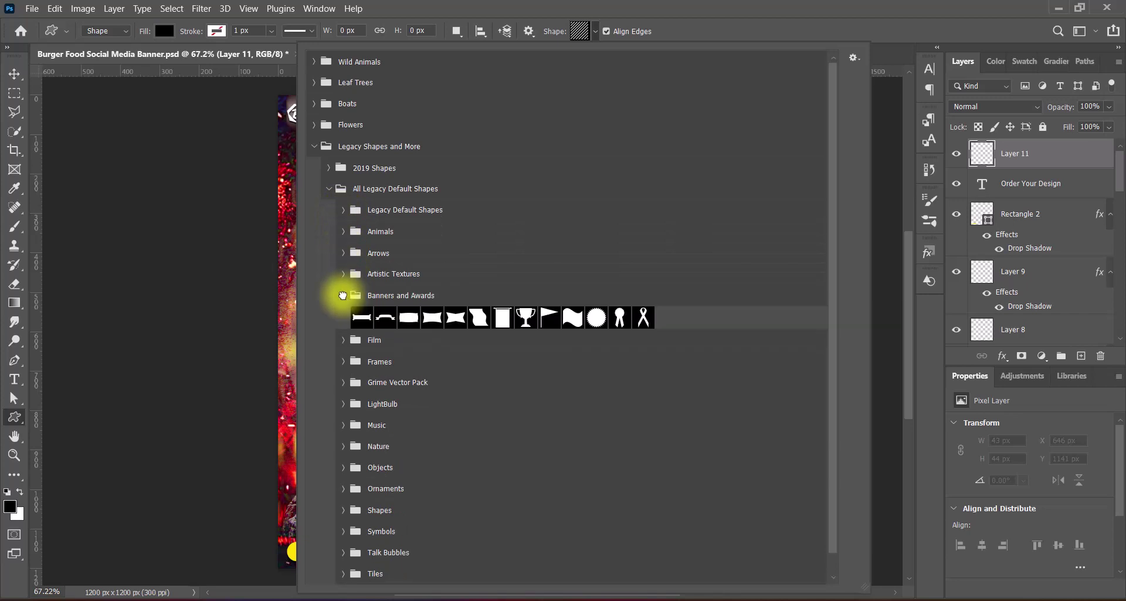
pyautogui.click(343, 295)
pyautogui.click(344, 273)
pyautogui.click(343, 273)
pyautogui.click(343, 317)
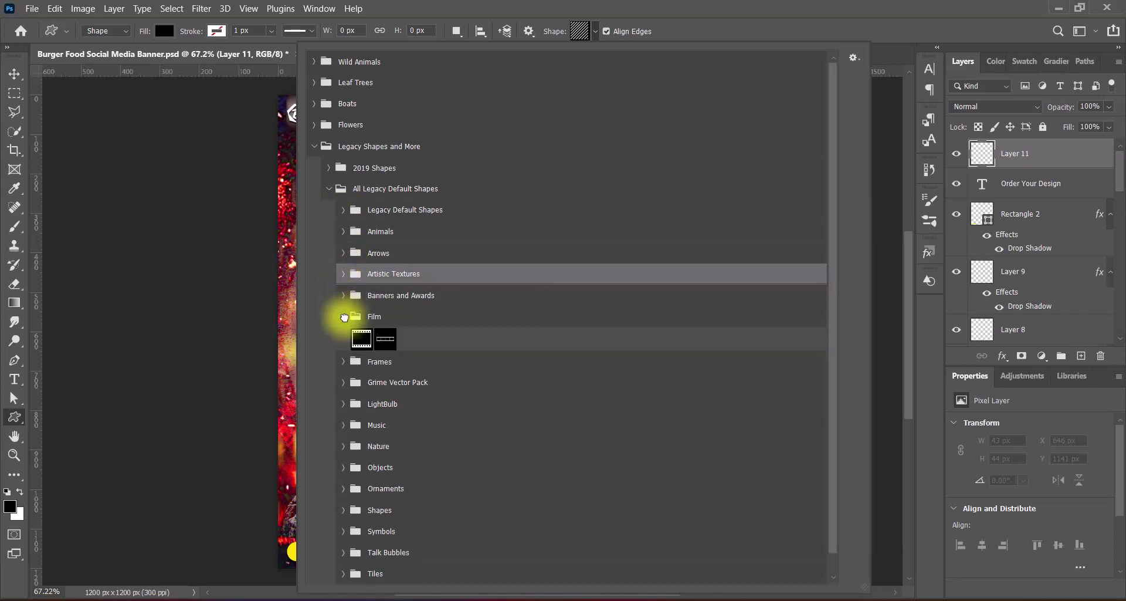
pyautogui.click(344, 316)
pyautogui.click(345, 338)
pyautogui.click(344, 338)
pyautogui.click(344, 358)
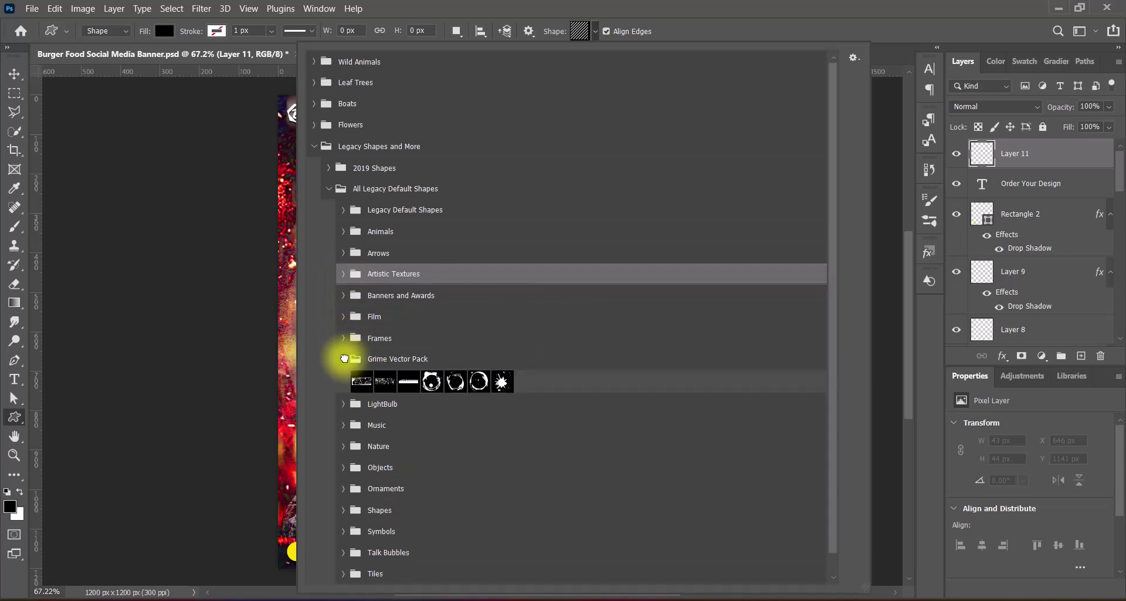
pyautogui.click(344, 358)
pyautogui.click(344, 401)
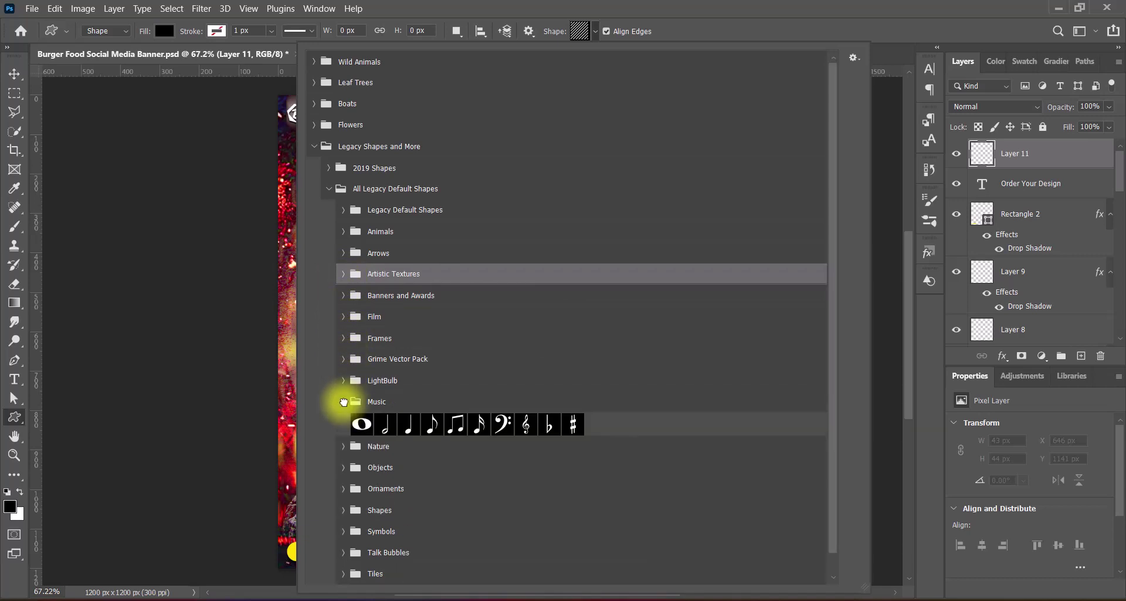
pyautogui.click(343, 401)
pyautogui.click(344, 380)
pyautogui.click(343, 380)
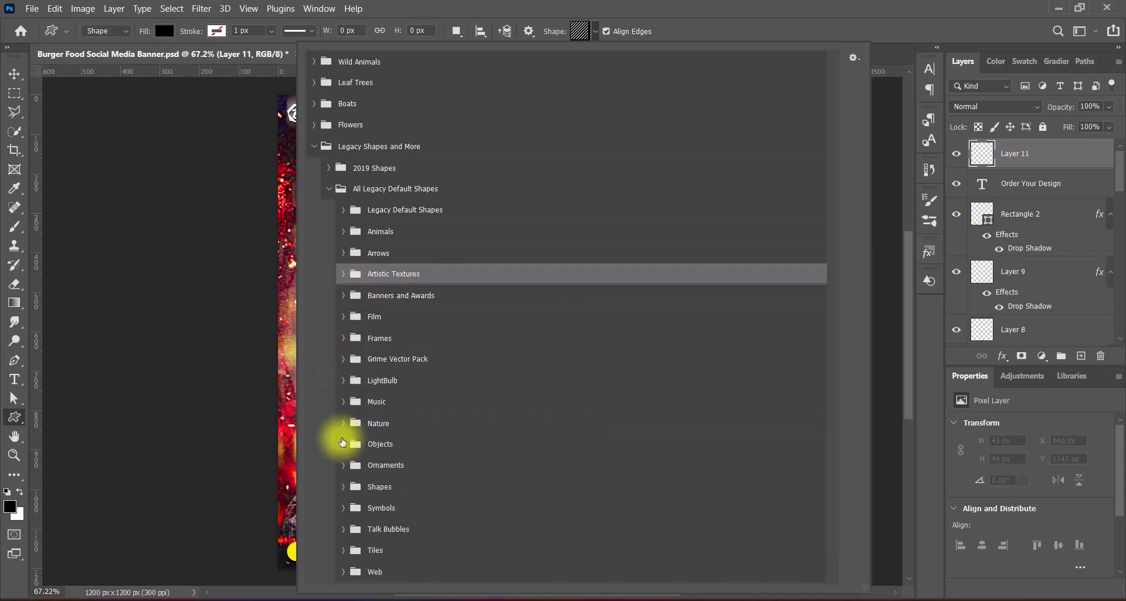
pyautogui.click(343, 444)
pyautogui.scroll(-2, 404, 418)
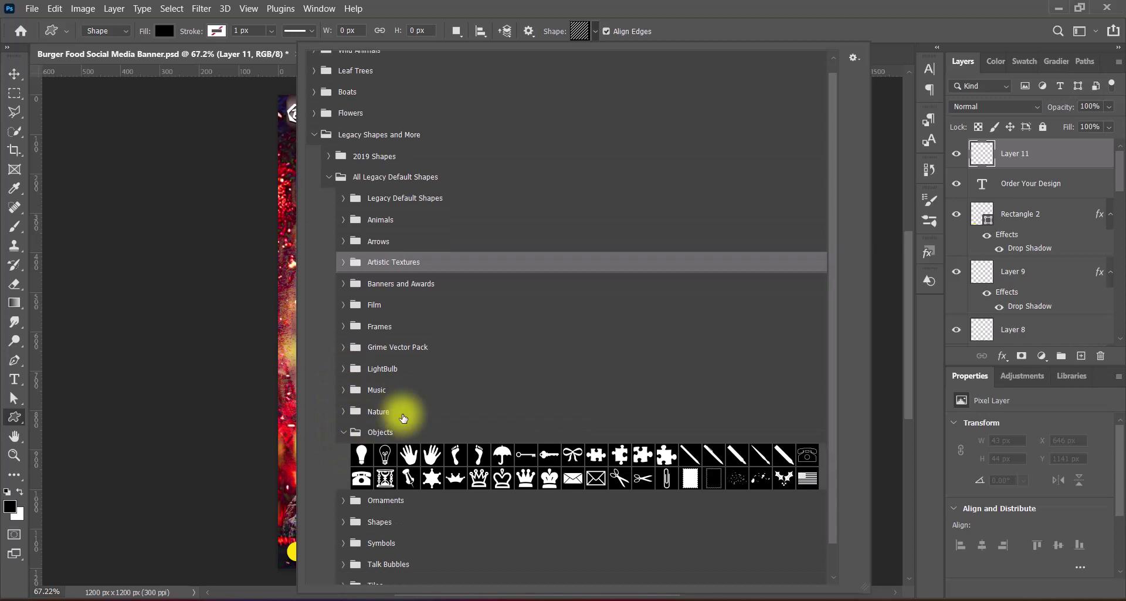
pyautogui.click(343, 399)
pyautogui.click(342, 464)
pyautogui.click(342, 464)
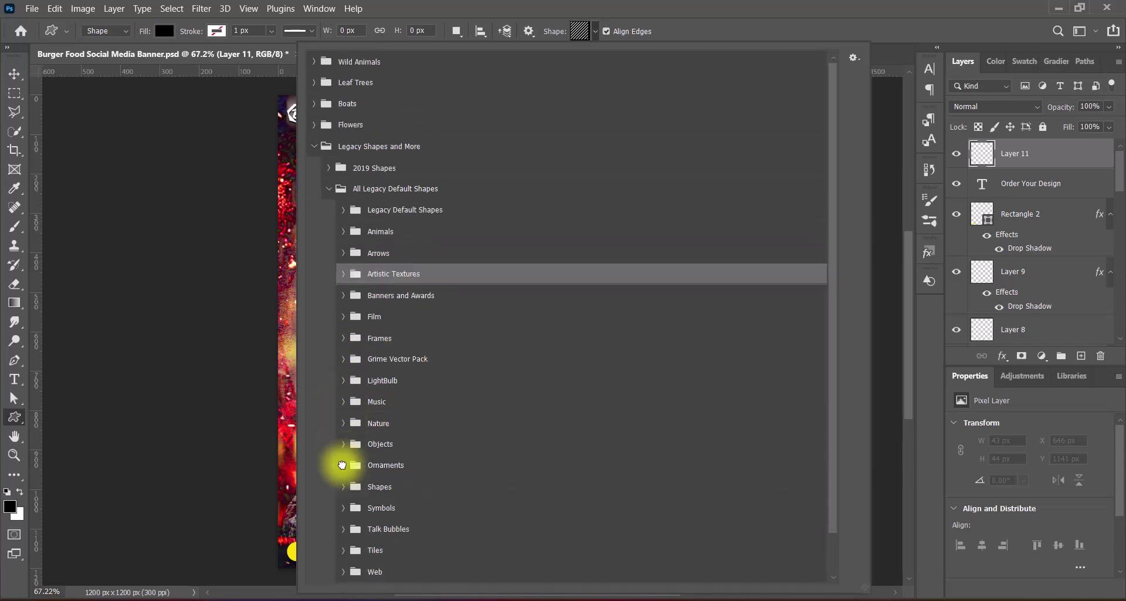
pyautogui.click(344, 486)
pyautogui.scroll(-1, 433, 448)
pyautogui.click(343, 442)
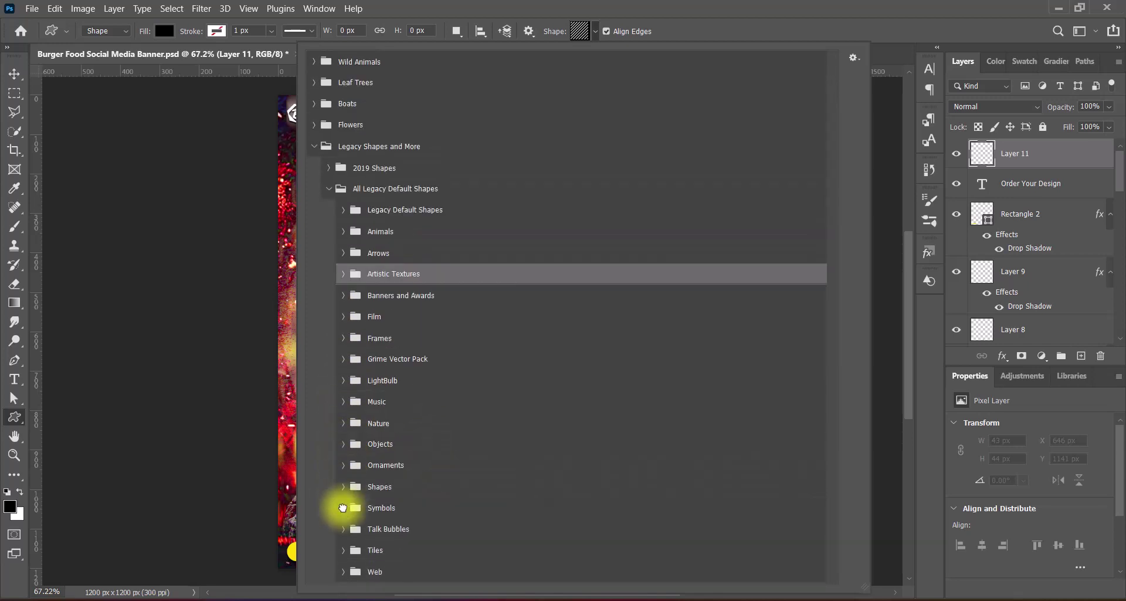
pyautogui.click(343, 510)
pyautogui.scroll(-1, 339, 470)
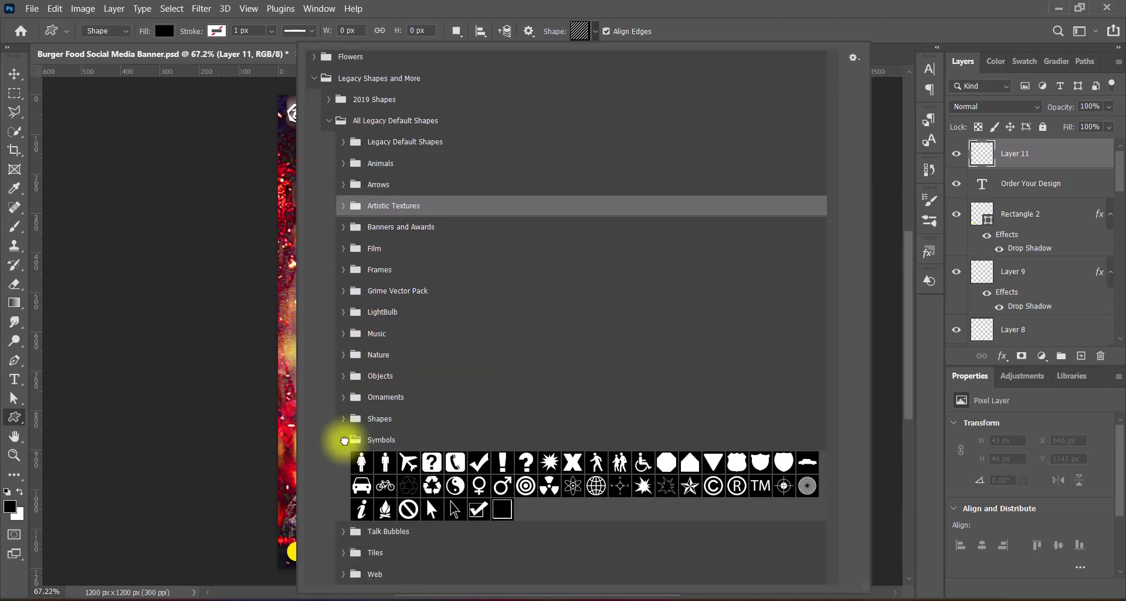
pyautogui.click(343, 439)
# Step: Draw a black Thought 2 talk bubble about 370 x 387 px over the burger's left side
pyautogui.click(407, 495)
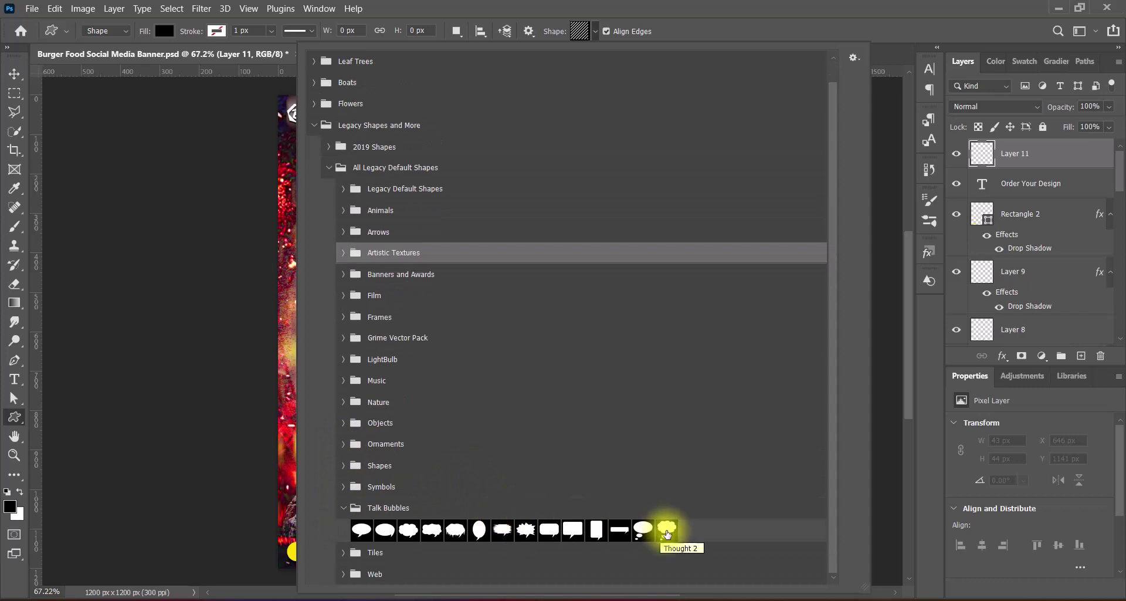
pyautogui.click(667, 530)
pyautogui.click(716, 18)
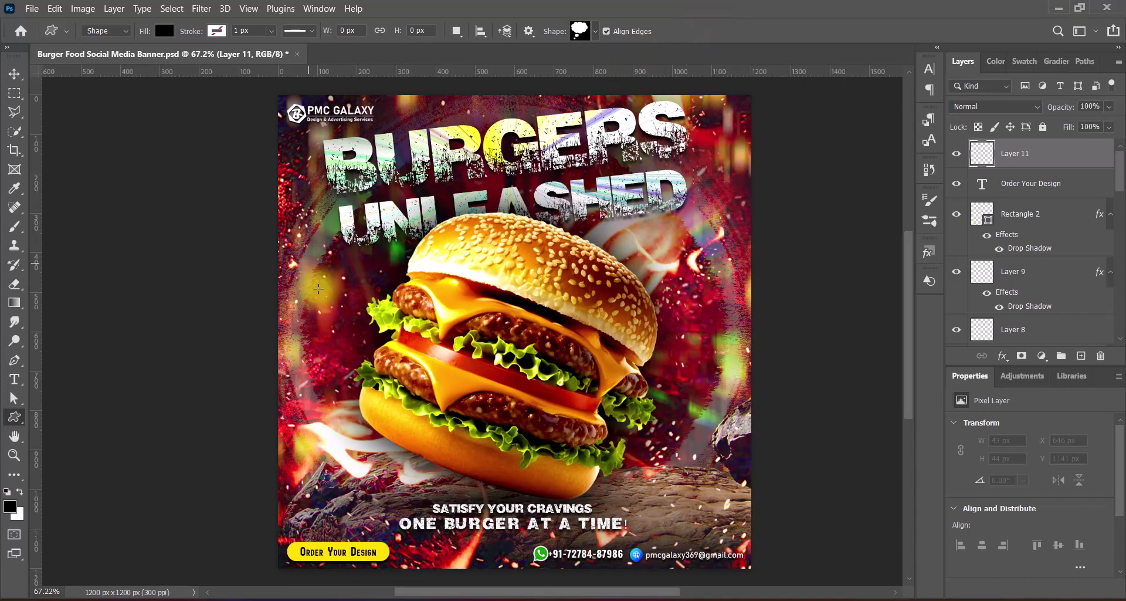
pyautogui.moveTo(301, 257); pyautogui.dragTo(447, 410)
pyautogui.press('v')
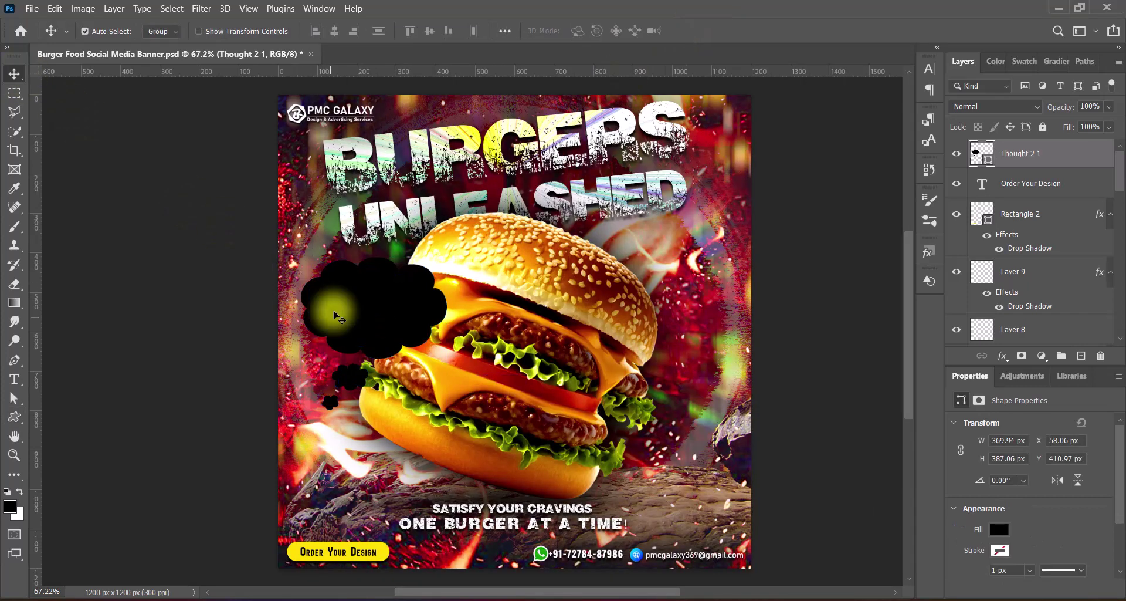
# Step: Mirror the thought bubble so its tail points at the burger, tilt it, scale it to about 62% and place it left of the burger
pyautogui.hotkey('ctrl', 't')
pyautogui.rightClick(339, 317)
pyautogui.click(387, 287)
pyautogui.moveTo(384, 287); pyautogui.dragTo(366, 233)
pyautogui.moveTo(265, 282); pyautogui.dragTo(332, 301)
pyautogui.press('Return')
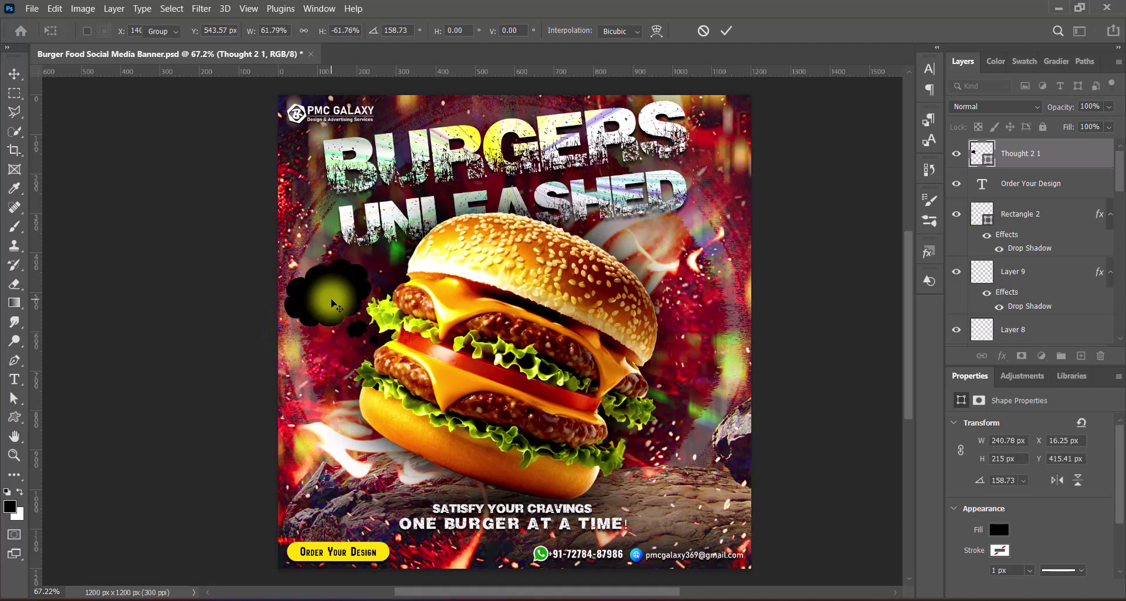
# Step: Remove the thought bubble's fill and give it a white stroke 5 px wide
pyautogui.click(1002, 531)
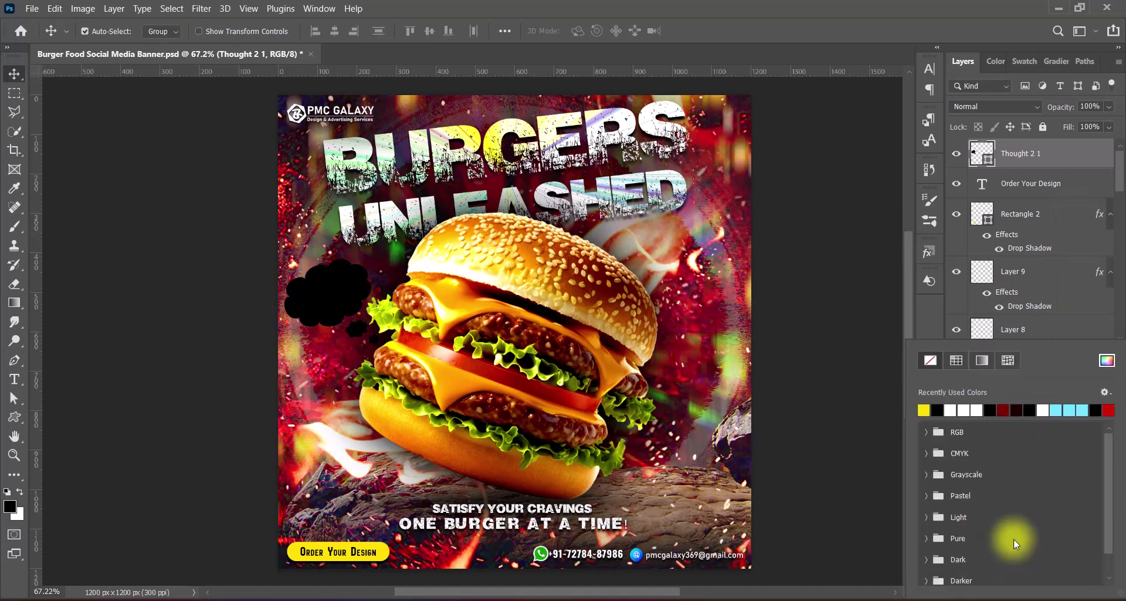
pyautogui.click(1105, 359)
pyautogui.click(1037, 238)
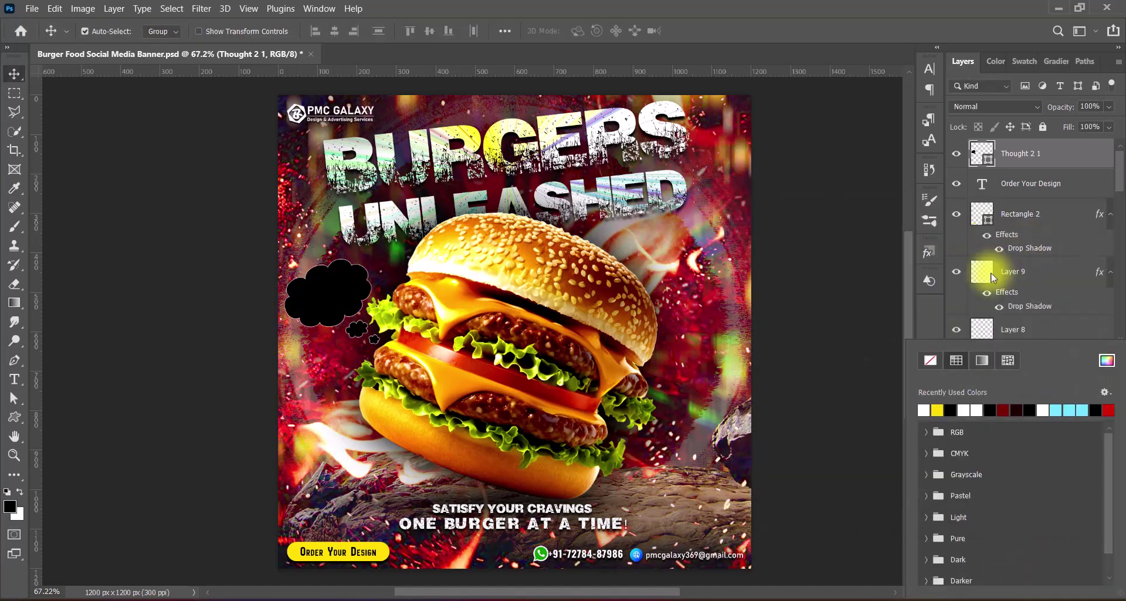
pyautogui.click(1004, 530)
pyautogui.click(930, 360)
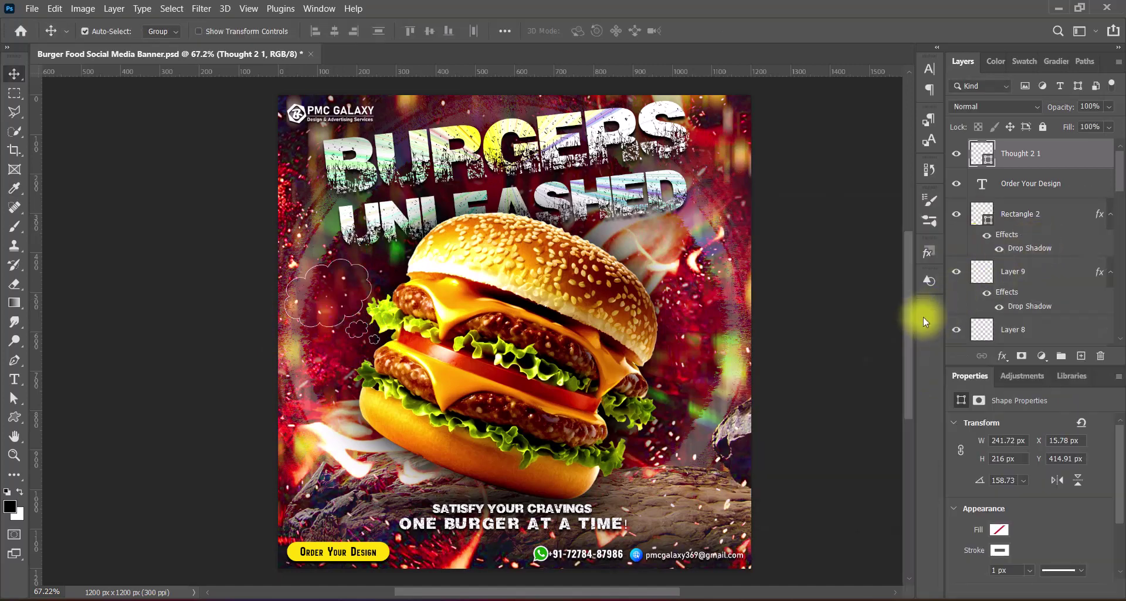
pyautogui.moveTo(1043, 590)
pyautogui.mouseDown()
pyautogui.moveTo(1106, 586)
pyautogui.moveTo(1036, 594)
pyautogui.mouseUp()
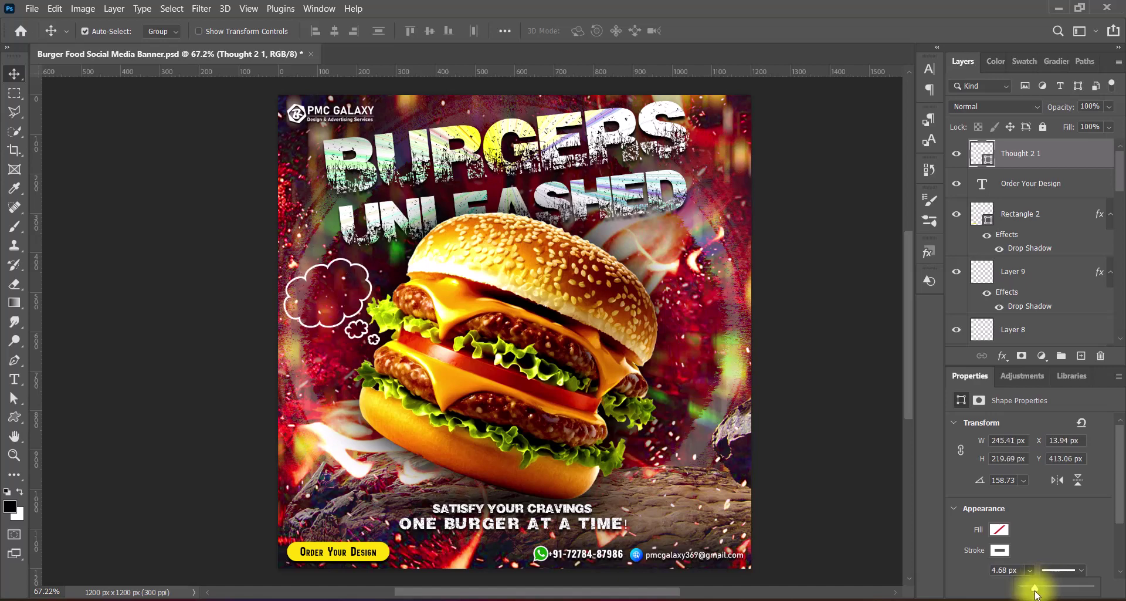
pyautogui.press('Return')
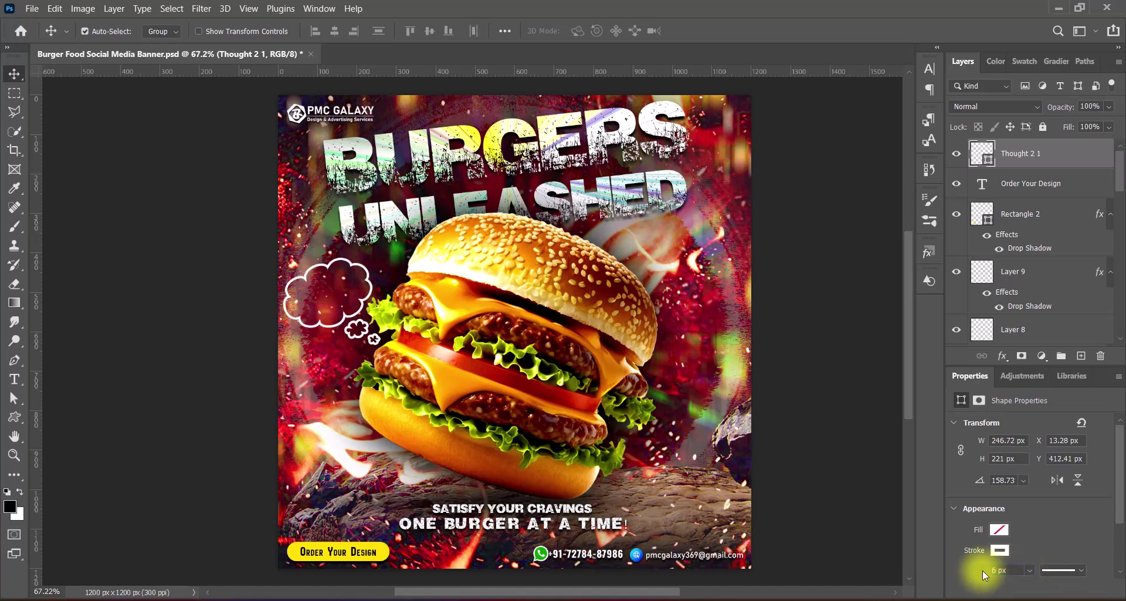
pyautogui.click(983, 570)
# Step: Add a black drop shadow to the thought bubble with 100% opacity, 0 px distance, 3% spread and 38 px size
pyautogui.doubleClick(950, 281)
pyautogui.click(561, 462)
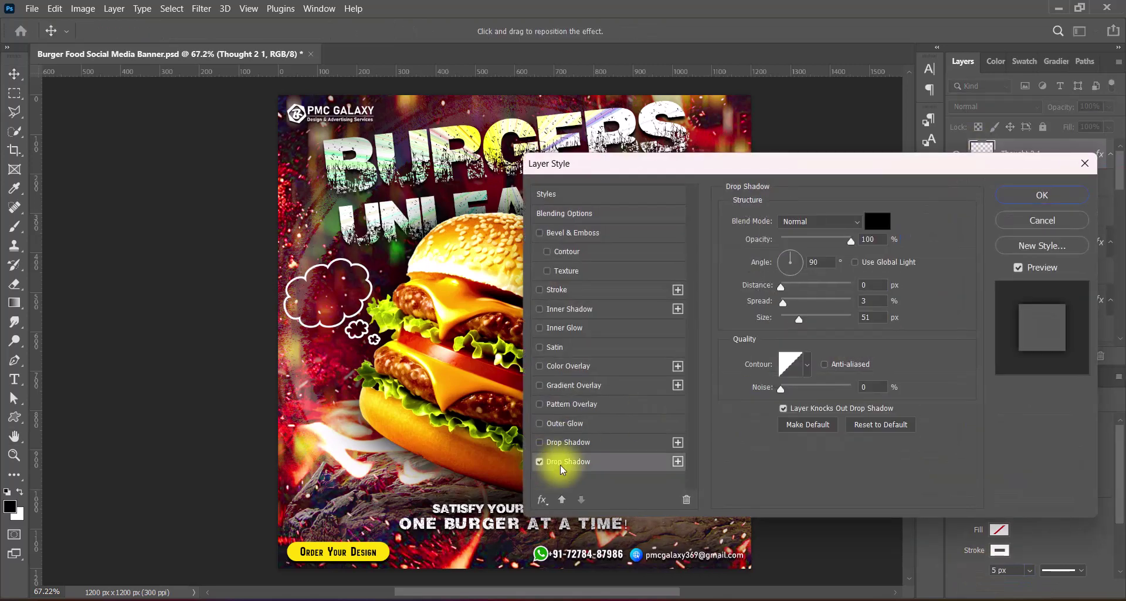
pyautogui.moveTo(813, 322)
pyautogui.mouseDown()
pyautogui.moveTo(790, 319)
pyautogui.moveTo(802, 319)
pyautogui.mouseUp()
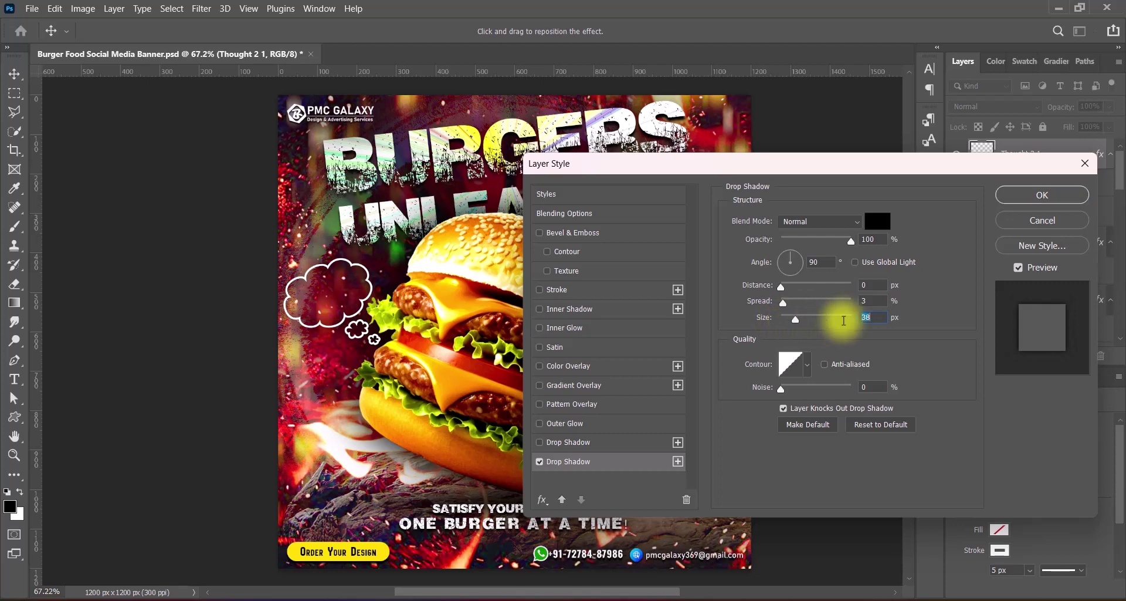
pyautogui.click(1037, 194)
# Step: Add a new layer and write "SAVE" inside the thought bubble in white (ffffff) New Amsterdam, 8 pt
pyautogui.click(1081, 356)
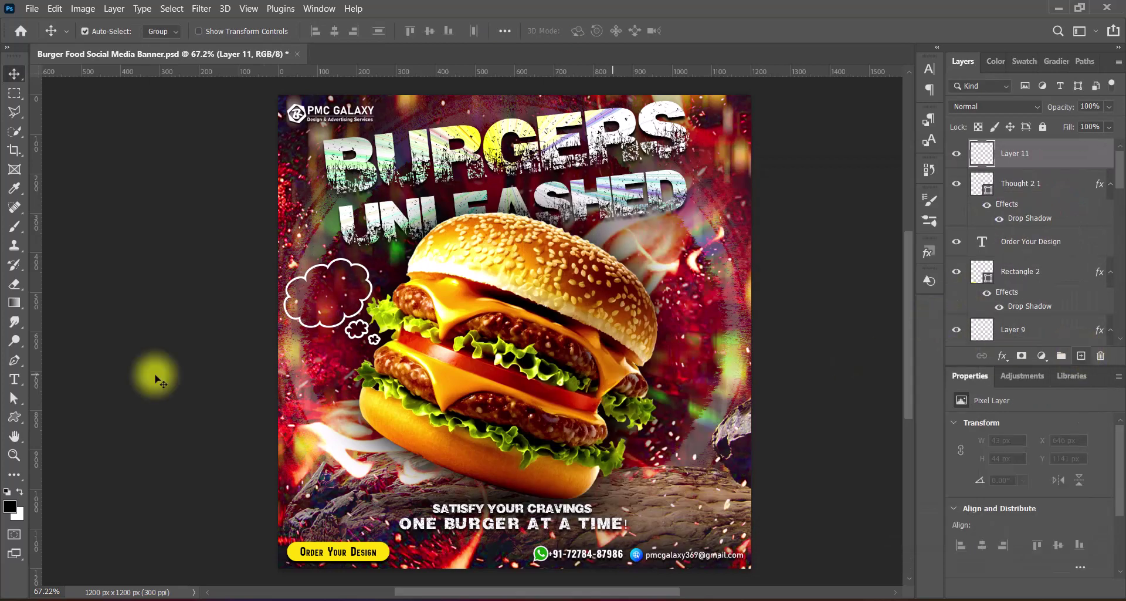
pyautogui.click(14, 379)
pyautogui.click(584, 34)
pyautogui.moveTo(757, 257); pyautogui.dragTo(722, 213)
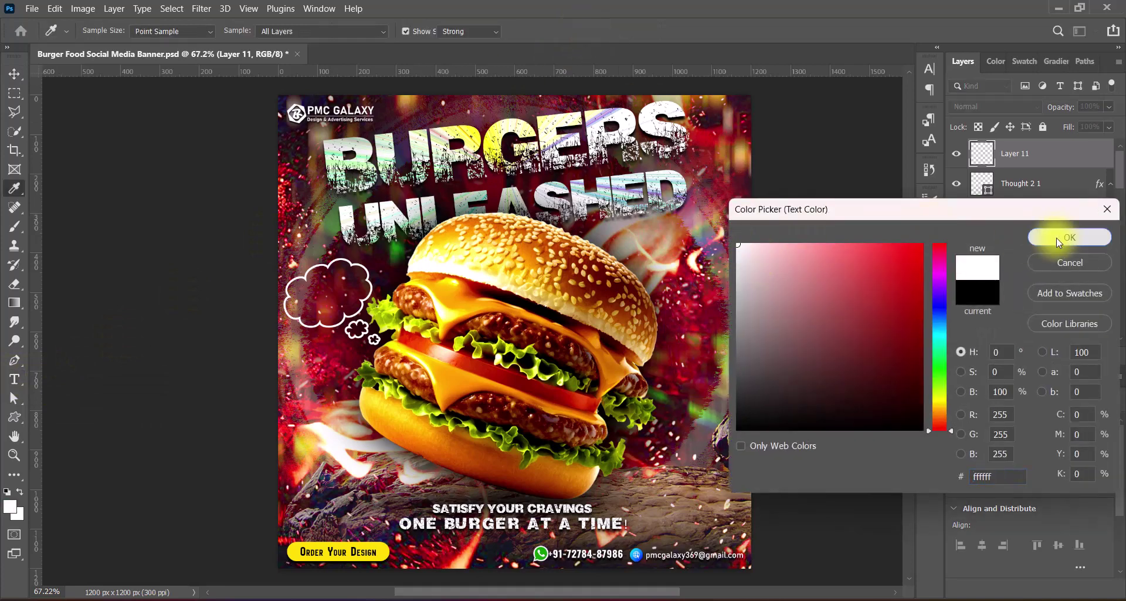
pyautogui.click(1074, 234)
pyautogui.click(315, 302)
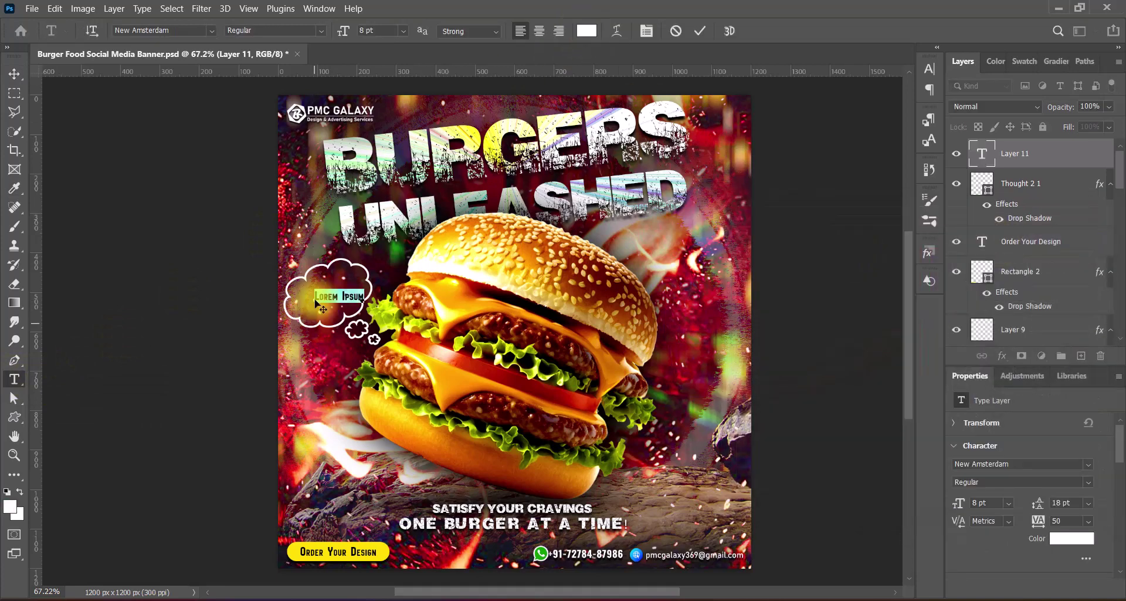
pyautogui.write('SAVE')
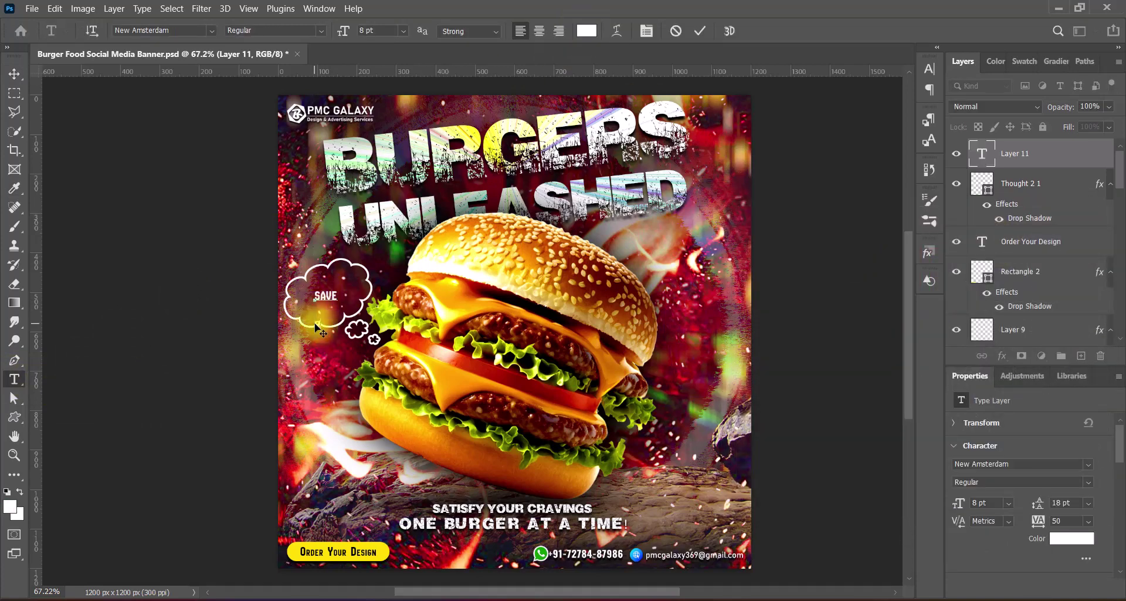
# Step: Add "50%" on a second line below "SAVE" and format it in Exotc350 Bd BT Bold at 18 pt
pyautogui.moveTo(316, 326); pyautogui.dragTo(342, 326)
pyautogui.click(211, 30)
pyautogui.scroll(15, 424, 82)
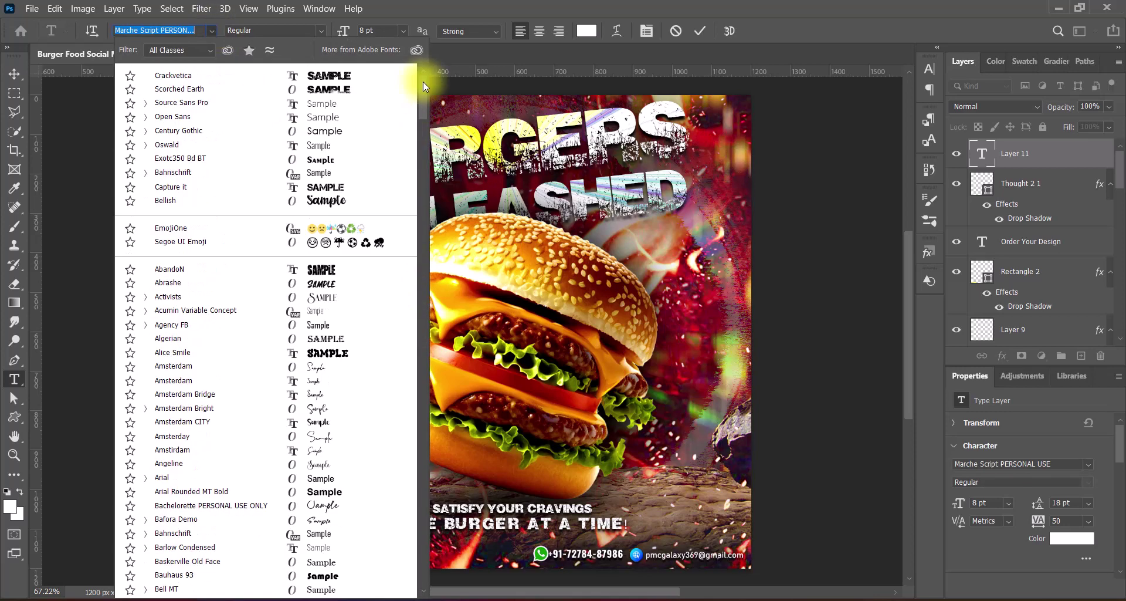
pyautogui.click(339, 156)
pyautogui.scroll(10, 402, 29)
pyautogui.click(930, 69)
pyautogui.click(930, 69)
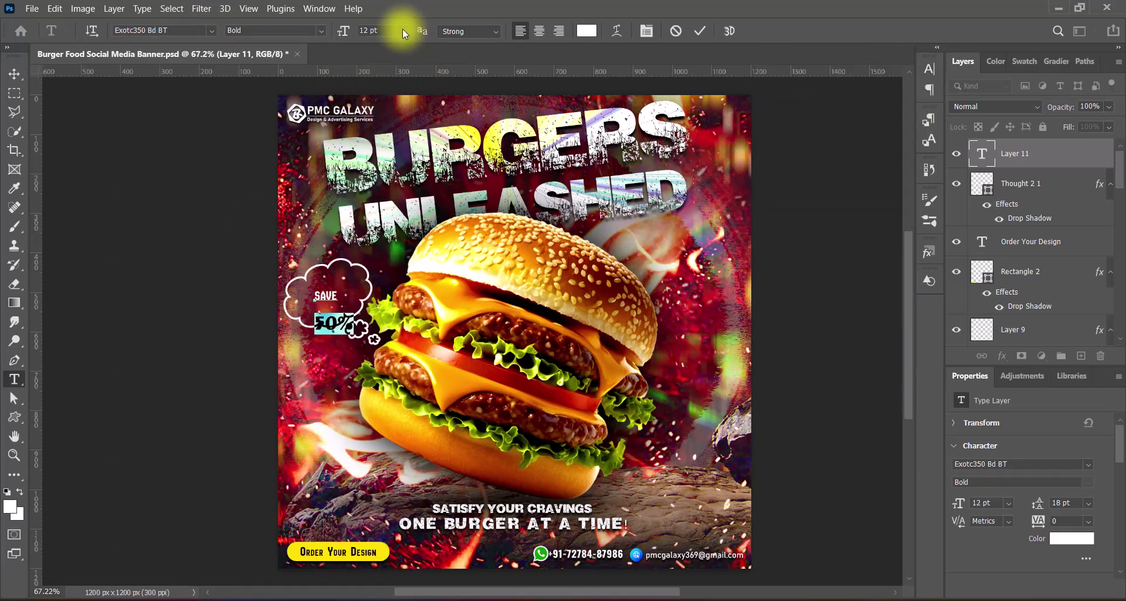
# Step: Enlarge "SAVE" to 12 pt, centre the two lines and tighten the leading of "50%" to 16 pt
pyautogui.doubleClick(331, 293)
pyautogui.scroll(4, 403, 30)
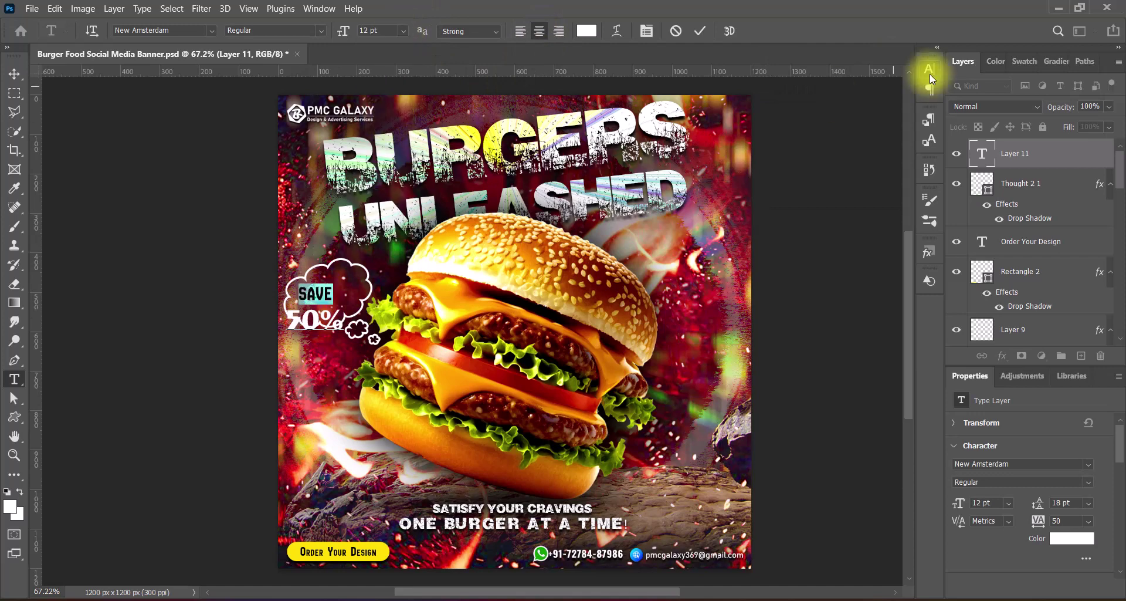
pyautogui.click(930, 68)
pyautogui.hotkey('ctrl', 'Return')
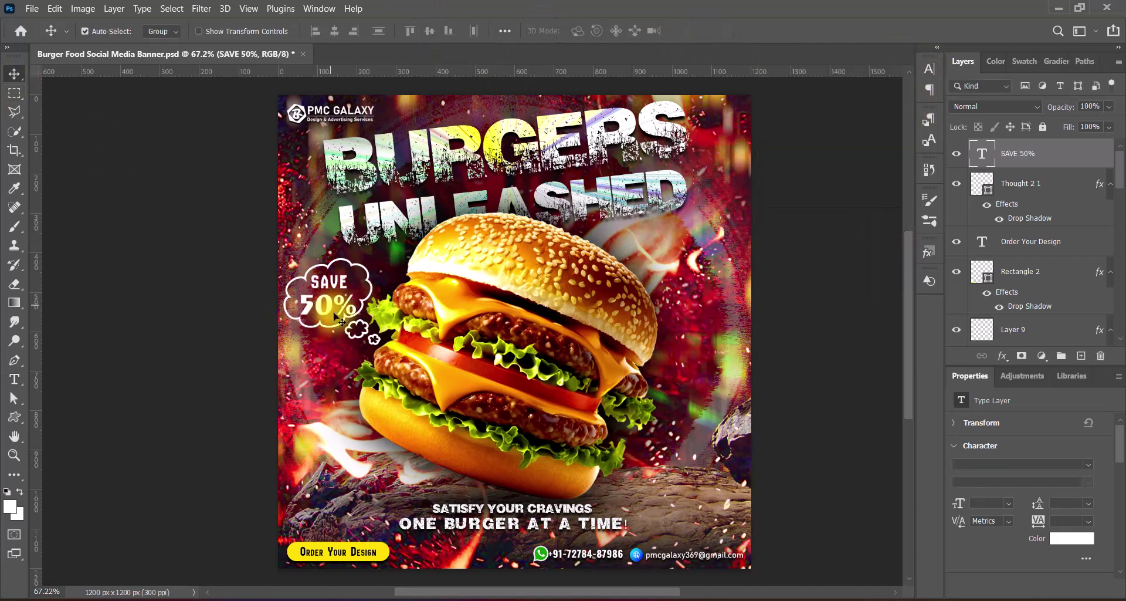
# Step: Rotate the "SAVE 50%" text slightly counter-clockwise so it matches the thought bubble's tilt
pyautogui.press('v')
pyautogui.hotkey('ctrl', 't')
pyautogui.moveTo(295, 260); pyautogui.dragTo(285, 271)
pyautogui.press('Return')
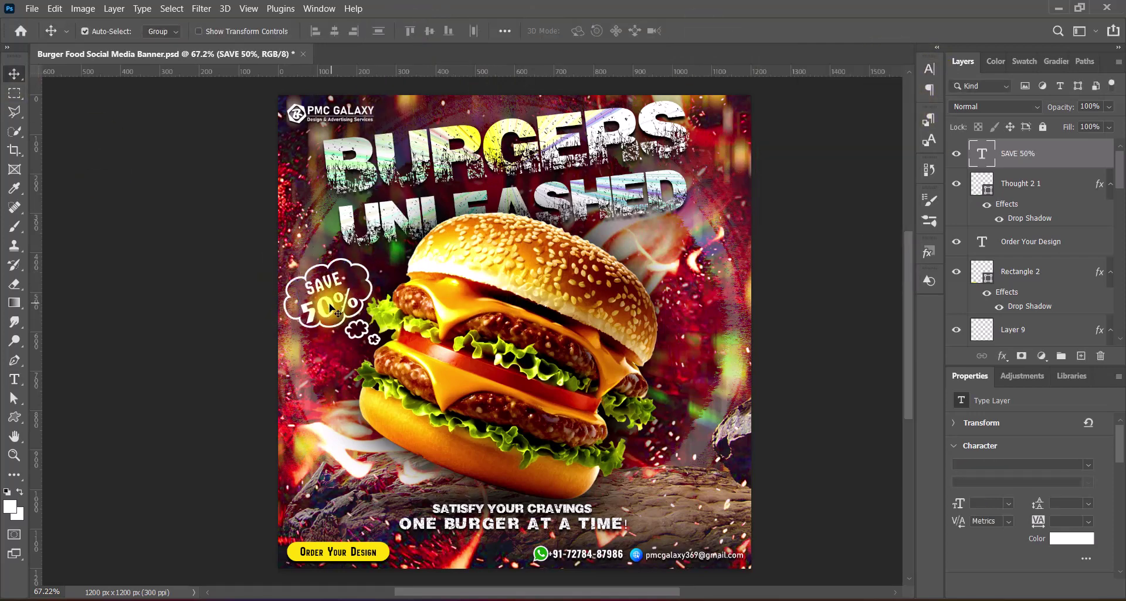
# Step: Recolour the "50%" text inside the thought bubble to yellow (fff000)
pyautogui.press('t')
pyautogui.doubleClick(333, 304)
pyautogui.click(587, 30)
pyautogui.write('fff000')
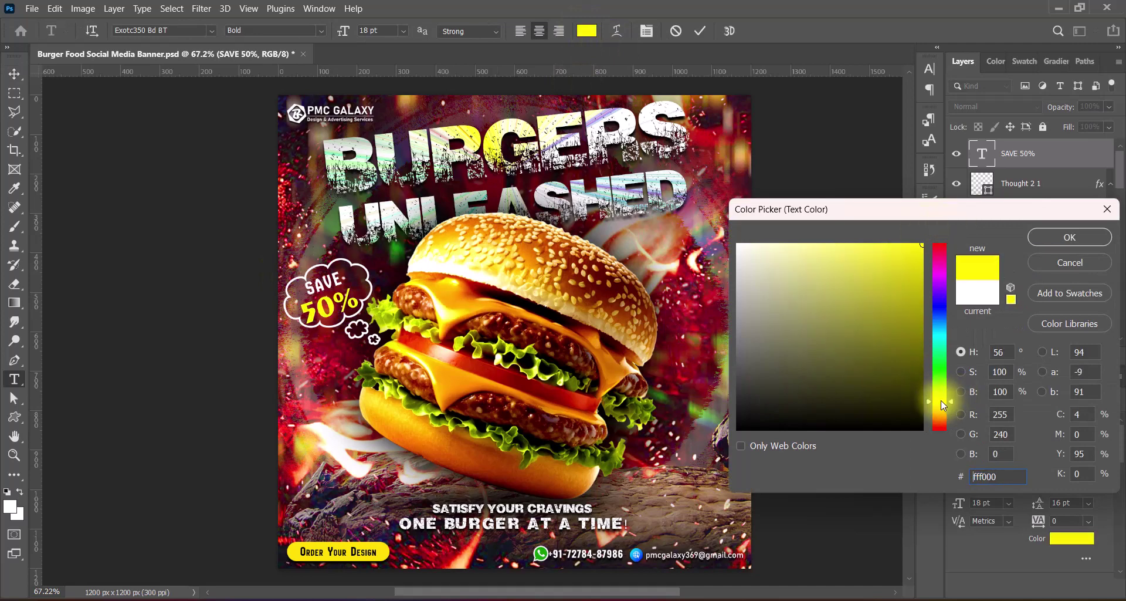
pyautogui.press('Return')
pyautogui.click(700, 30)
# Step: Add a drop shadow to the "SAVE 50%" text layer and save the document
pyautogui.doubleClick(1044, 154)
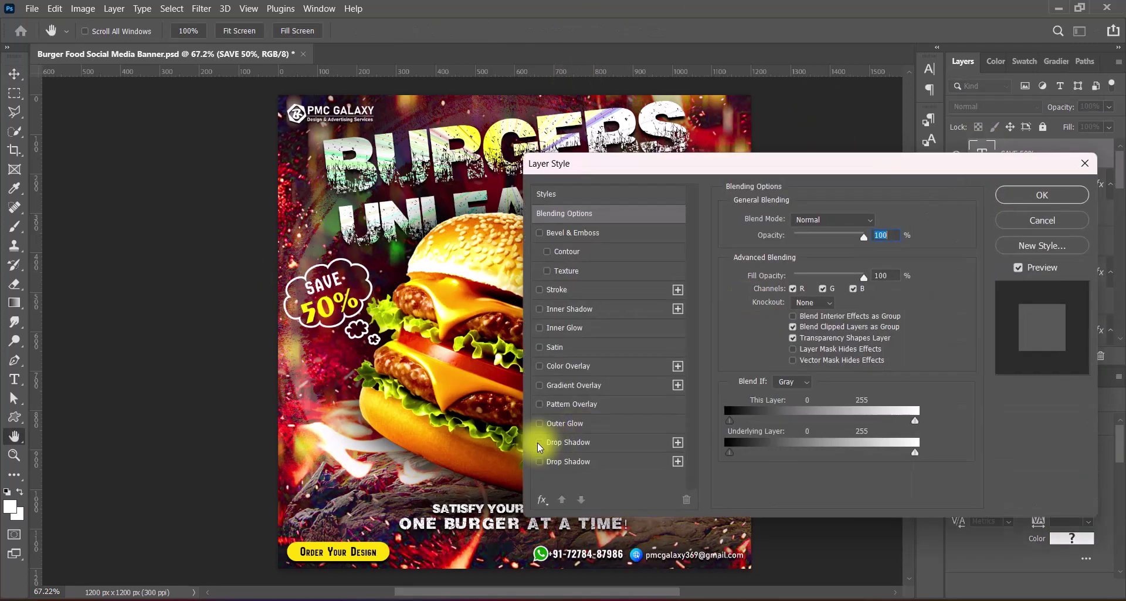
pyautogui.click(546, 442)
pyautogui.press('Return')
pyautogui.hotkey('ctrl', 's')
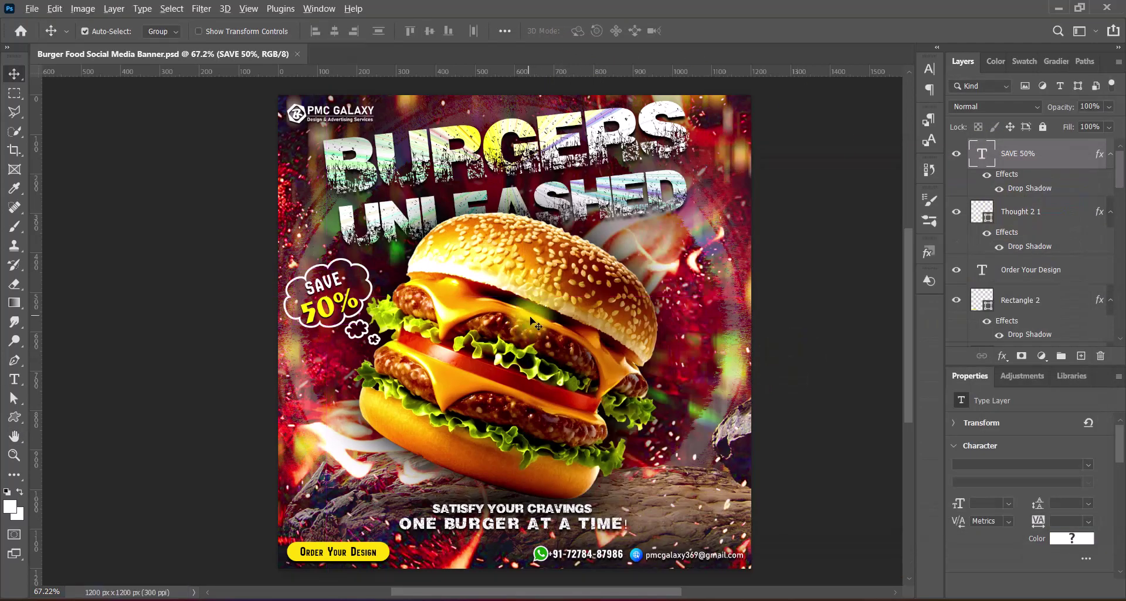
# Step: Review the whole finished banner at several magnifications
pyautogui.hotkey('ctrl', '-')
pyautogui.scroll(-1, 532, 320)
pyautogui.scroll(4, 532, 321)
pyautogui.scroll(-2, 533, 321)
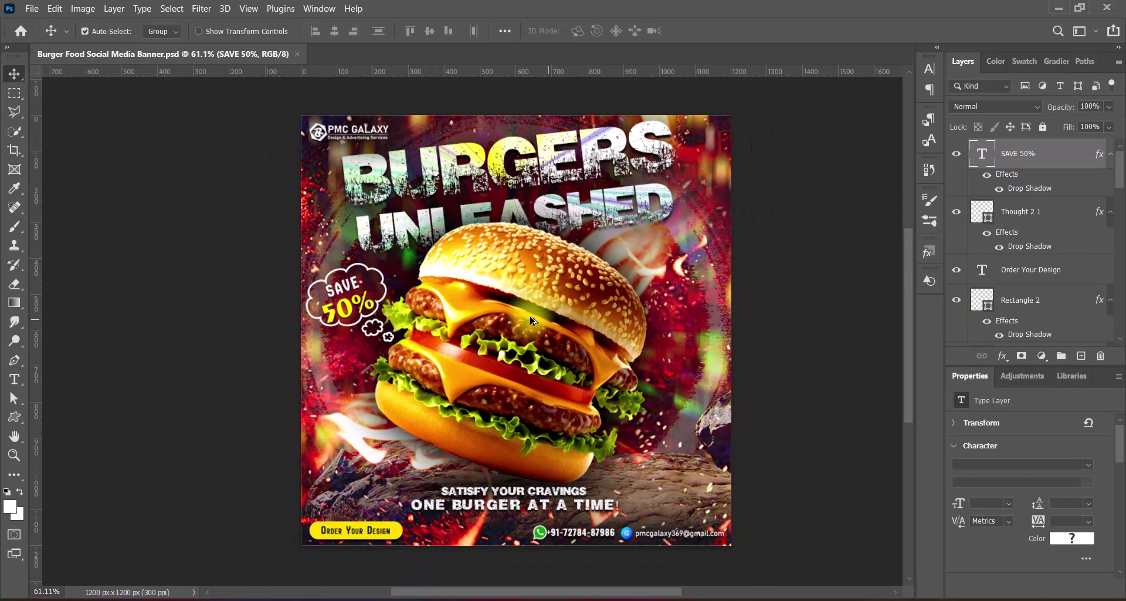
pyautogui.scroll(2, 532, 321)
pyautogui.scroll(-4, 532, 320)
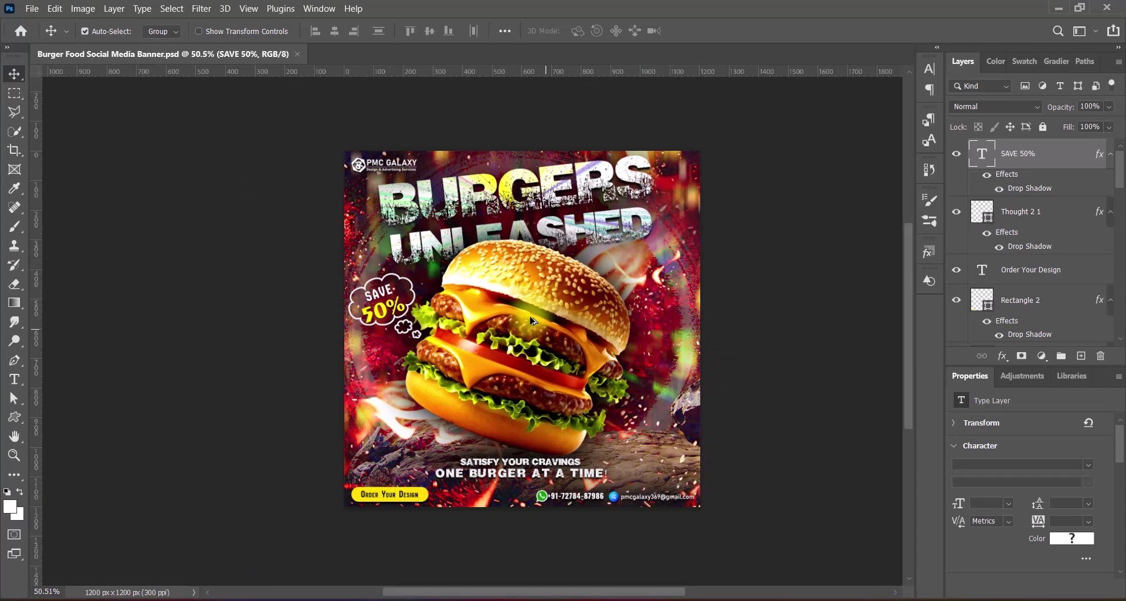
pyautogui.scroll(3, 532, 320)
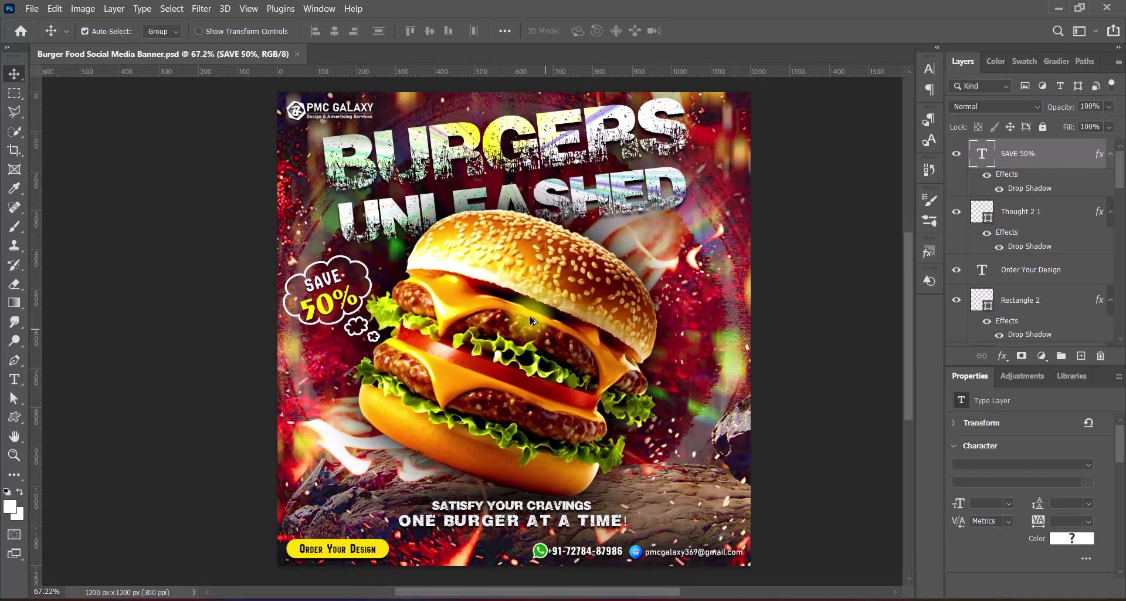